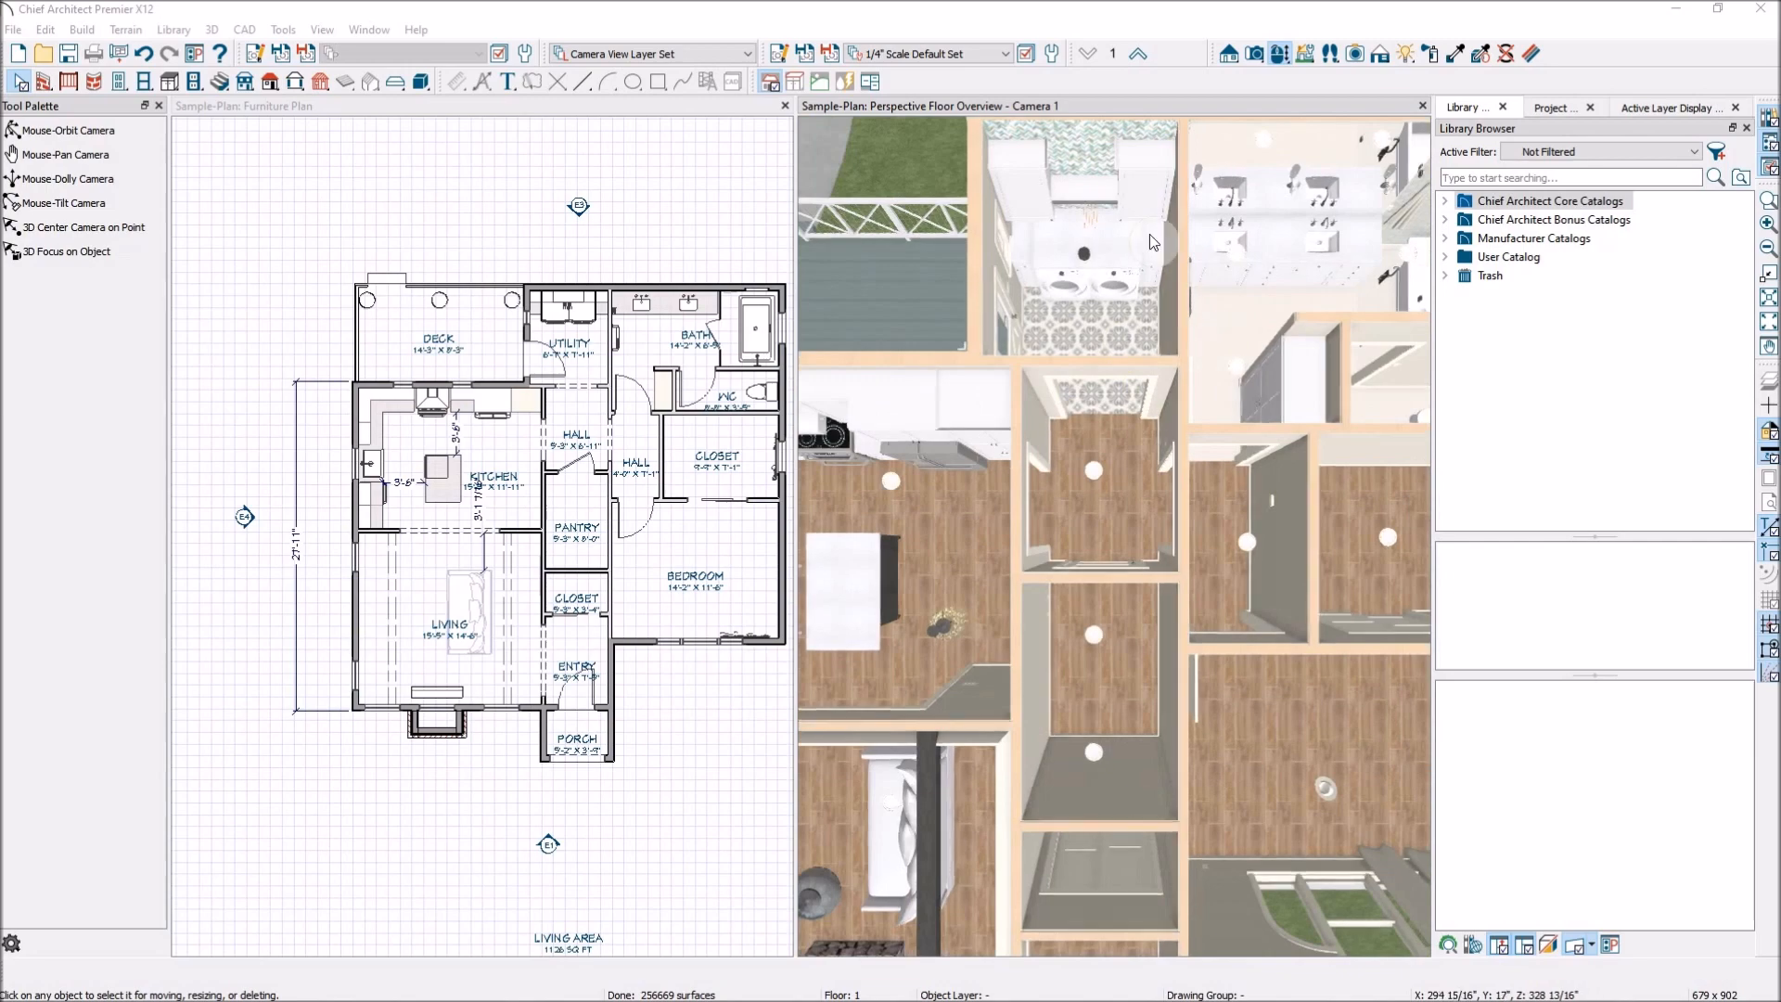
Open the specification of the living room sofa in the 3D view, review its schedule settings and show its component materials
{"action": "scroll", "coordinate": [1109, 339], "scroll_direction": "down", "scroll_amount": 10}
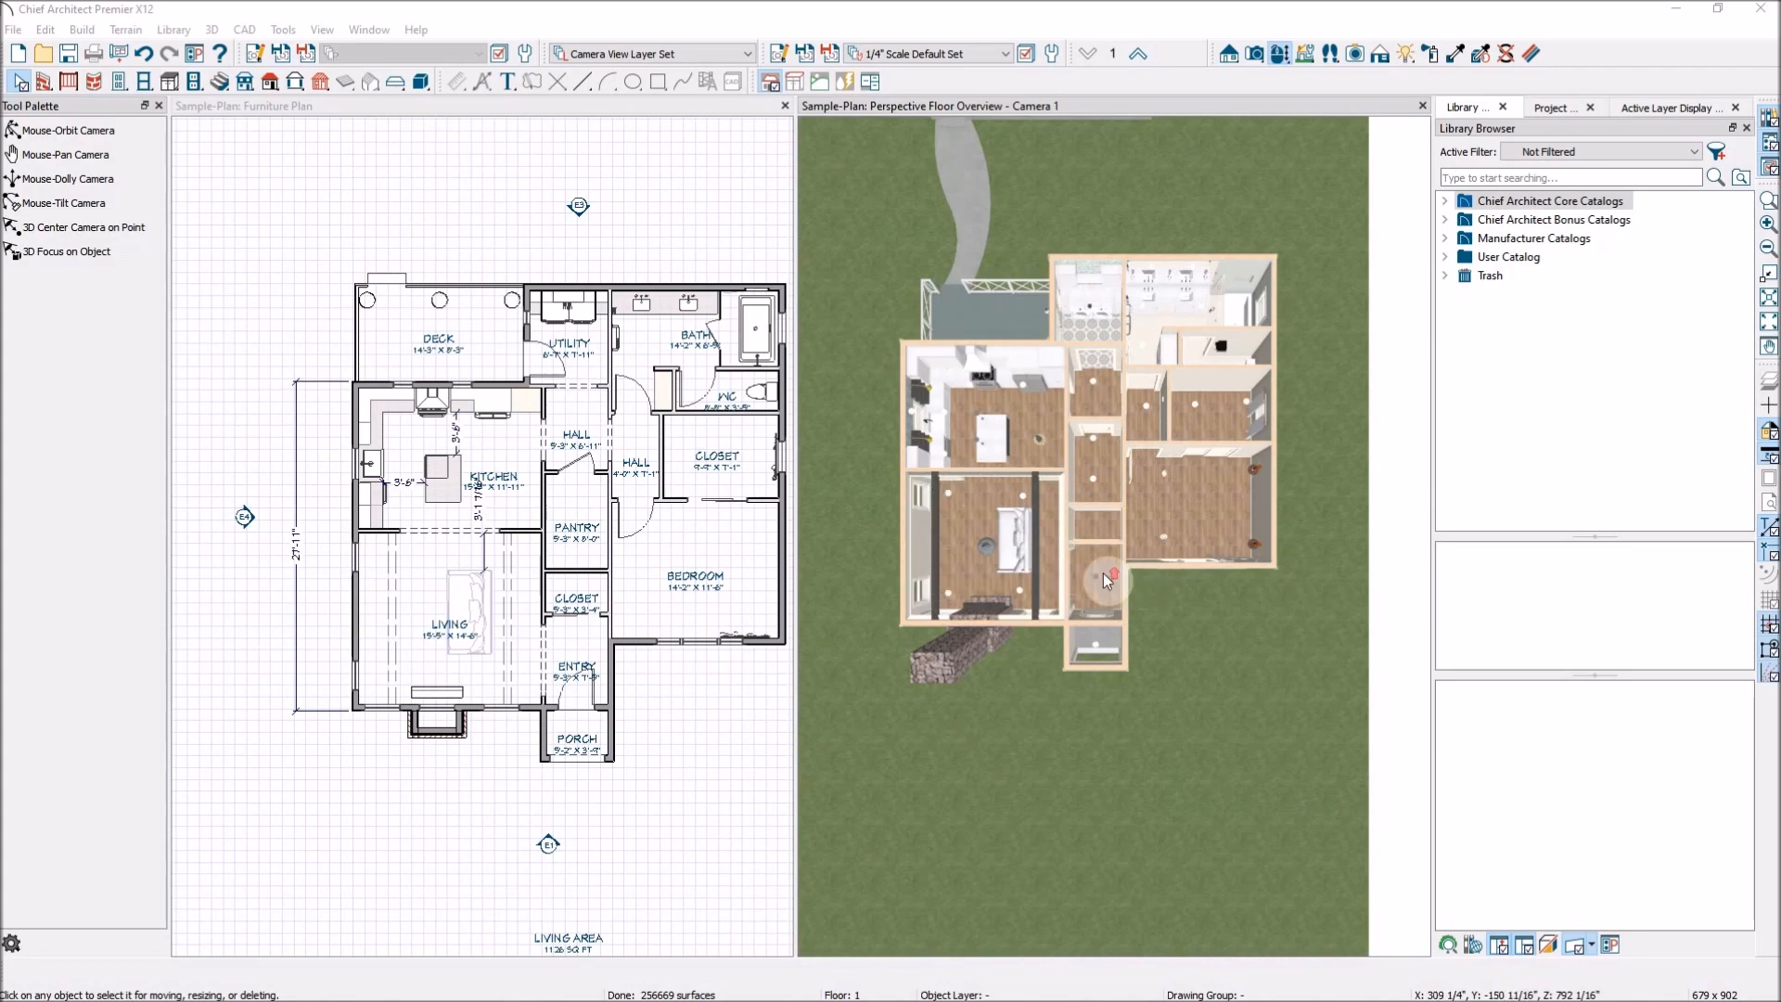
{"action": "scroll", "coordinate": [1103, 574], "scroll_direction": "up", "scroll_amount": 8}
{"action": "scroll", "coordinate": [1120, 568], "scroll_direction": "down", "scroll_amount": 3}
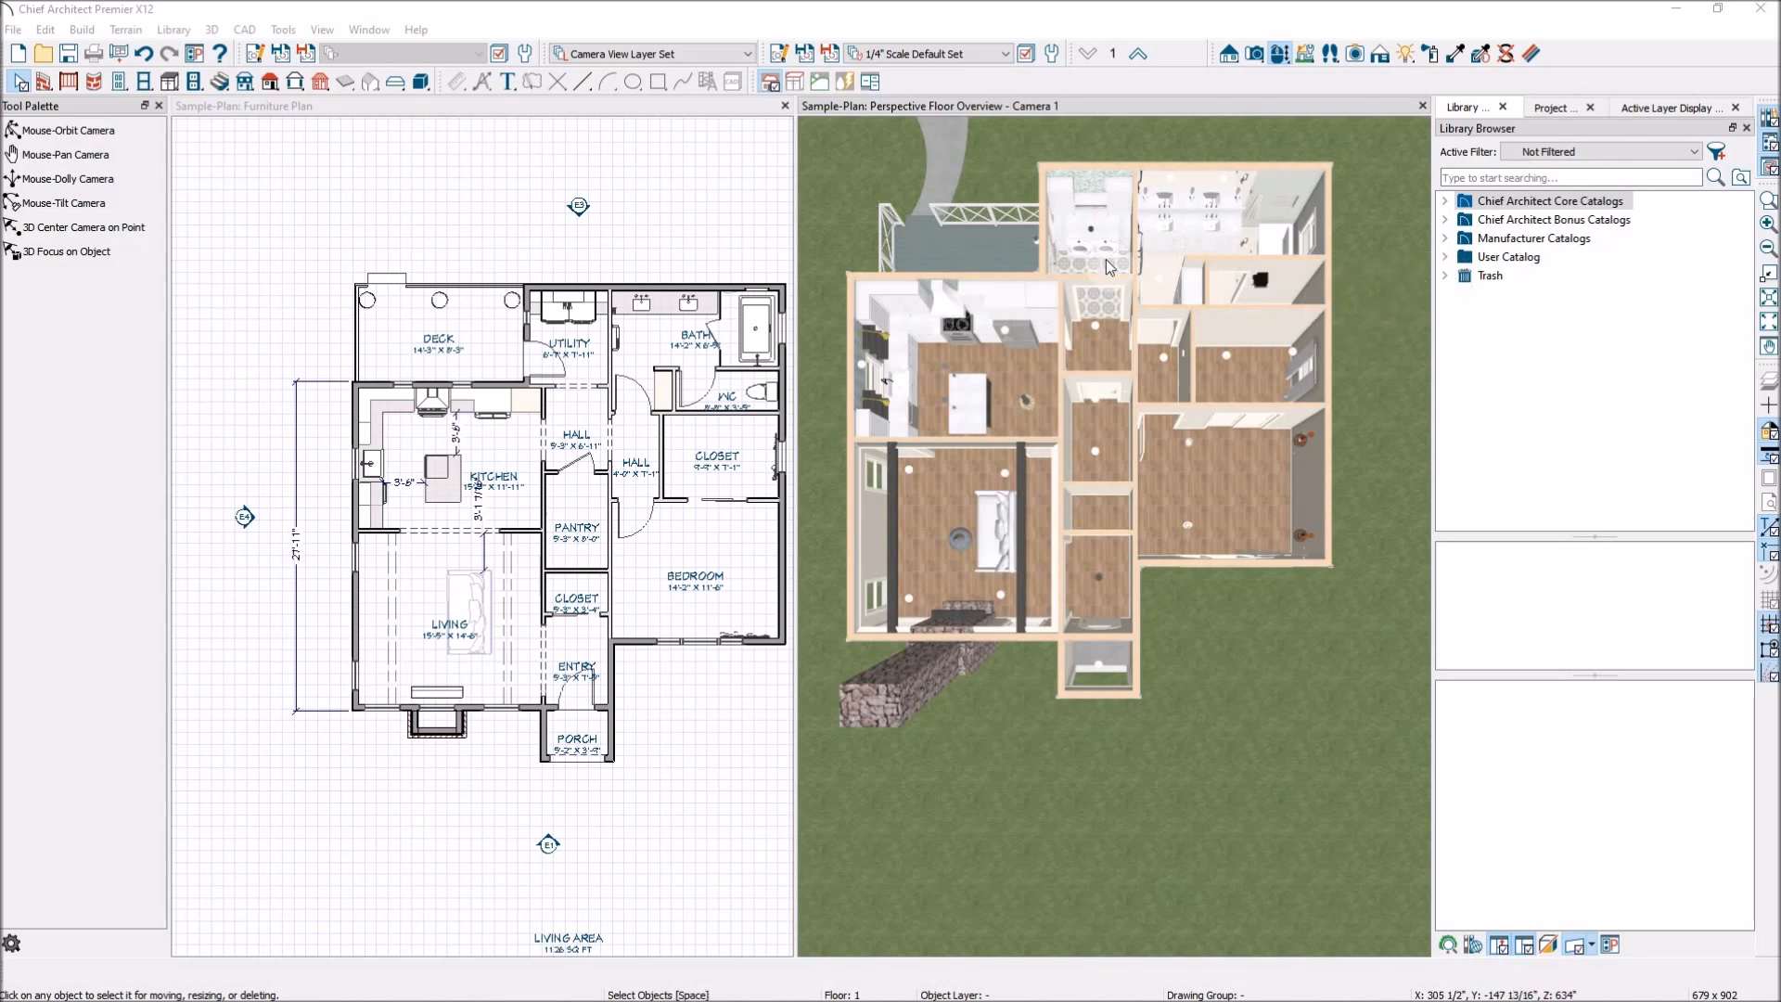
{"action": "scroll", "coordinate": [997, 508], "scroll_direction": "up", "scroll_amount": 3}
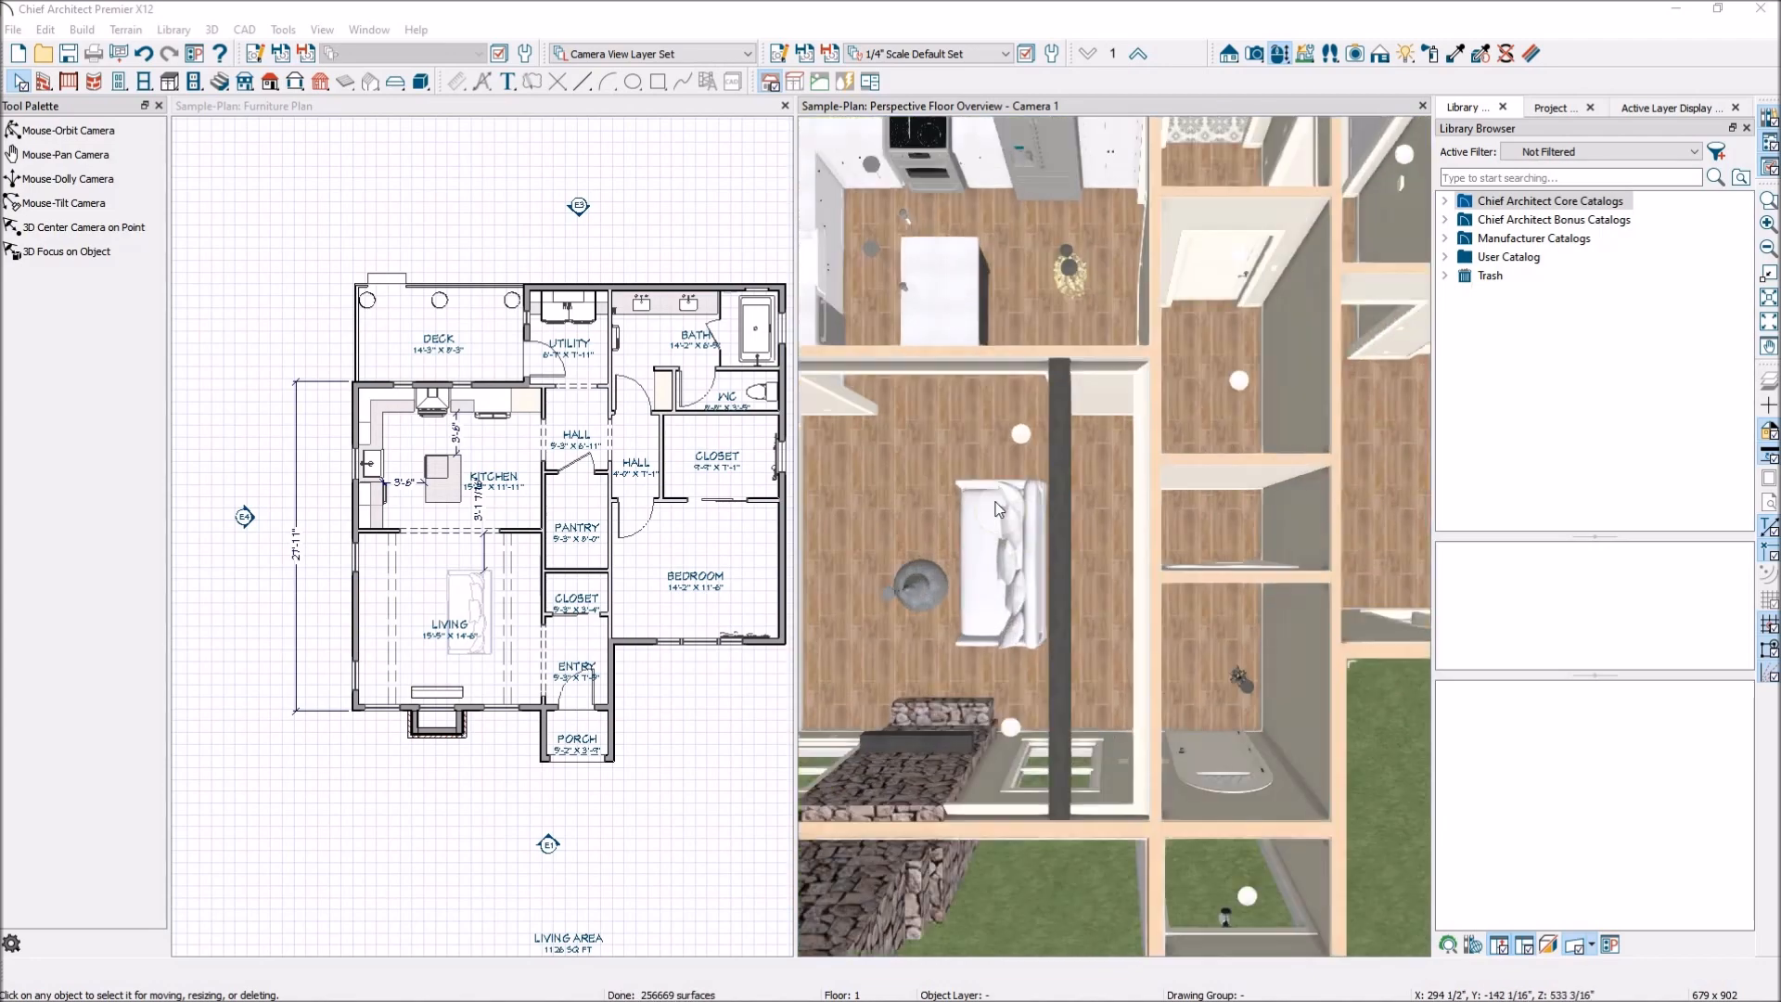
{"action": "left_click", "coordinate": [1012, 547]}
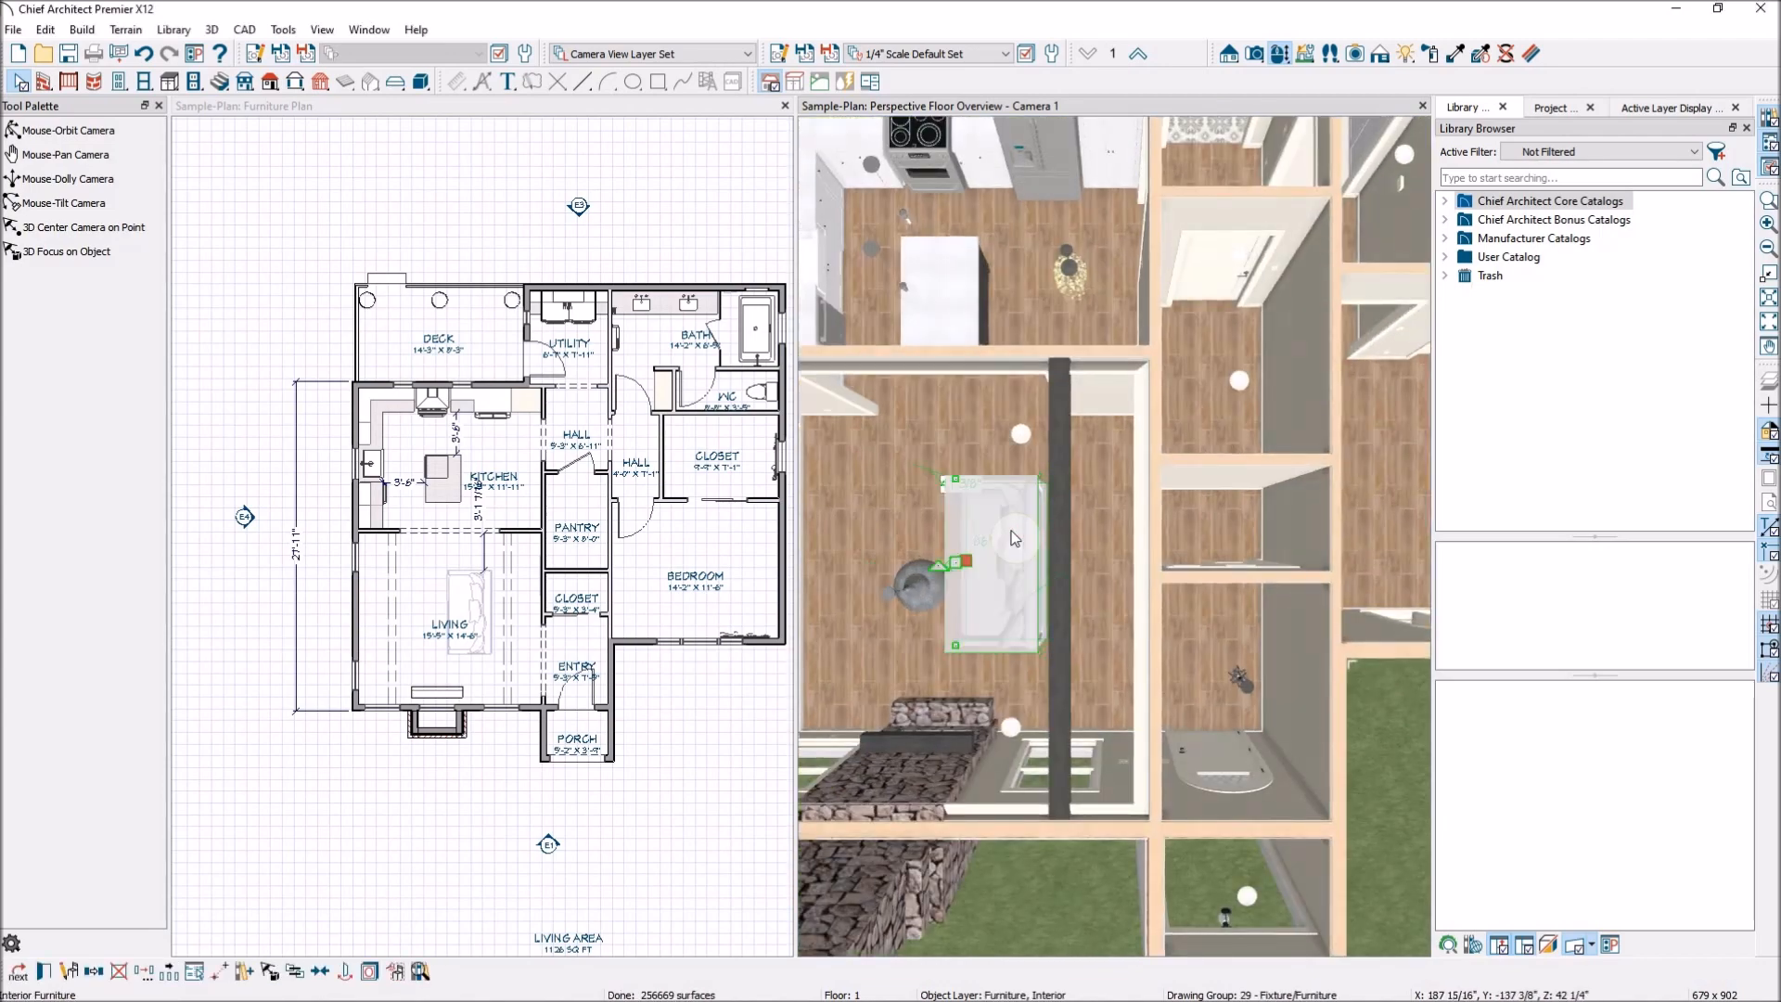
{"action": "double_click", "coordinate": [1013, 538]}
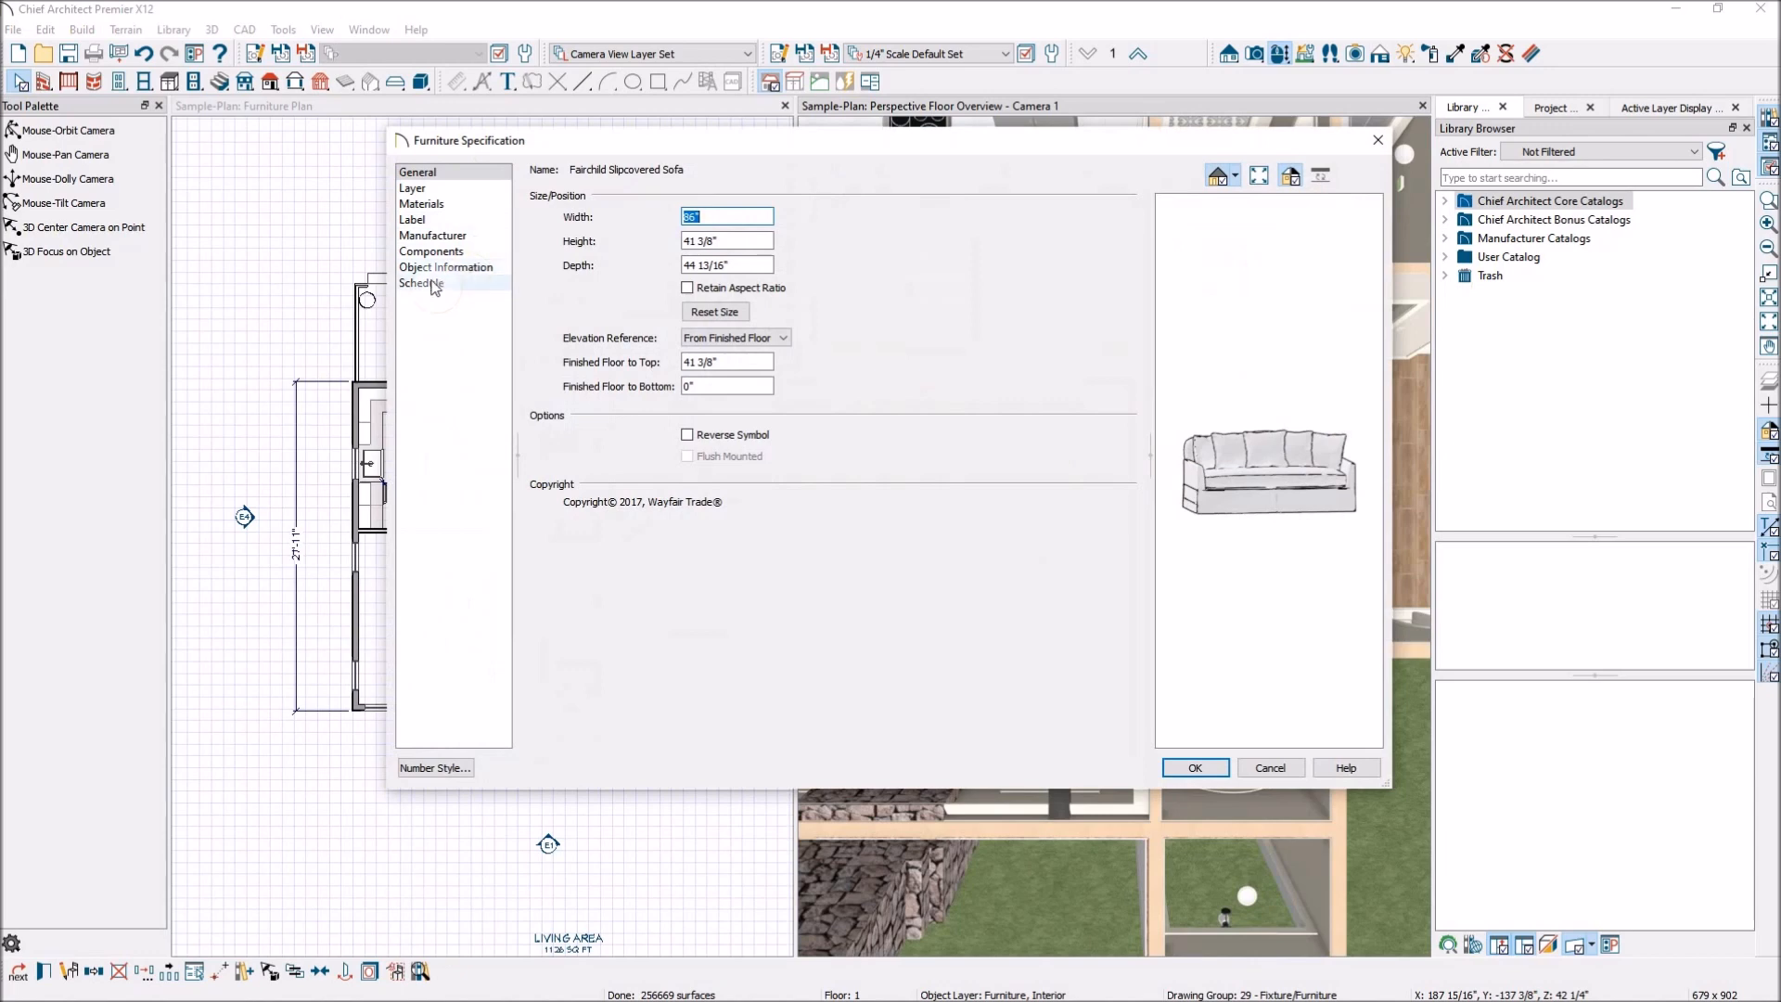
{"action": "left_click", "coordinate": [432, 283]}
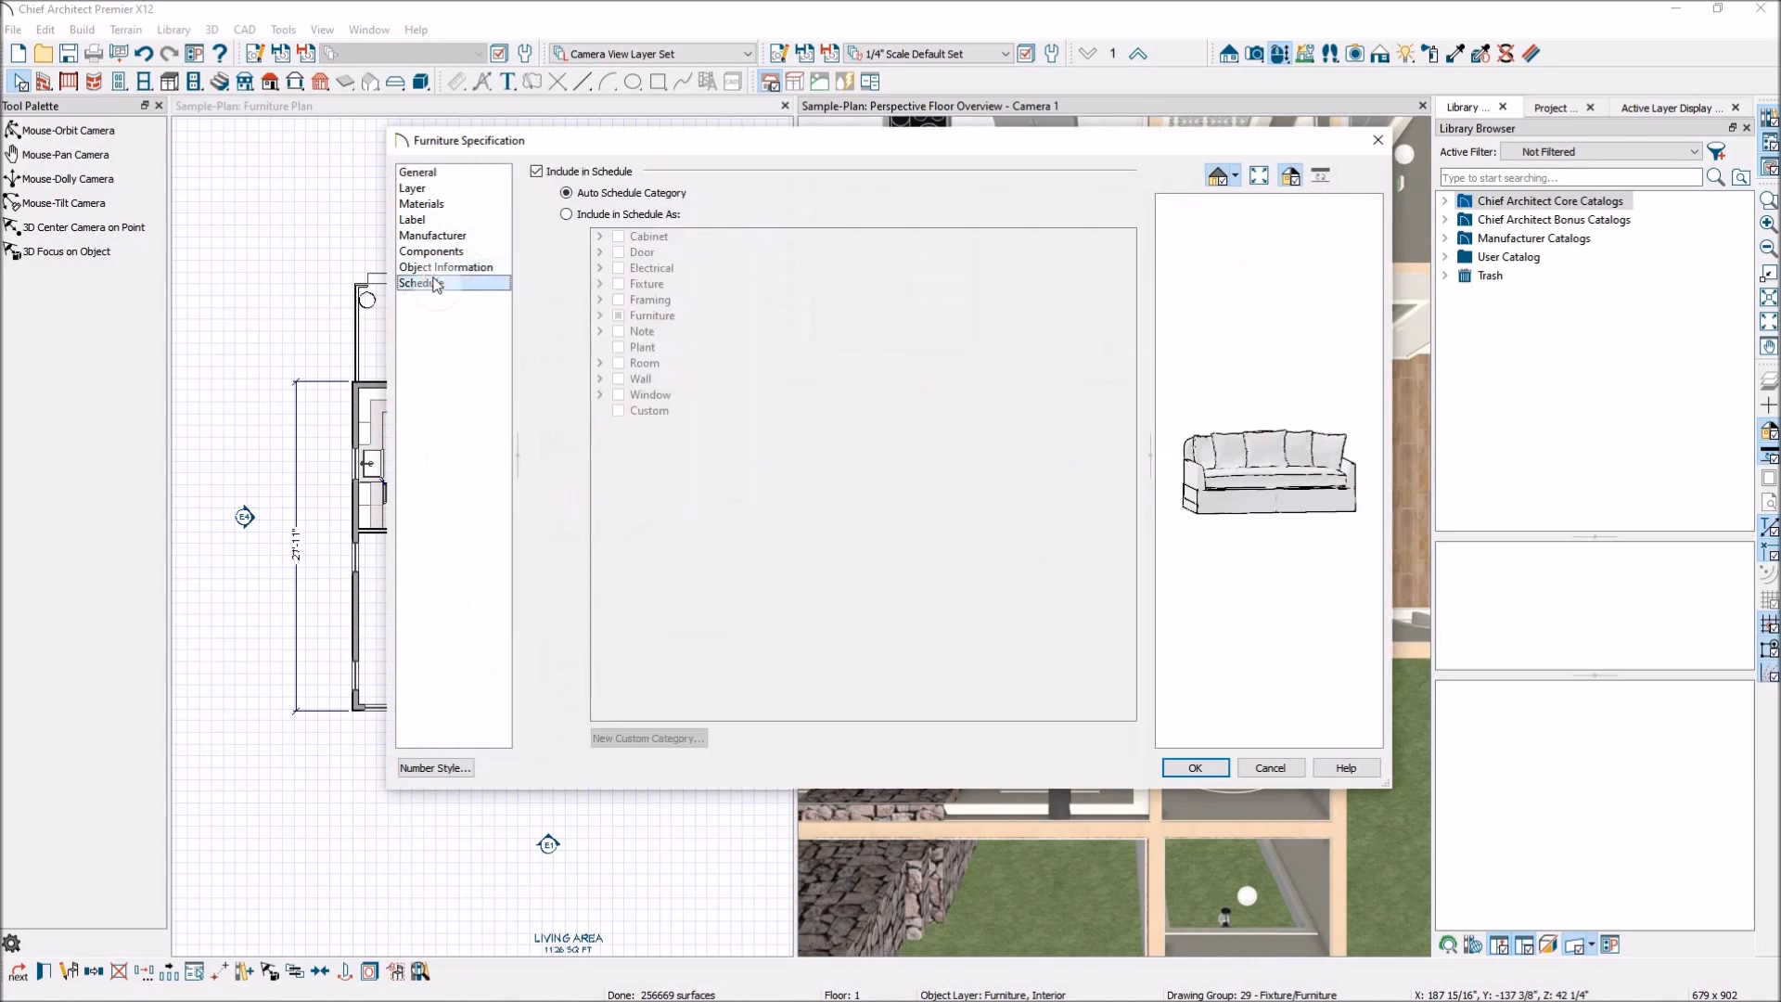
{"action": "left_click", "coordinate": [450, 205]}
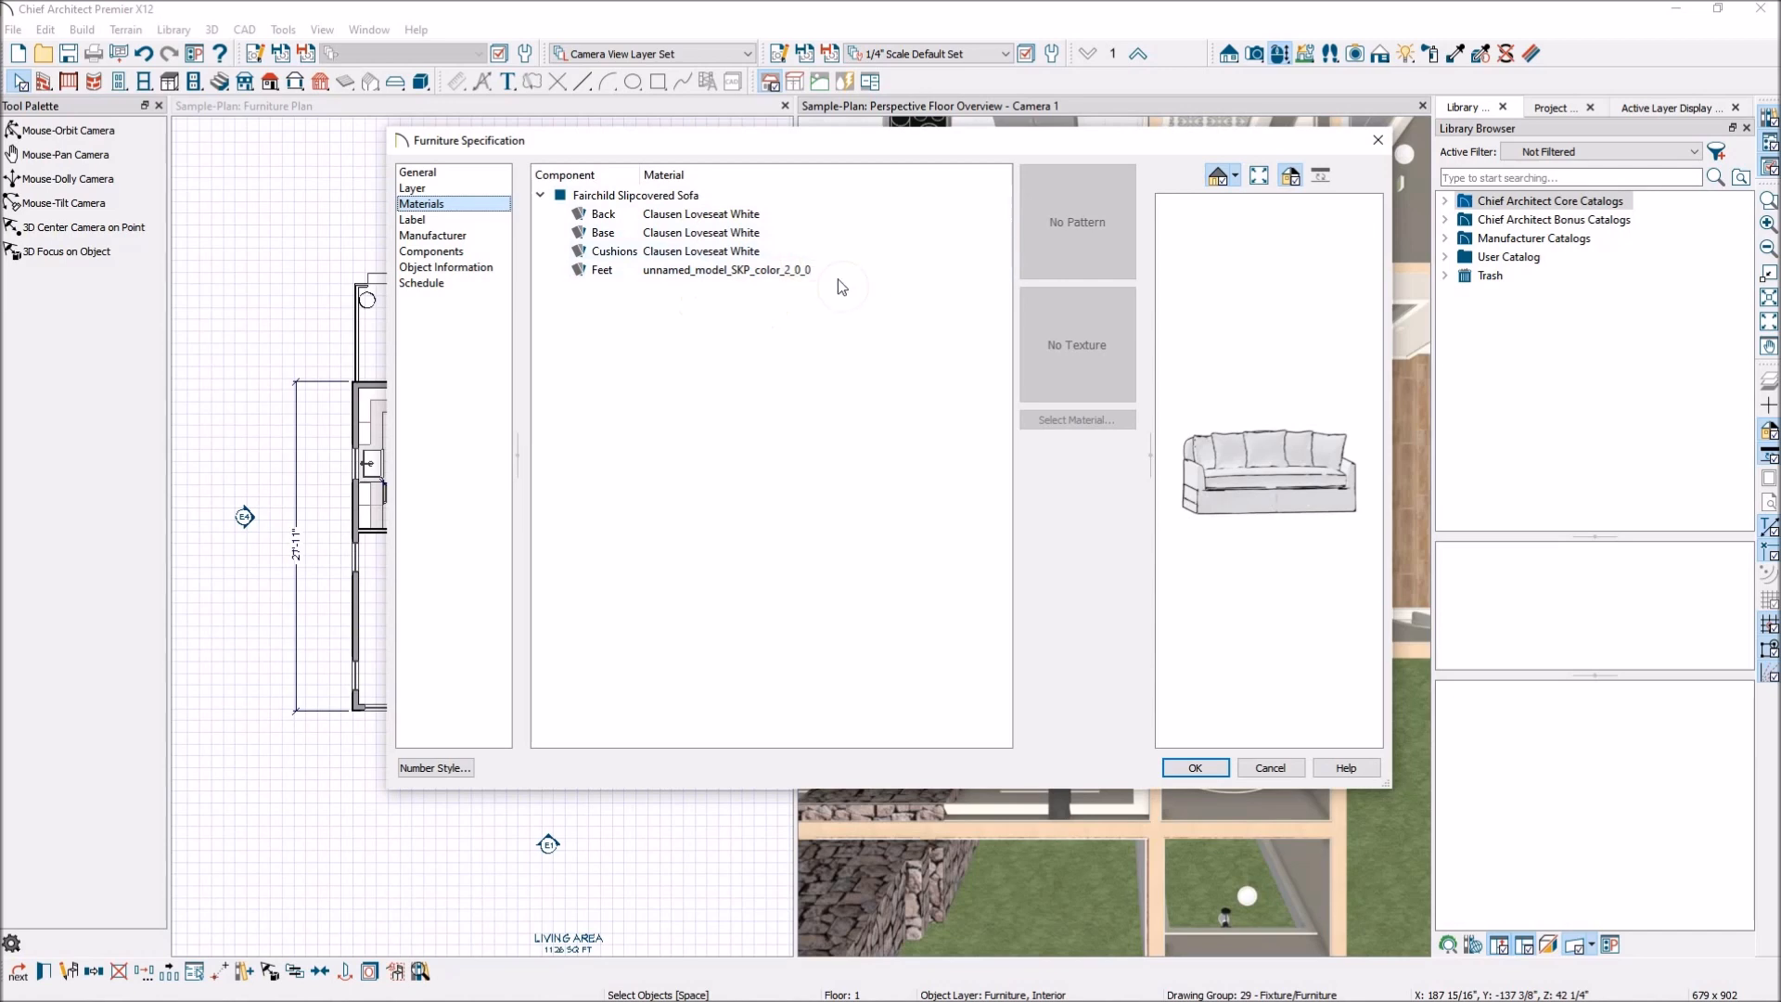
Assign the Color - Periwinkle library material from the Divine color palette to the sofa's Back component
{"action": "left_click", "coordinate": [741, 215]}
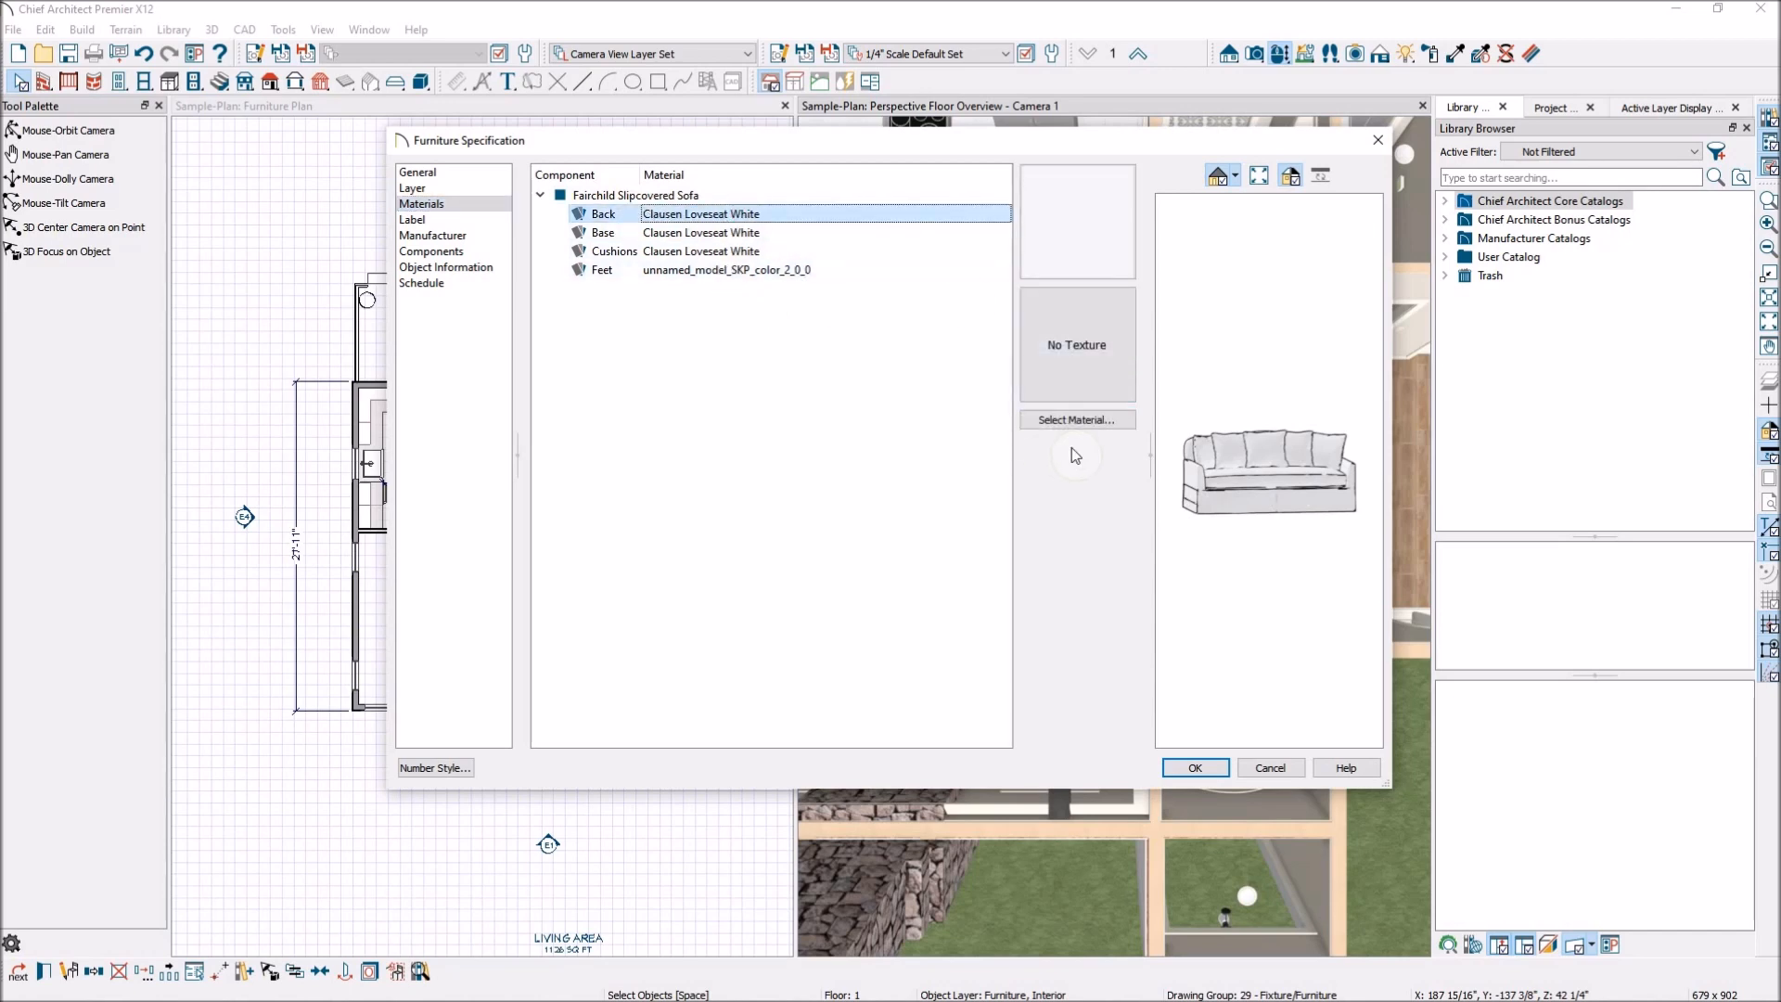
{"action": "left_click", "coordinate": [1091, 422]}
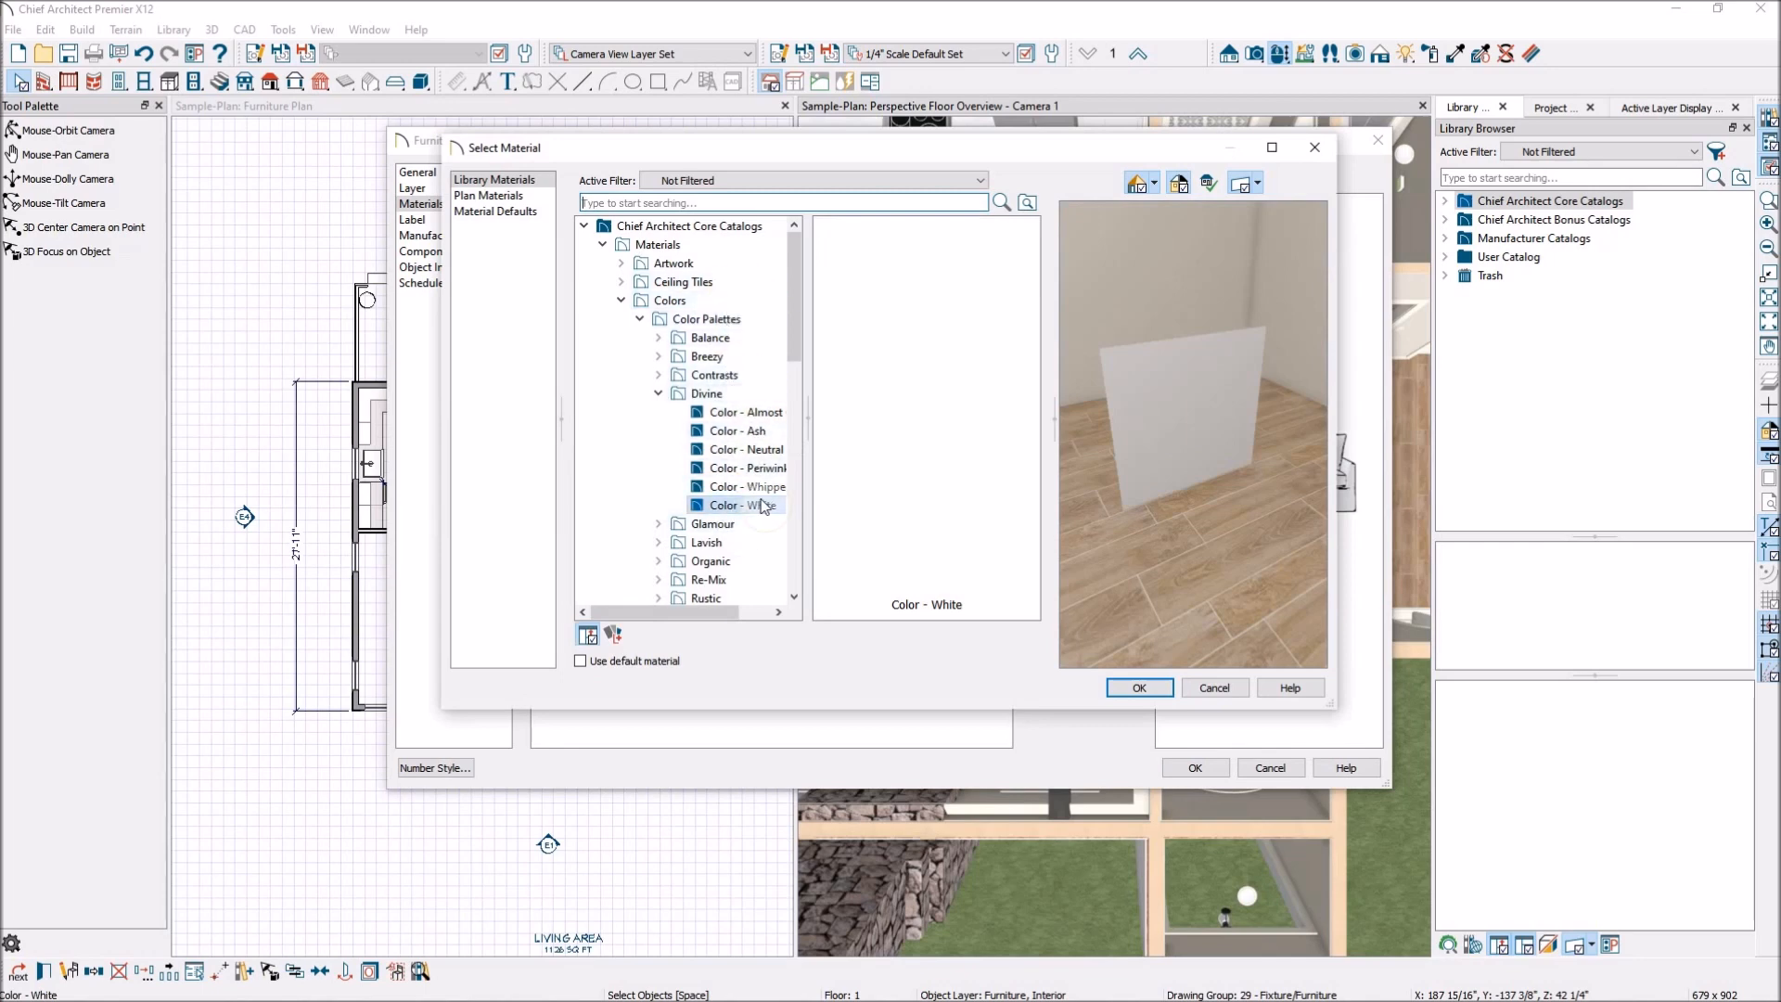
{"action": "left_click", "coordinate": [758, 488]}
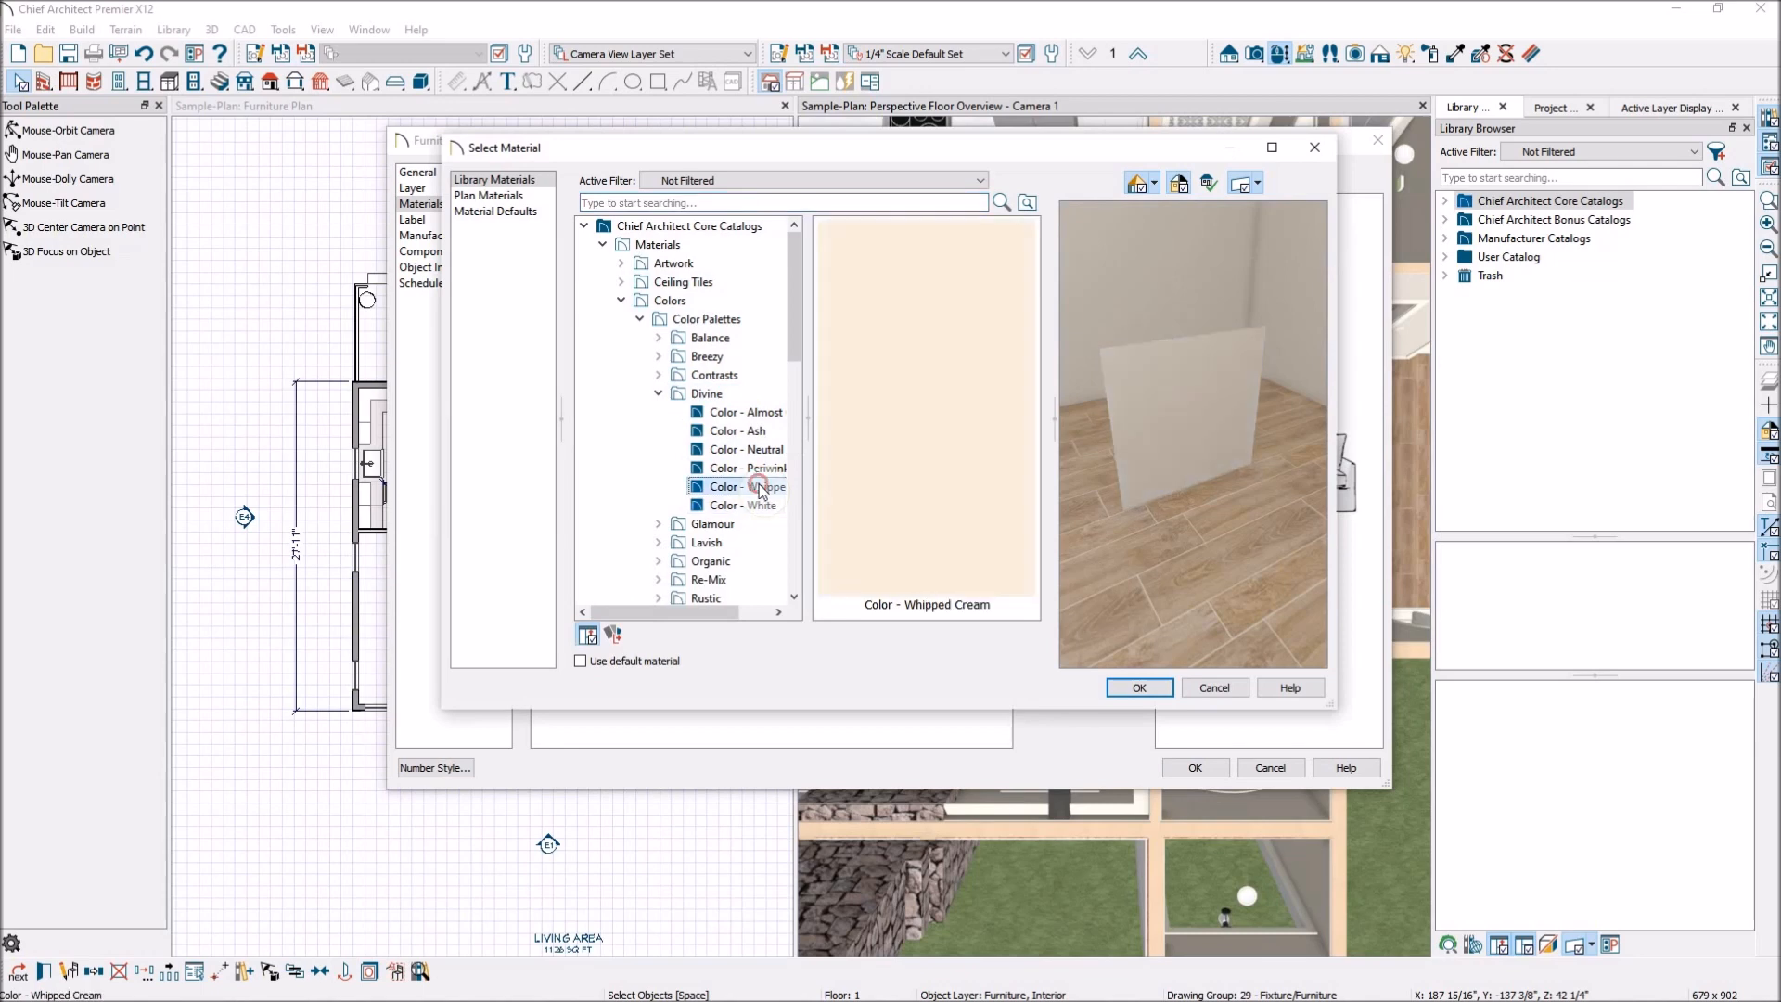
{"action": "left_click", "coordinate": [759, 468]}
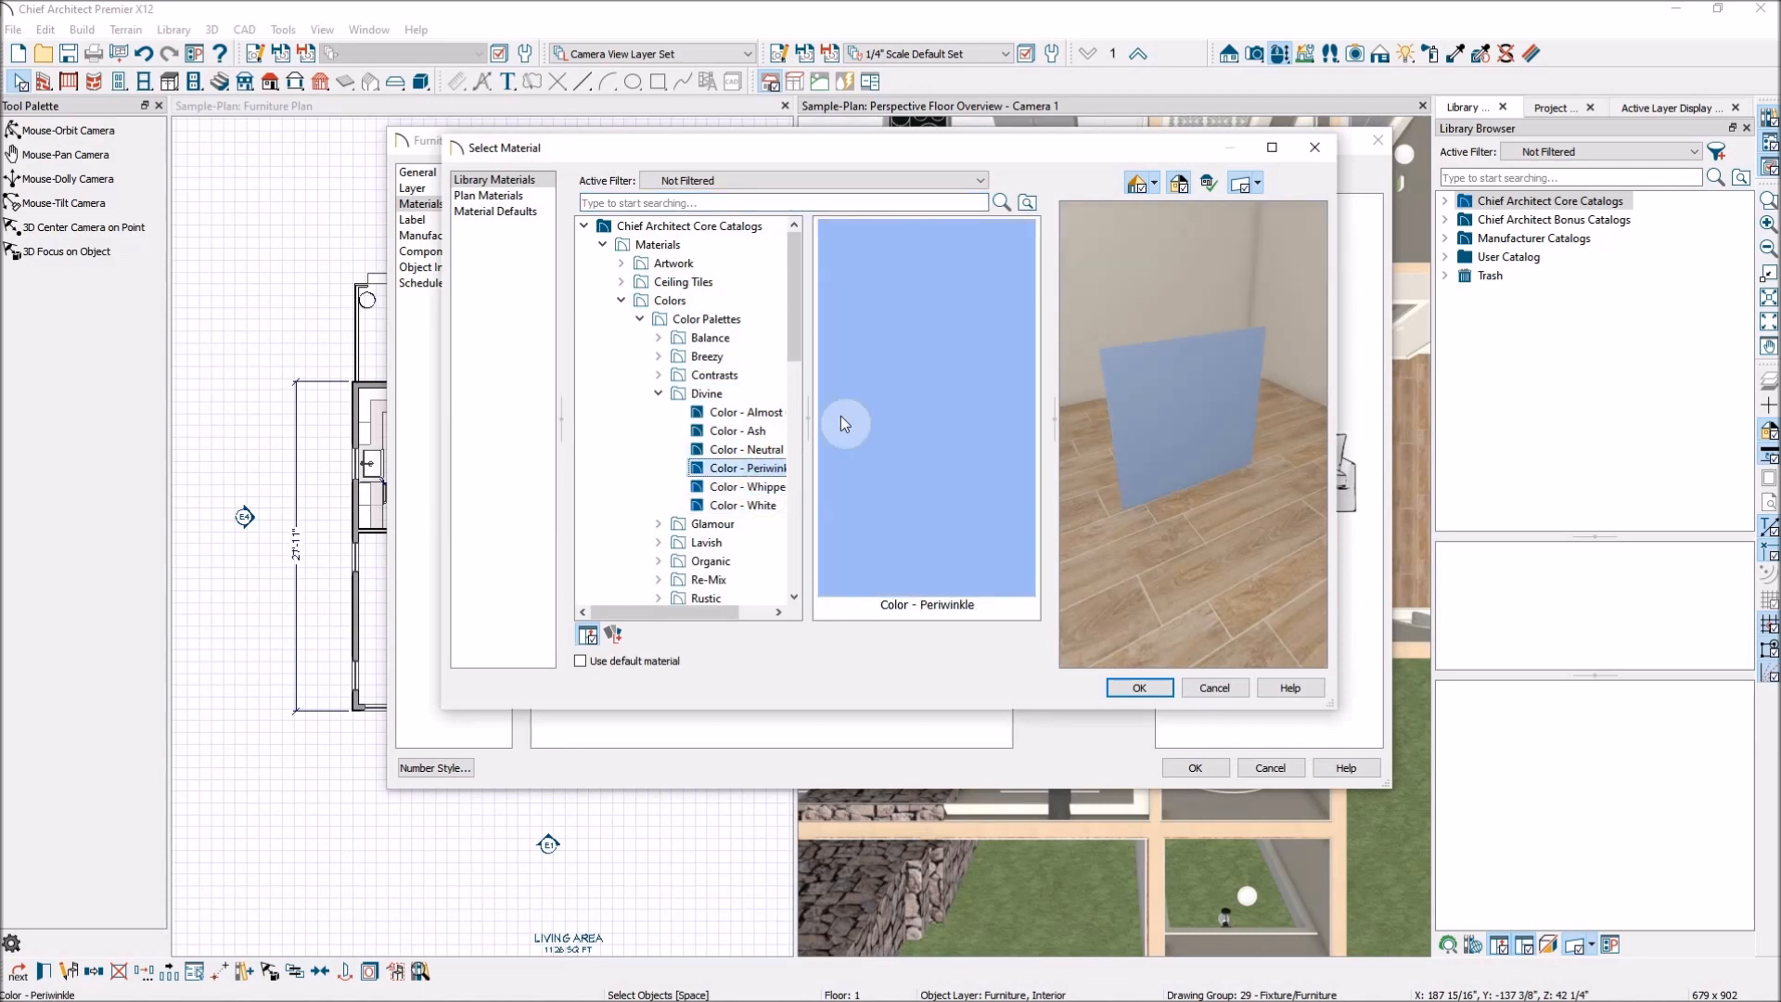
{"action": "left_click", "coordinate": [1139, 687]}
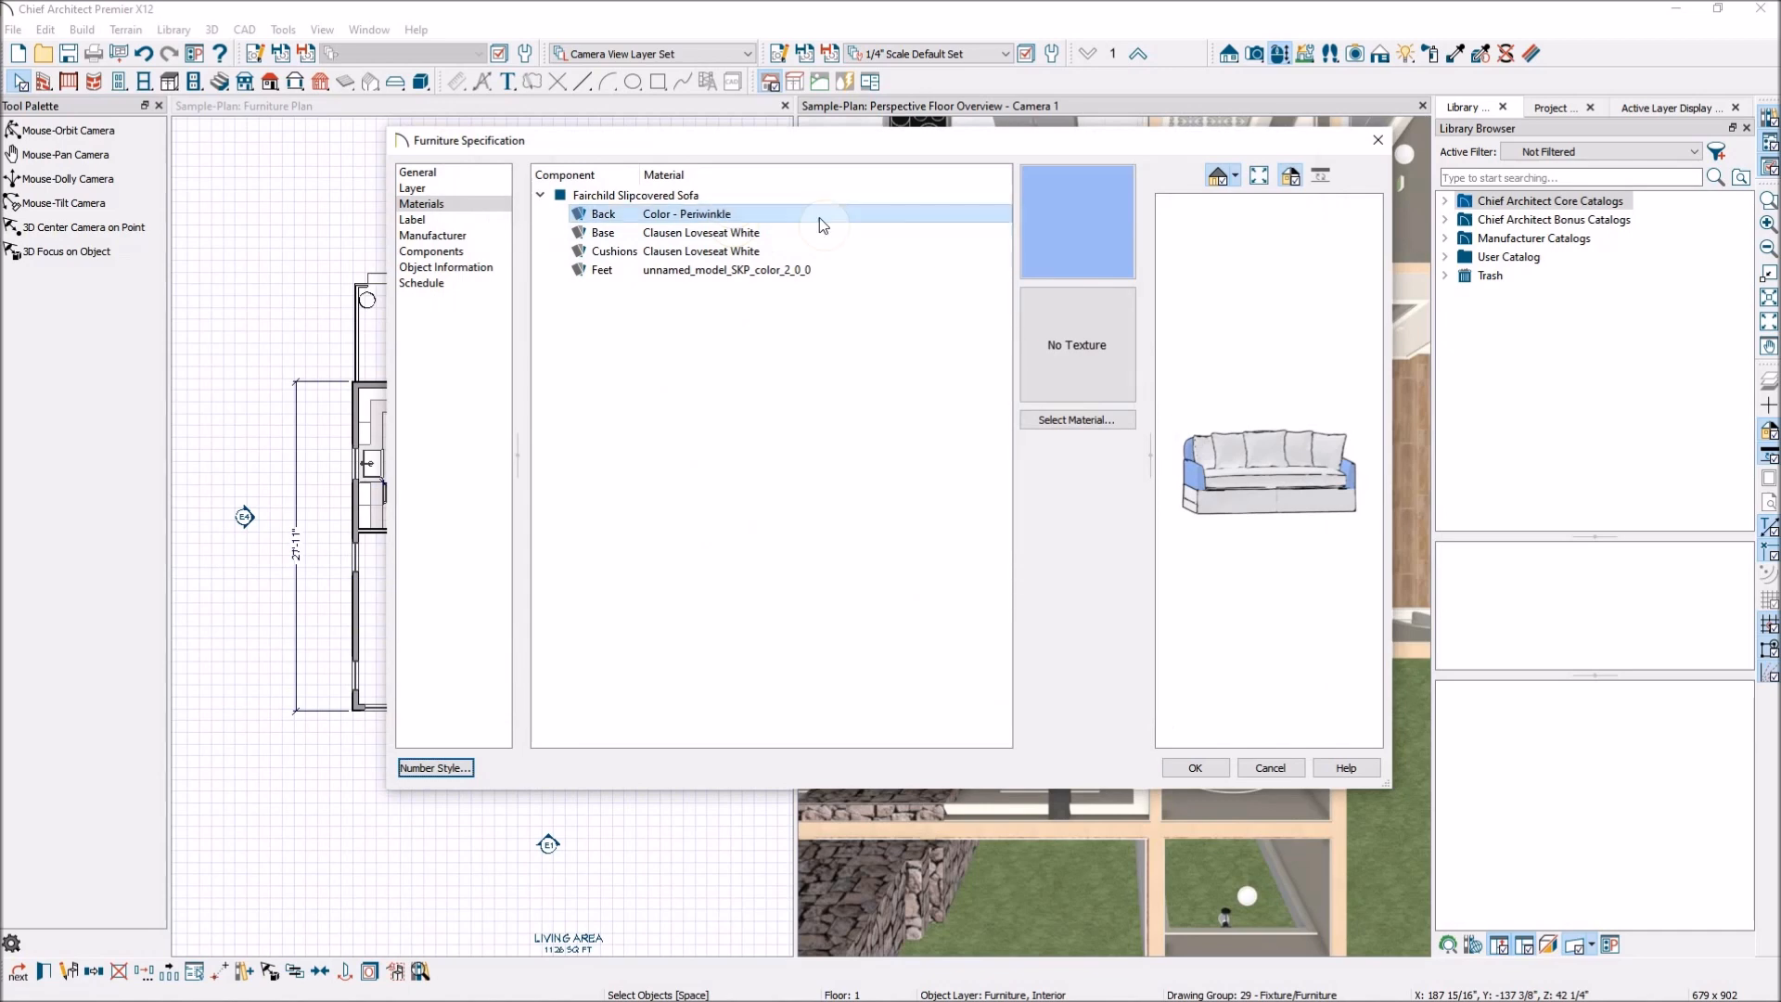
Open the plan materials list for the sofa's Back component and purge the materials not in use
{"action": "left_click", "coordinate": [722, 220]}
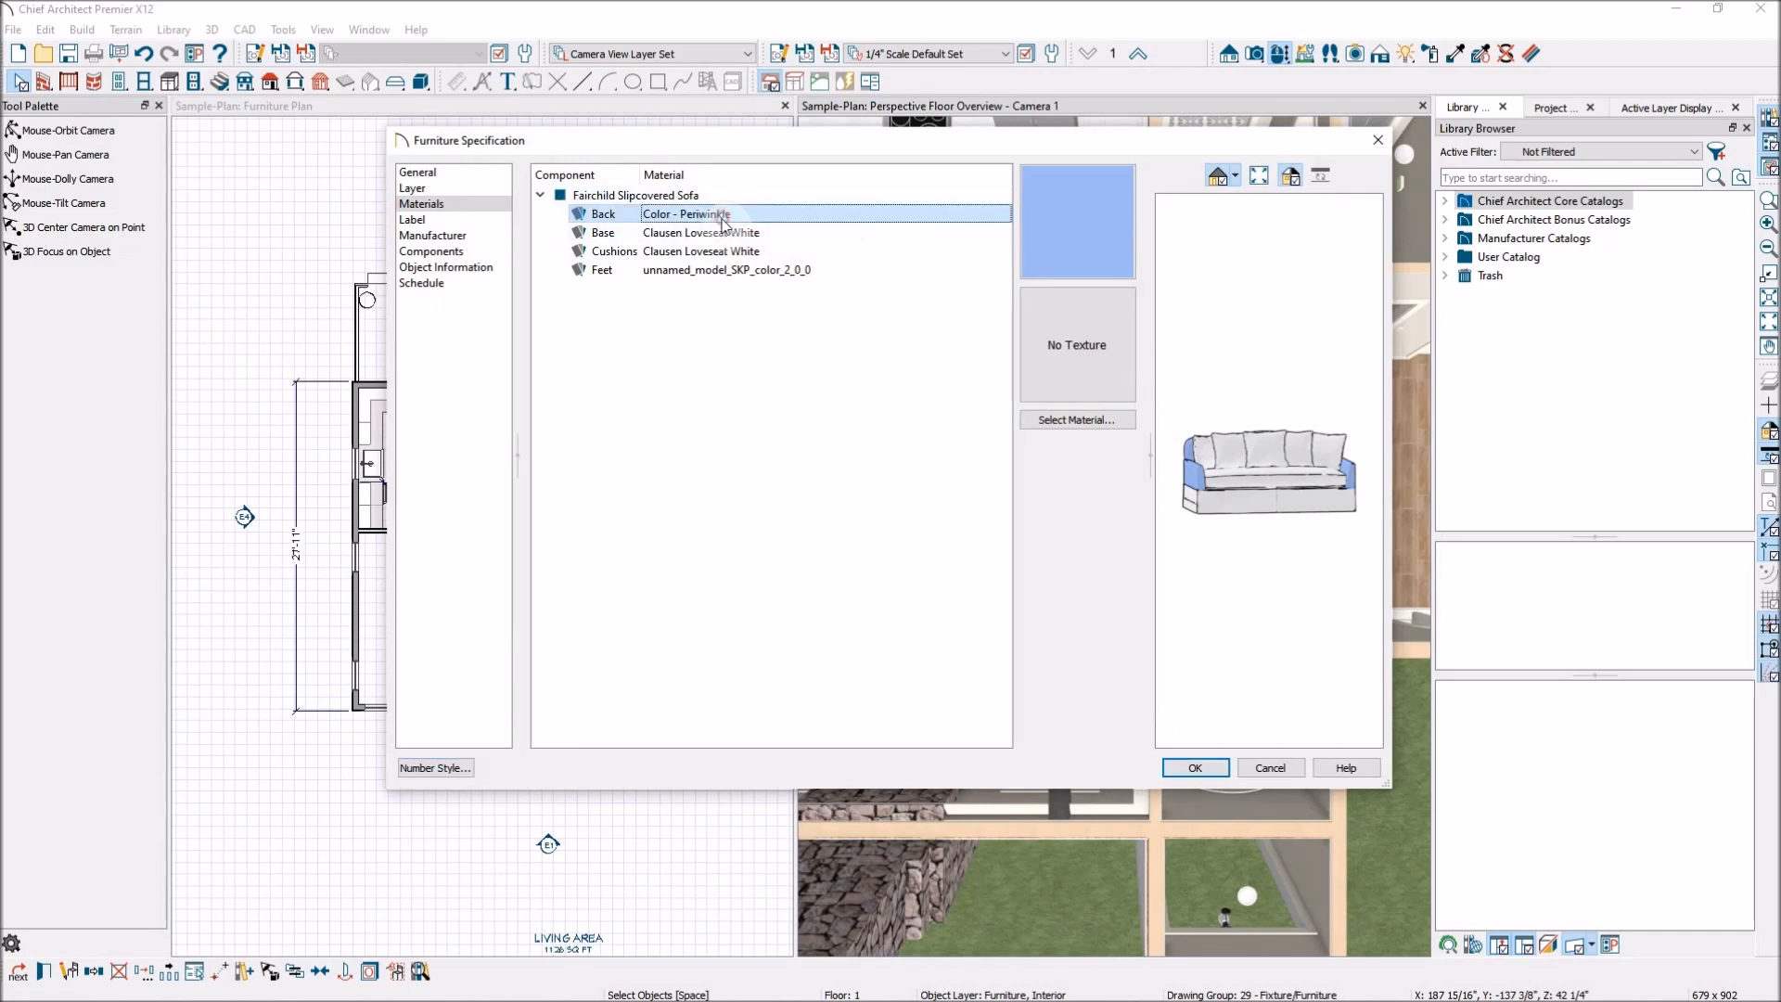
{"action": "left_click", "coordinate": [1077, 419]}
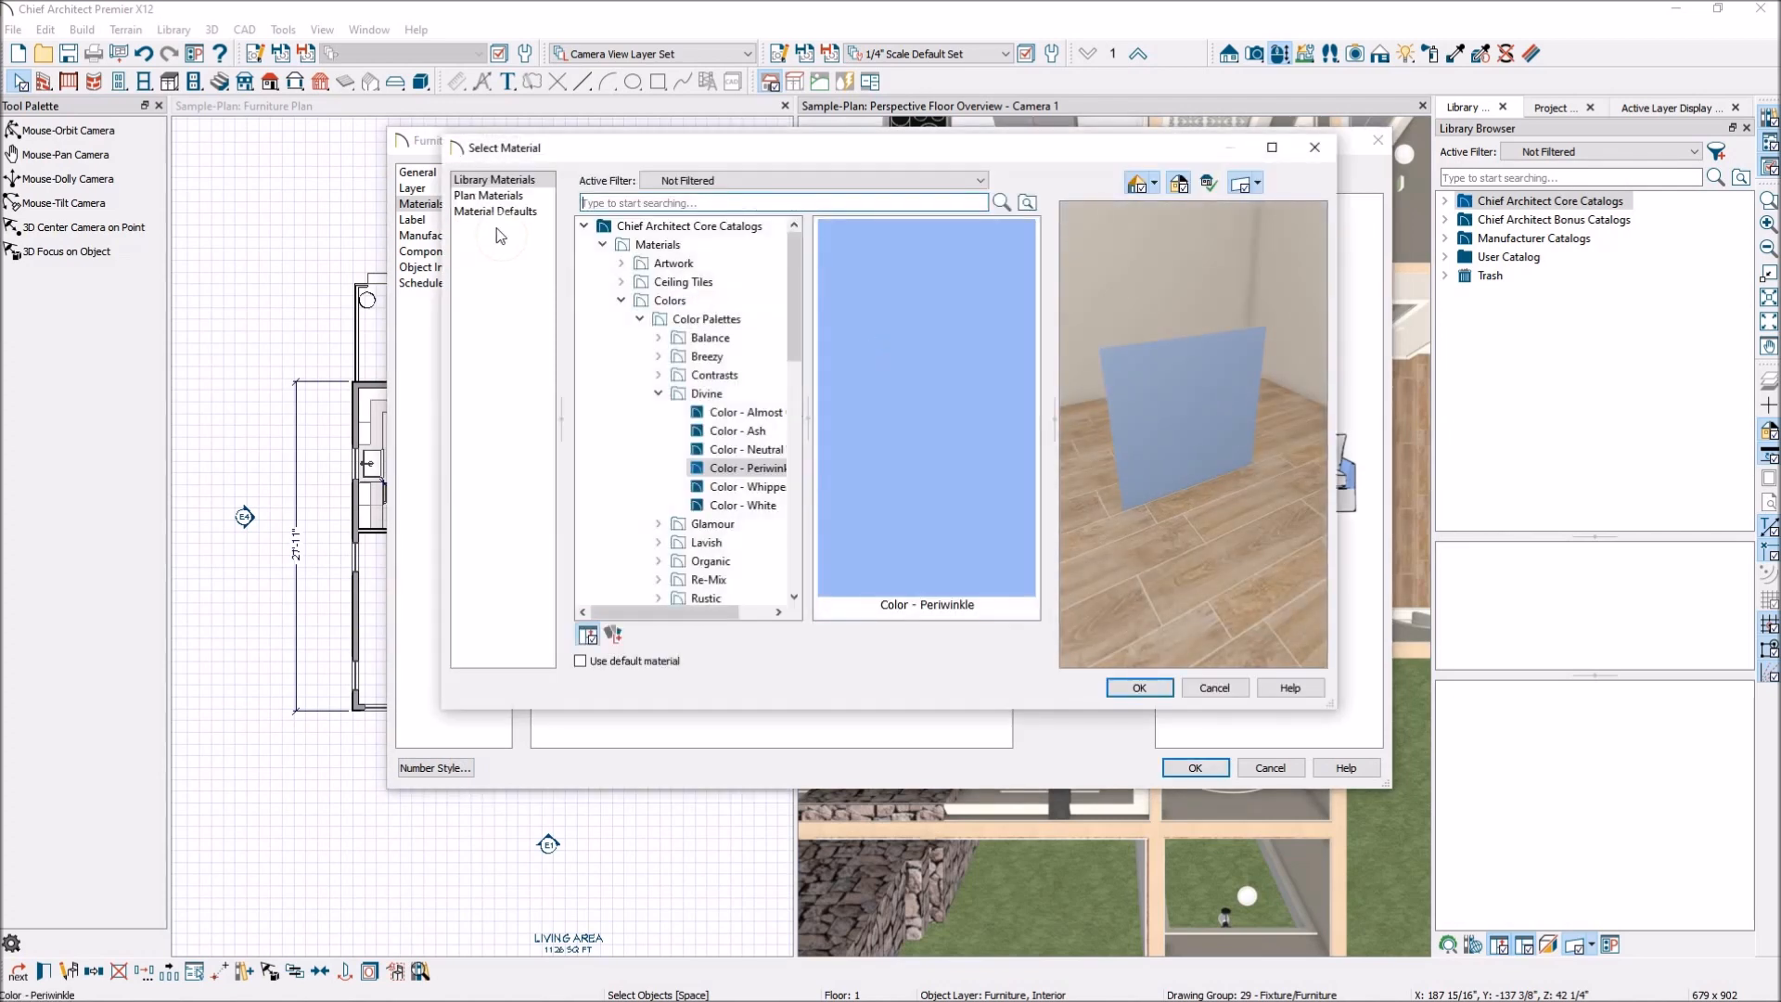
{"action": "left_click", "coordinate": [491, 196]}
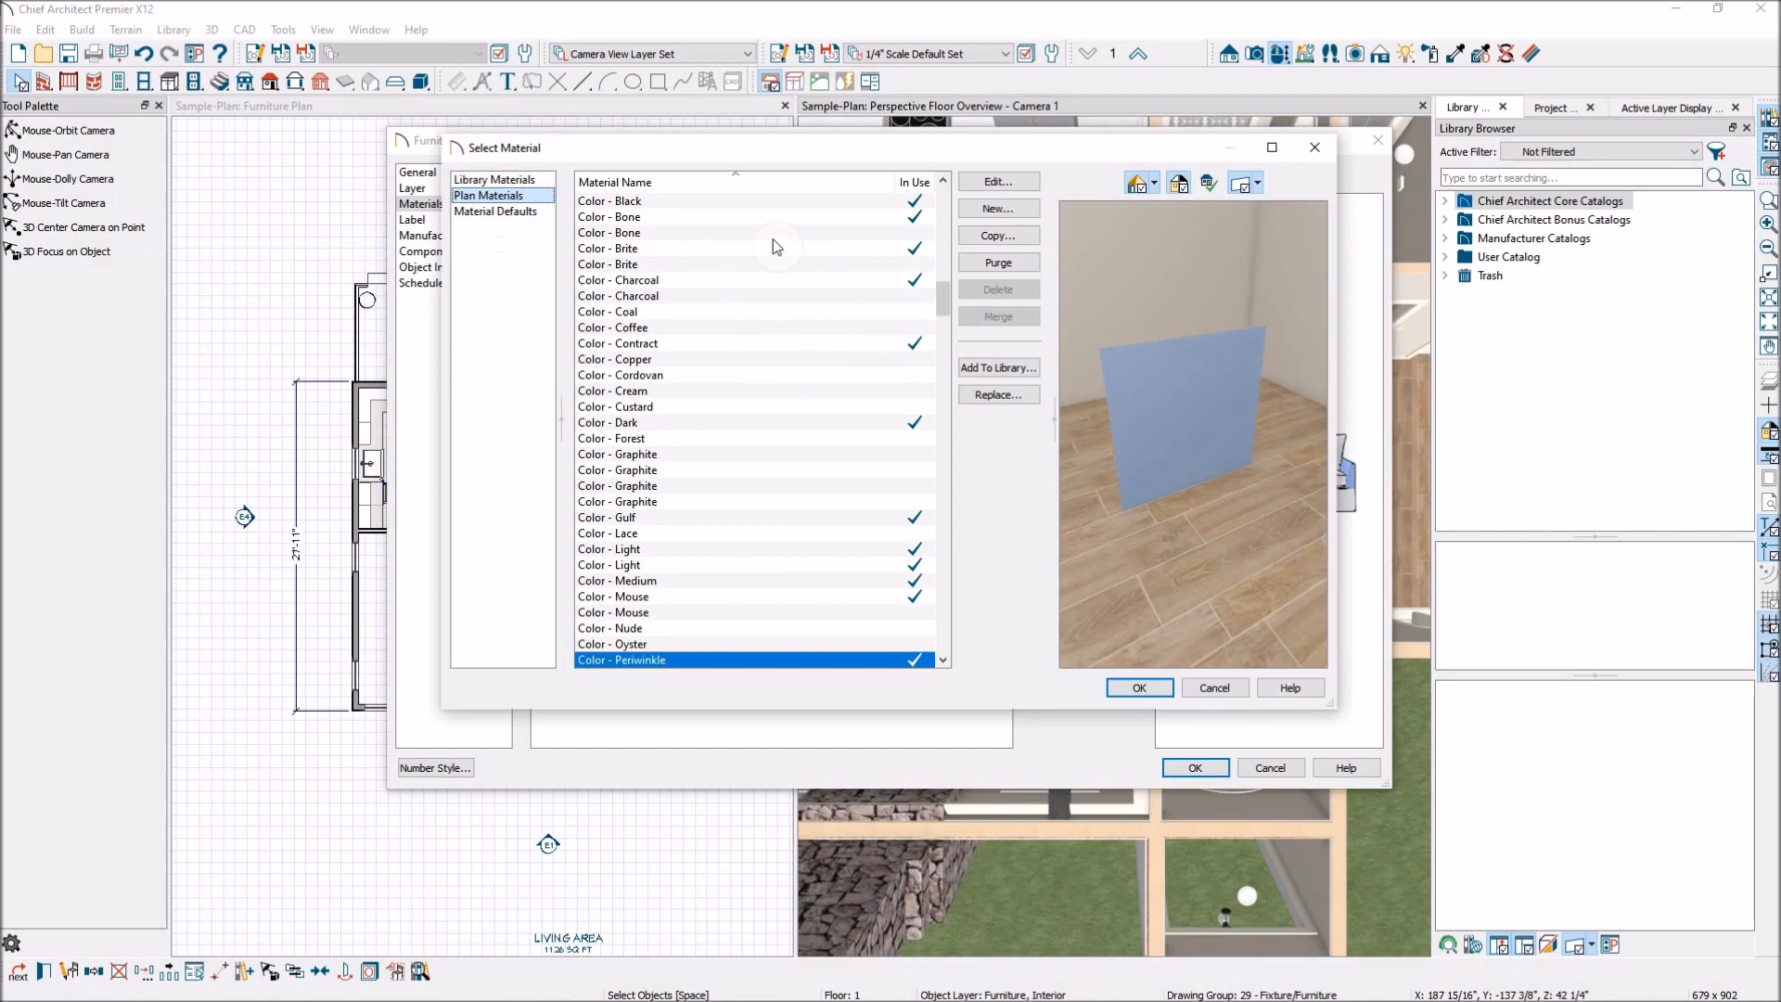
{"action": "left_click_drag", "start_coordinate": [942, 299], "coordinate": [906, 182]}
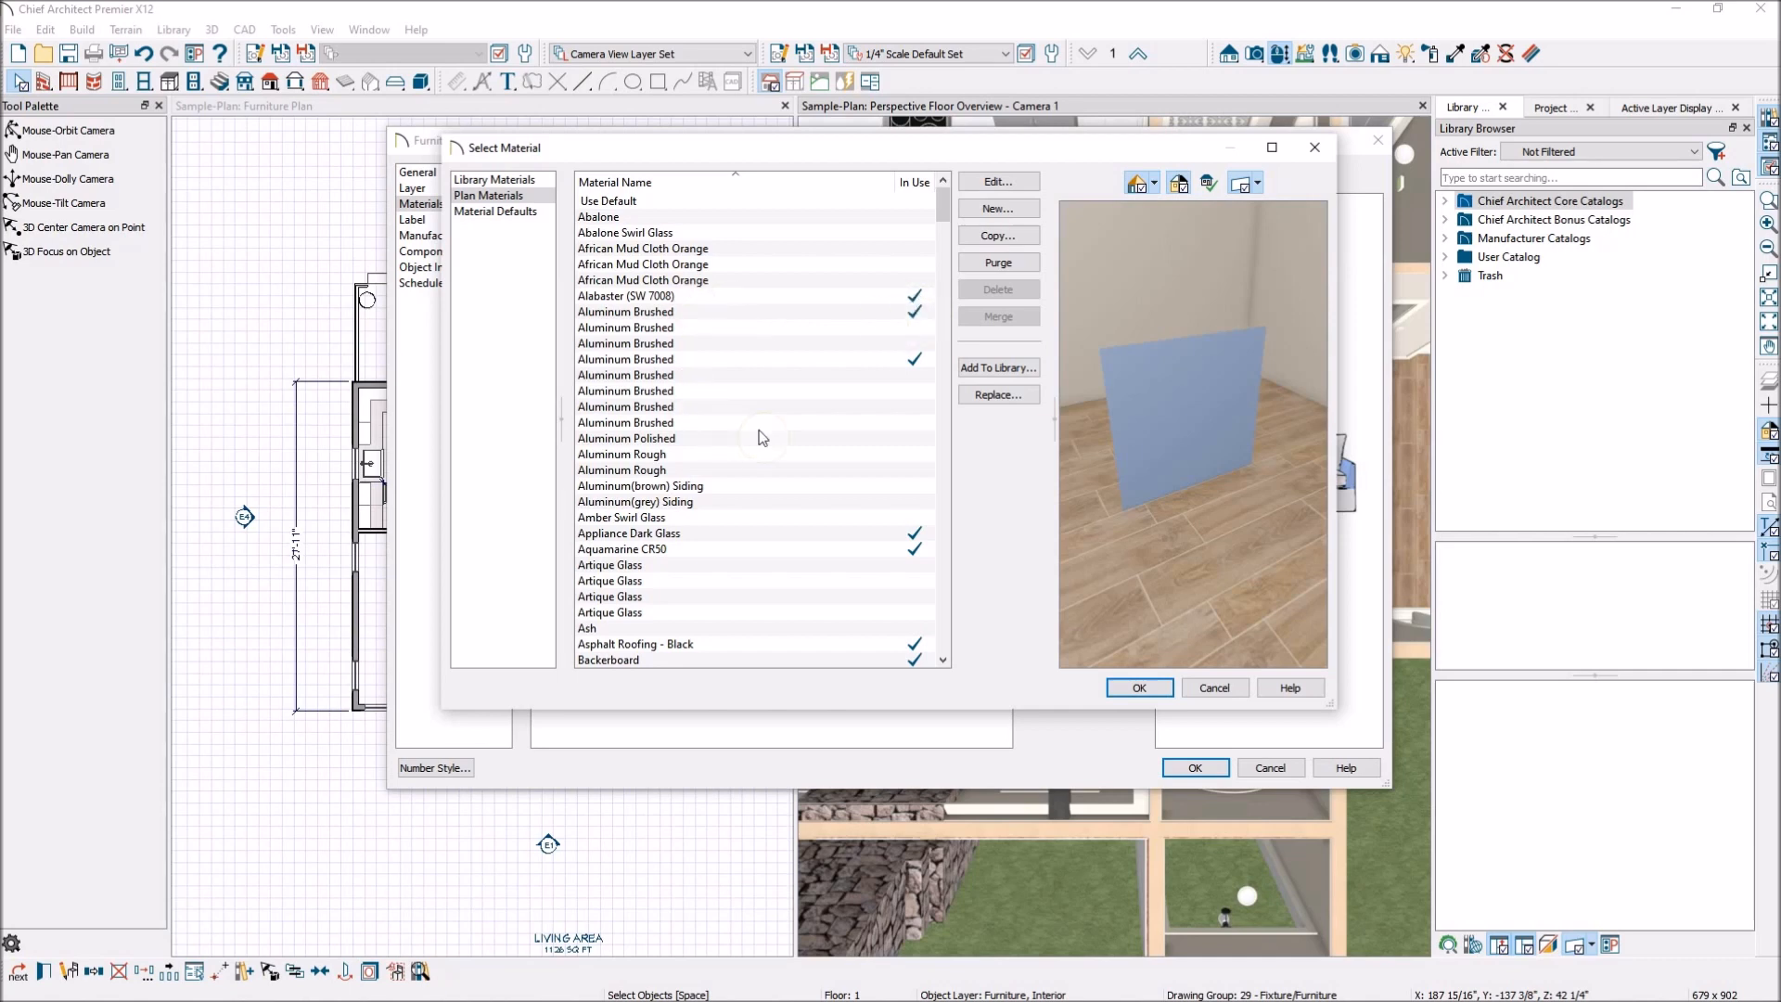
{"action": "left_click", "coordinate": [986, 266]}
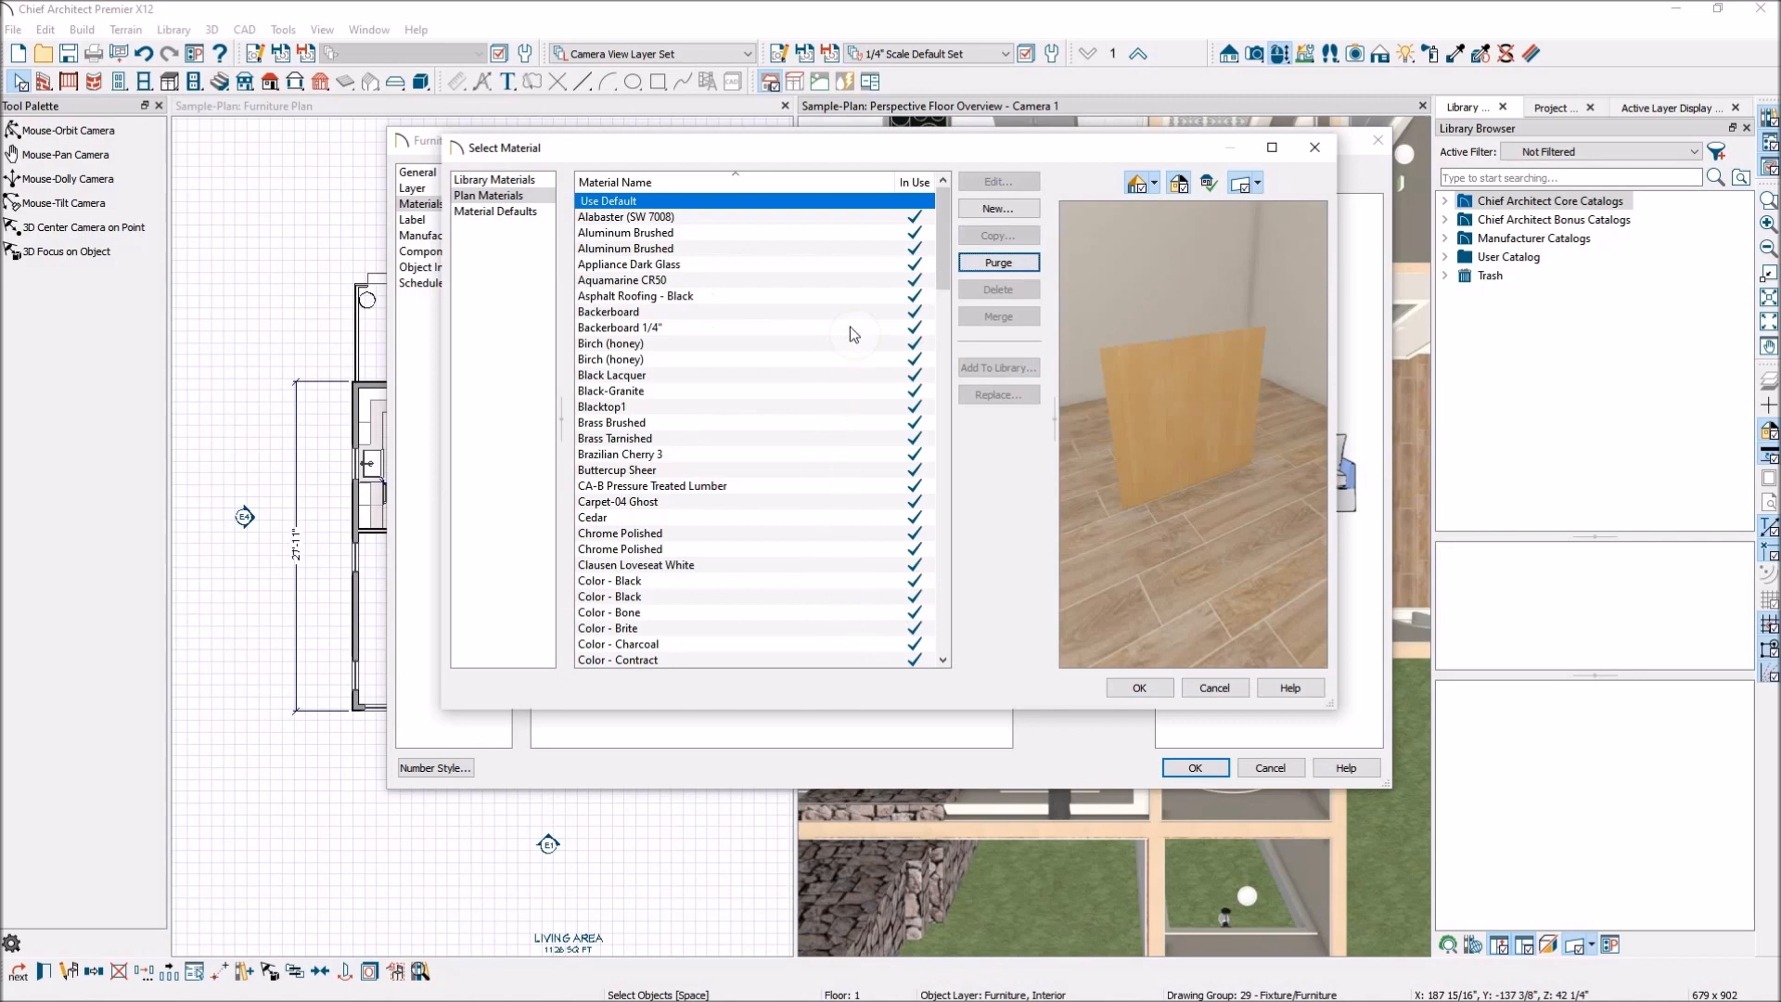
{"action": "scroll", "coordinate": [848, 323], "scroll_direction": "down", "scroll_amount": 7}
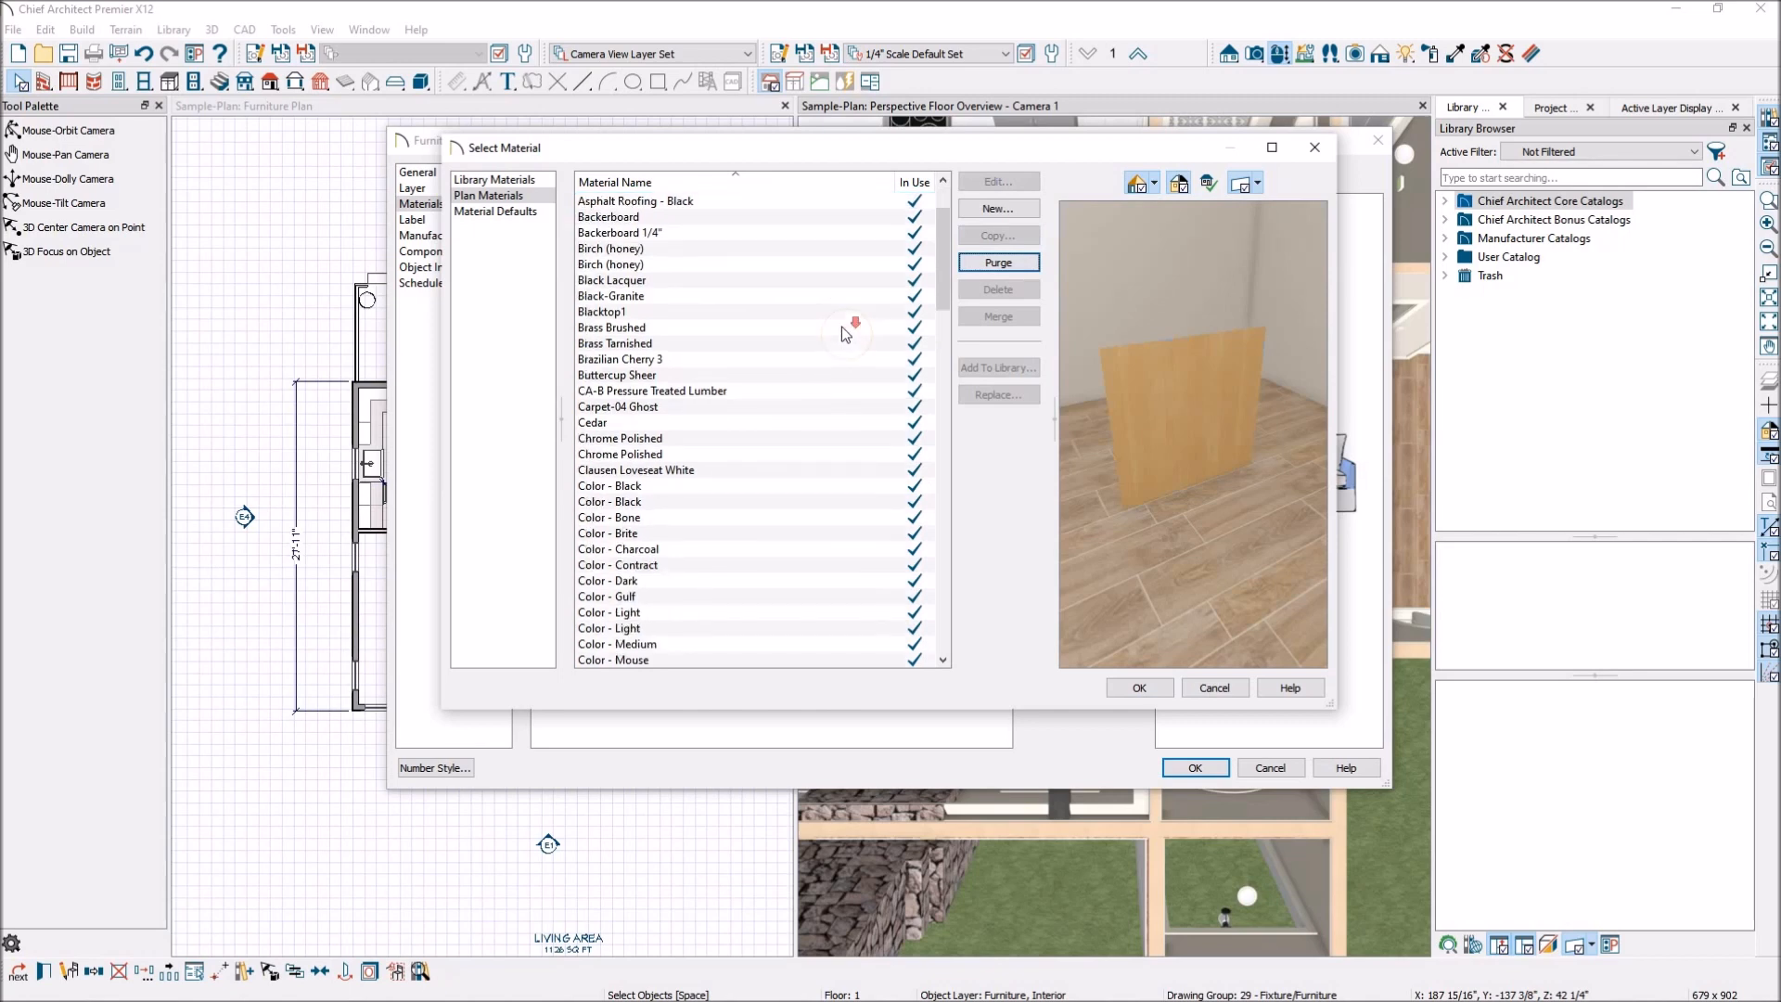
{"action": "scroll", "coordinate": [840, 344], "scroll_direction": "up", "scroll_amount": 3}
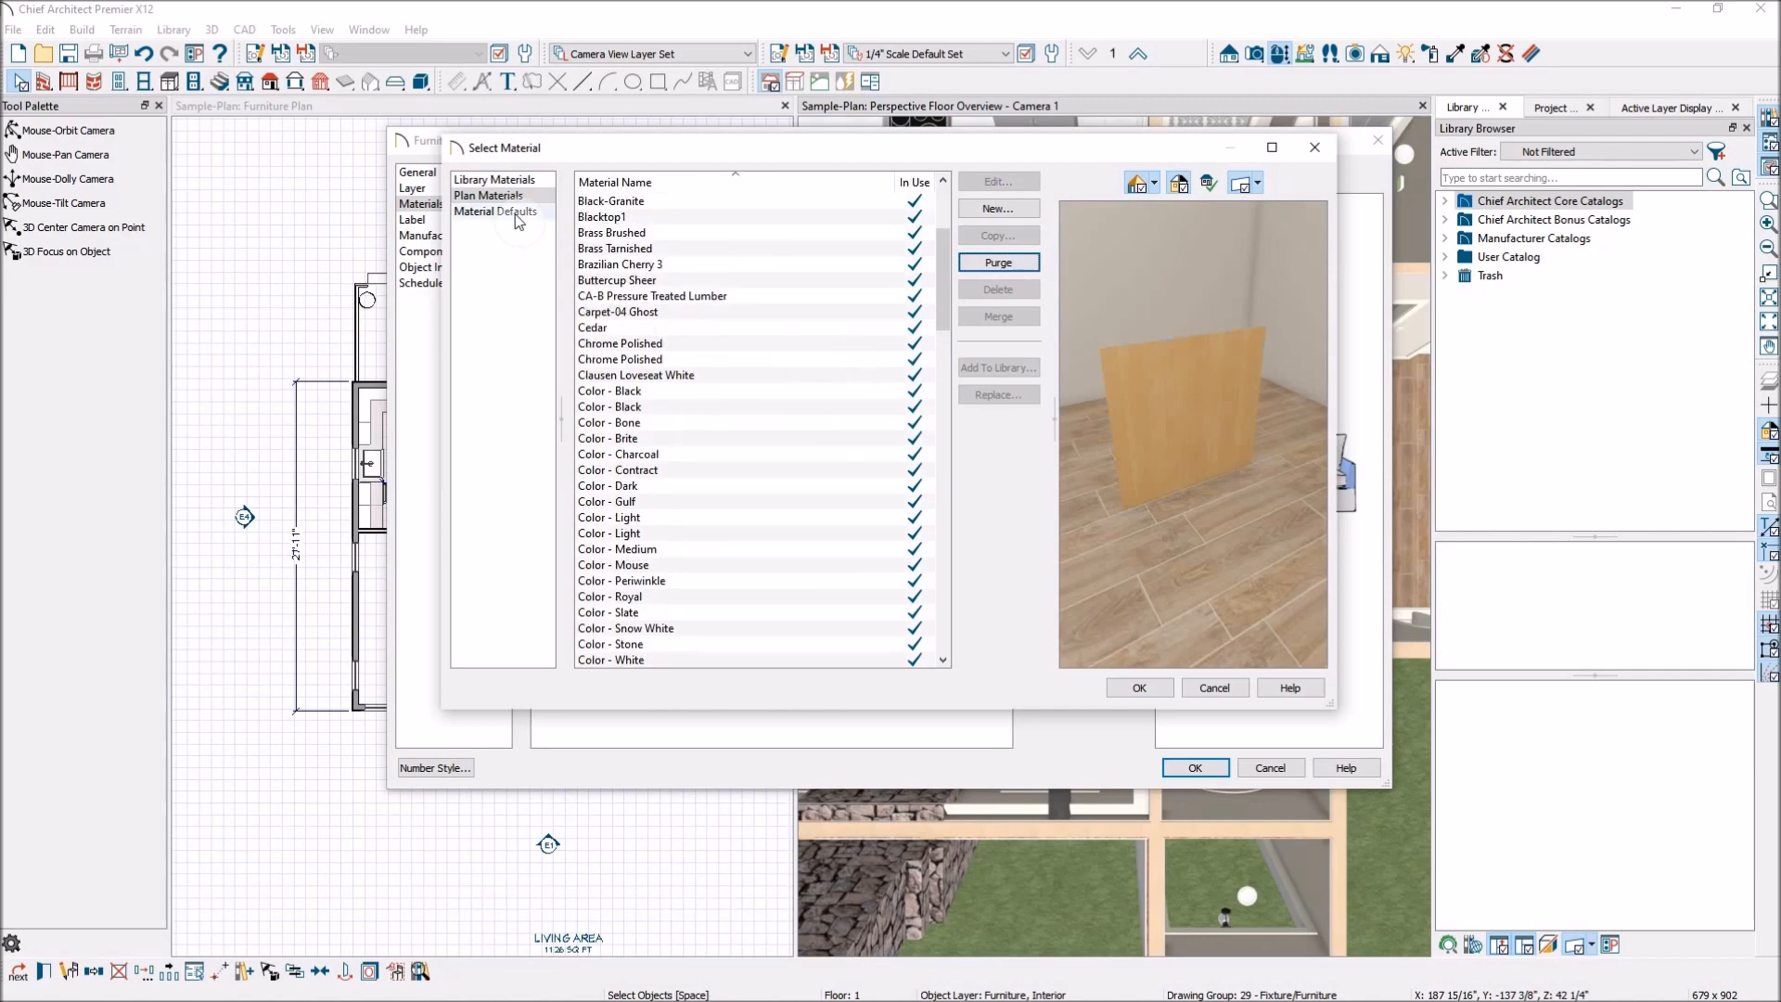
Assign the Color - White library material from the Divine palette to the sofa's Back component and apply the specification
{"action": "left_click", "coordinate": [515, 180]}
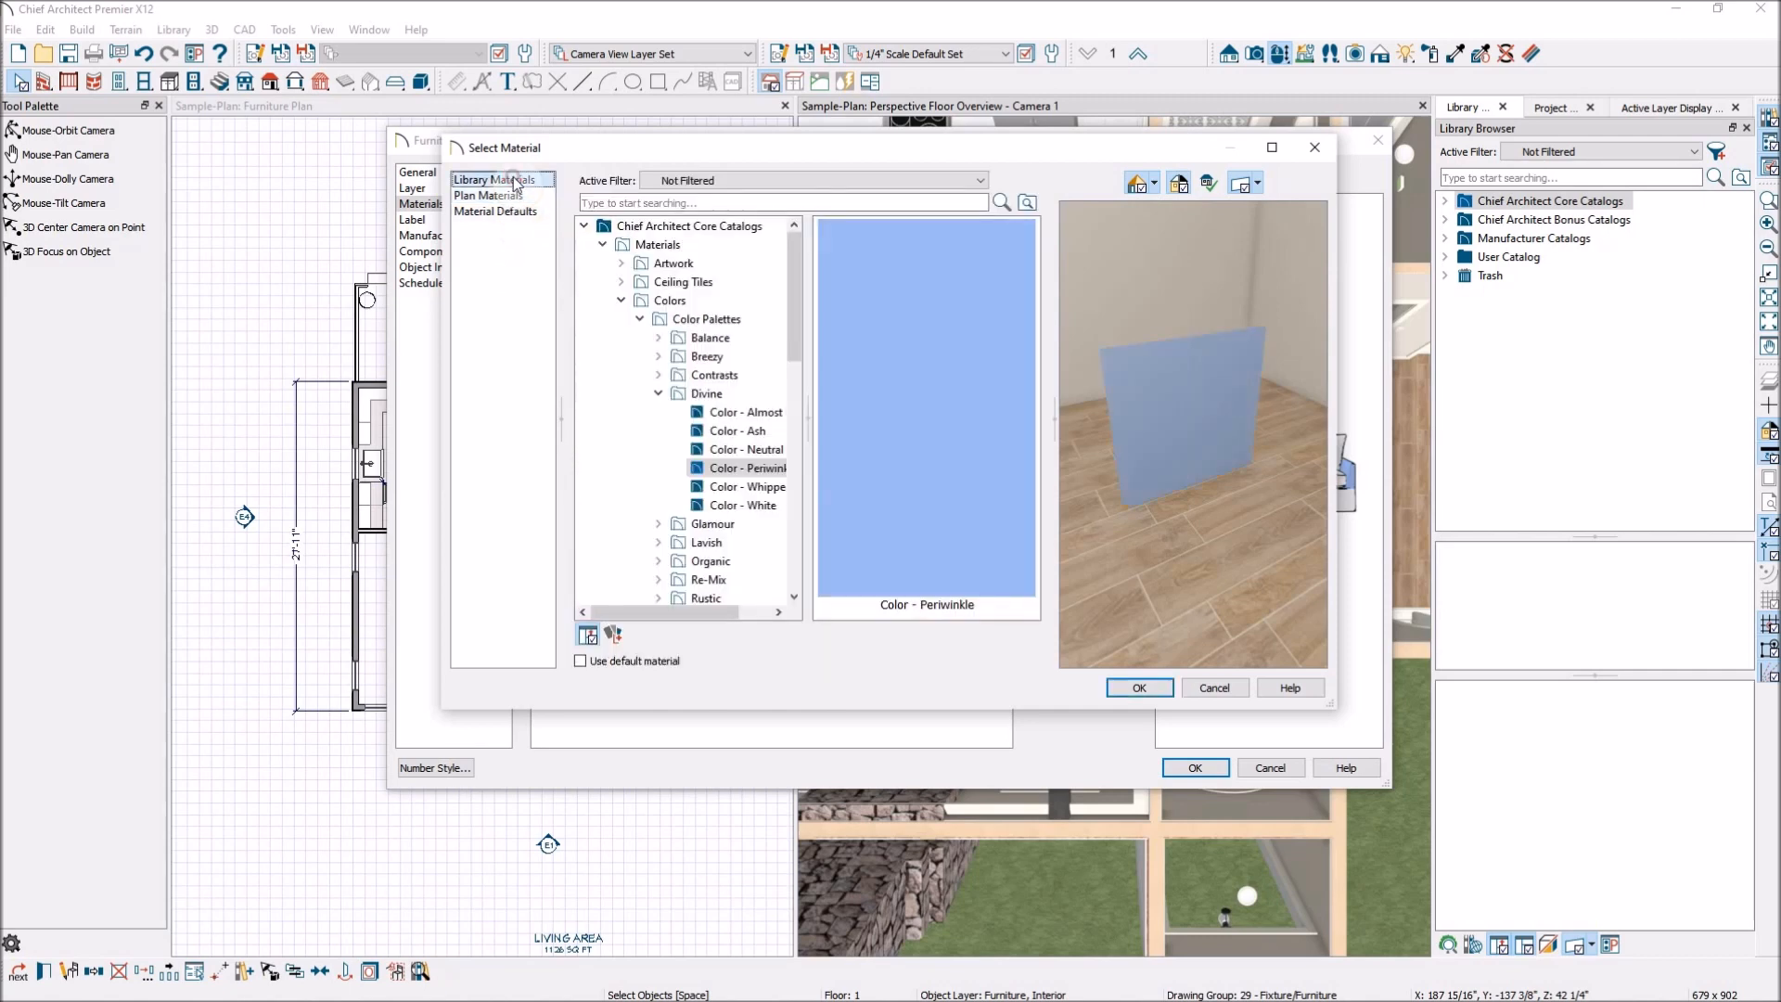
{"action": "left_click", "coordinate": [742, 504]}
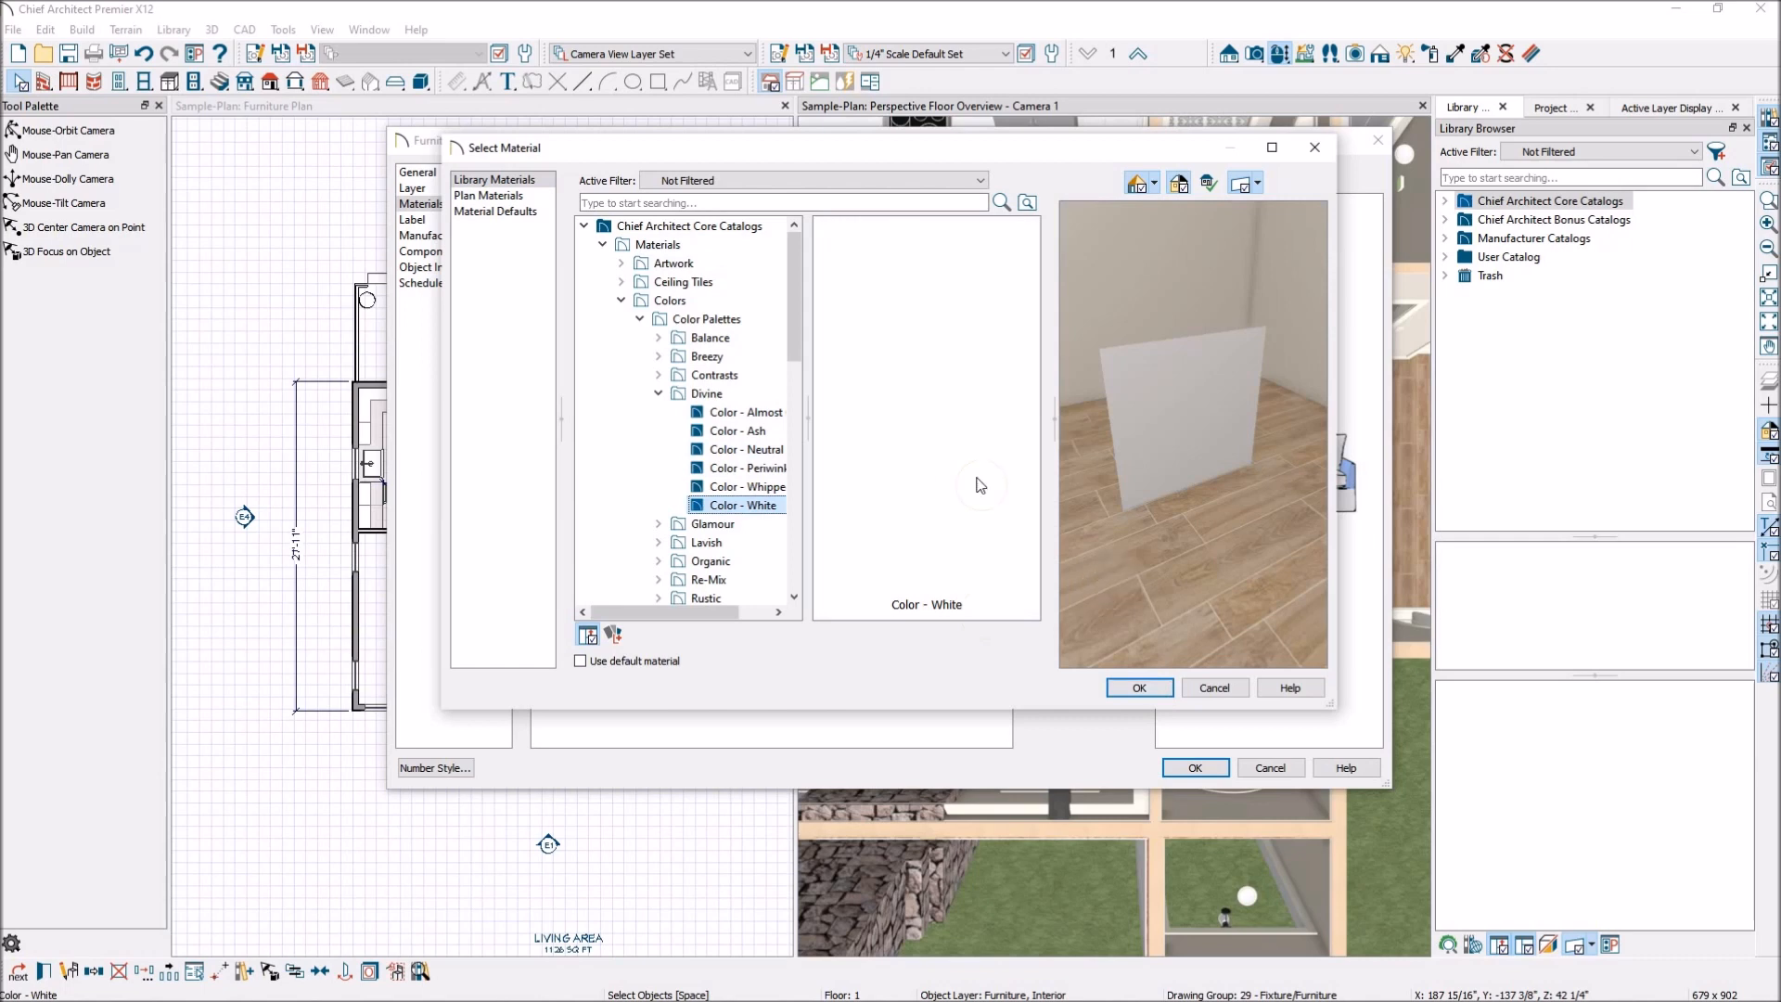
{"action": "left_click", "coordinate": [1142, 686]}
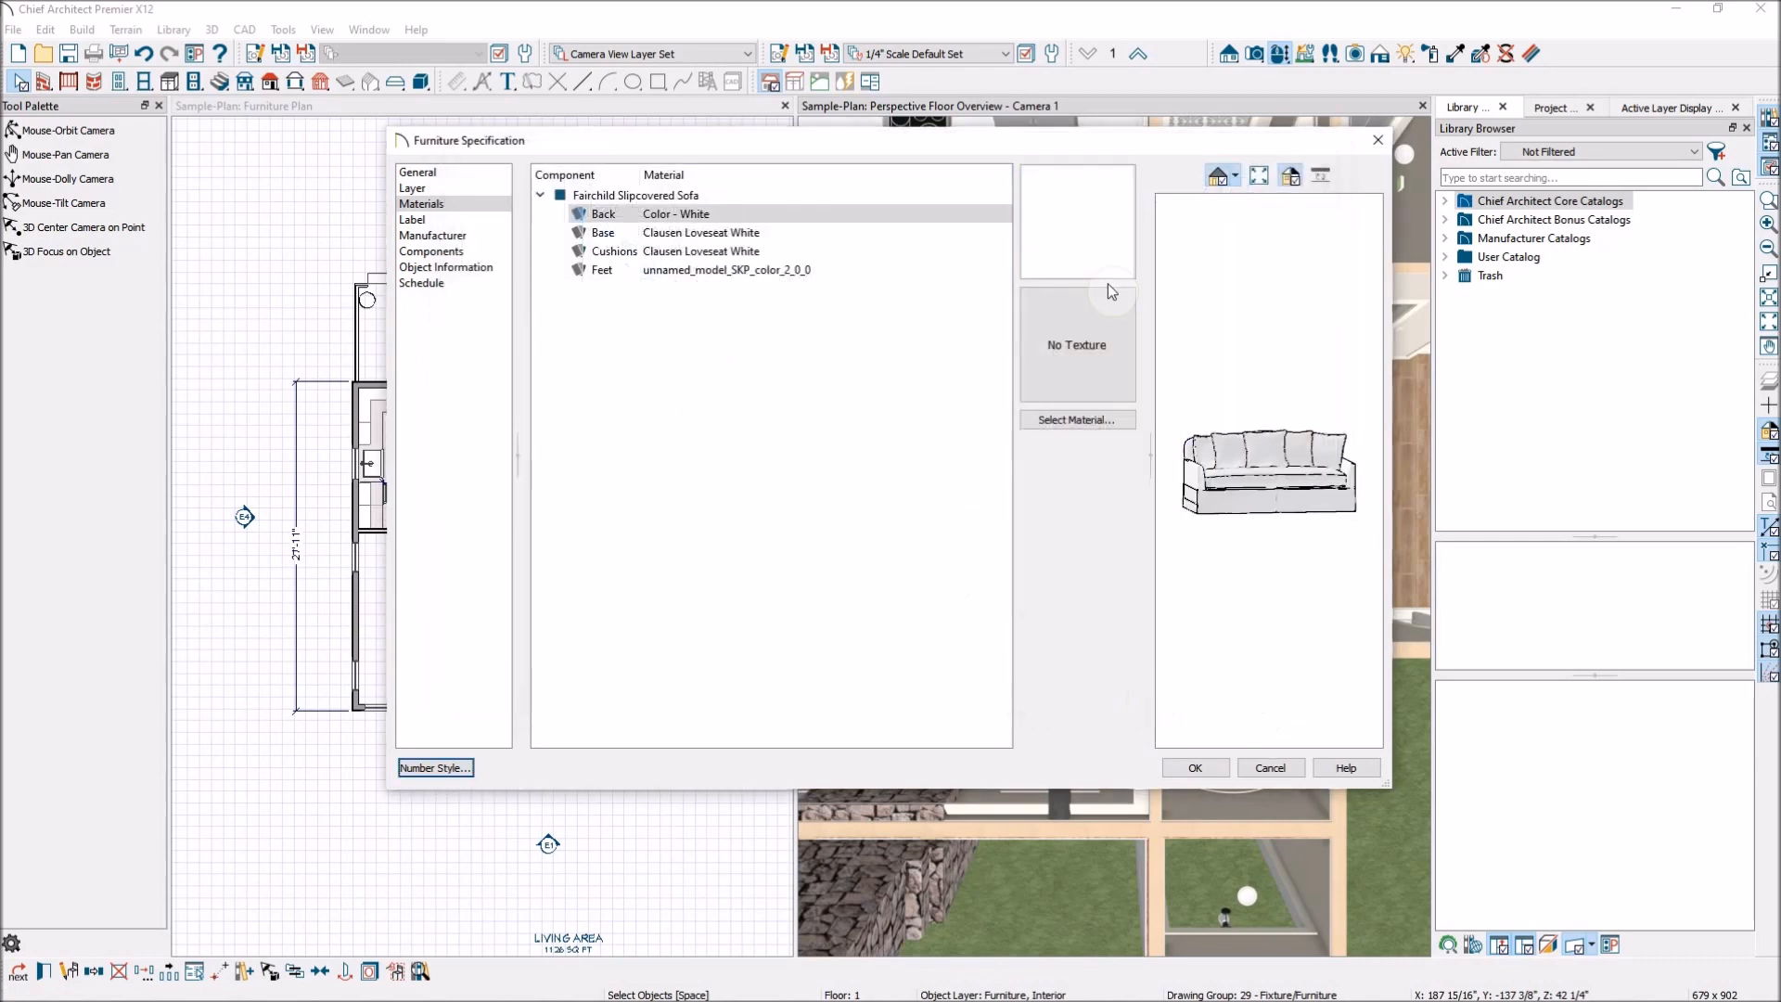
{"action": "left_click", "coordinate": [1195, 767]}
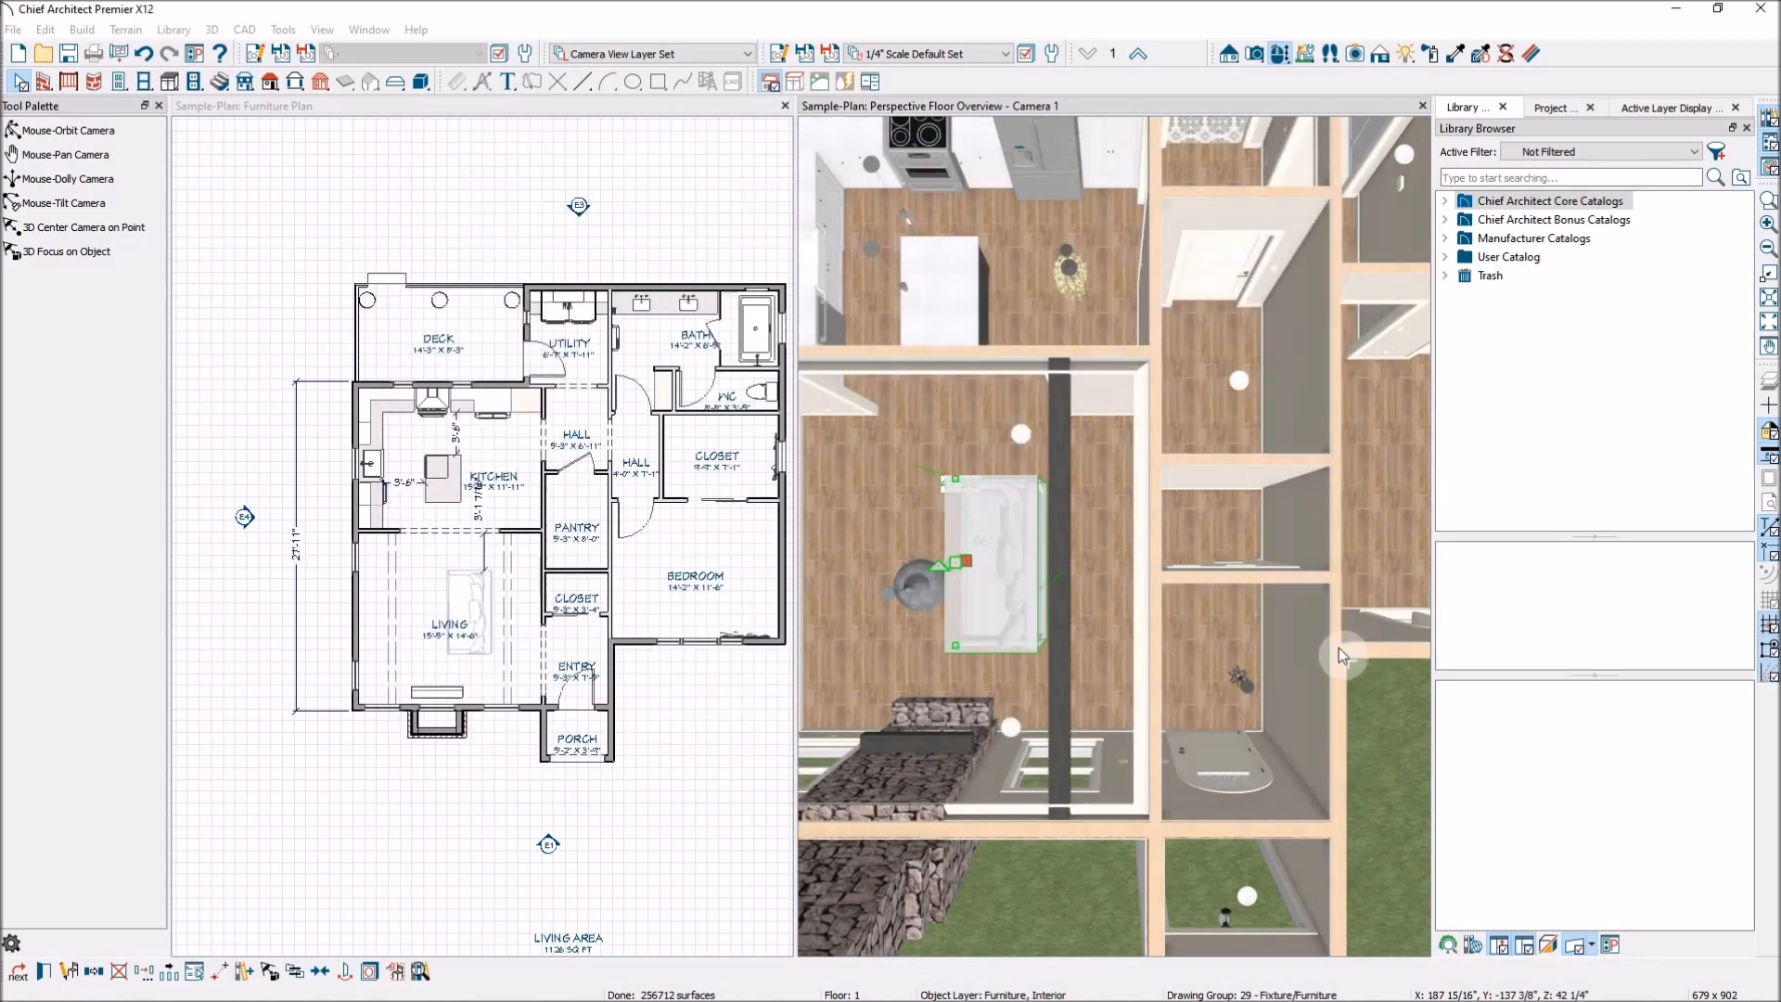
Deselect the sofa and load the Ivory Blue Stripe material from the thin fabric stripes library into the Material Painter
{"action": "scroll", "coordinate": [998, 627], "scroll_direction": "up", "scroll_amount": 3}
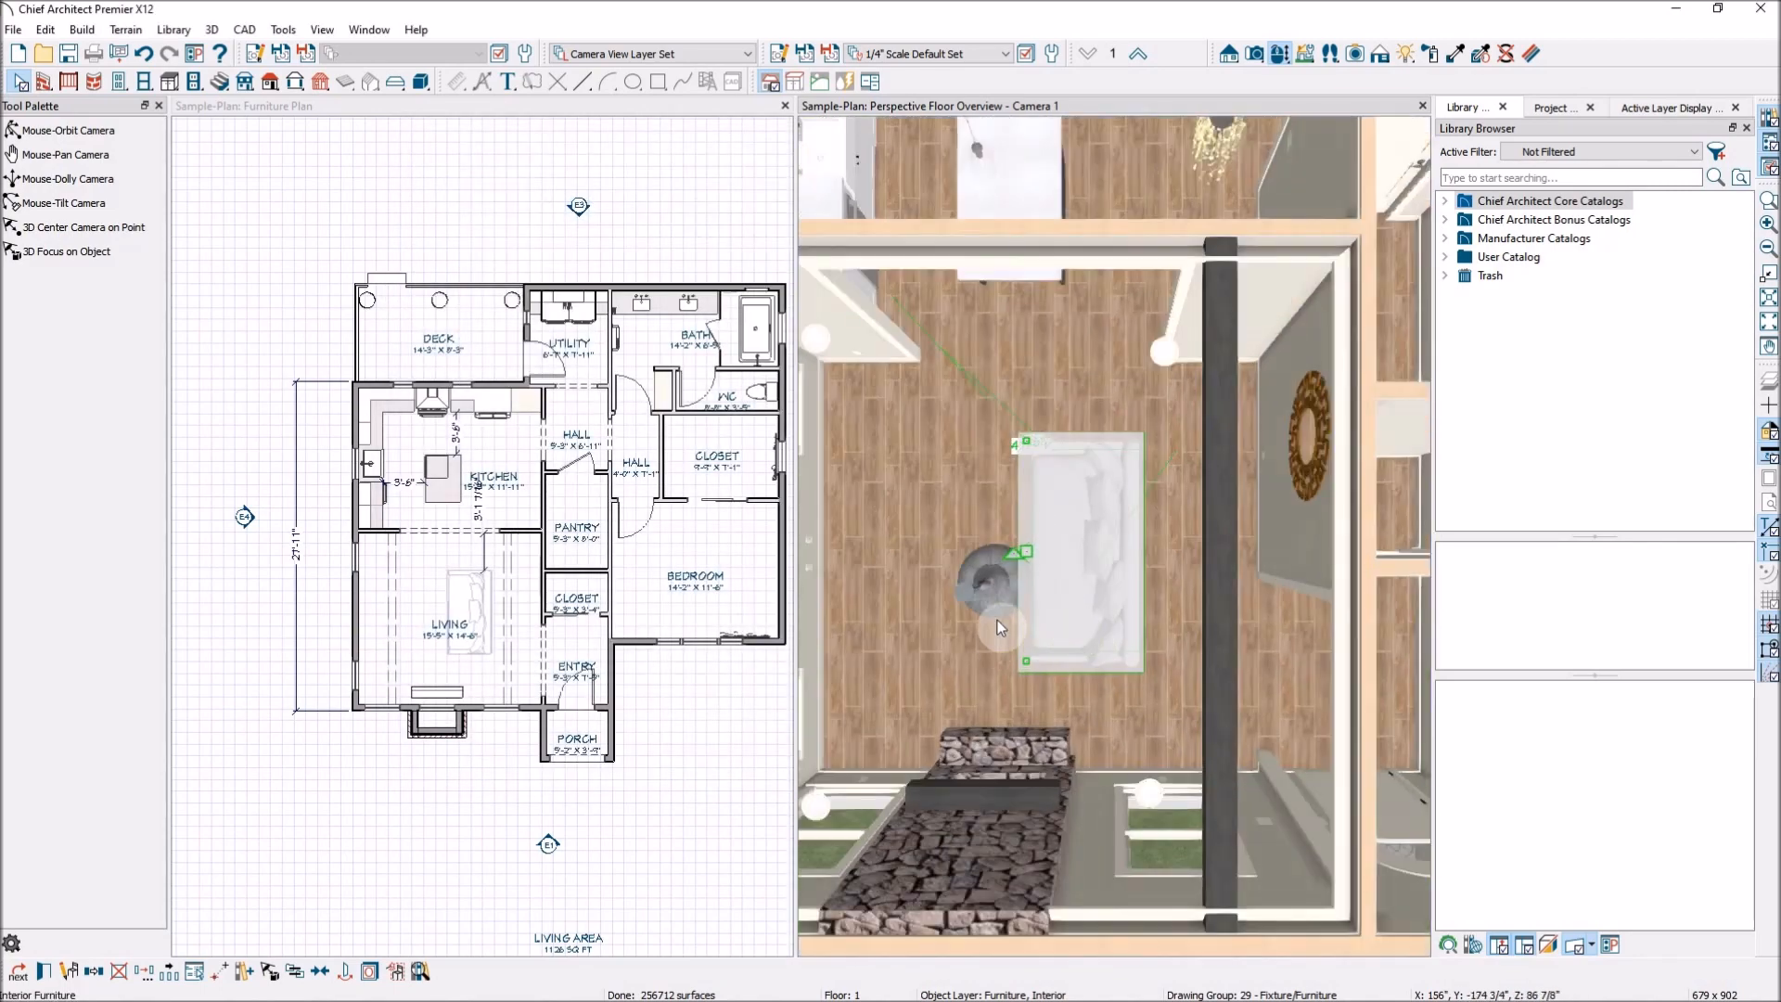
{"action": "left_click", "coordinate": [956, 650]}
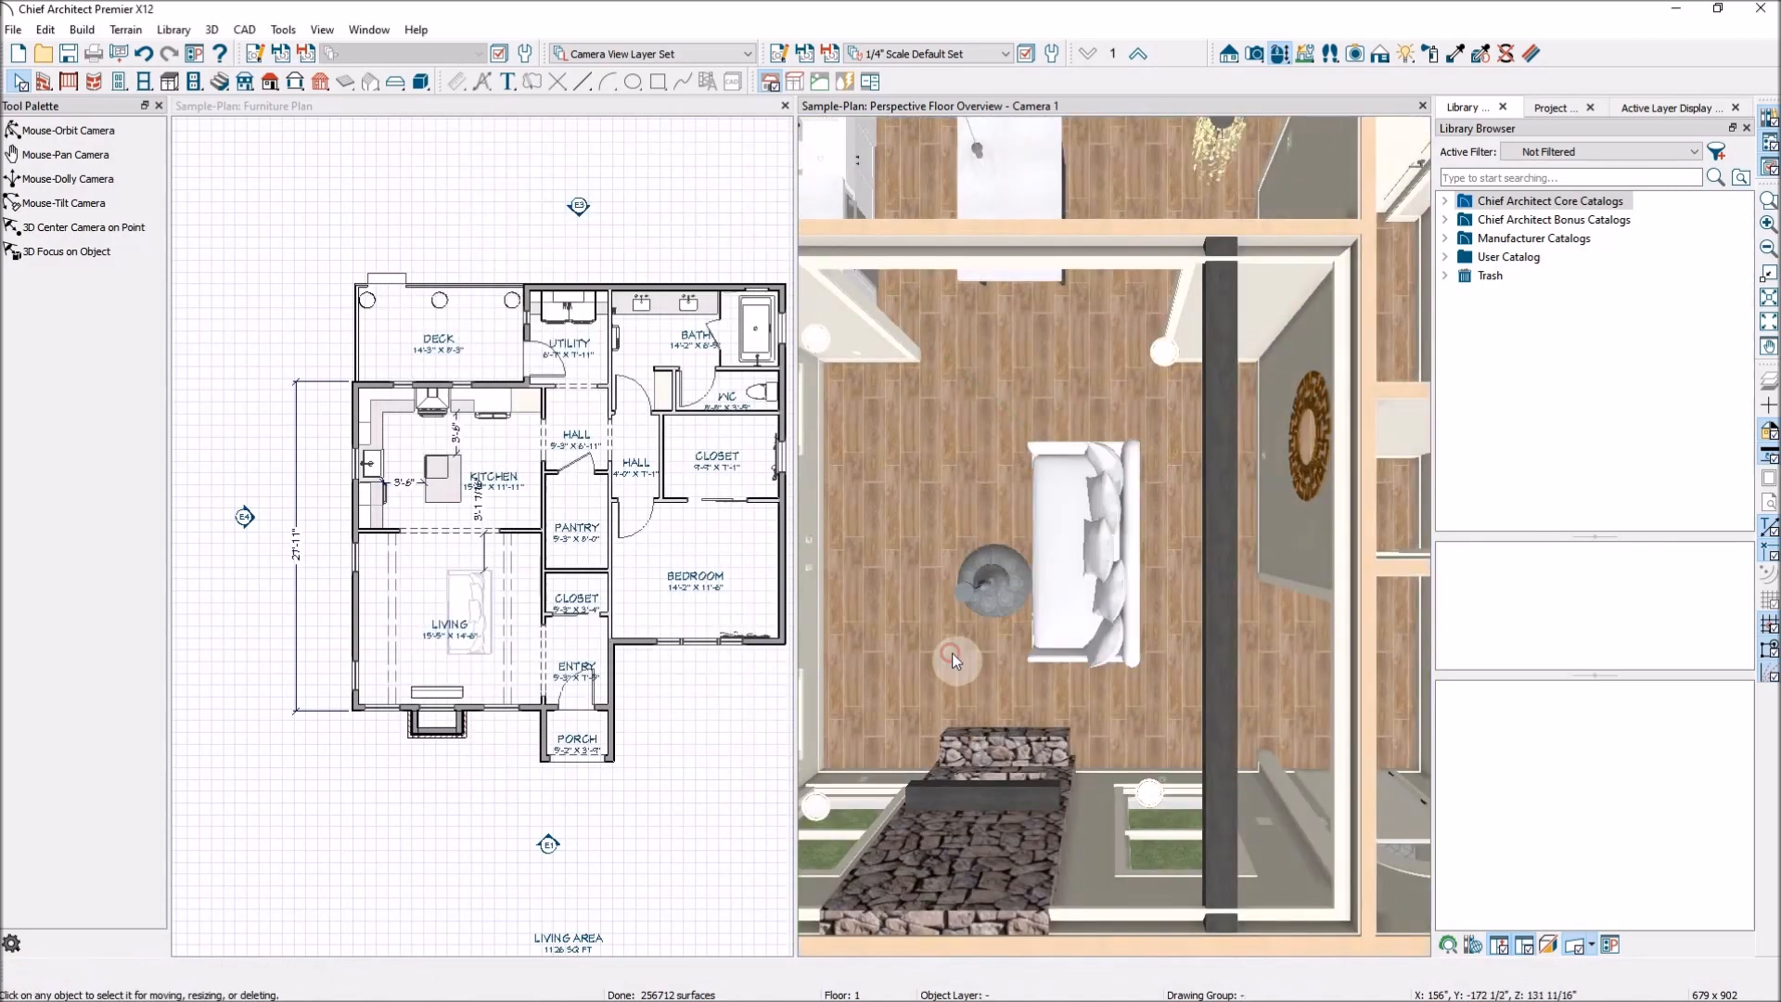
{"action": "left_click", "coordinate": [1430, 55]}
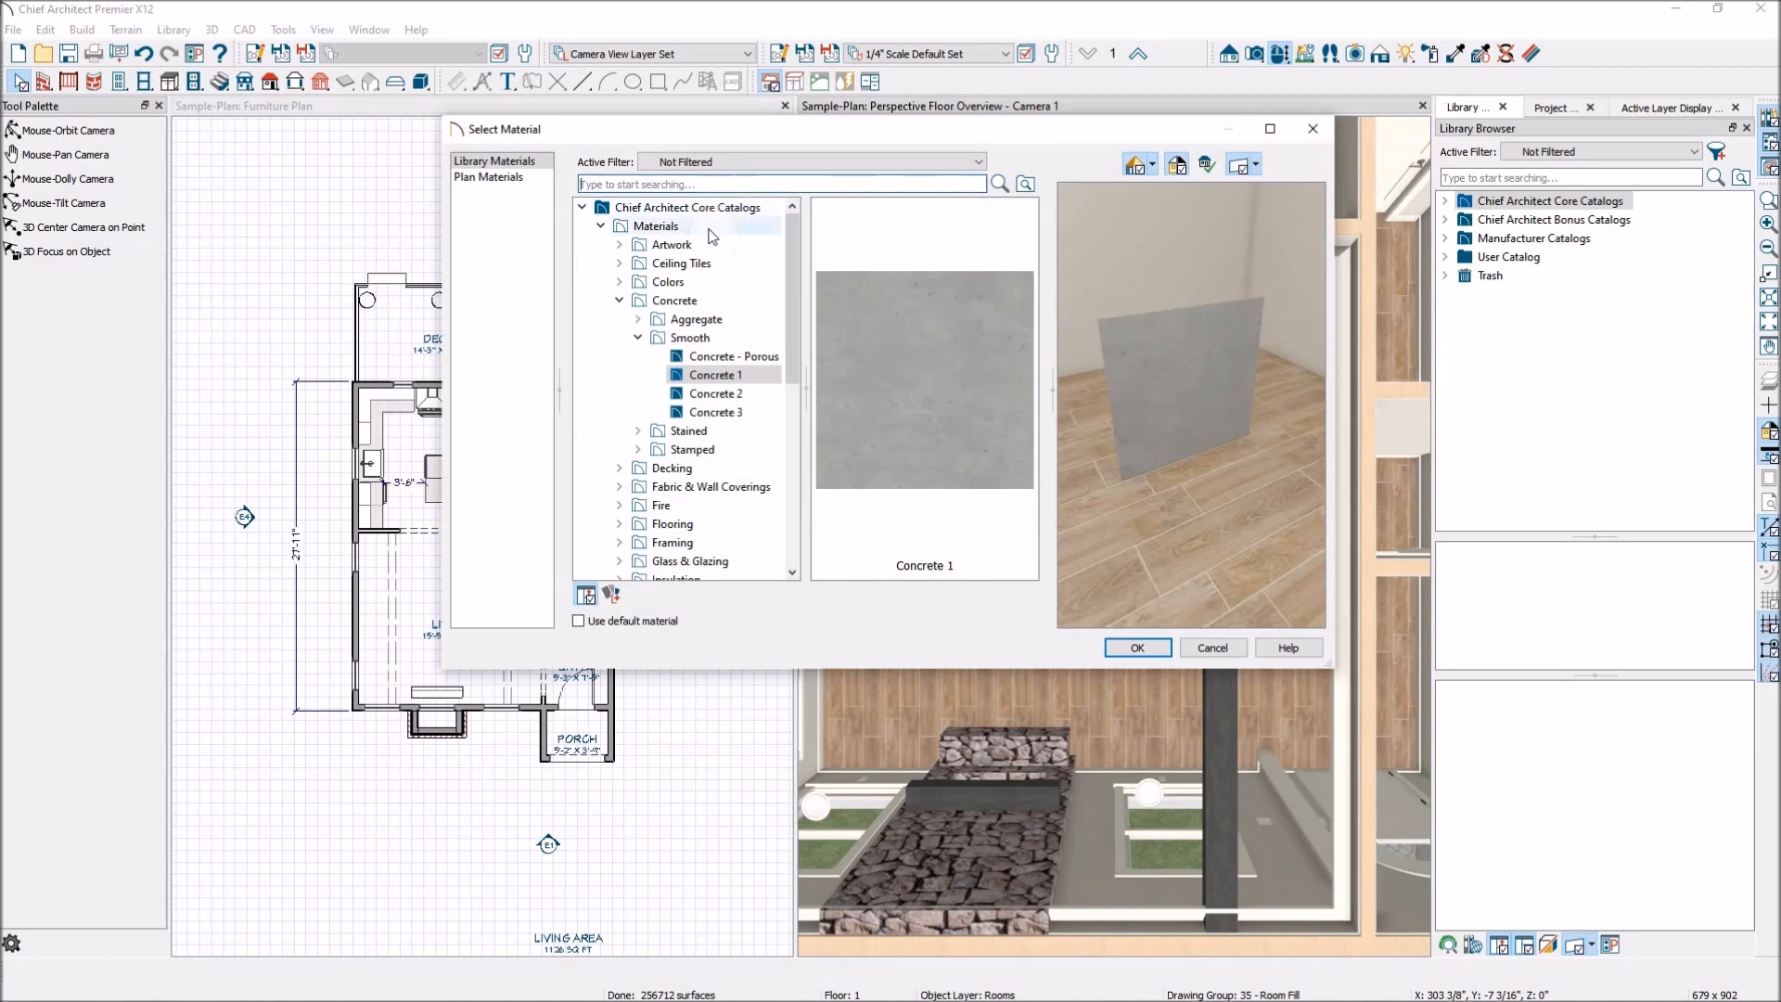
{"action": "left_click", "coordinate": [620, 301]}
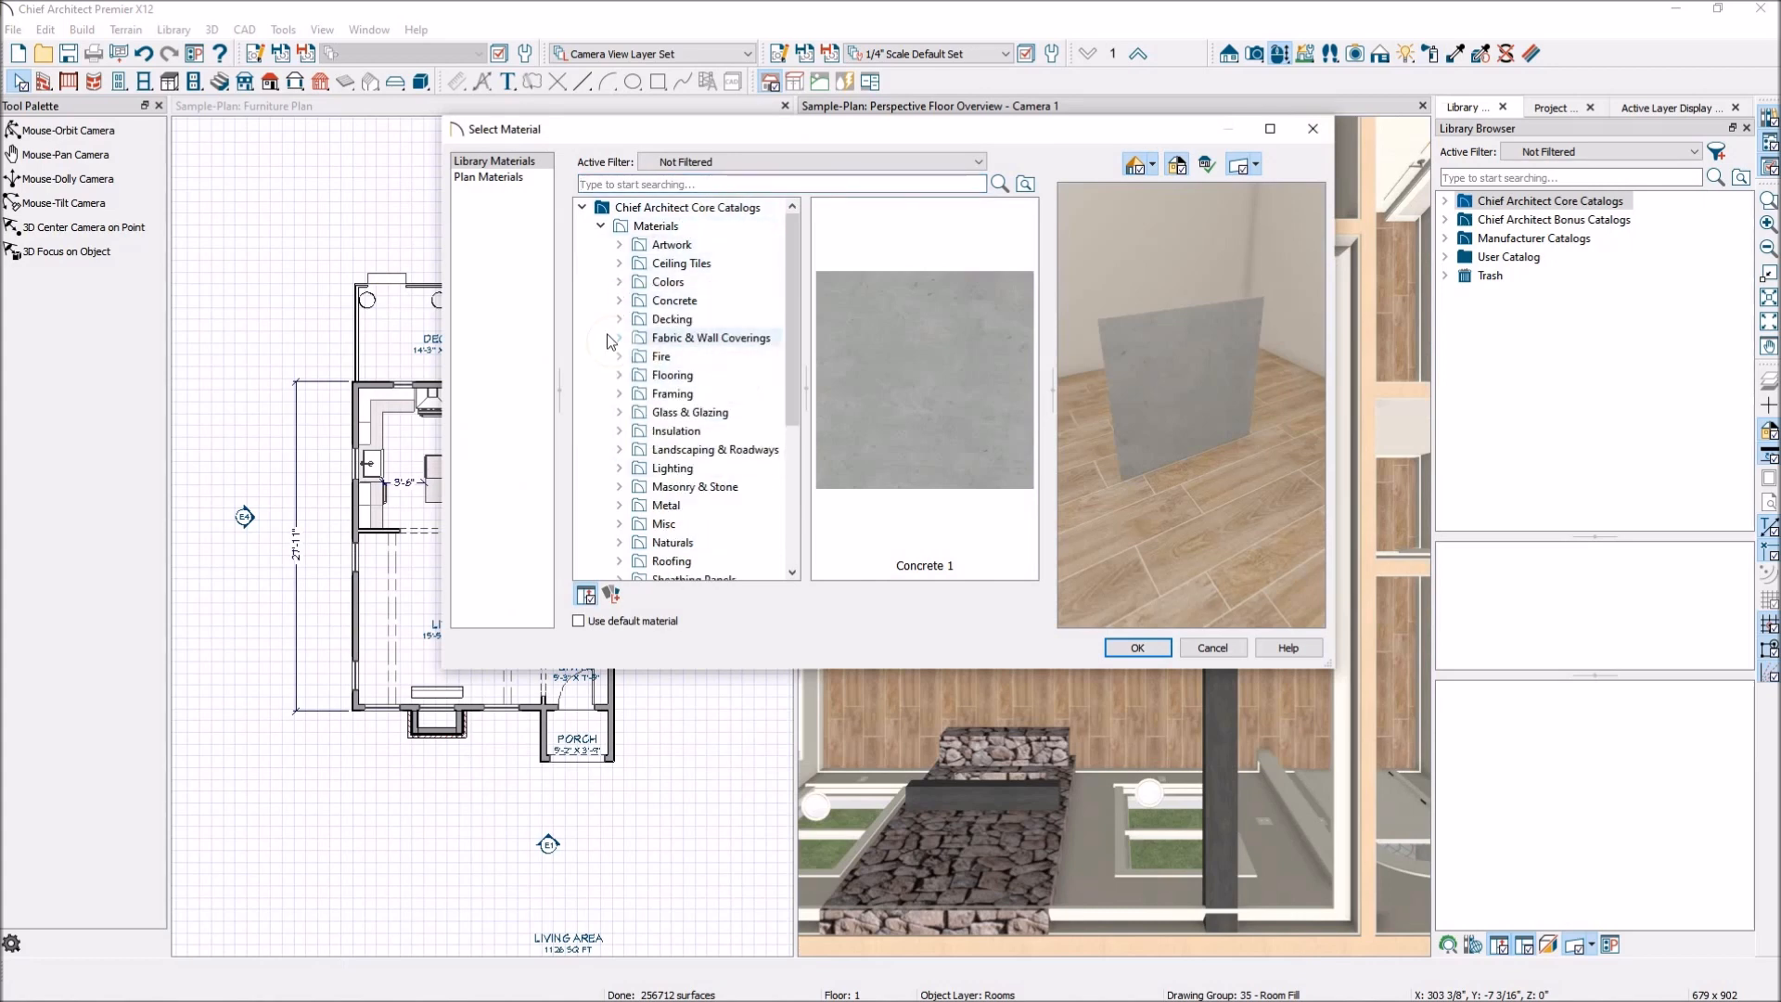
{"action": "left_click", "coordinate": [619, 338]}
{"action": "left_click", "coordinate": [684, 431]}
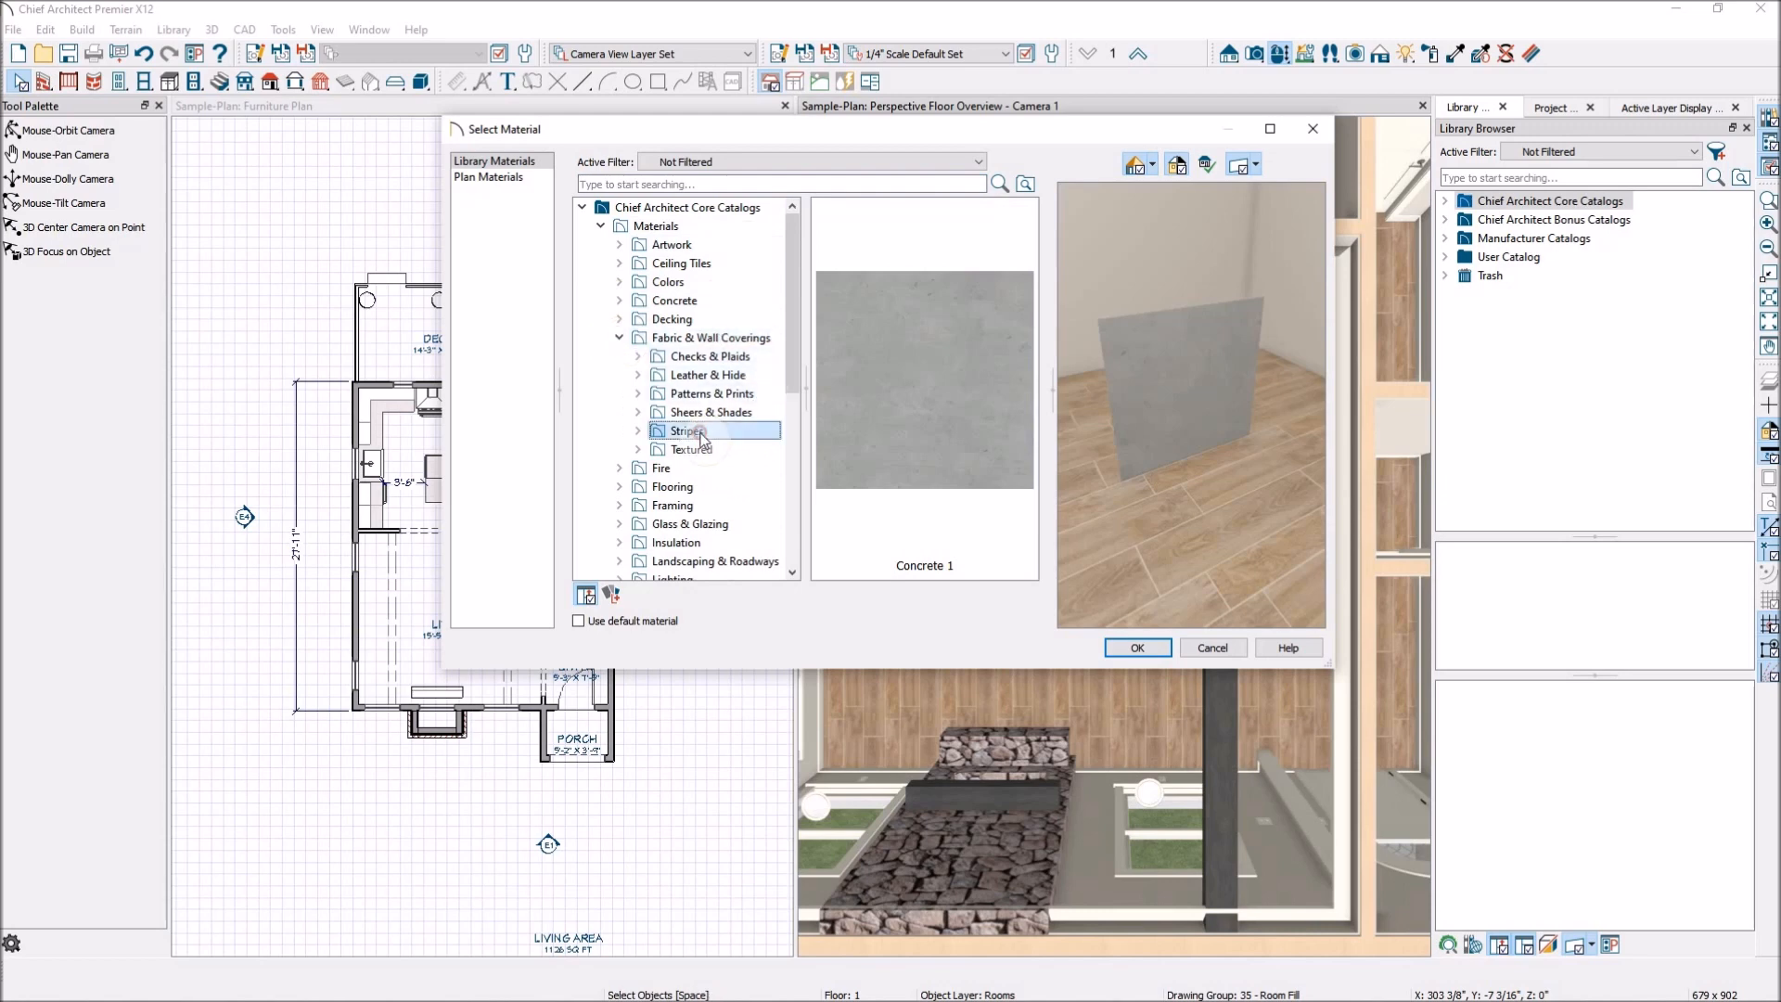
{"action": "double_click", "coordinate": [868, 538]}
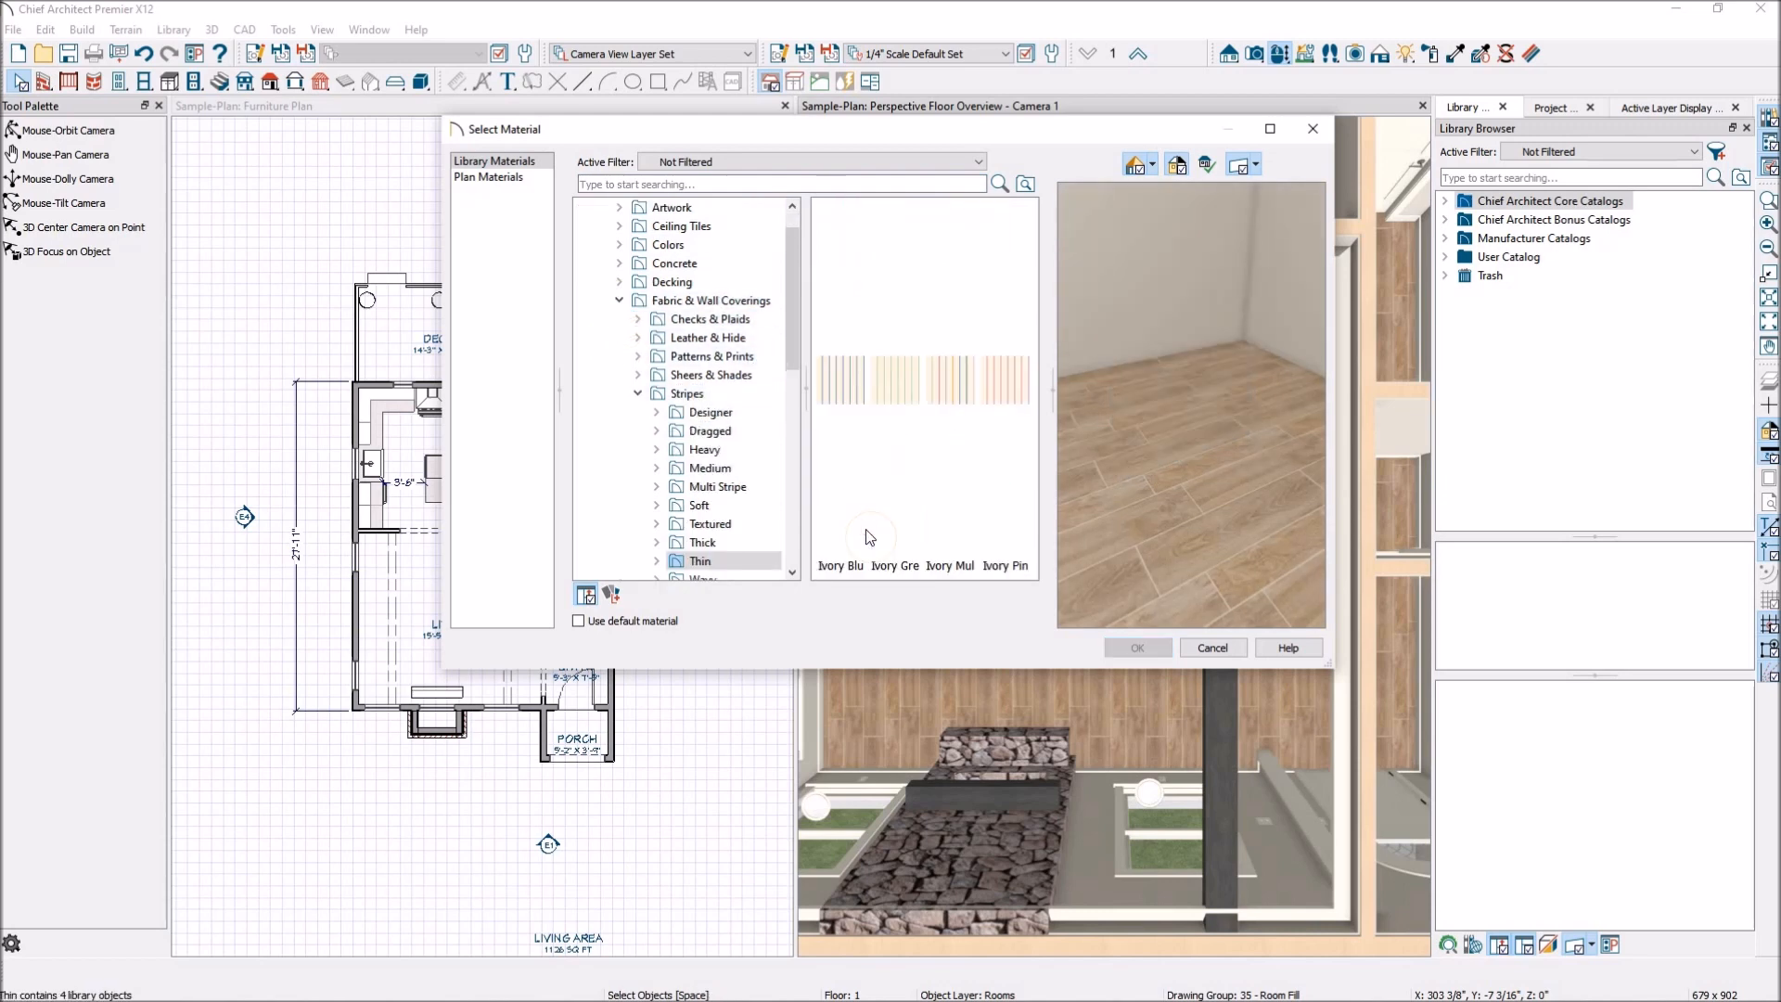
{"action": "left_click", "coordinate": [838, 397]}
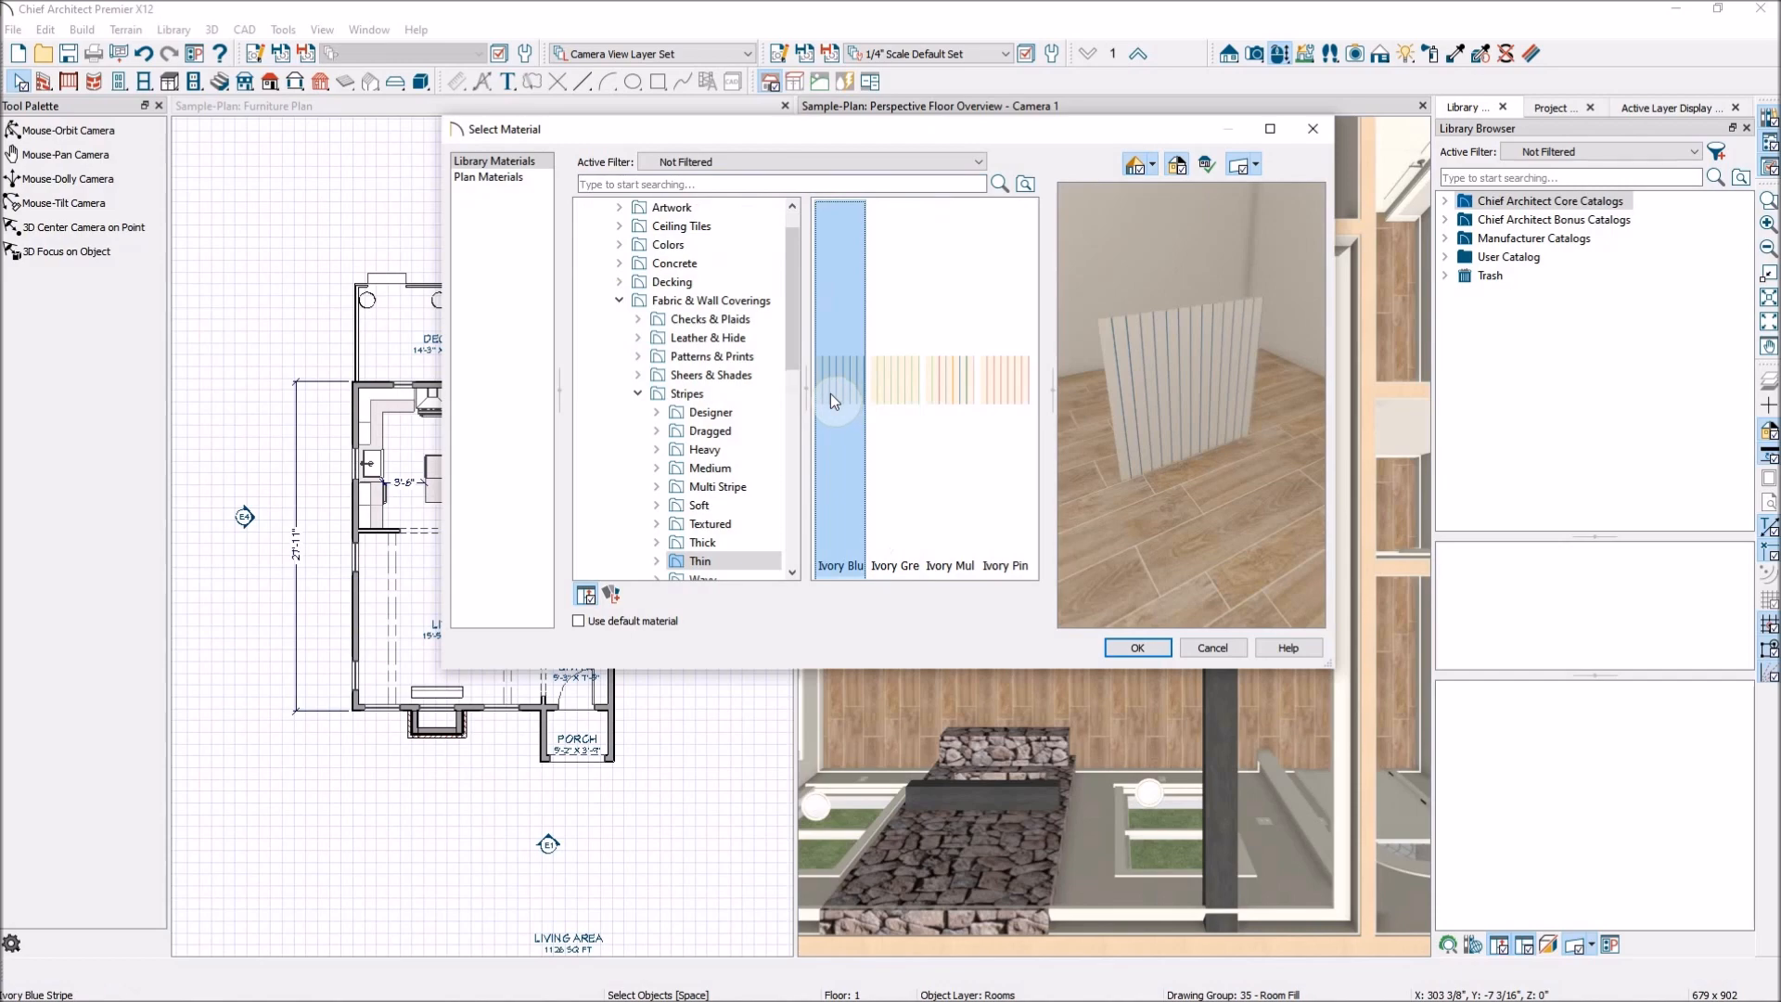
{"action": "left_click", "coordinate": [1139, 648]}
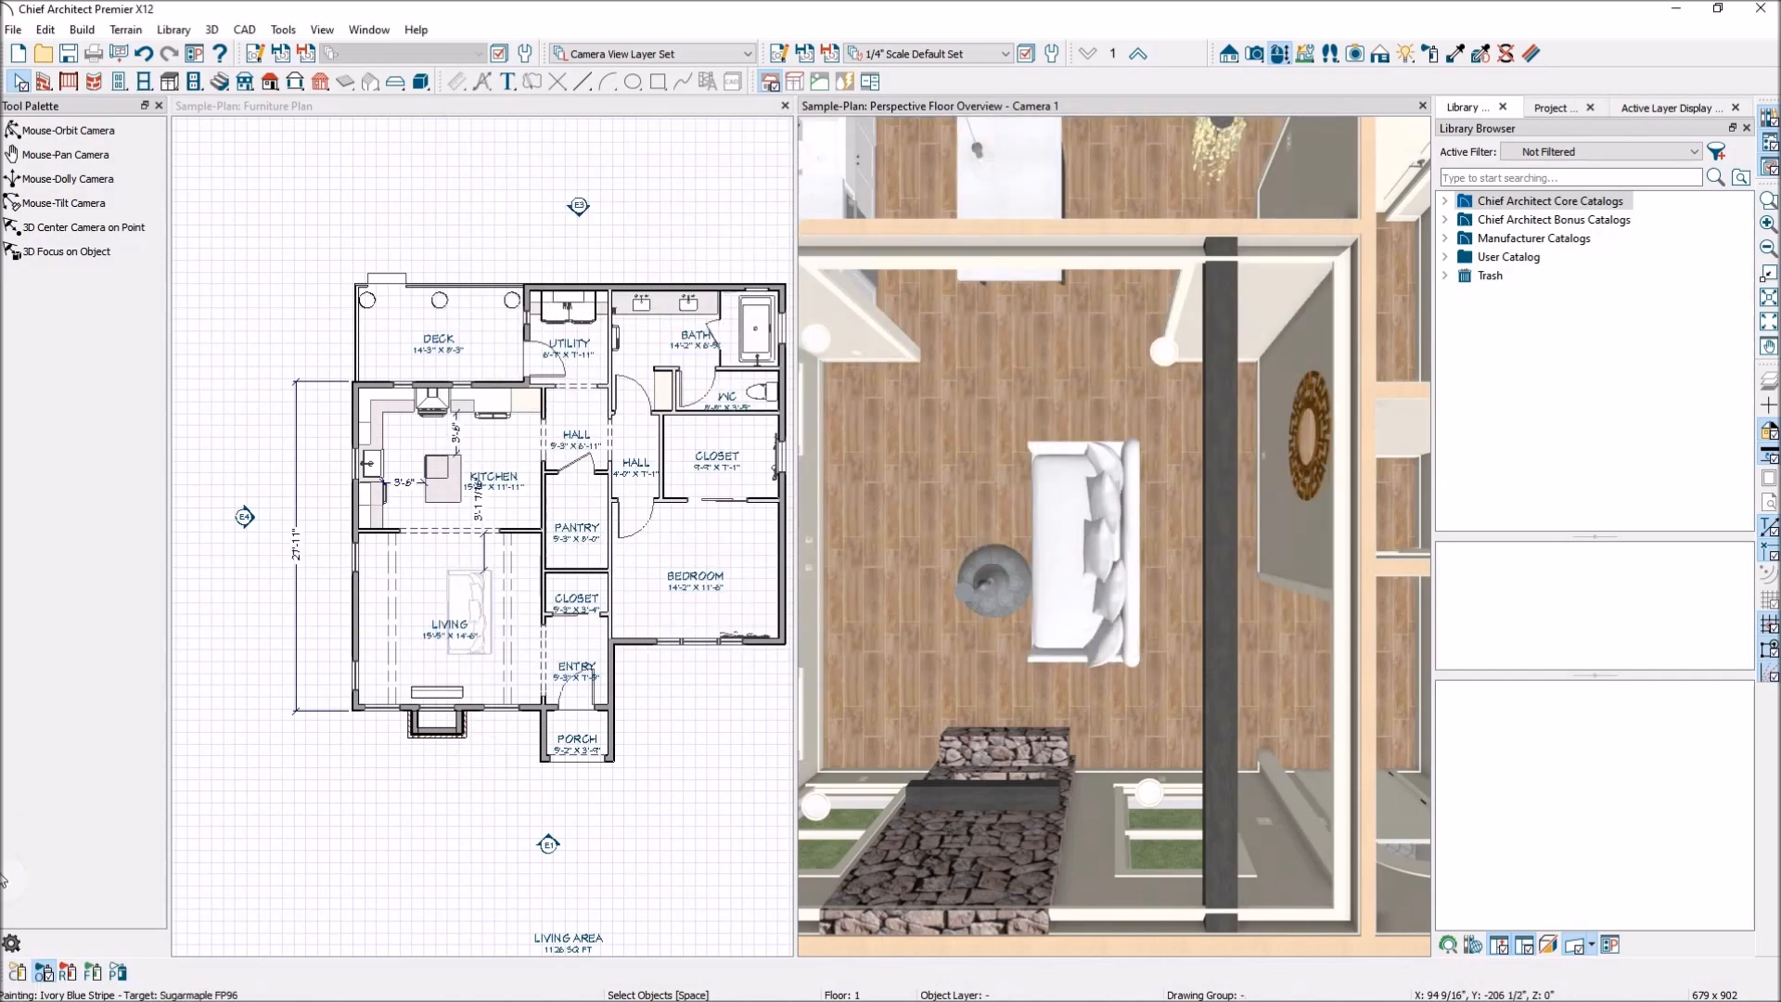
Paint the sofa's cushions with Ivory Blue Stripe using the Material Painter's component mode
{"action": "left_click", "coordinate": [19, 973]}
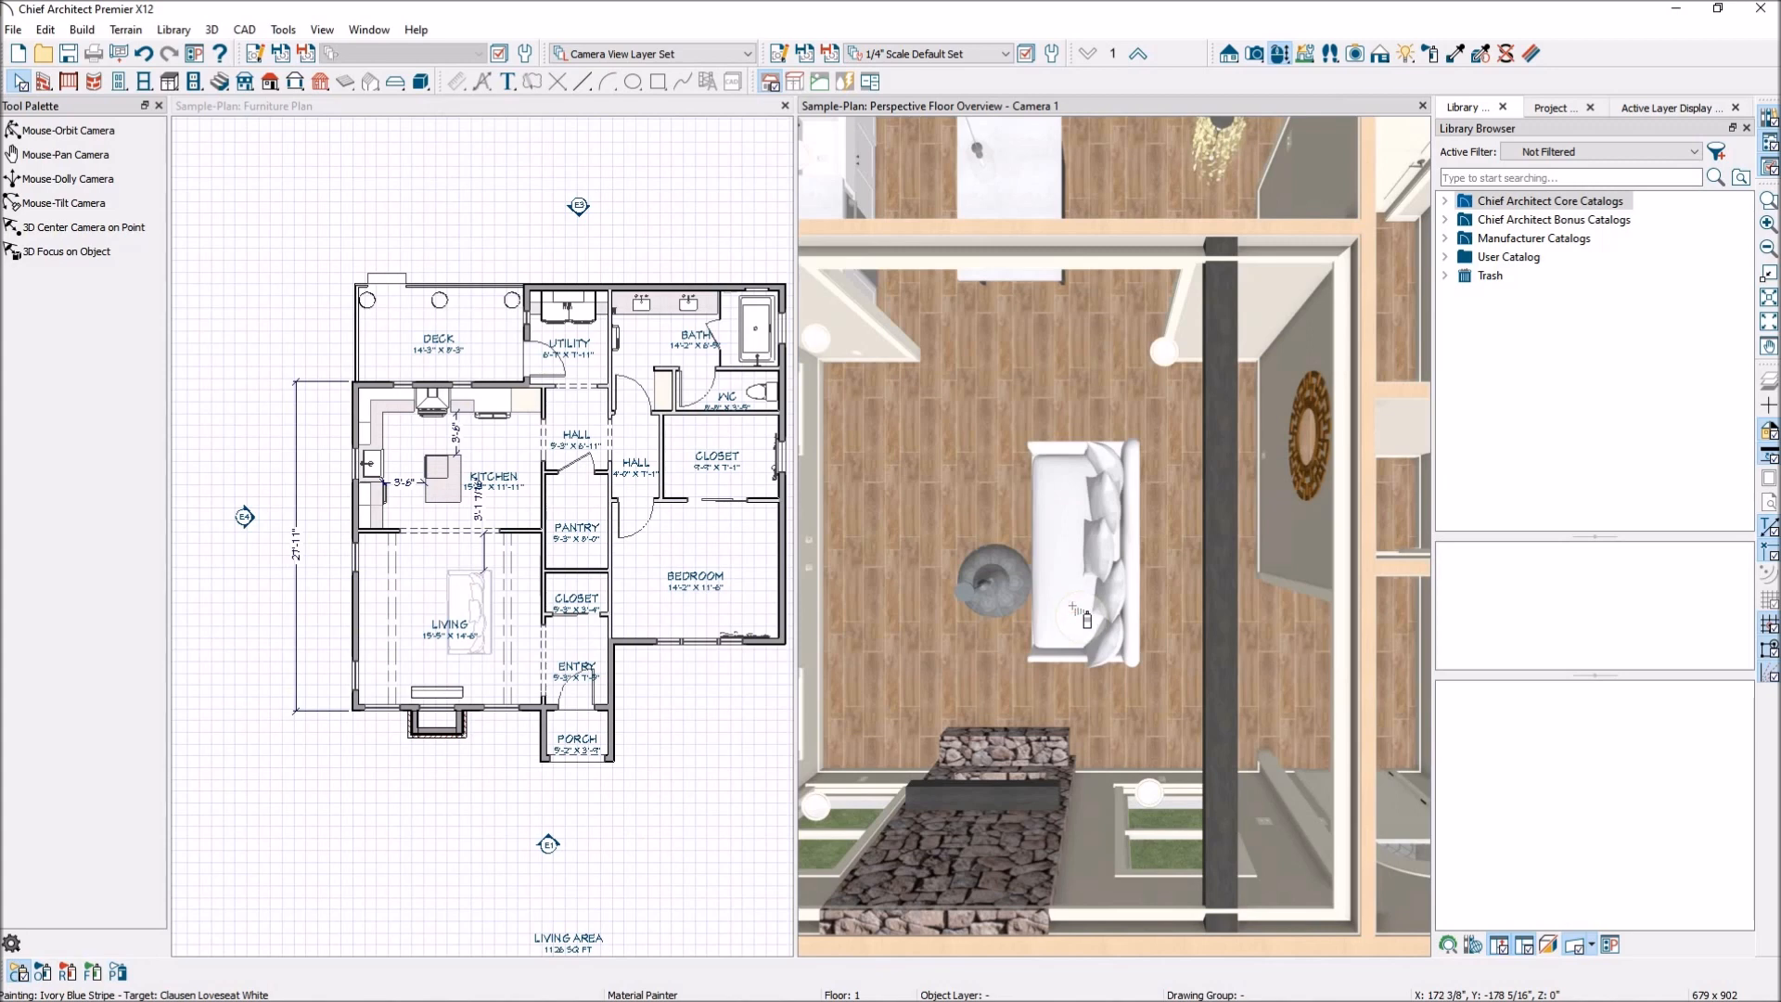
{"action": "left_click", "coordinate": [1074, 608]}
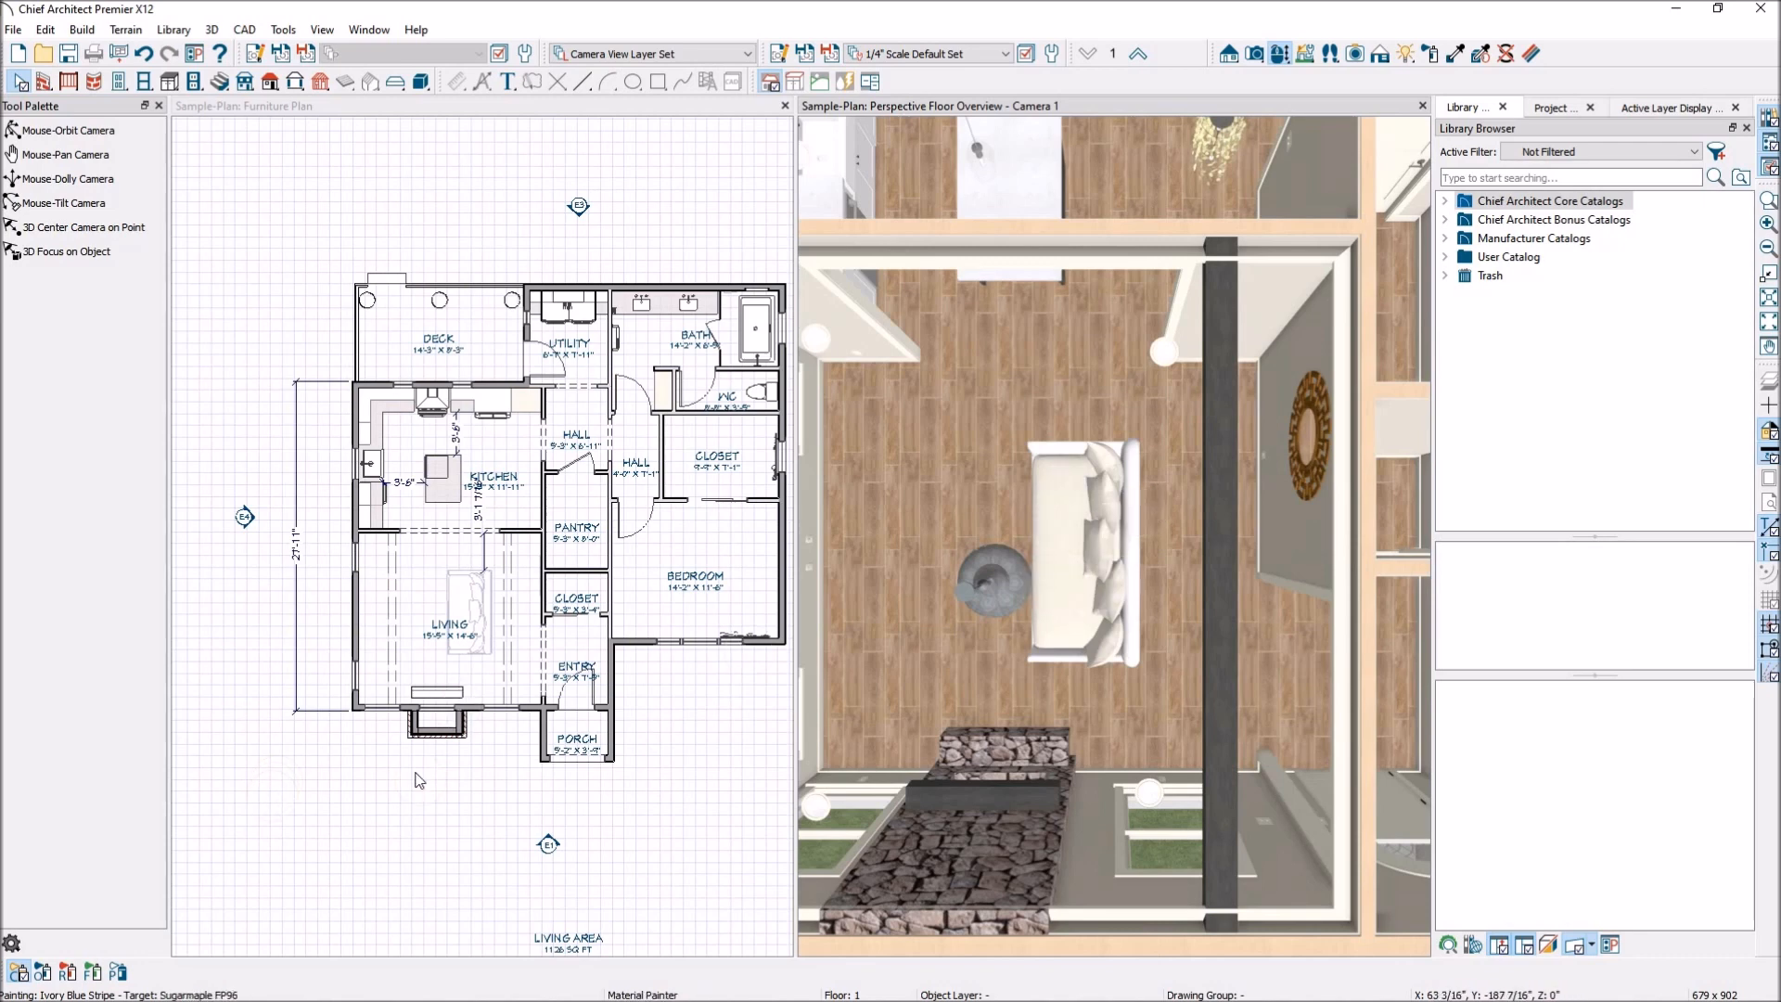
Switch the Material Painter to object mode and undo the stripe painting on the sofa
{"action": "left_click", "coordinate": [44, 971]}
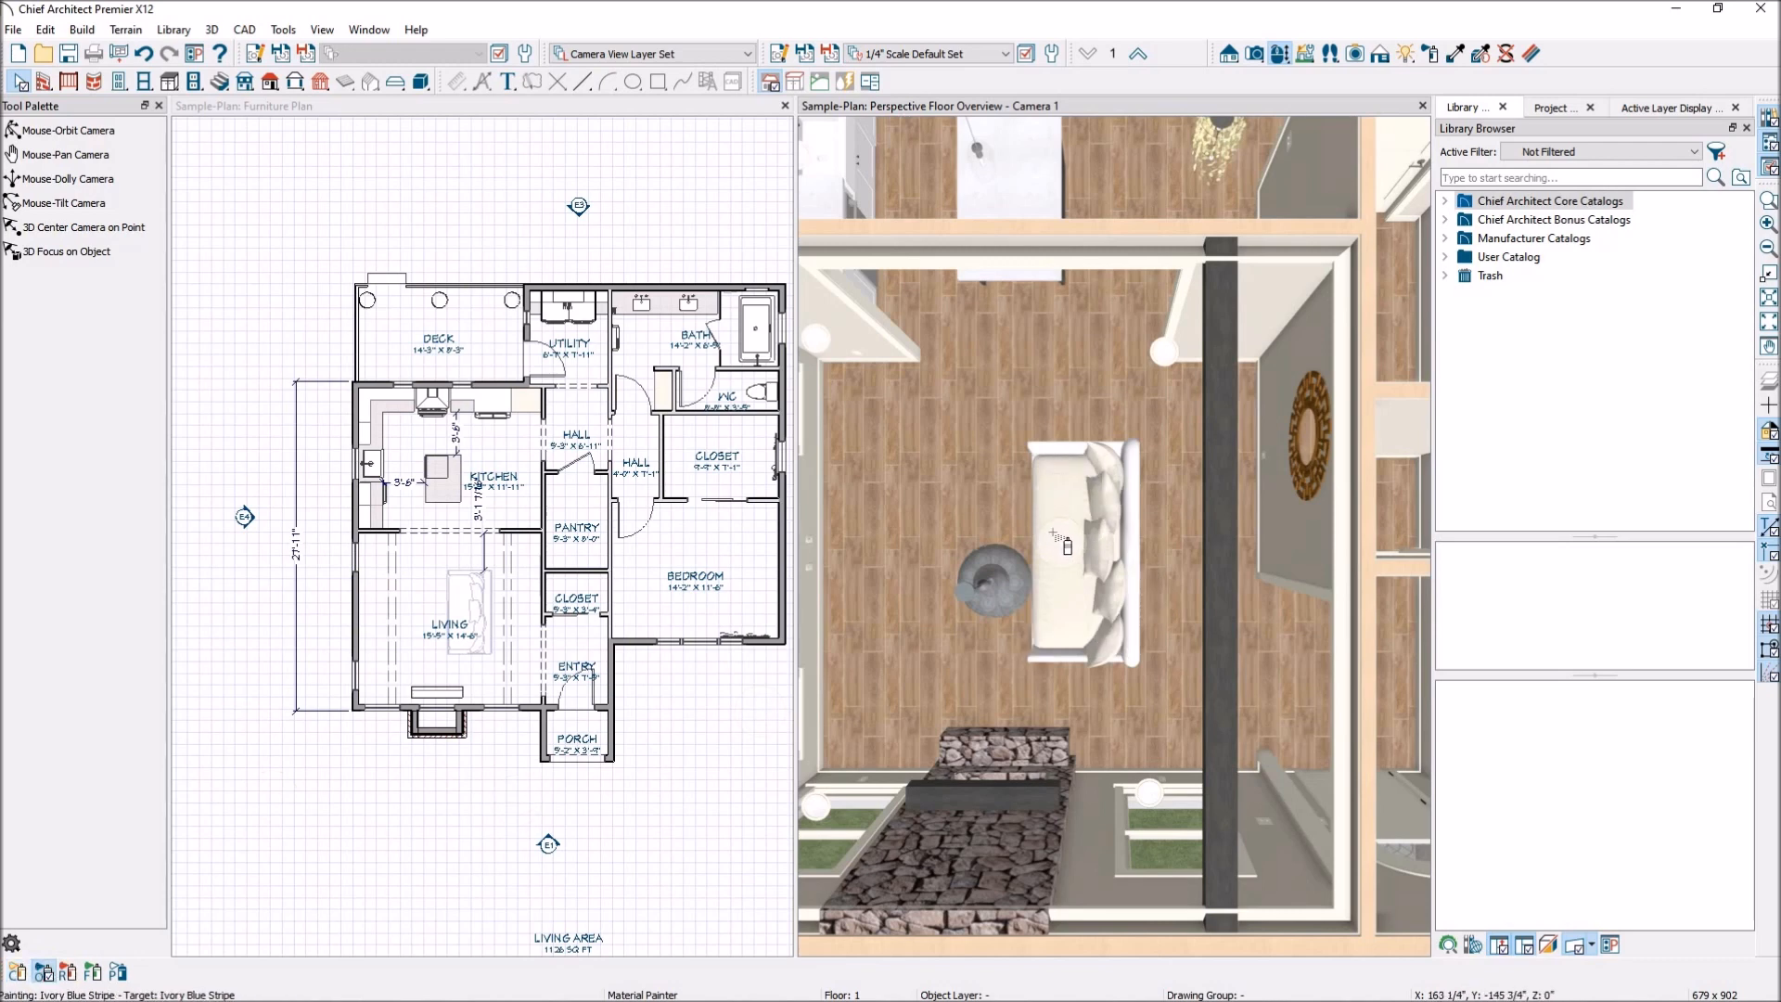
{"action": "left_click", "coordinate": [145, 55]}
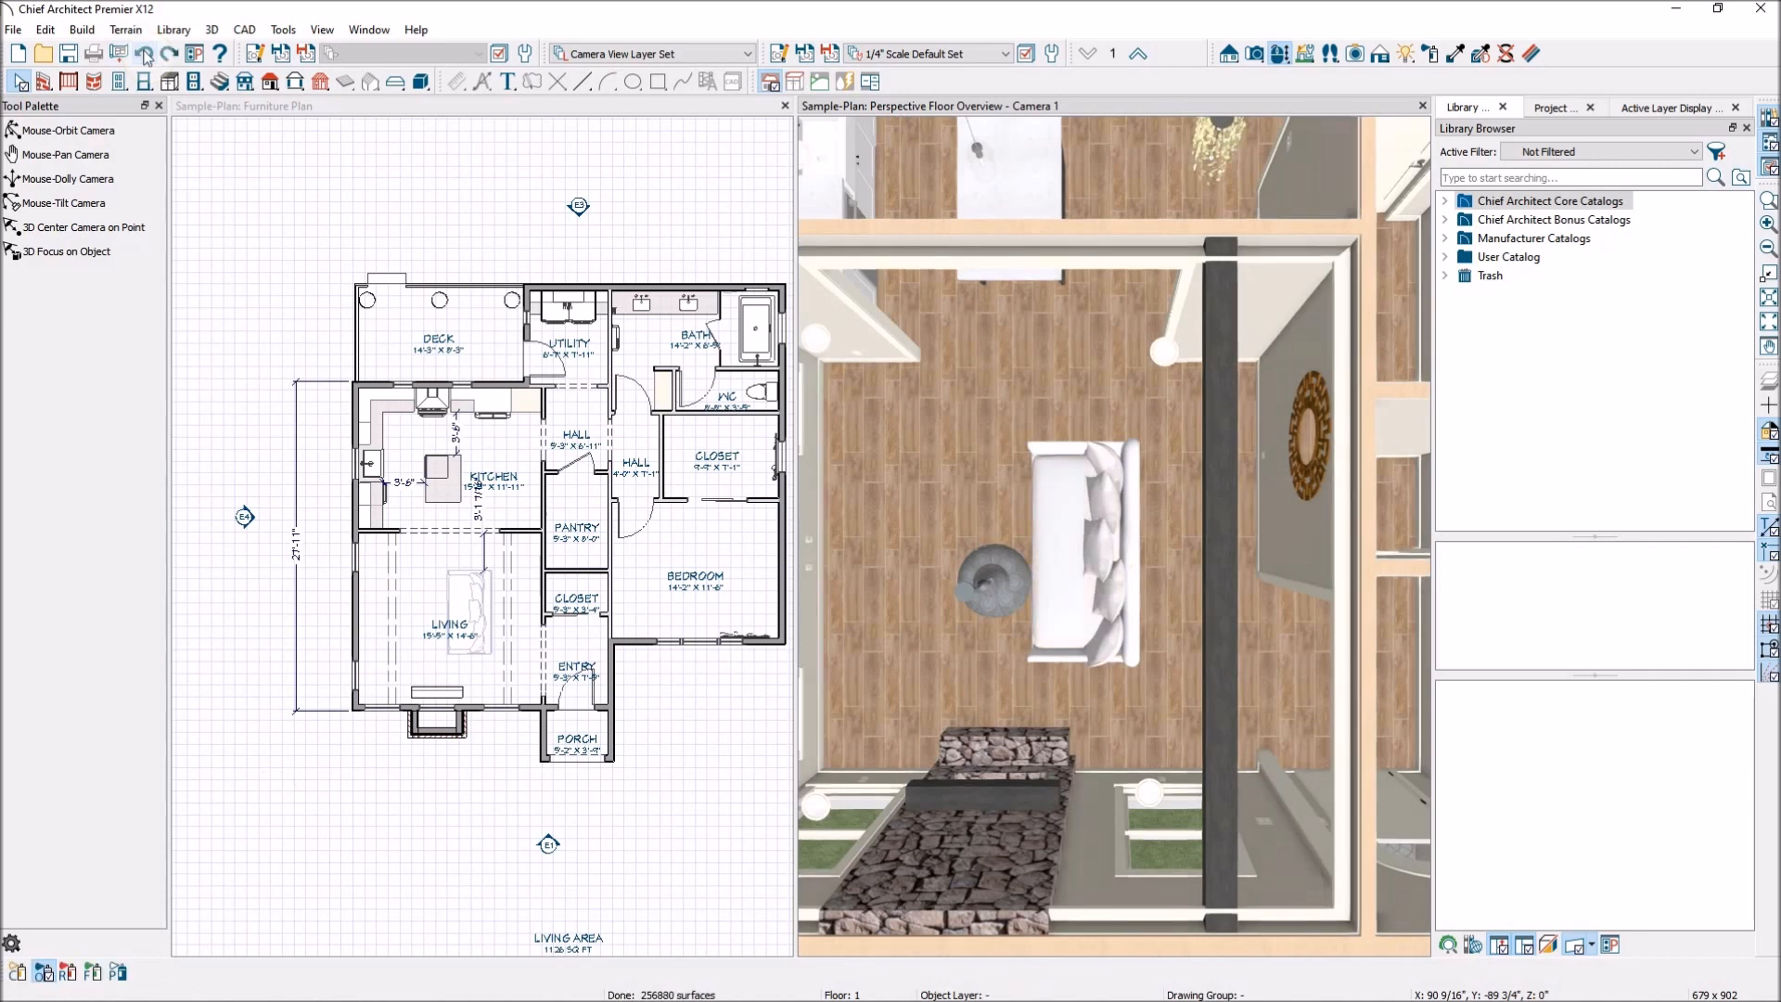
Try painting the sofa's seat and pillows with Ivory Blue Stripe in the Material Painter's object mode, and undo it
{"action": "left_click", "coordinate": [45, 971]}
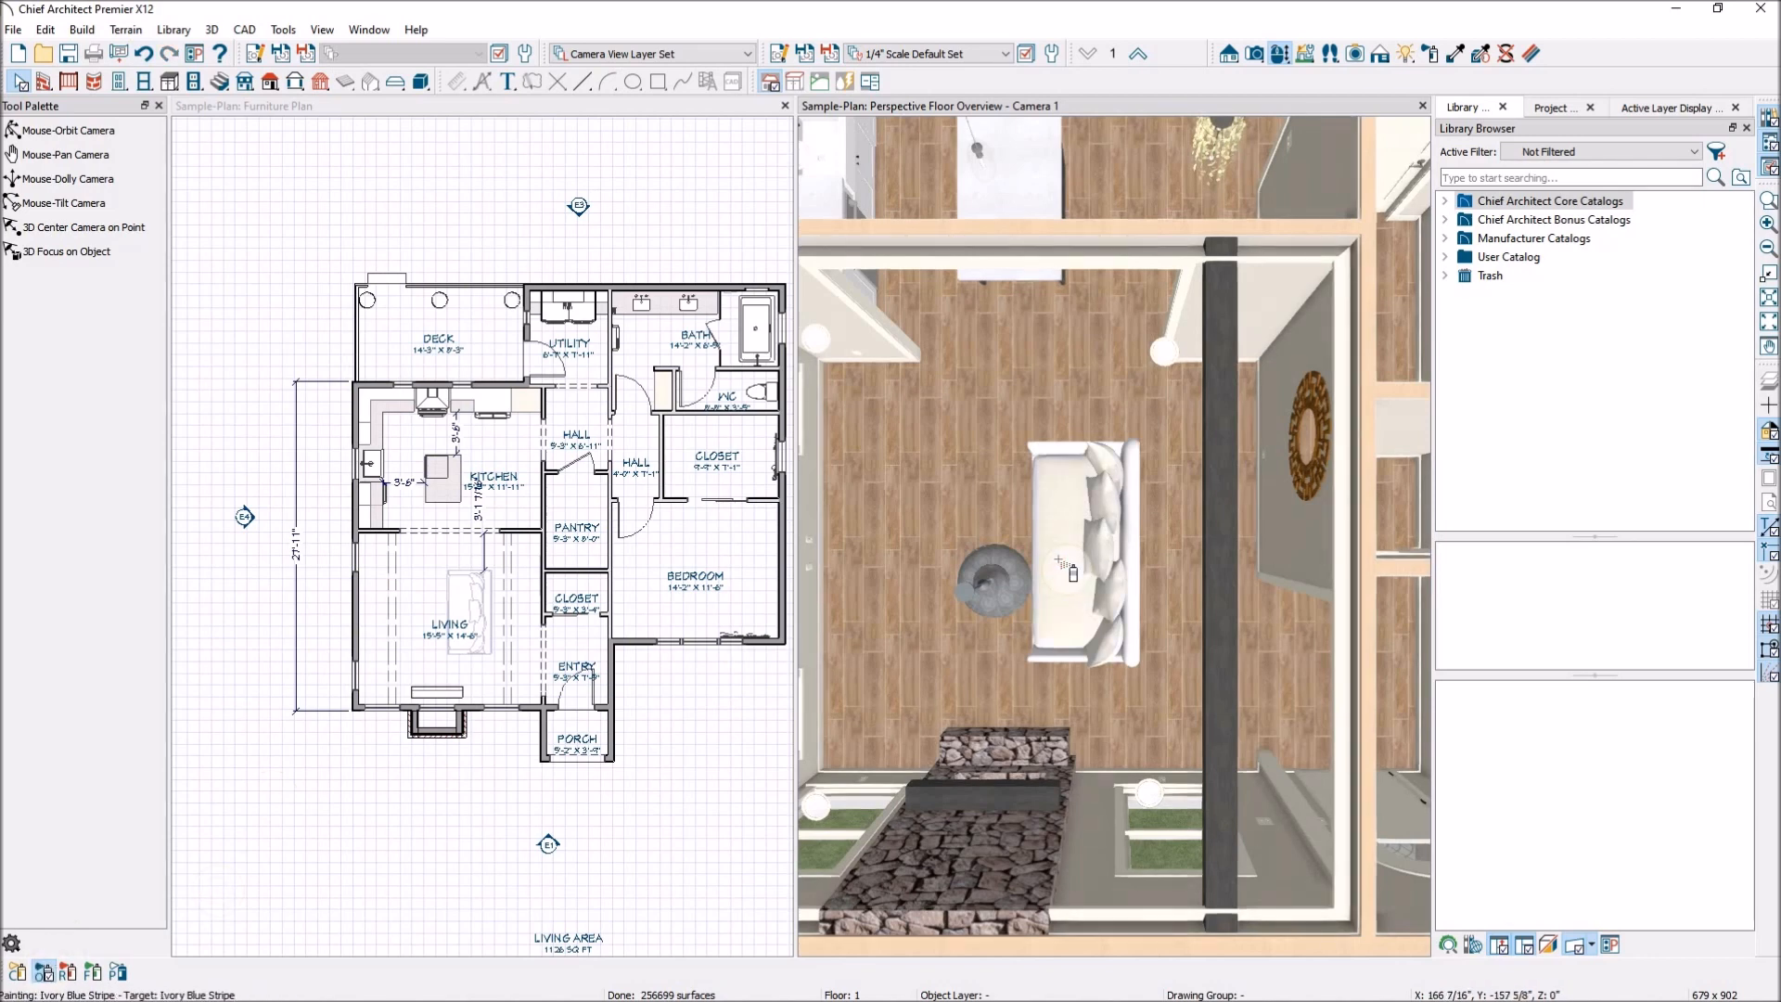
{"action": "scroll", "coordinate": [1135, 641], "scroll_direction": "up", "scroll_amount": 5}
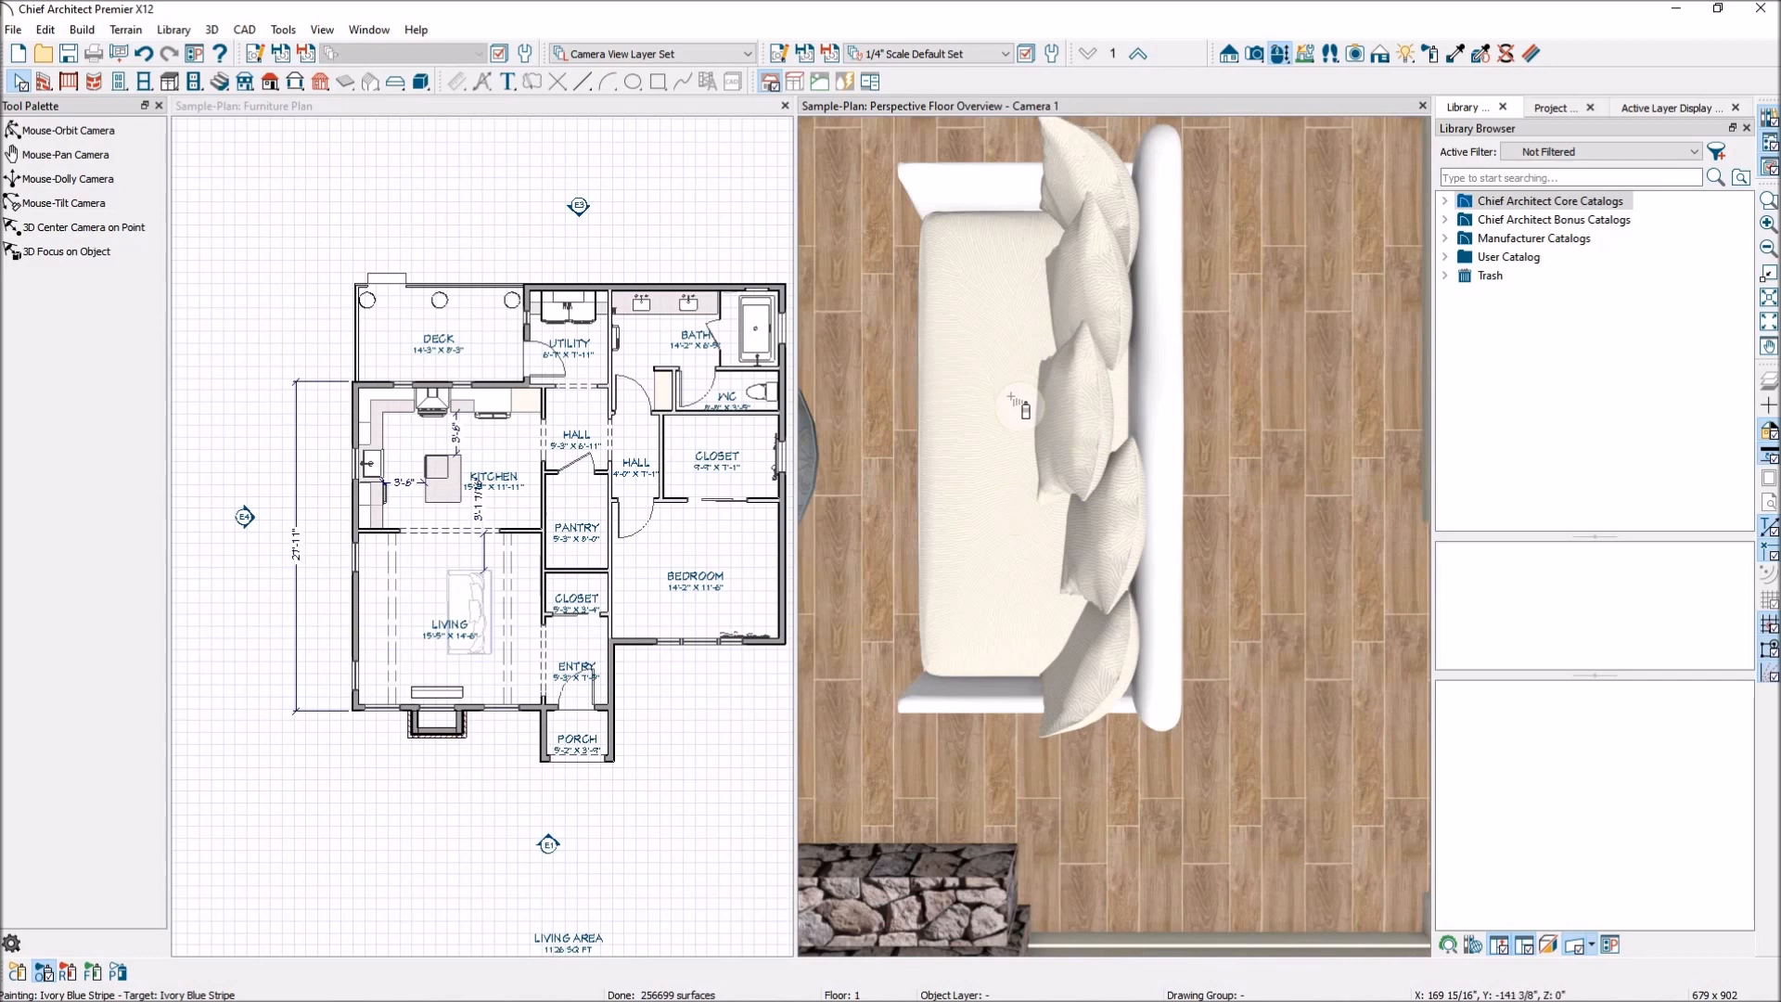
{"action": "left_click", "coordinate": [145, 54]}
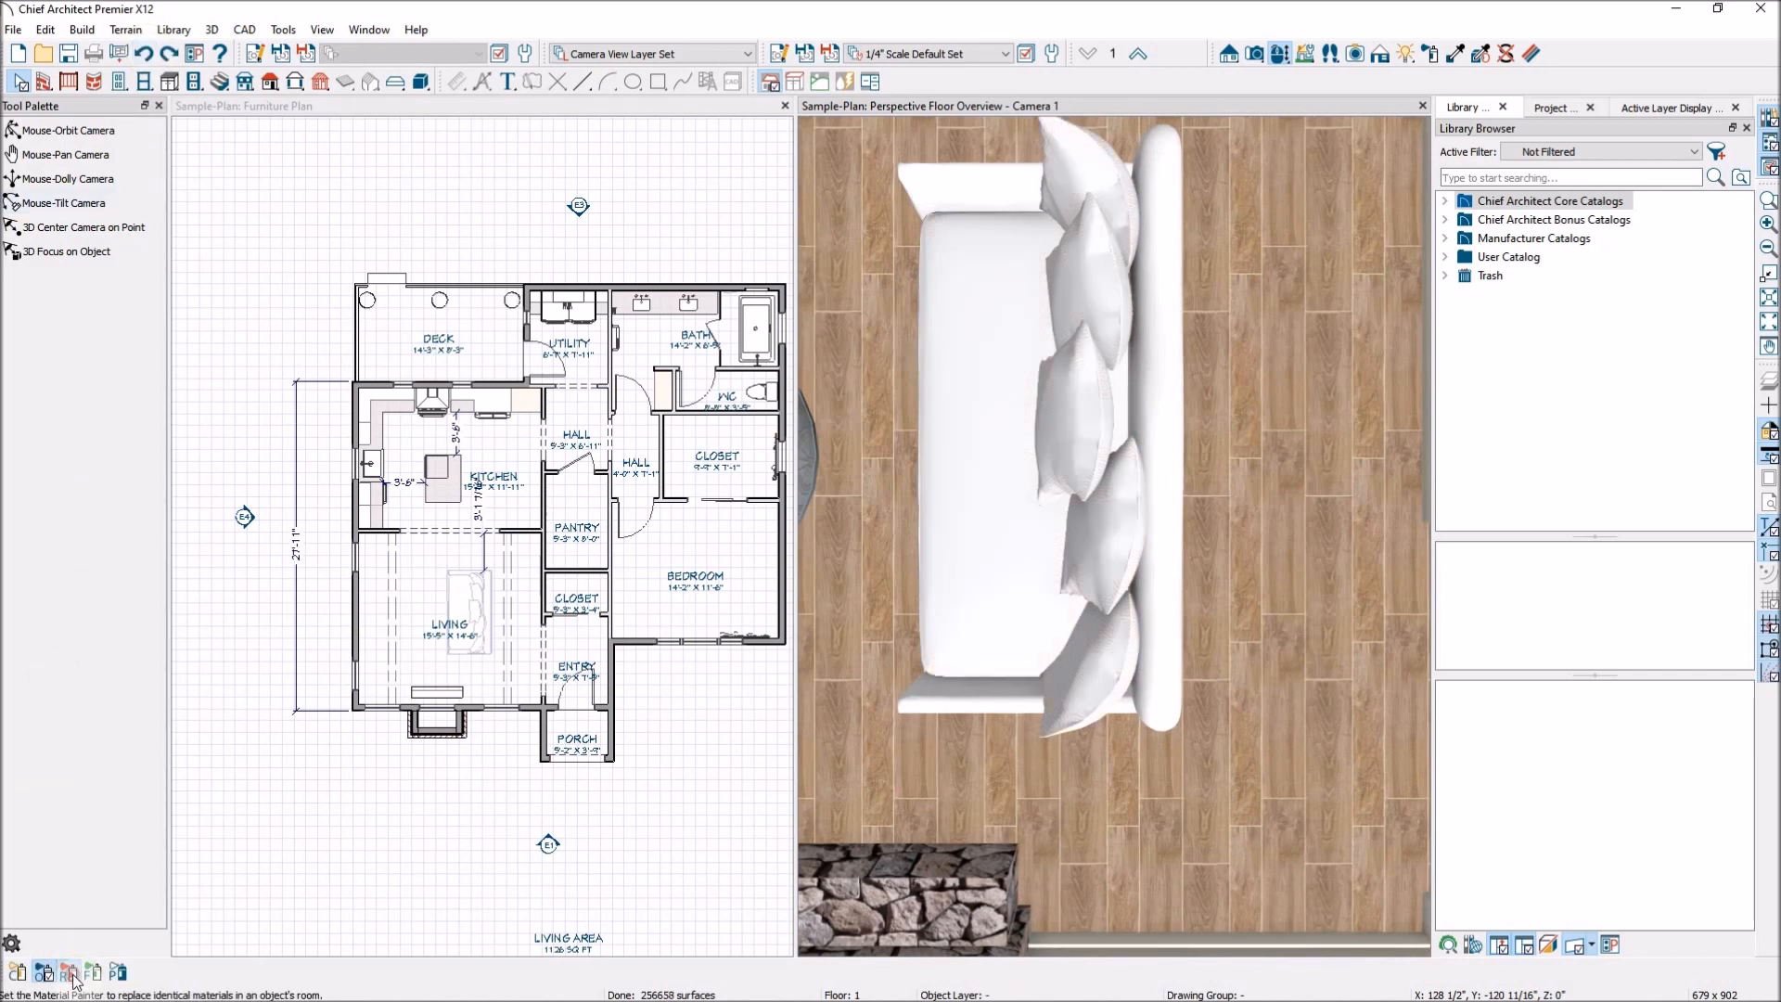
Paint the sofa's seat and pillows with Ivory Blue Stripe using the Material Painter's room mode
{"action": "scroll", "coordinate": [1183, 554], "scroll_direction": "down", "scroll_amount": 1}
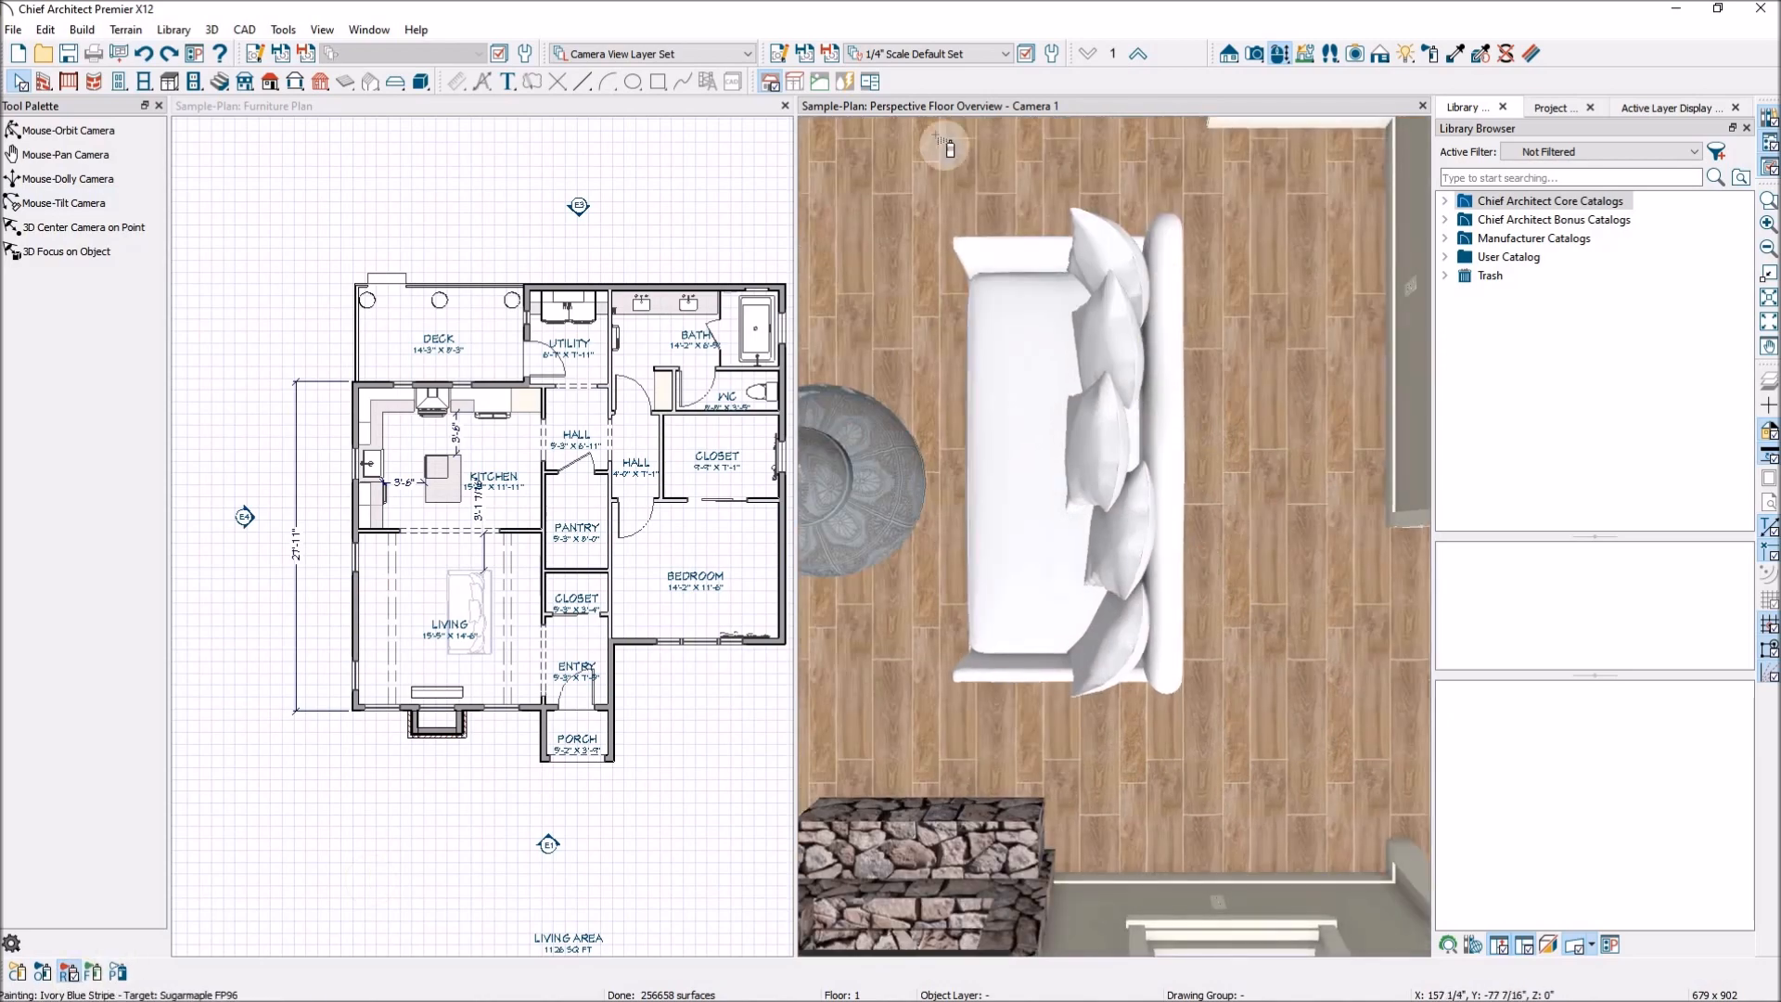
{"action": "scroll", "coordinate": [1247, 742], "scroll_direction": "down", "scroll_amount": 2}
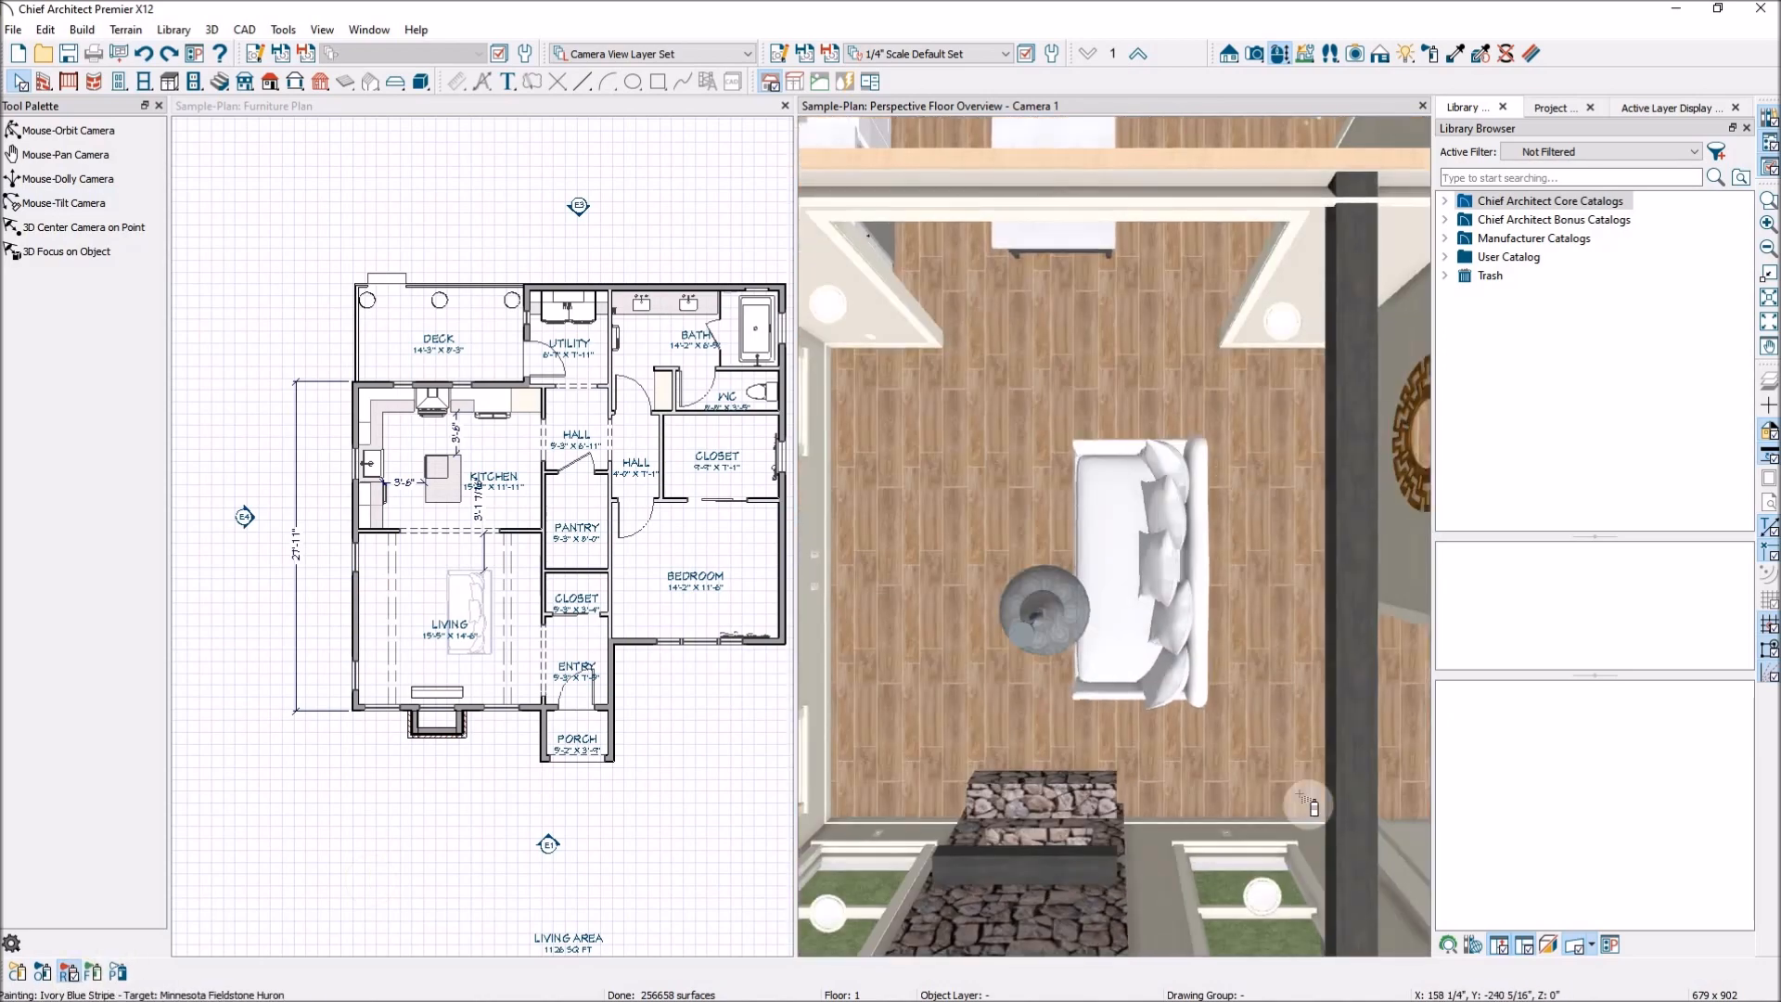
{"action": "scroll", "coordinate": [1156, 454], "scroll_direction": "up", "scroll_amount": 3}
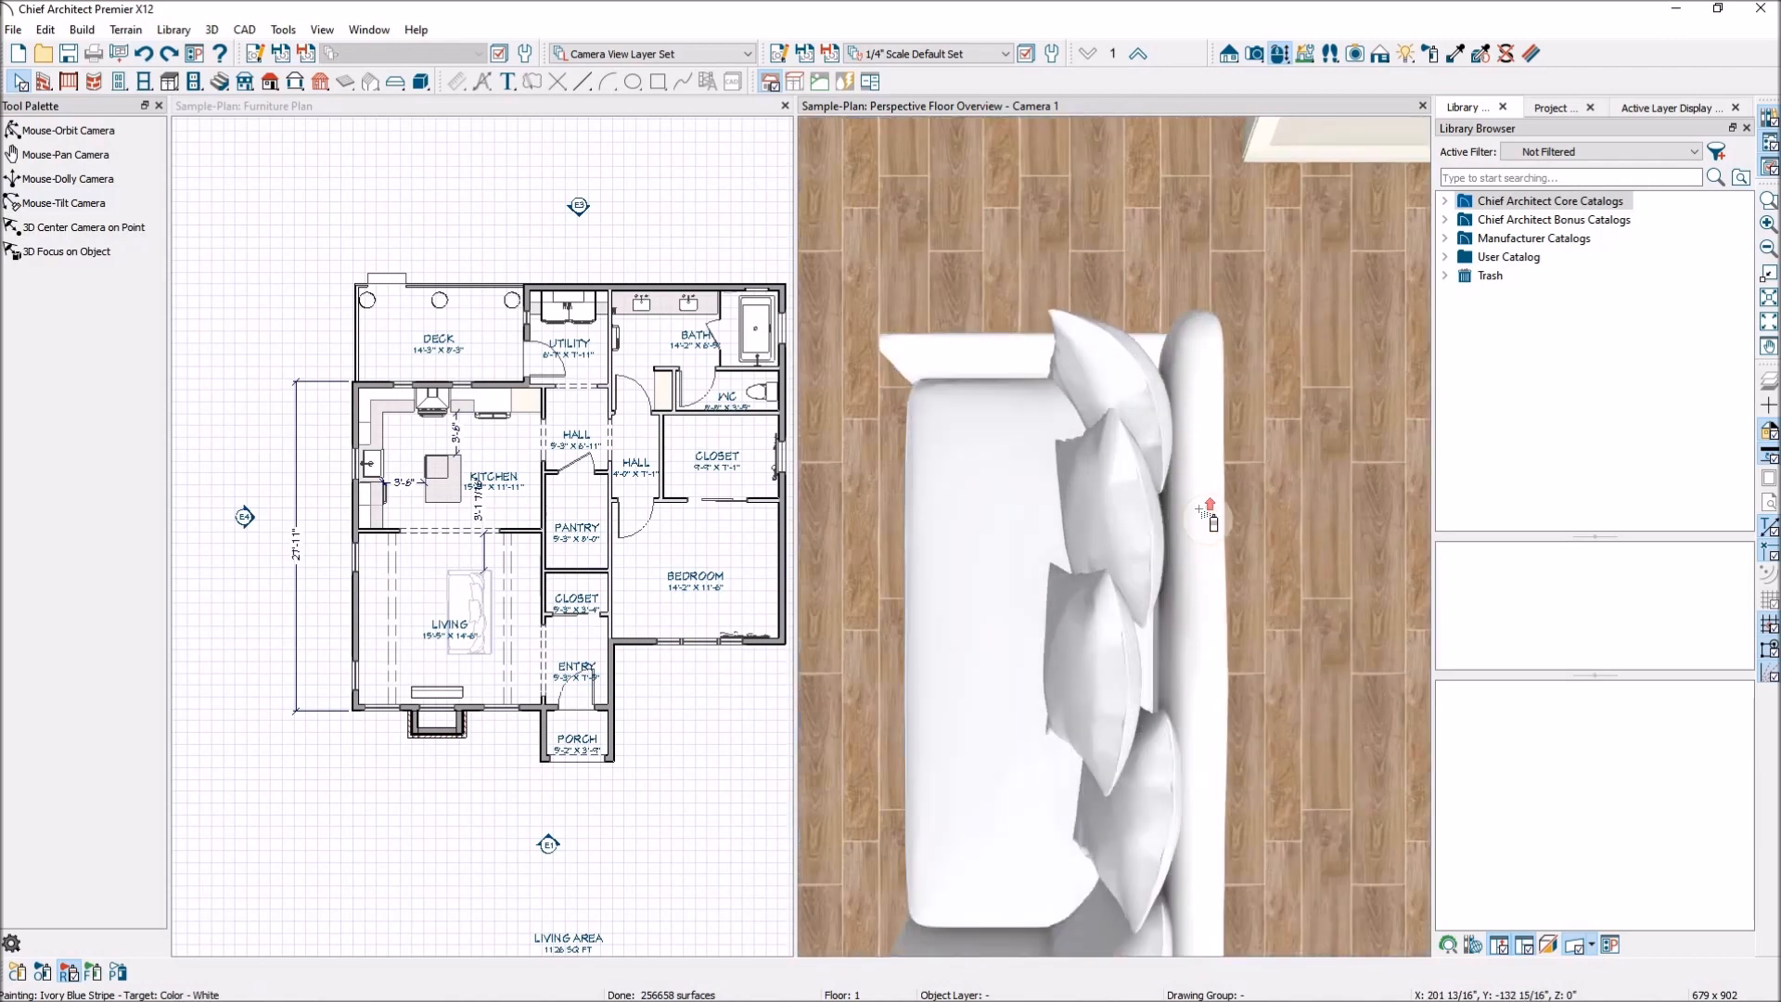
{"action": "left_click", "coordinate": [1117, 482]}
{"action": "scroll", "coordinate": [1094, 408], "scroll_direction": "down", "scroll_amount": 3}
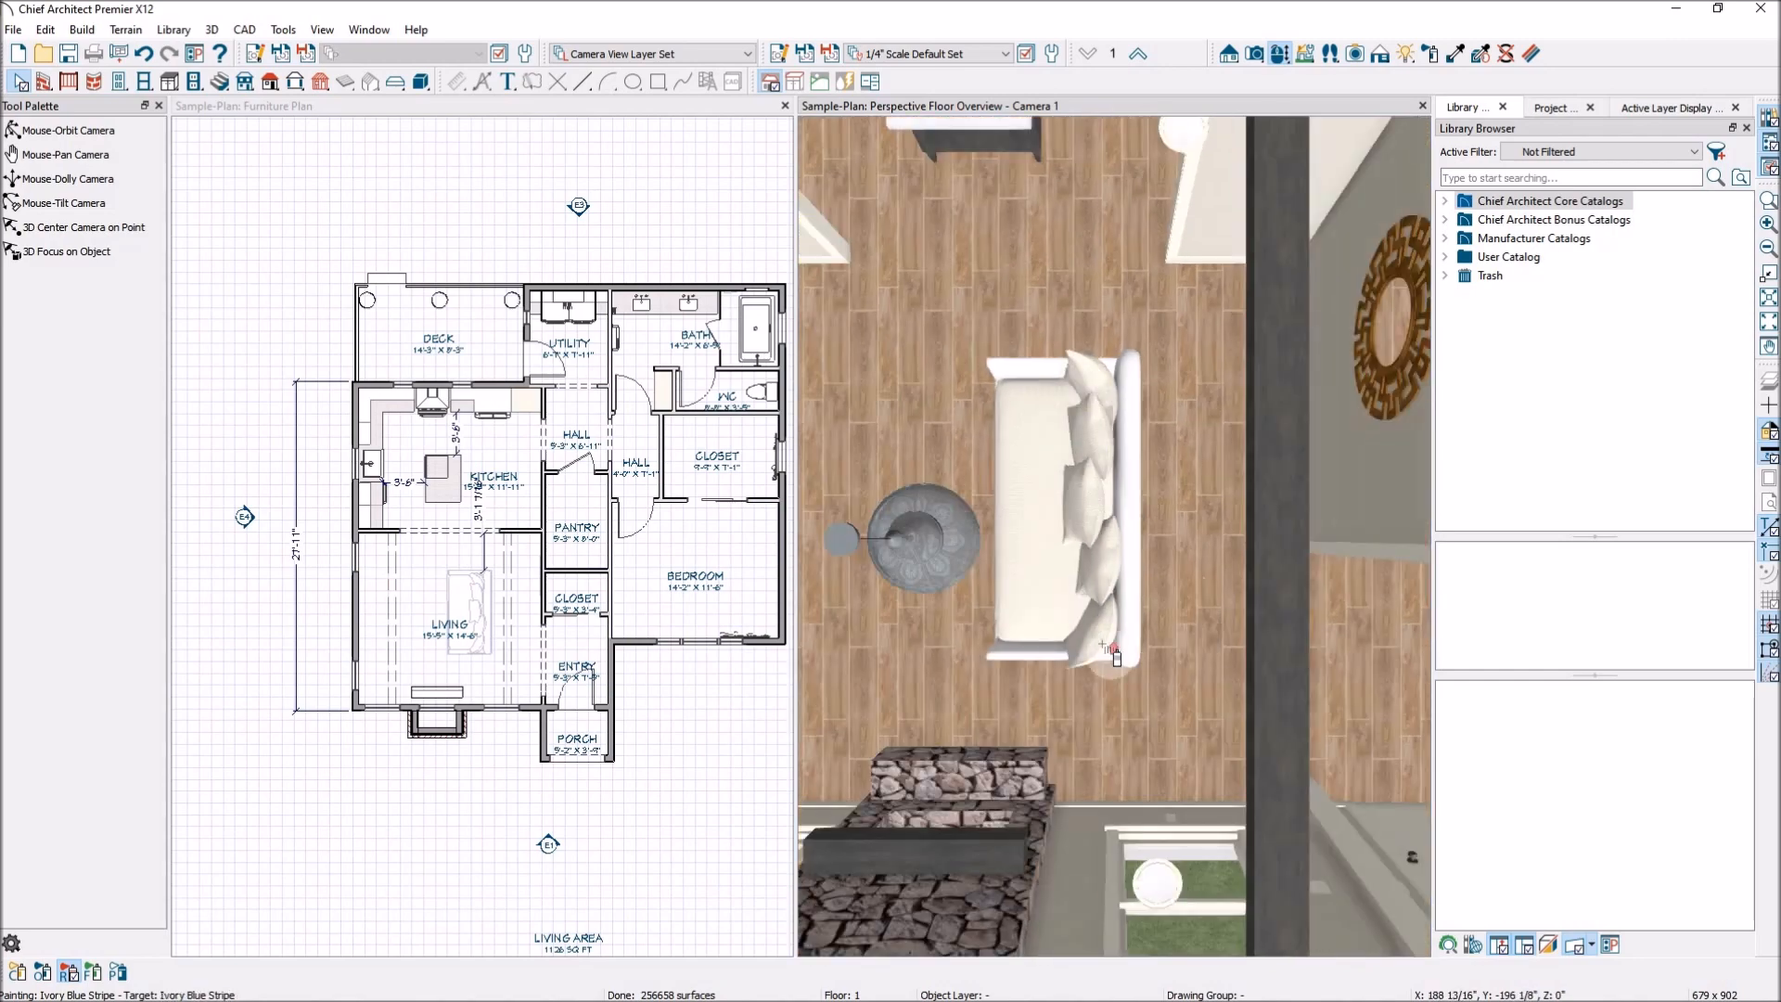
{"action": "scroll", "coordinate": [1116, 657], "scroll_direction": "up", "scroll_amount": 4}
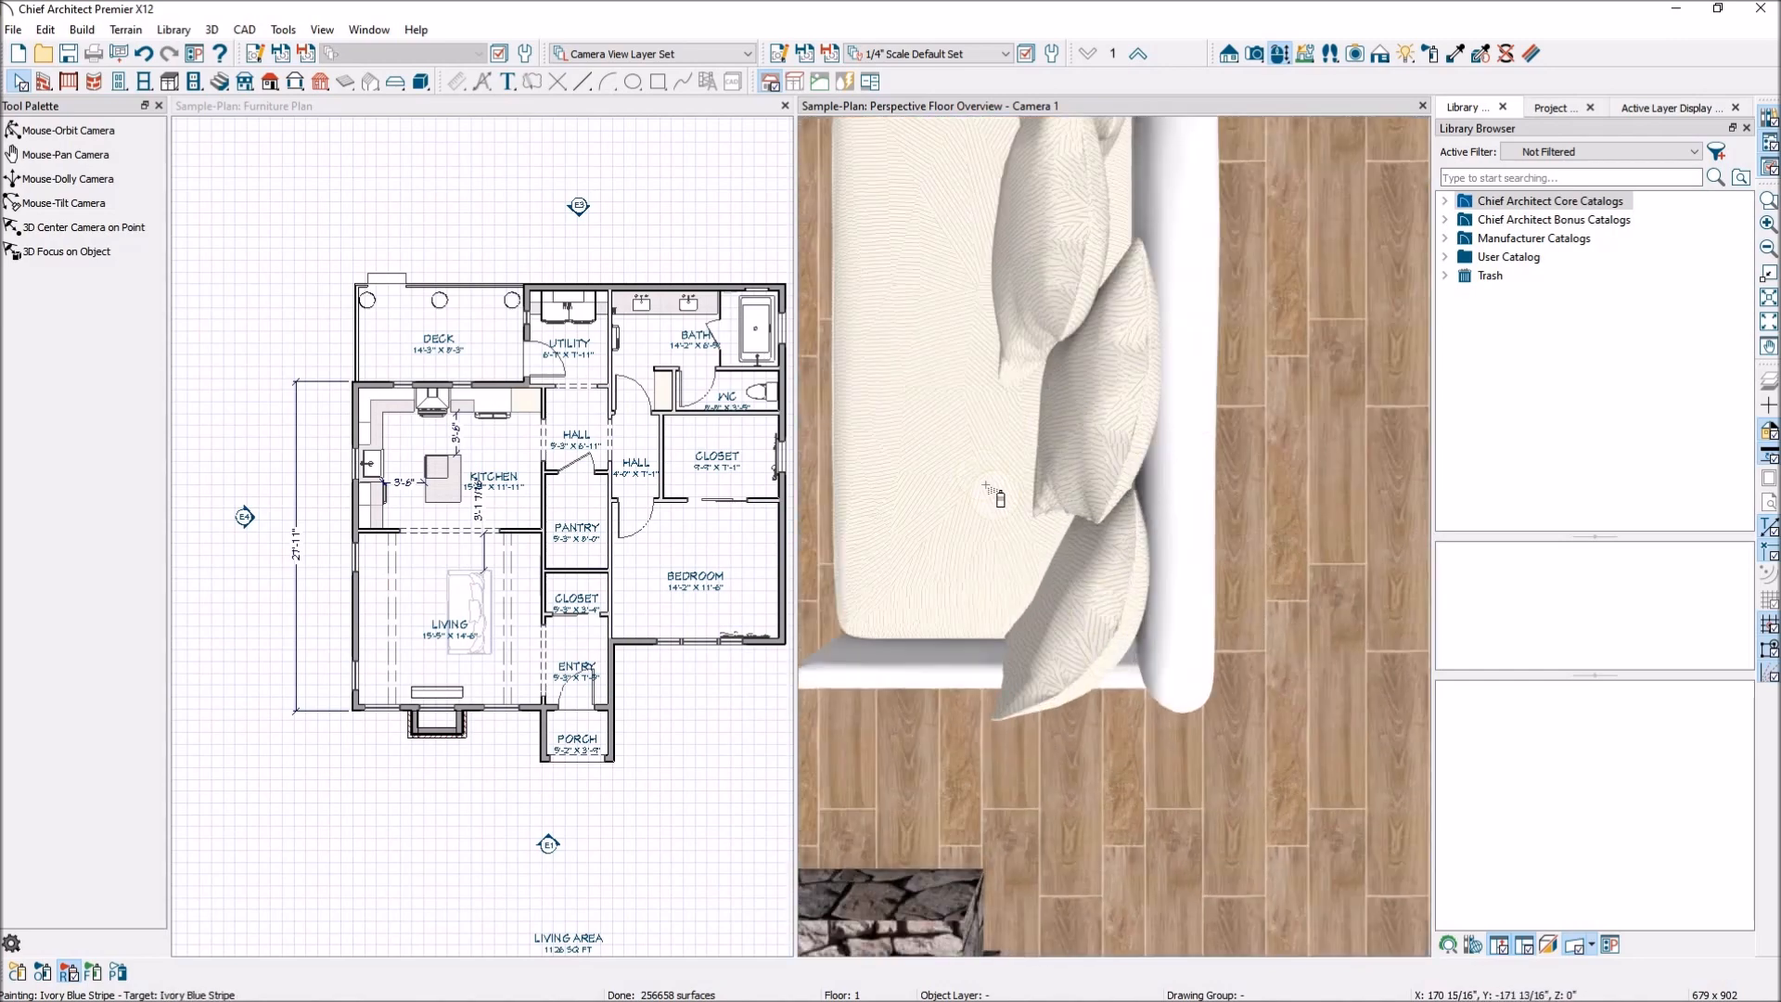
{"action": "scroll", "coordinate": [994, 495], "scroll_direction": "down", "scroll_amount": 3}
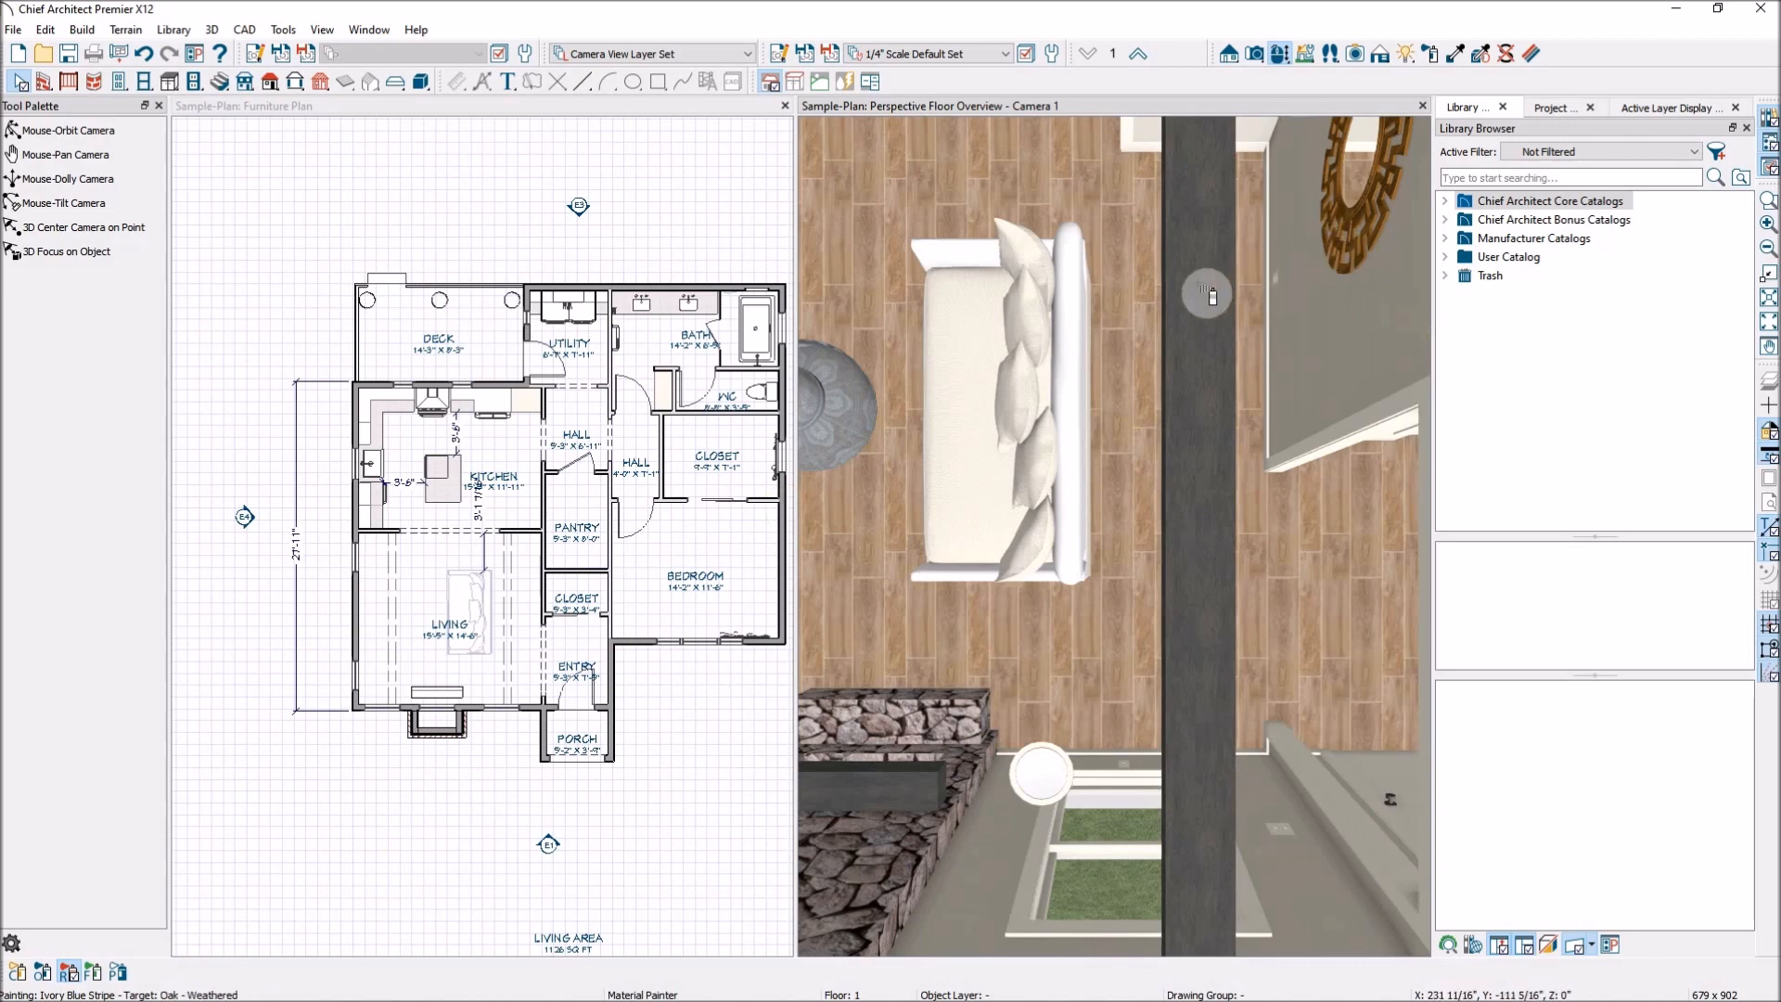
Switch the Material Painter to plan mode
{"action": "left_click", "coordinate": [118, 972]}
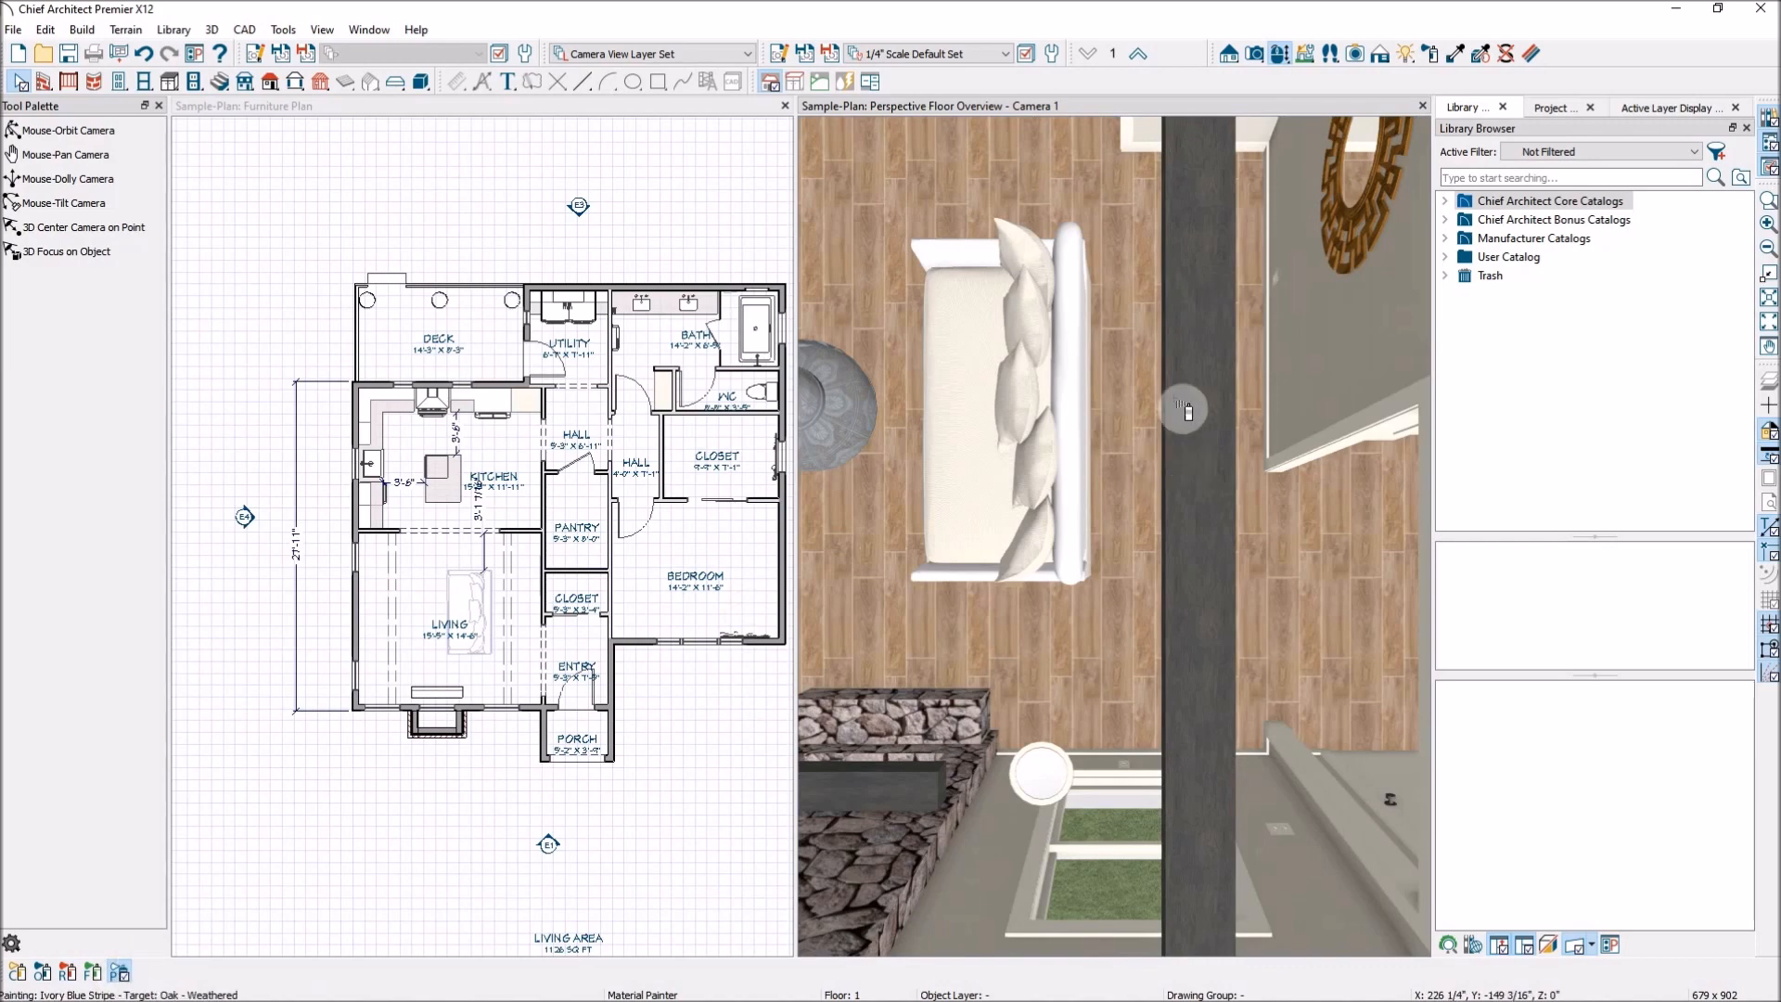
{"action": "scroll", "coordinate": [1243, 529], "scroll_direction": "down", "scroll_amount": 5}
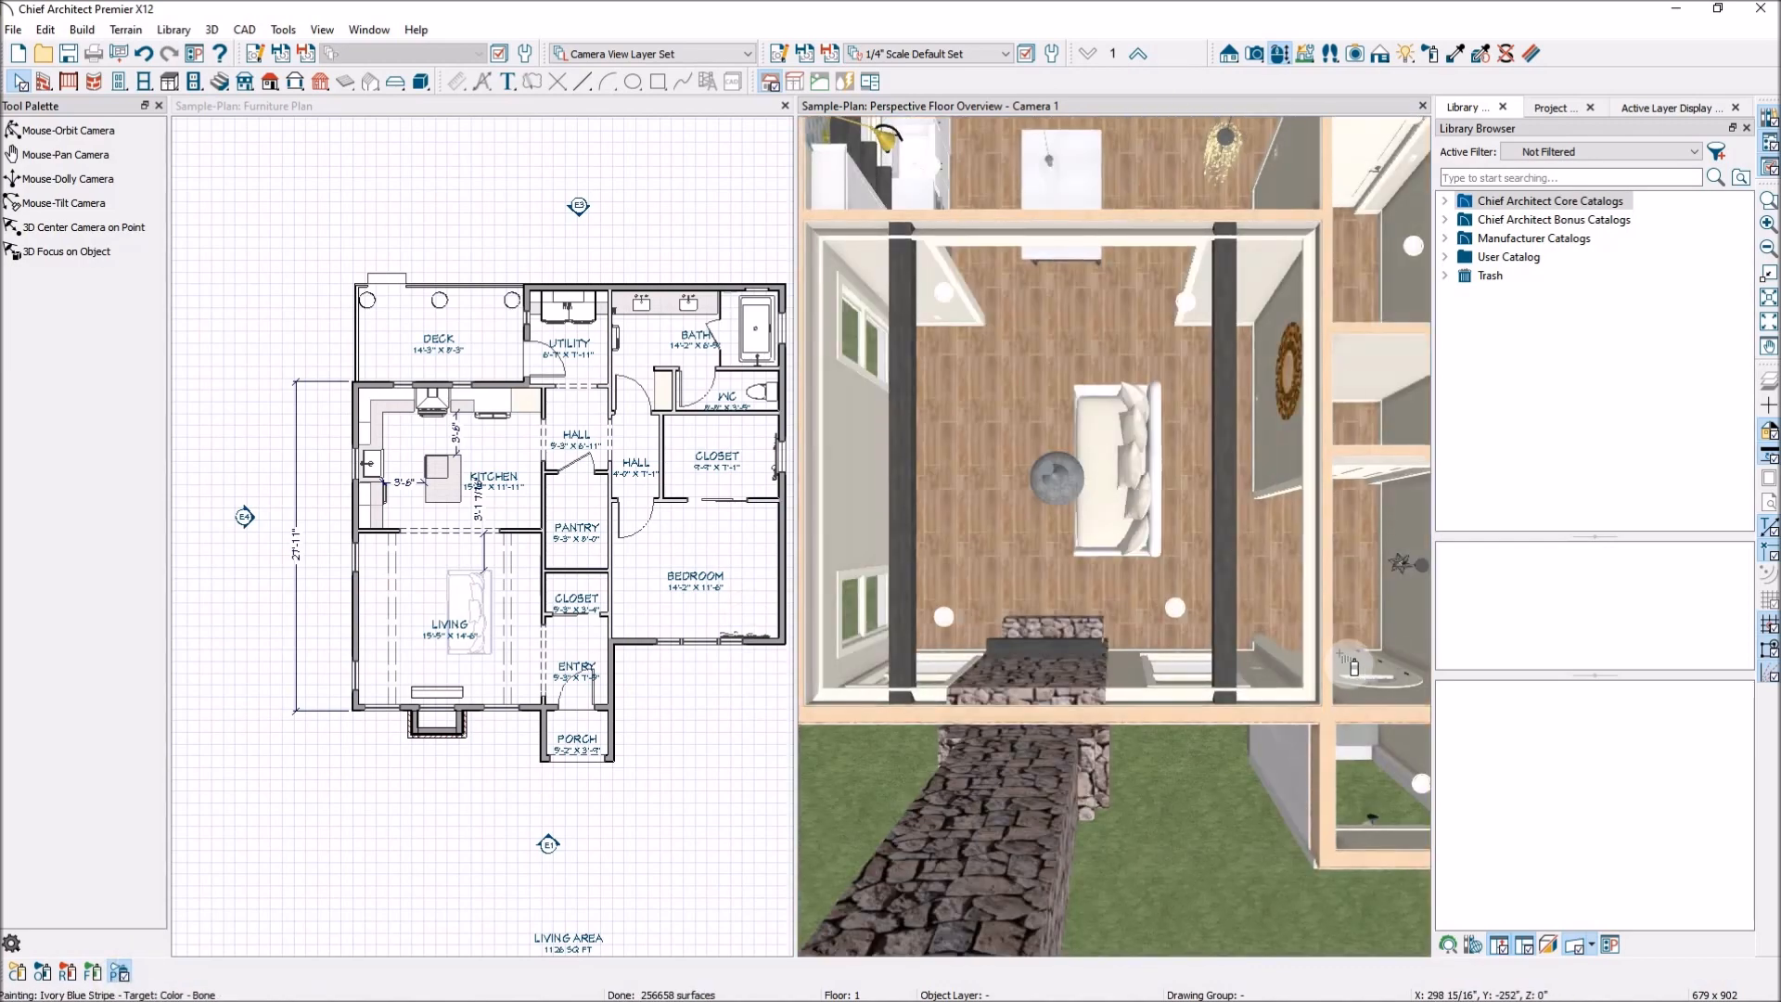
{"action": "scroll", "coordinate": [1139, 474], "scroll_direction": "up", "scroll_amount": 2}
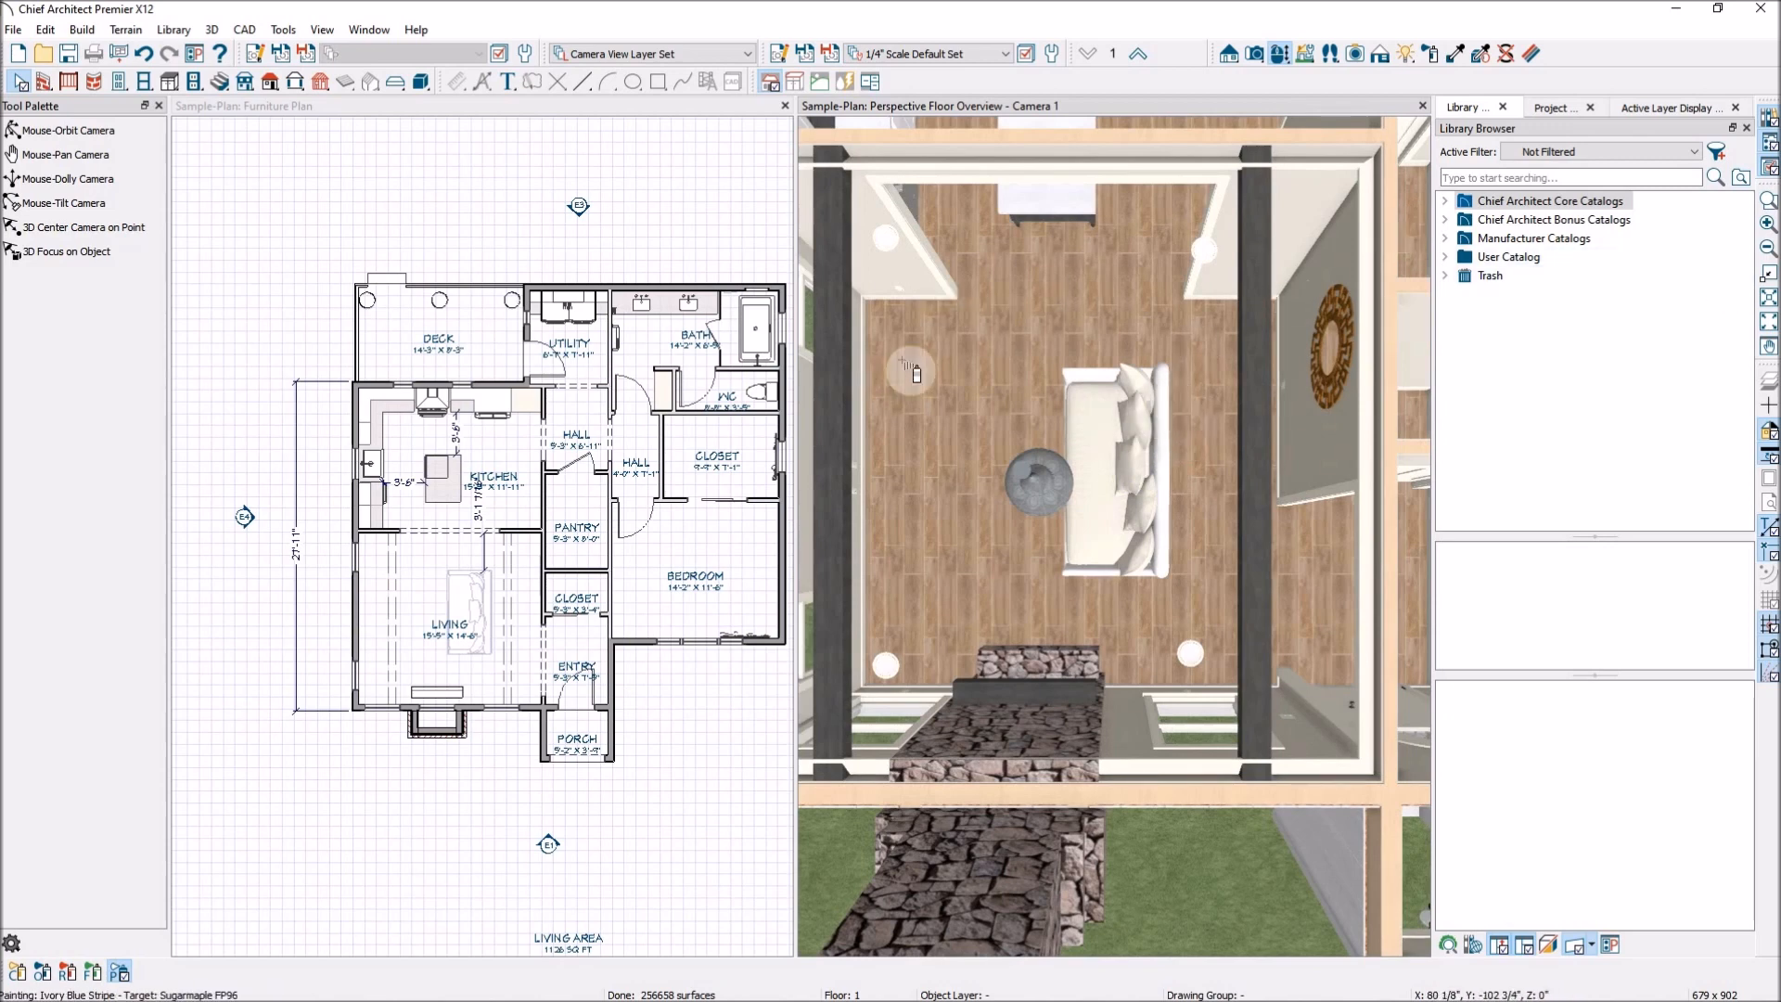
{"action": "scroll", "coordinate": [1090, 557], "scroll_direction": "down", "scroll_amount": 3}
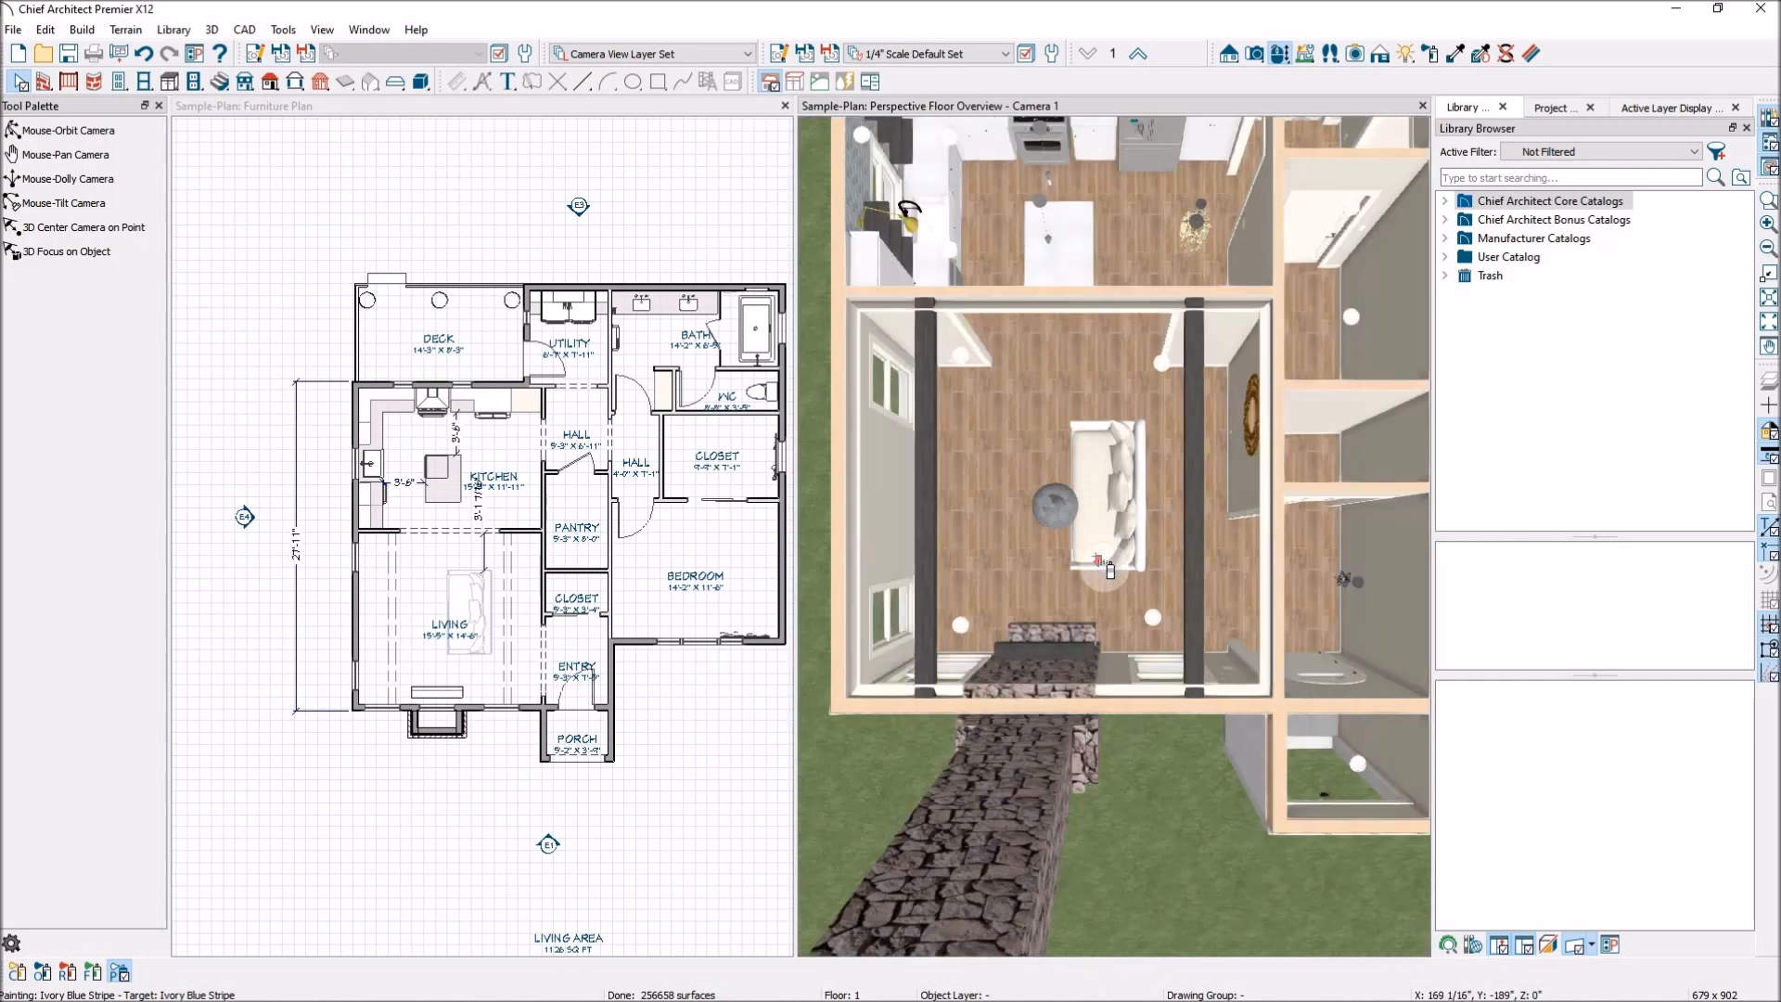
Pick up the Color - Brite material from the exterior window beside the chimney with the Material Eyedropper
{"action": "left_click", "coordinate": [16, 127]}
{"action": "left_click_drag", "start_coordinate": [1112, 589], "coordinate": [1139, 412]}
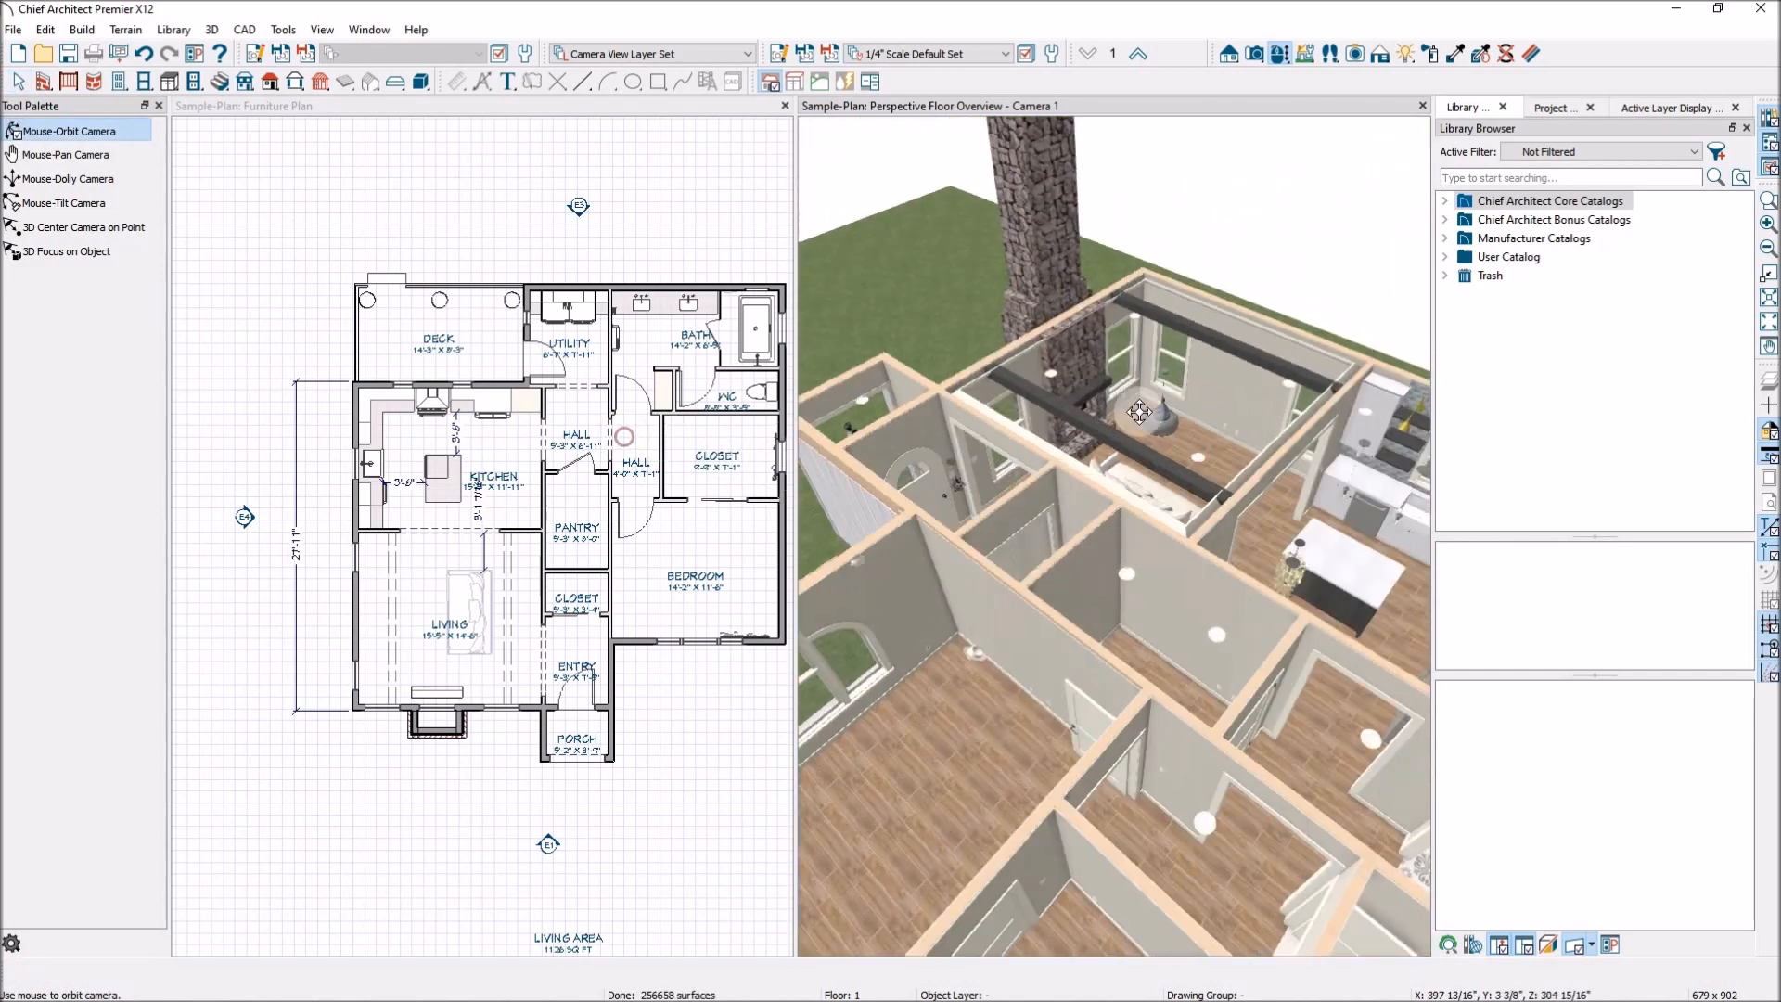
{"action": "scroll", "coordinate": [1144, 358], "scroll_direction": "up", "scroll_amount": 5}
{"action": "scroll", "coordinate": [1143, 358], "scroll_direction": "up", "scroll_amount": 10}
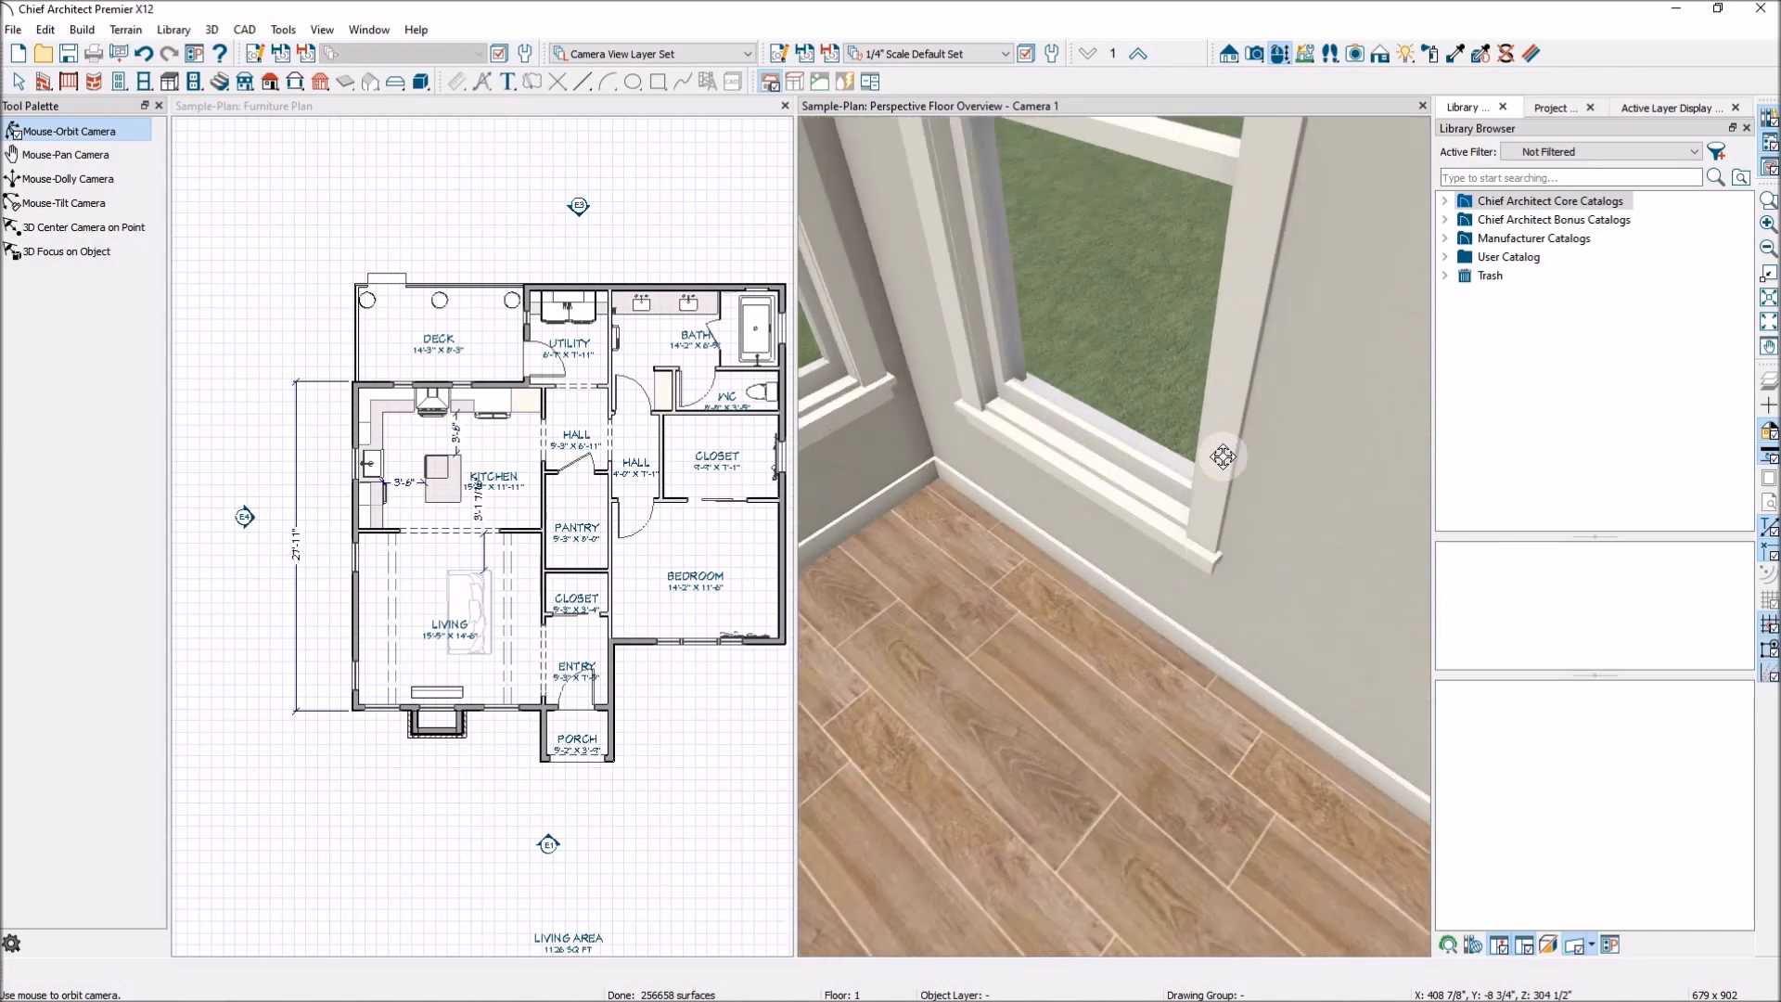
{"action": "scroll", "coordinate": [1224, 560], "scroll_direction": "down", "scroll_amount": 5}
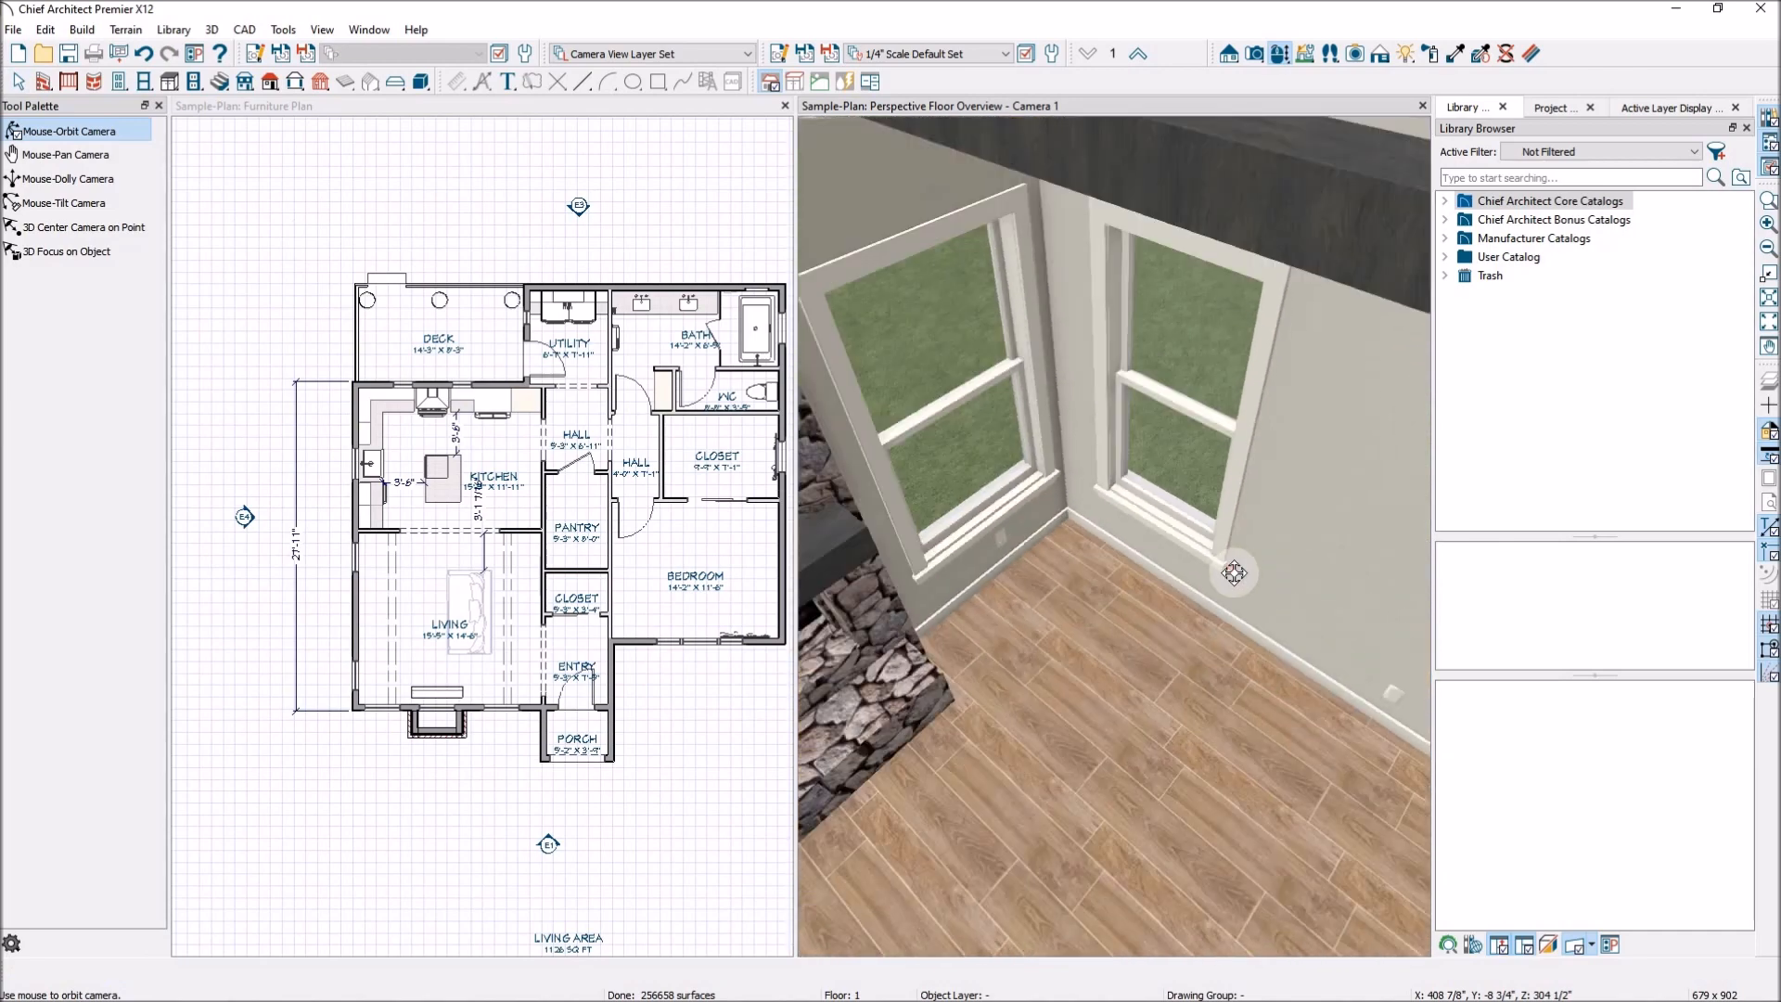
{"action": "left_click_drag", "start_coordinate": [1207, 548], "coordinate": [1267, 290]}
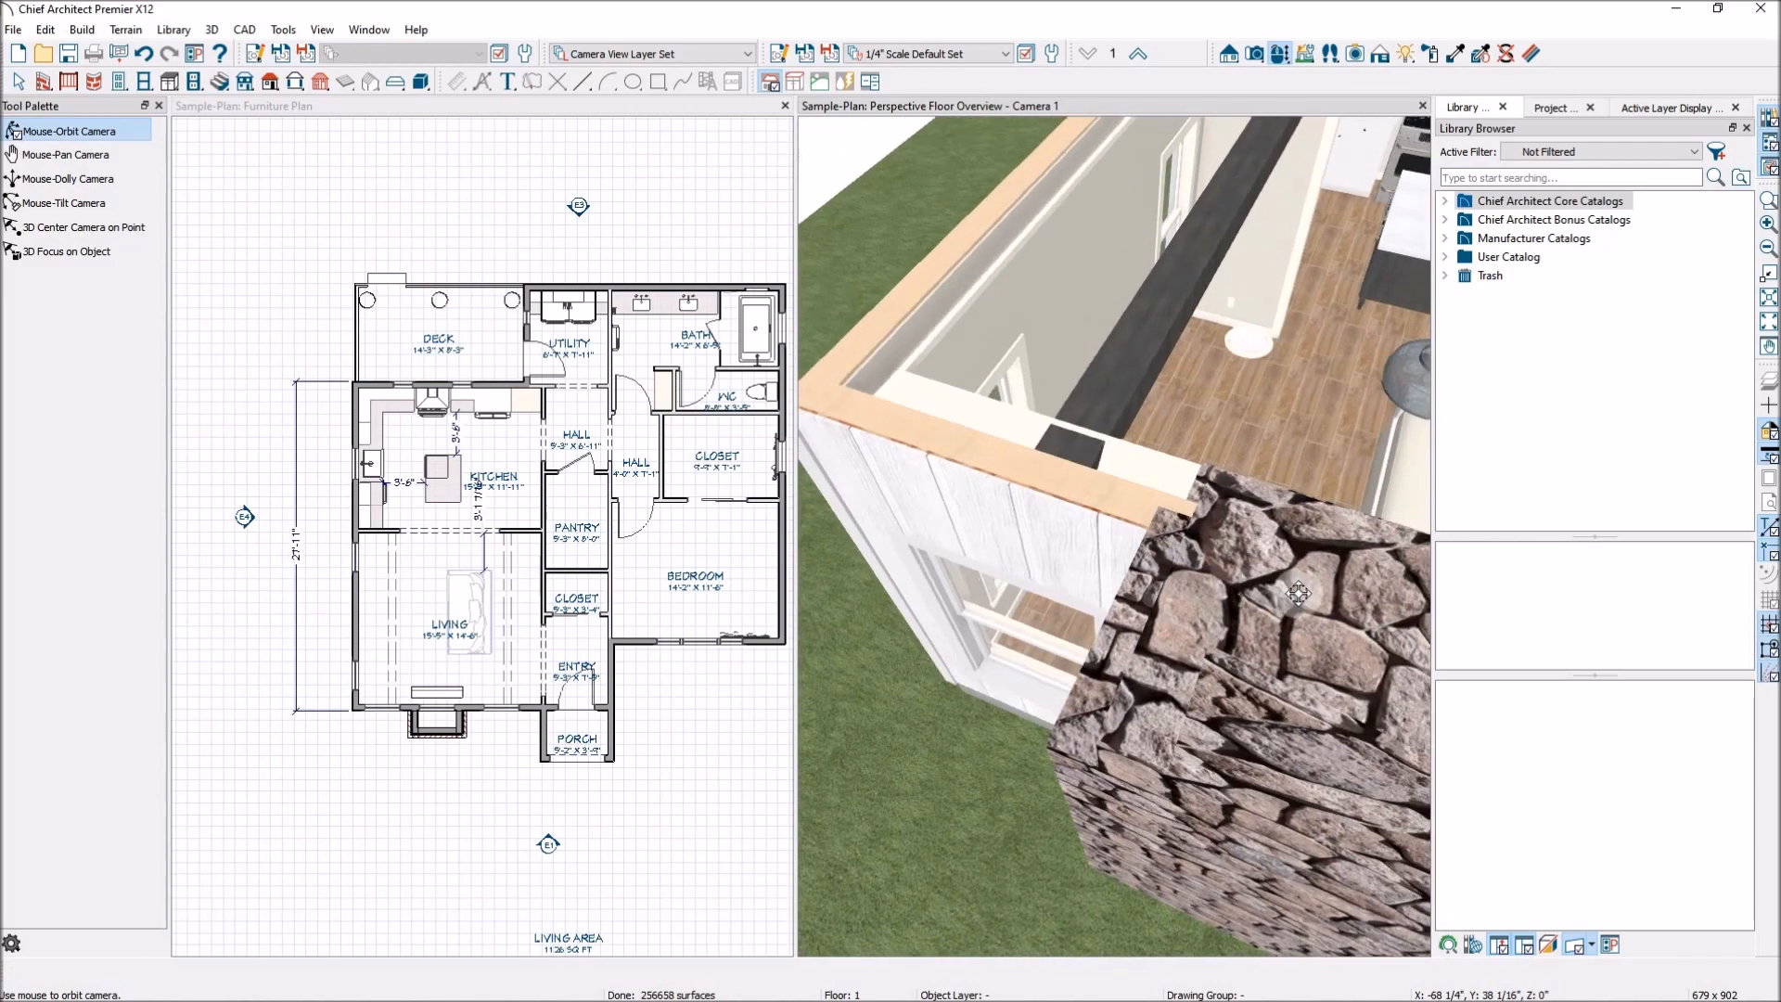
{"action": "left_click", "coordinate": [1454, 56]}
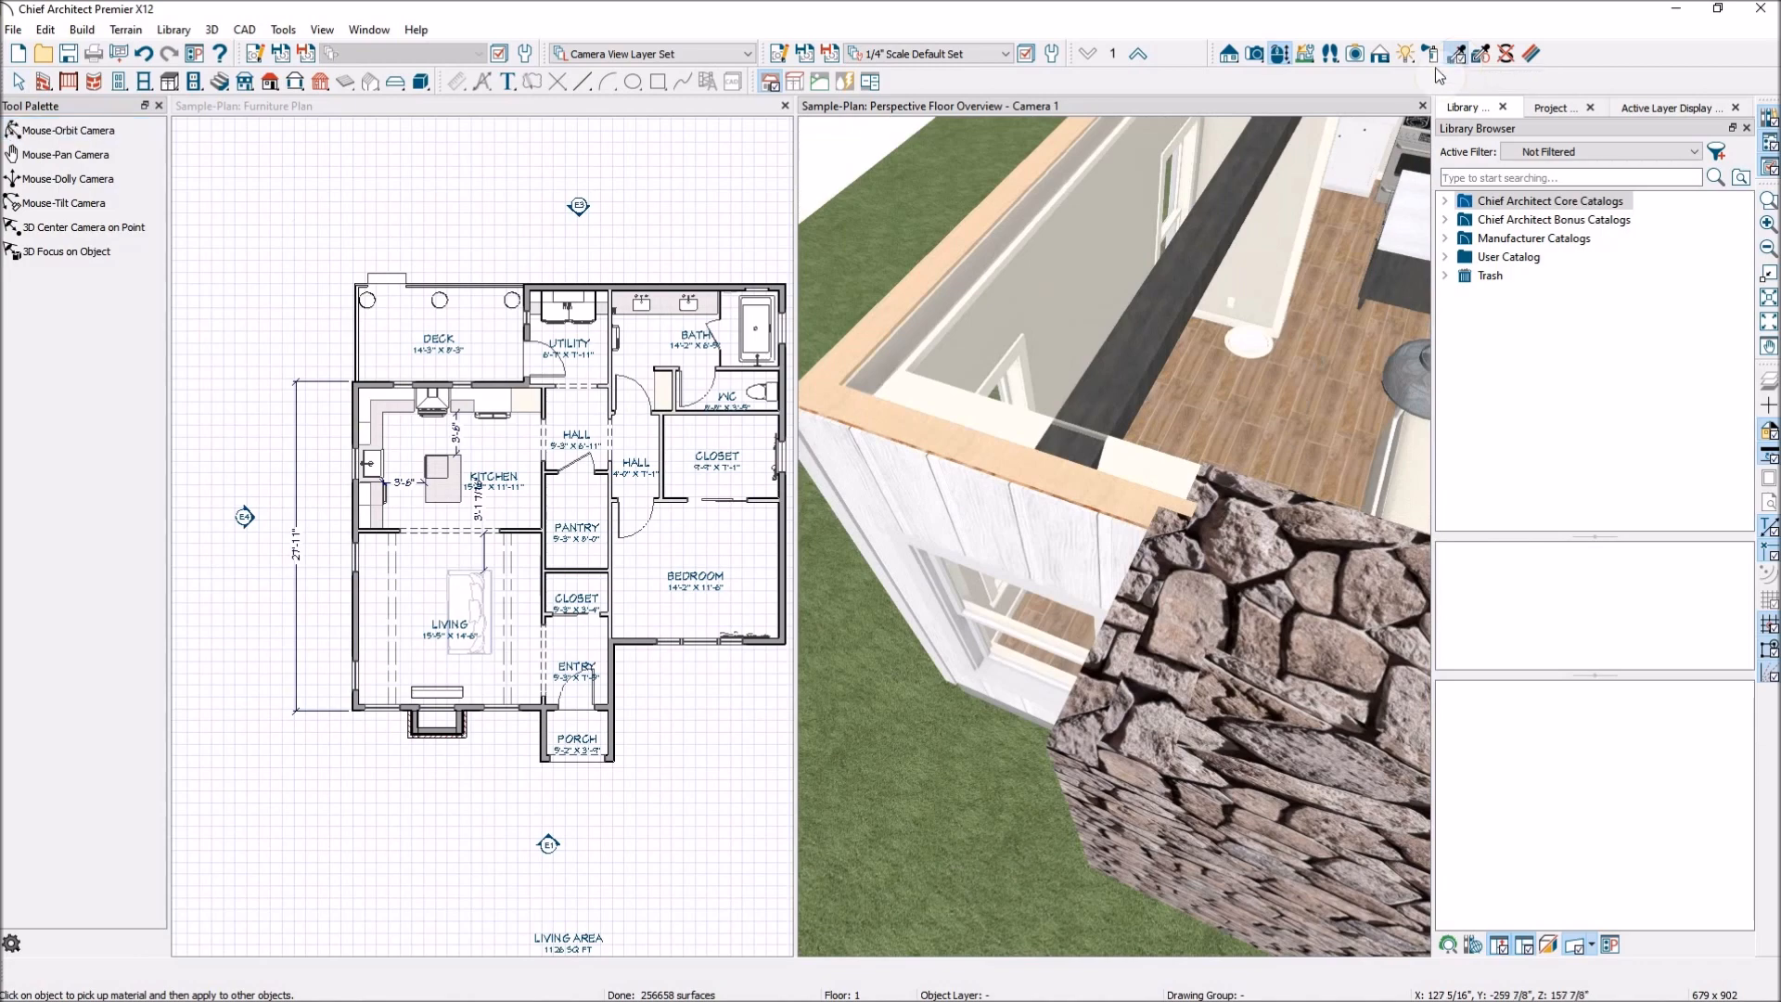
{"action": "left_click", "coordinate": [943, 602]}
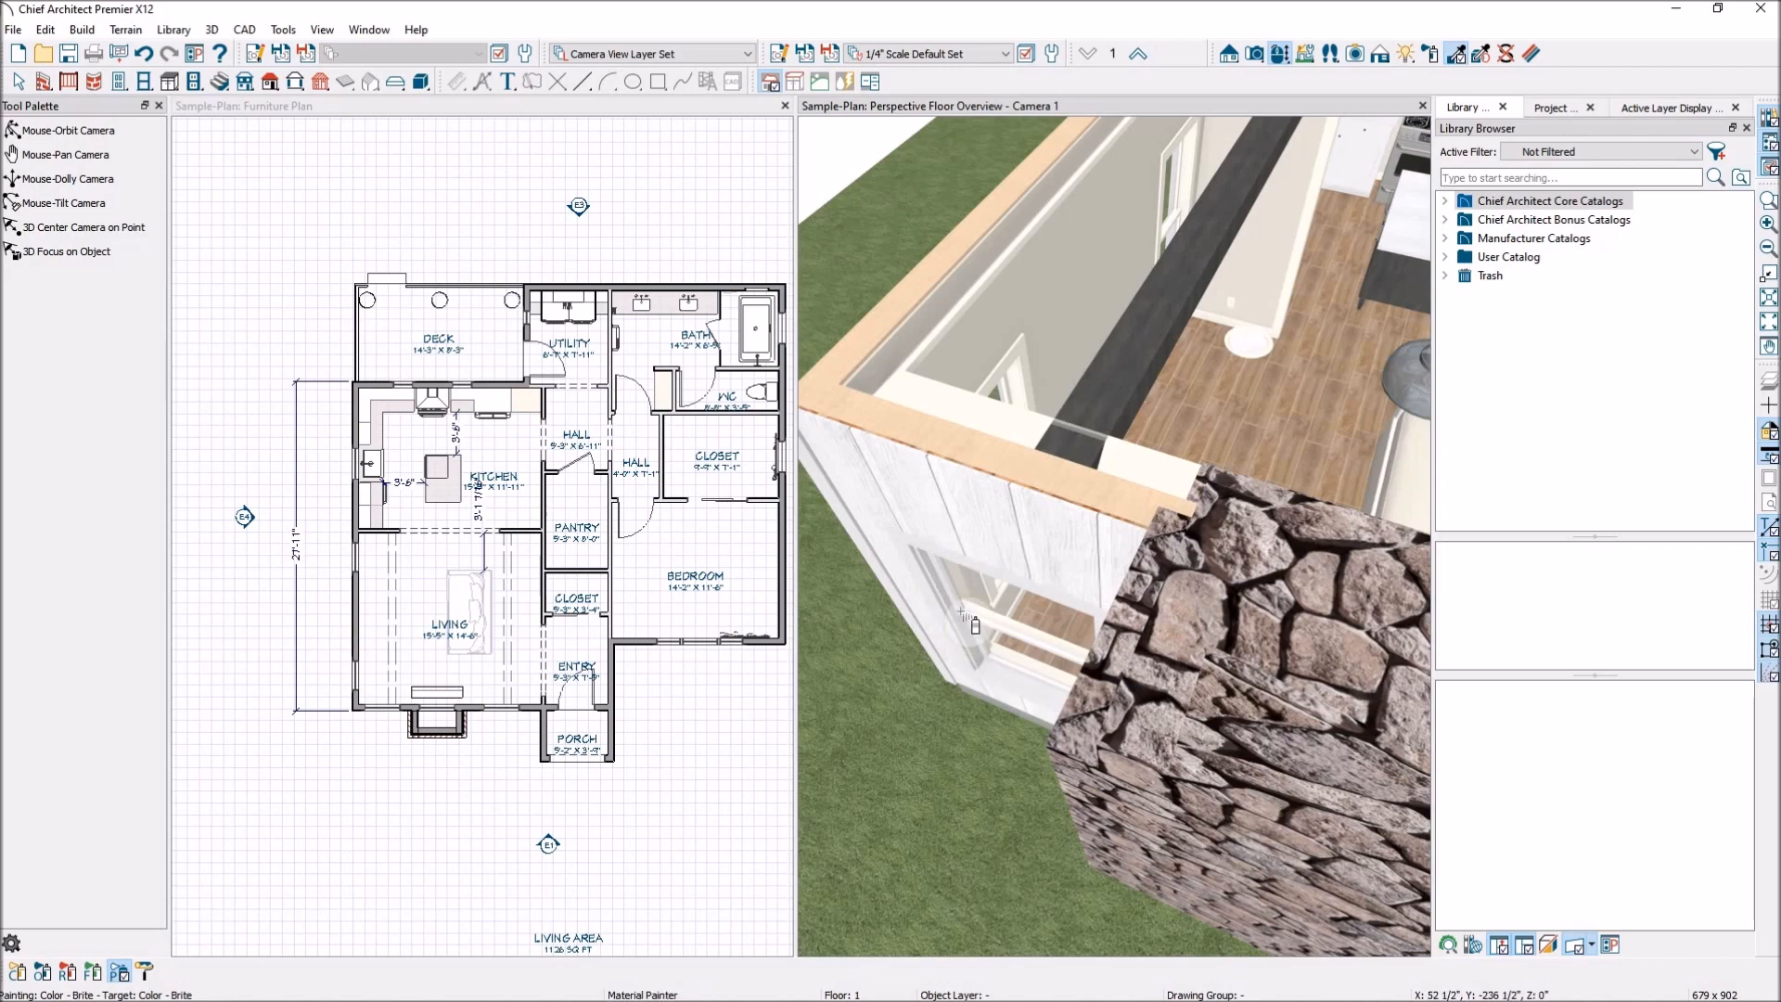
Replace the Color - Bone trim material with Color - Brite throughout the house in plan mode, starting from the living room window casing
{"action": "scroll", "coordinate": [1035, 371], "scroll_direction": "up", "scroll_amount": 2}
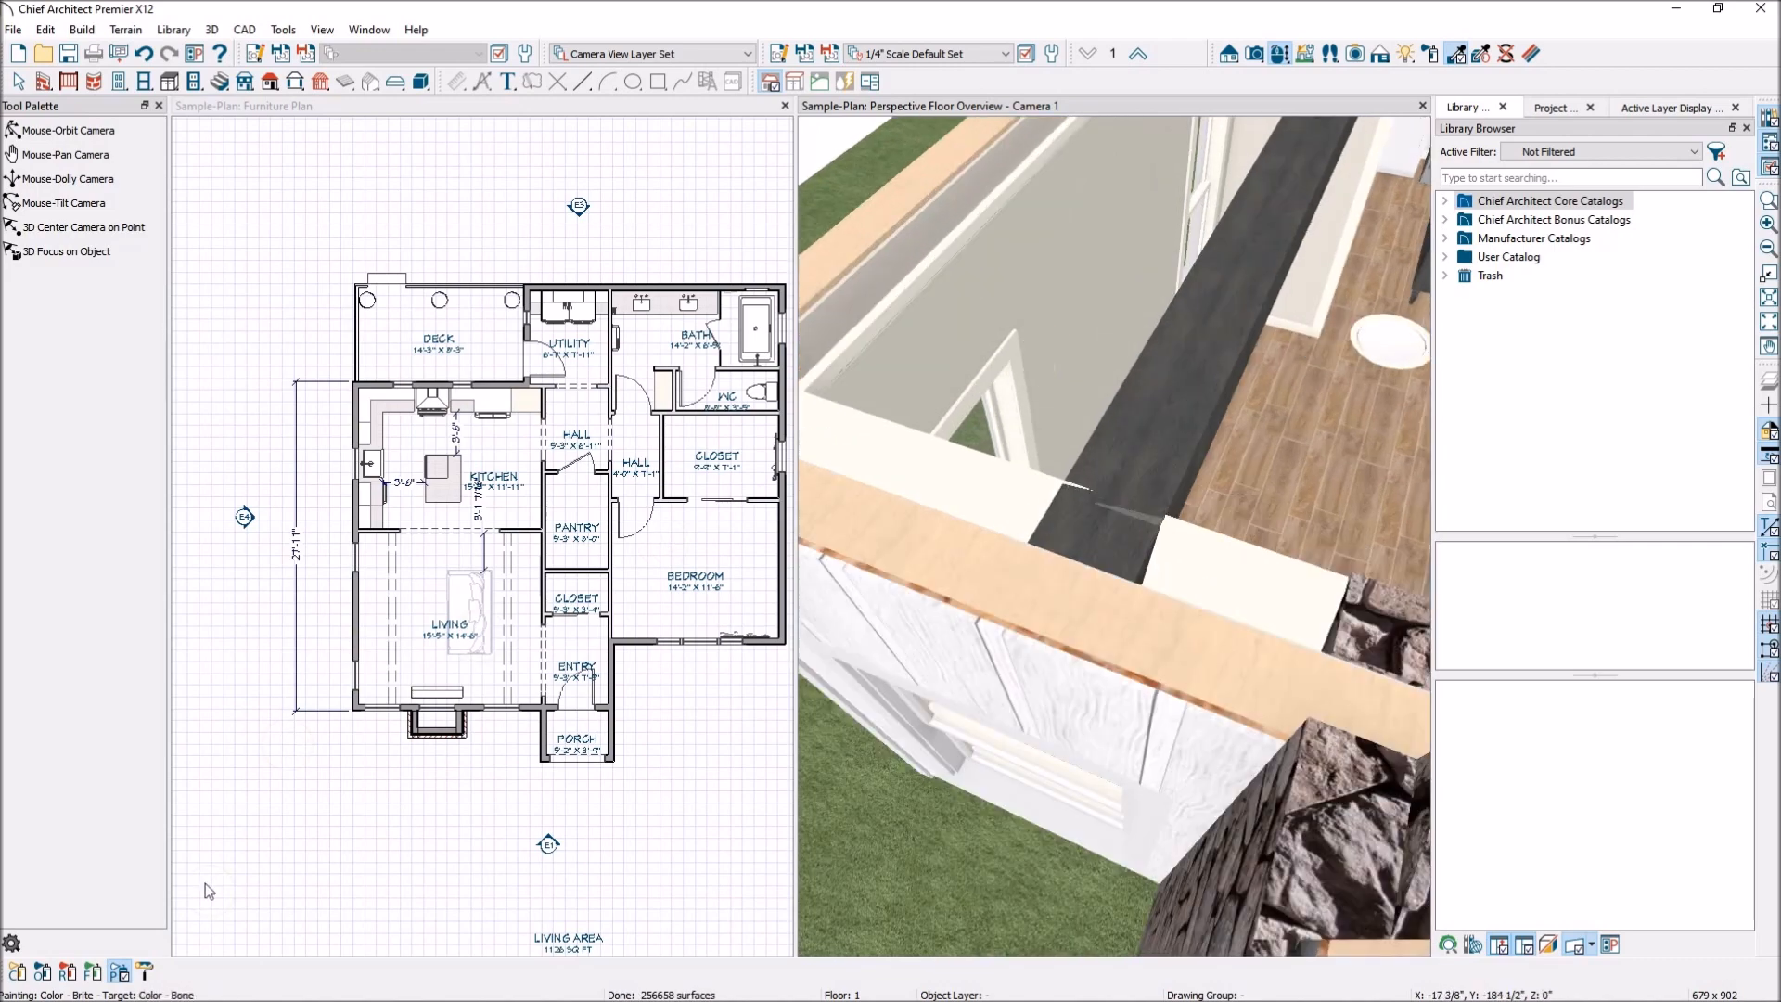
{"action": "left_click", "coordinate": [116, 973]}
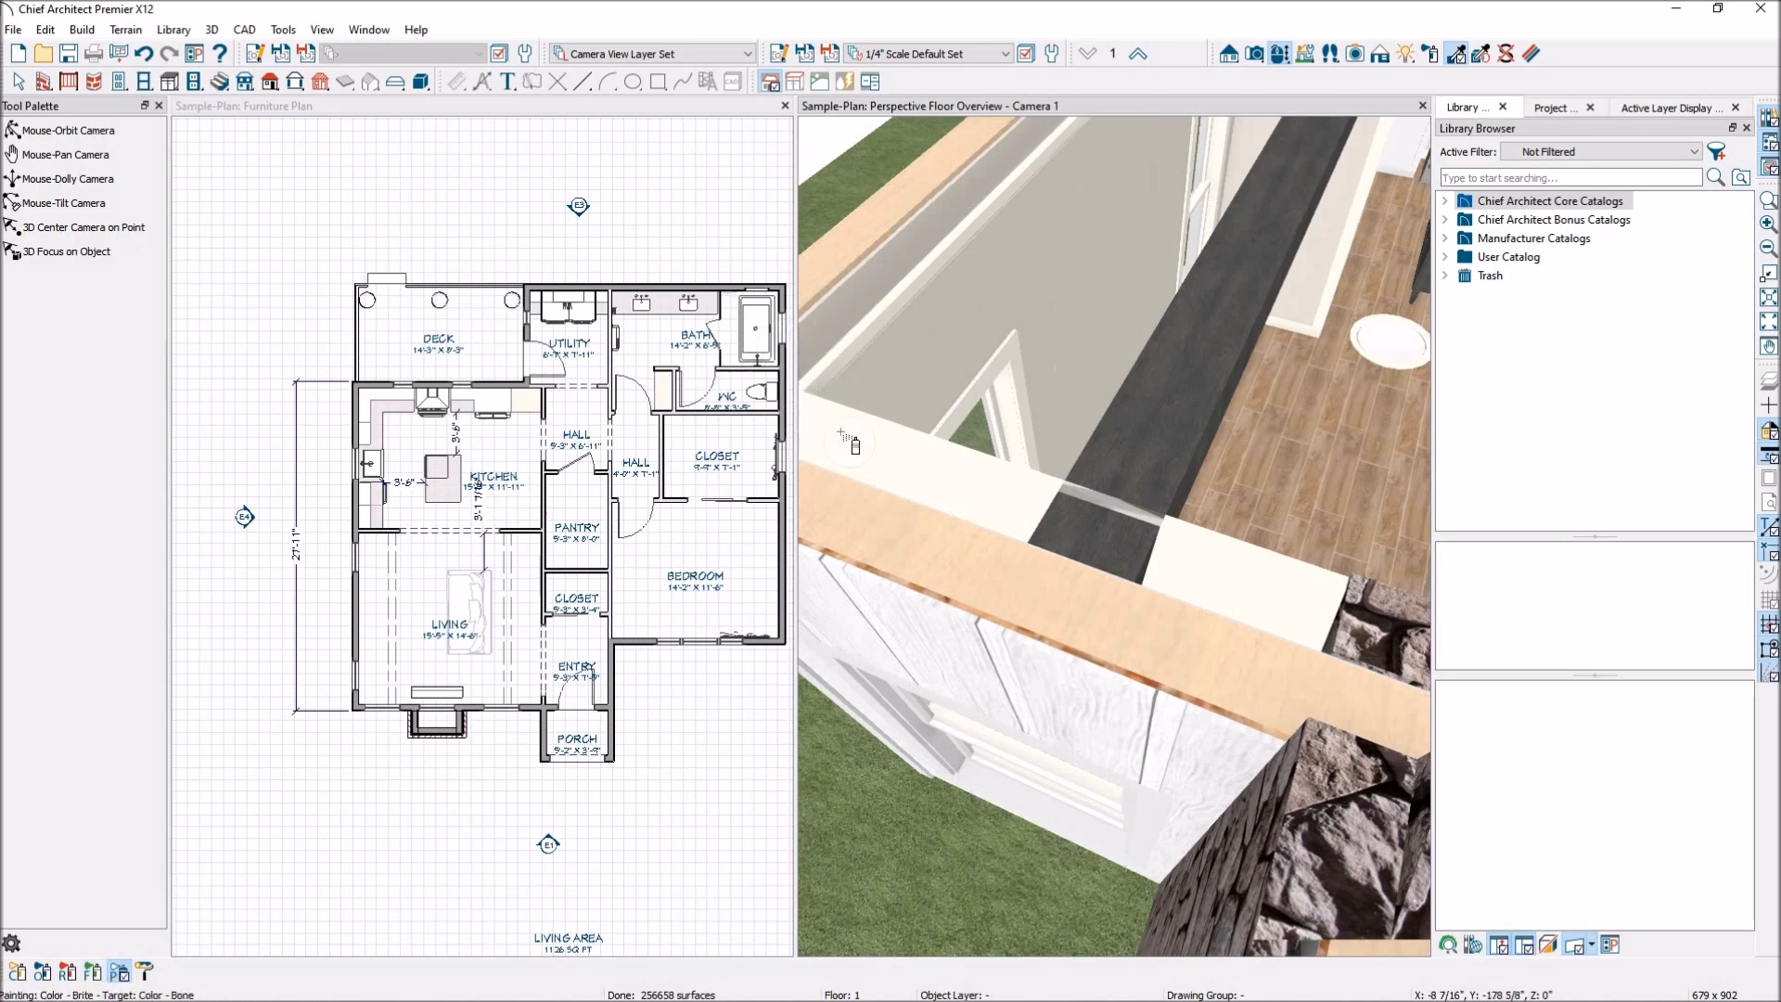
{"action": "left_click", "coordinate": [992, 374]}
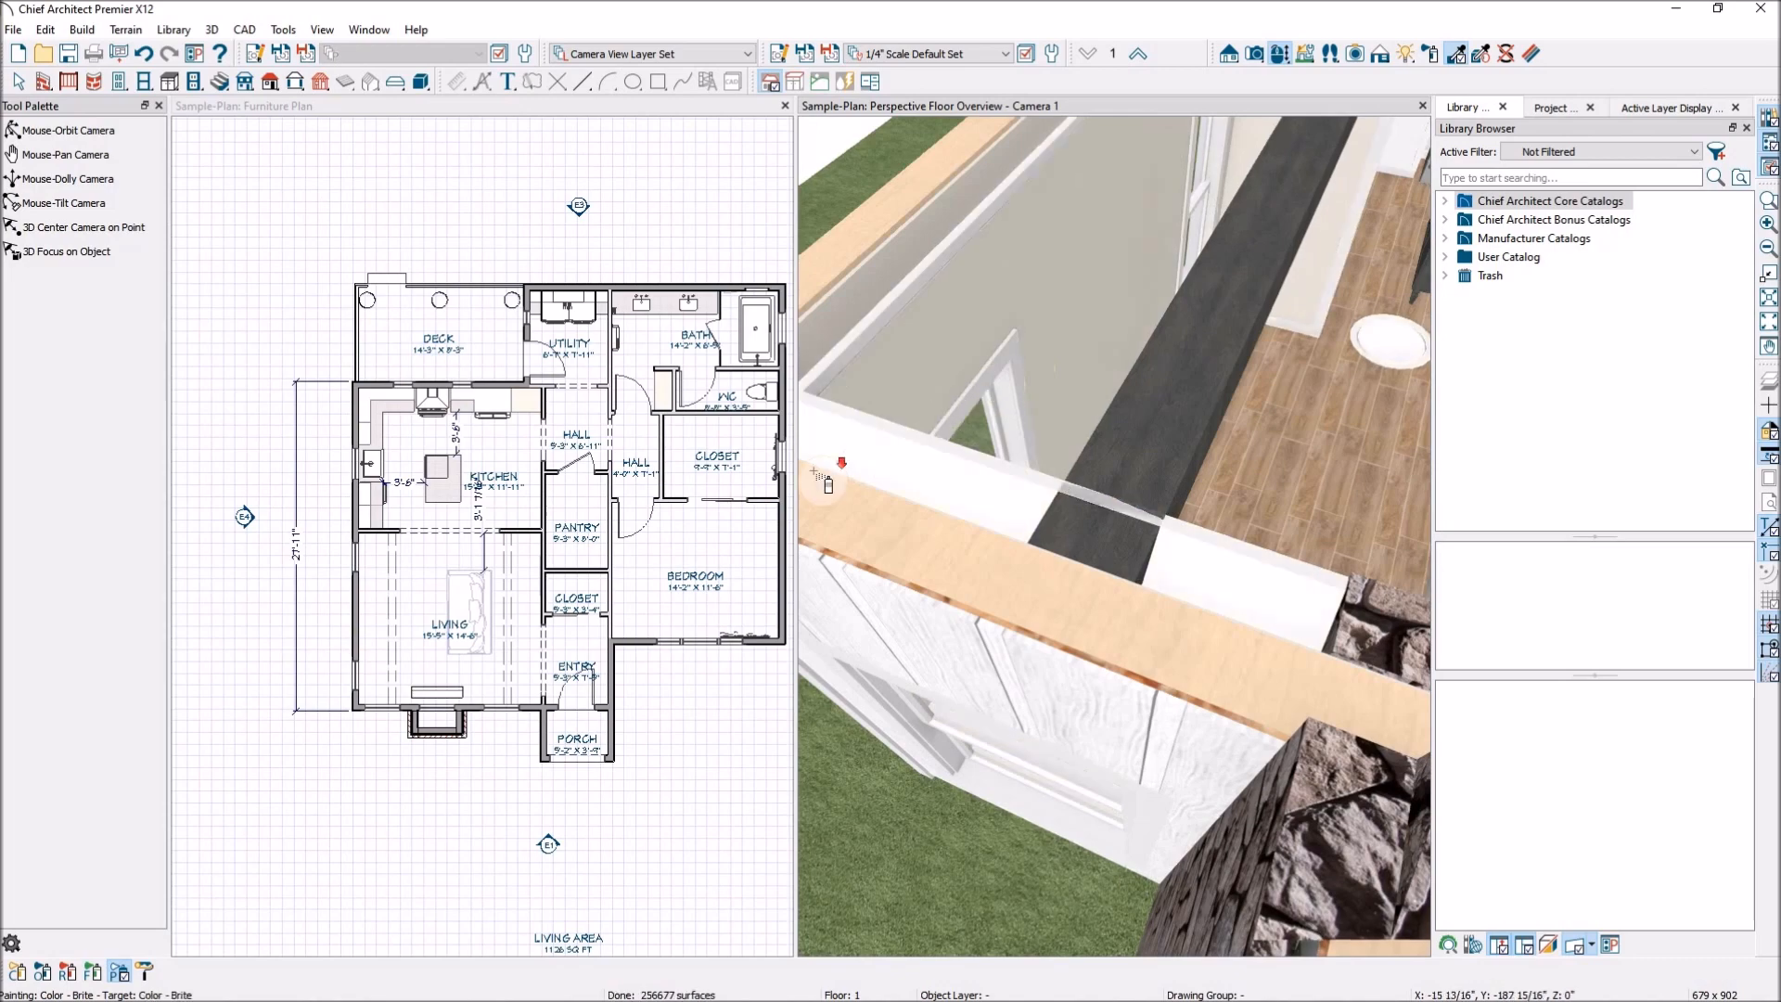
Examine the repainted trim in the living room and the other rooms of the house
{"action": "scroll", "coordinate": [817, 445], "scroll_direction": "down", "scroll_amount": 5}
{"action": "scroll", "coordinate": [823, 452], "scroll_direction": "down", "scroll_amount": 3}
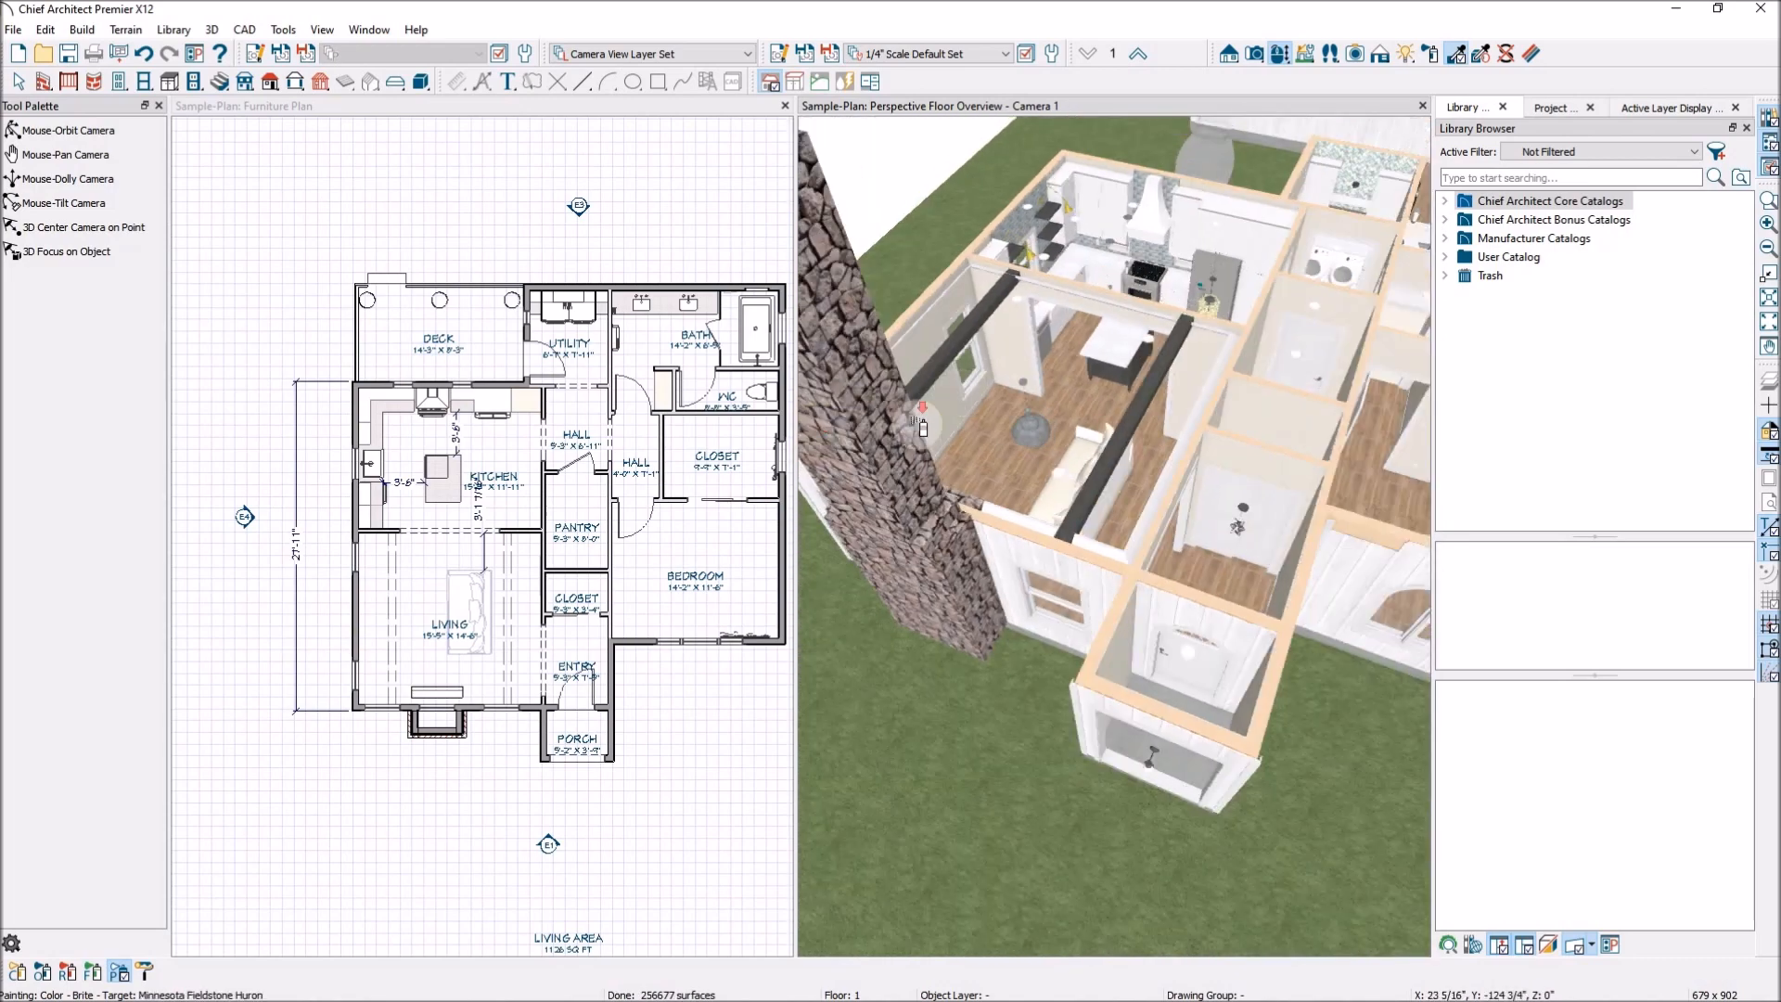
{"action": "scroll", "coordinate": [918, 423], "scroll_direction": "down", "scroll_amount": 4}
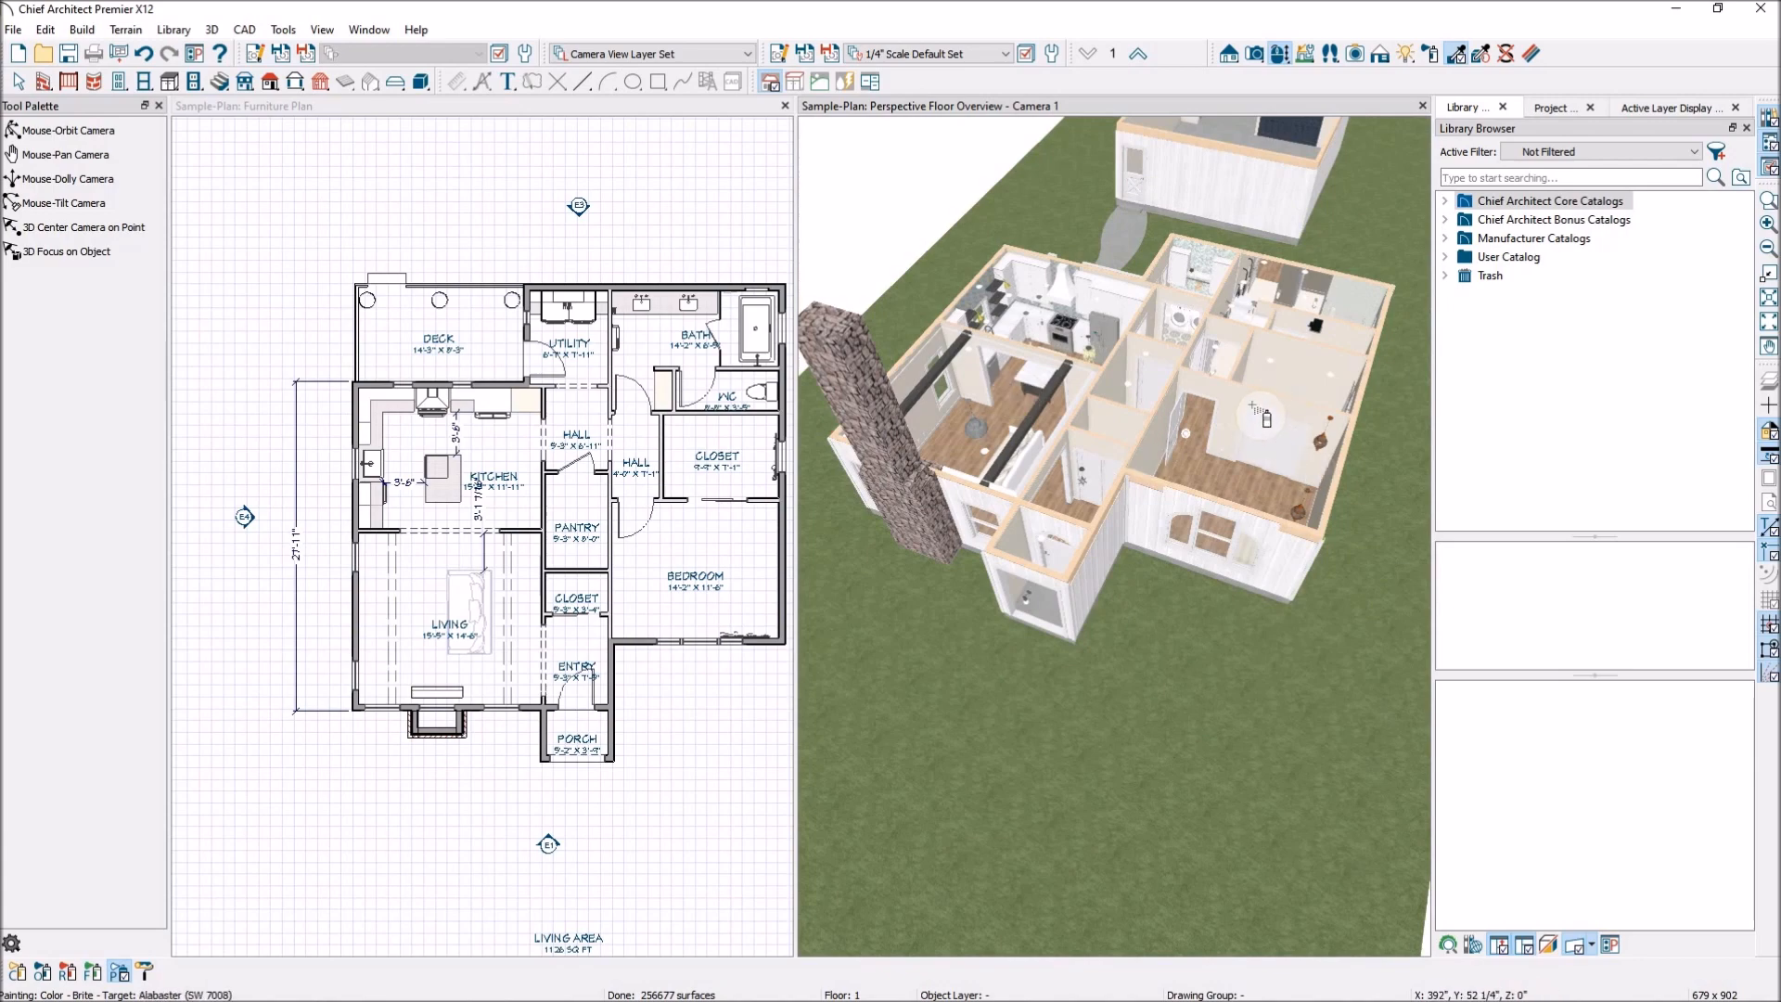
{"action": "scroll", "coordinate": [1269, 390], "scroll_direction": "up", "scroll_amount": 1}
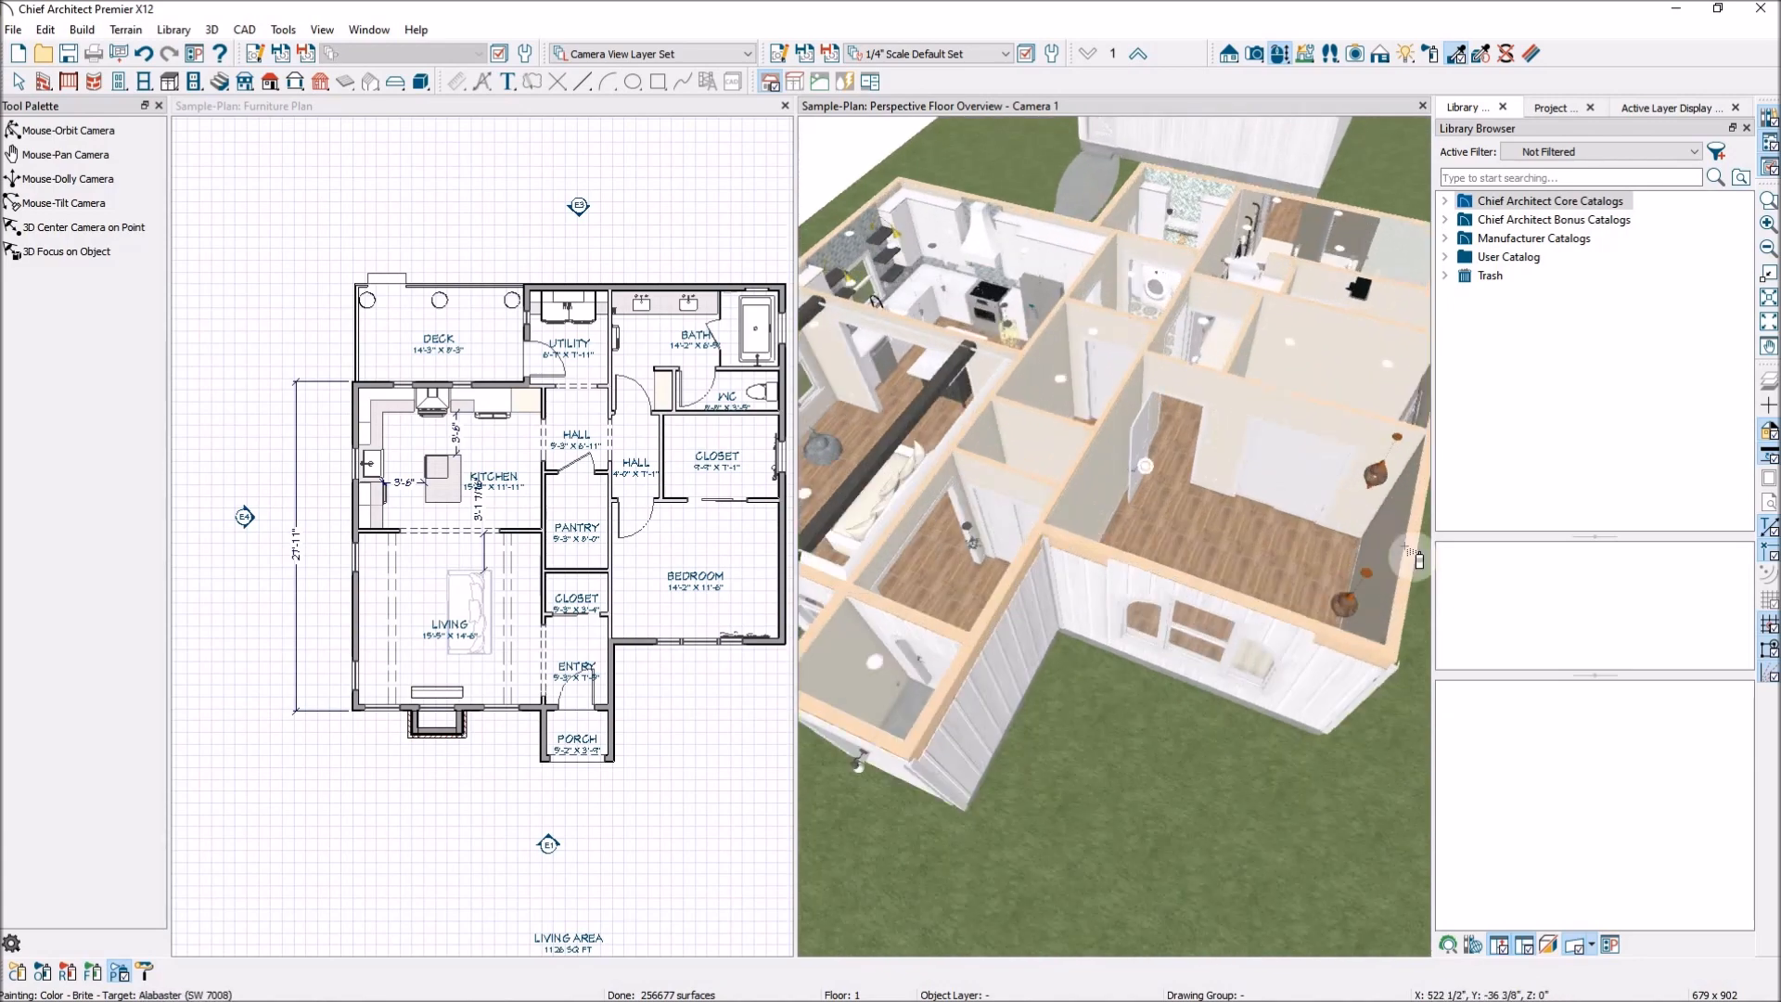
{"action": "scroll", "coordinate": [1404, 566], "scroll_direction": "up", "scroll_amount": 2}
{"action": "scroll", "coordinate": [1405, 591], "scroll_direction": "down", "scroll_amount": 1}
{"action": "scroll", "coordinate": [1401, 589], "scroll_direction": "down", "scroll_amount": 1}
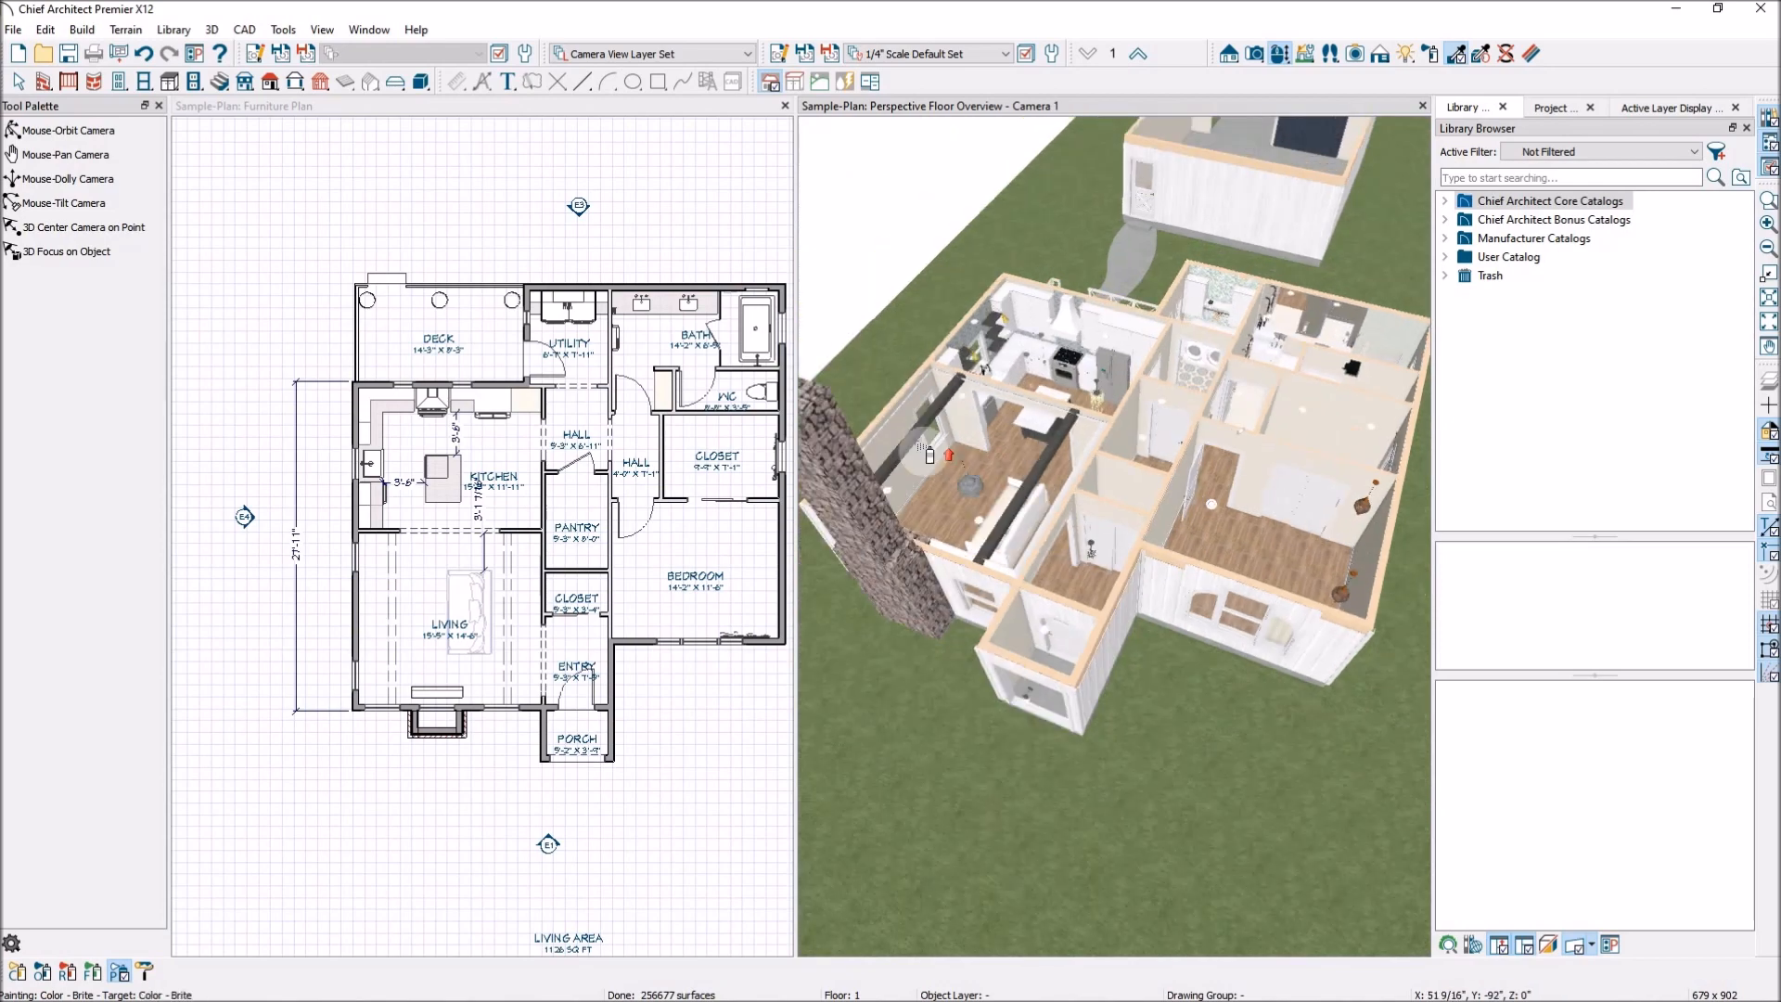
{"action": "scroll", "coordinate": [1001, 473], "scroll_direction": "up", "scroll_amount": 3}
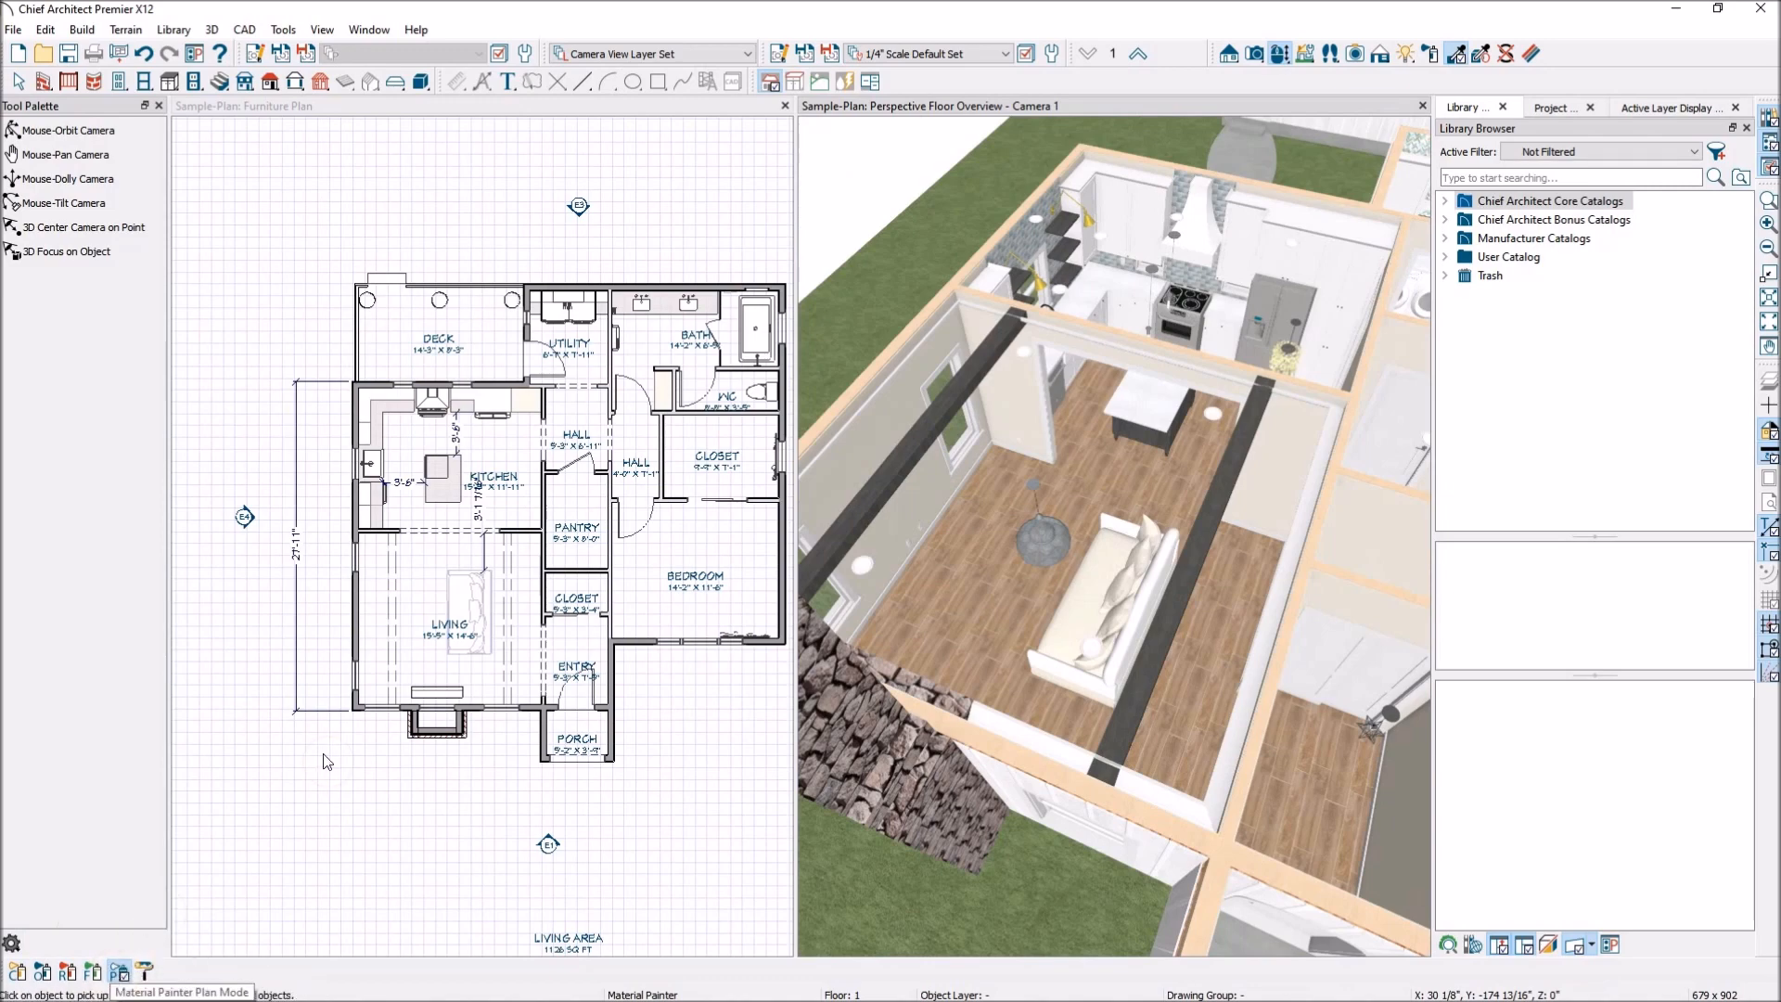
{"action": "scroll", "coordinate": [1118, 604], "scroll_direction": "down", "scroll_amount": 1}
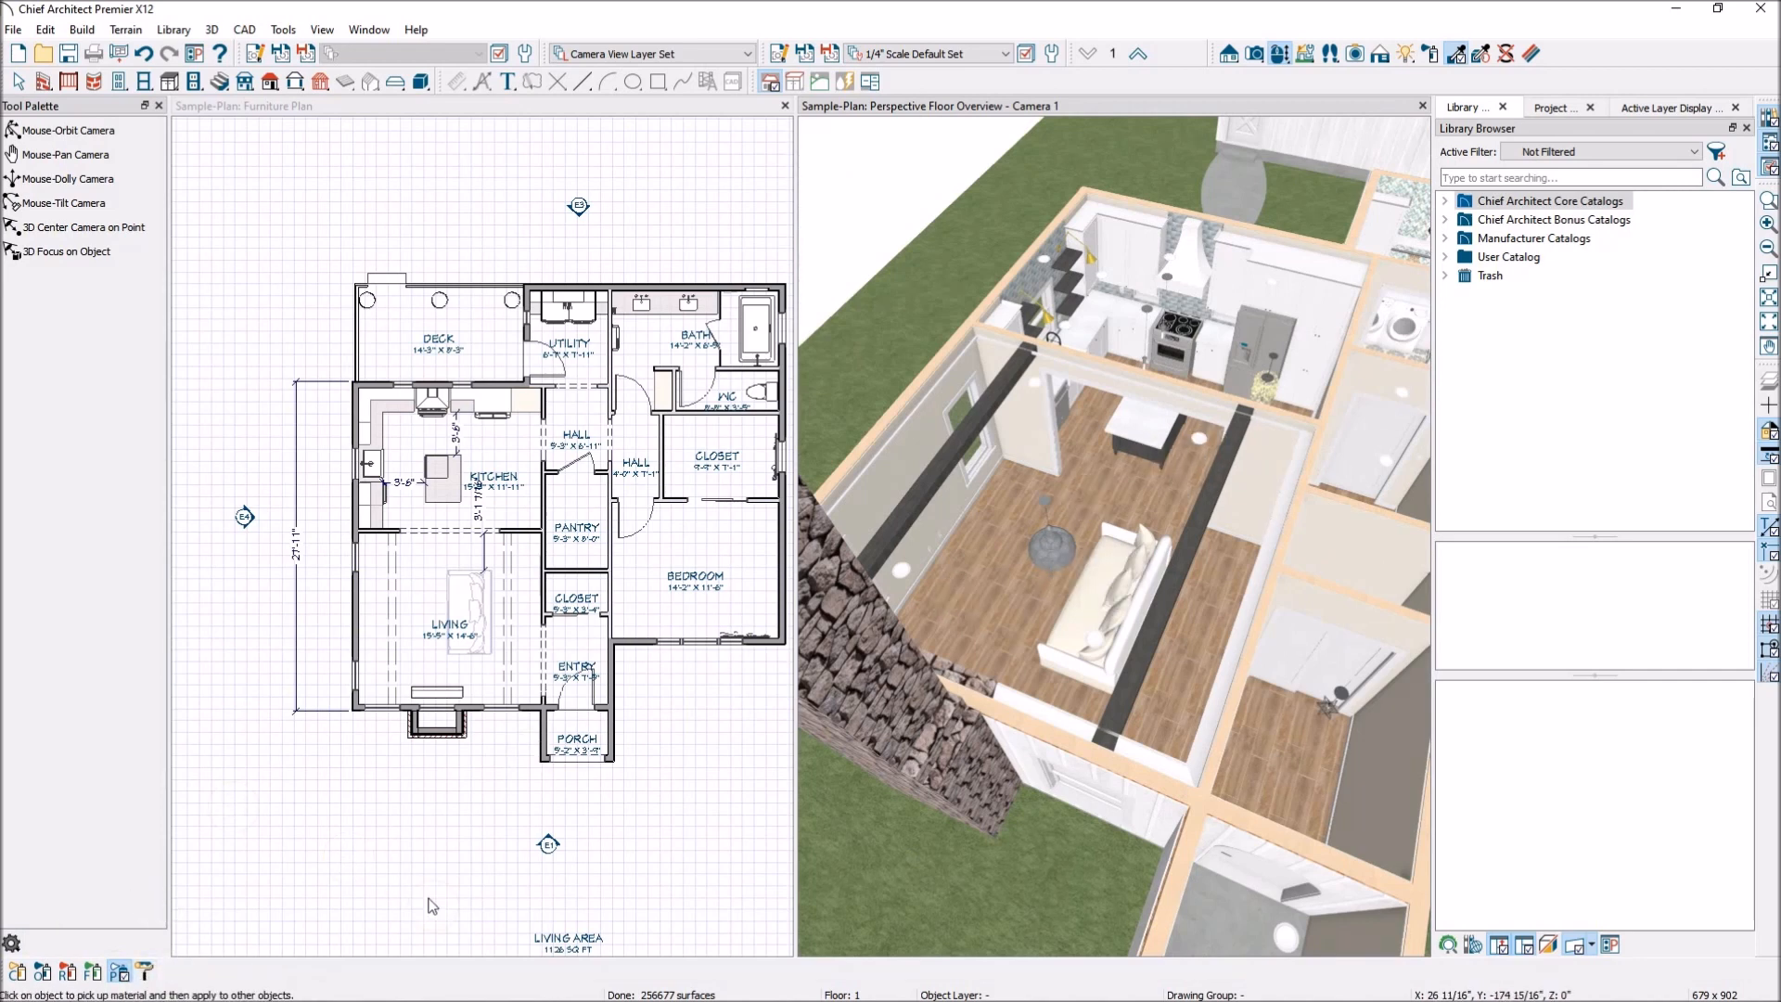
Start the Material Painter for the exterior wall beside the chimney and browse the material library to the manufacturer catalogs
{"action": "left_click", "coordinate": [56, 130]}
{"action": "left_click_drag", "start_coordinate": [972, 673], "coordinate": [1047, 430]}
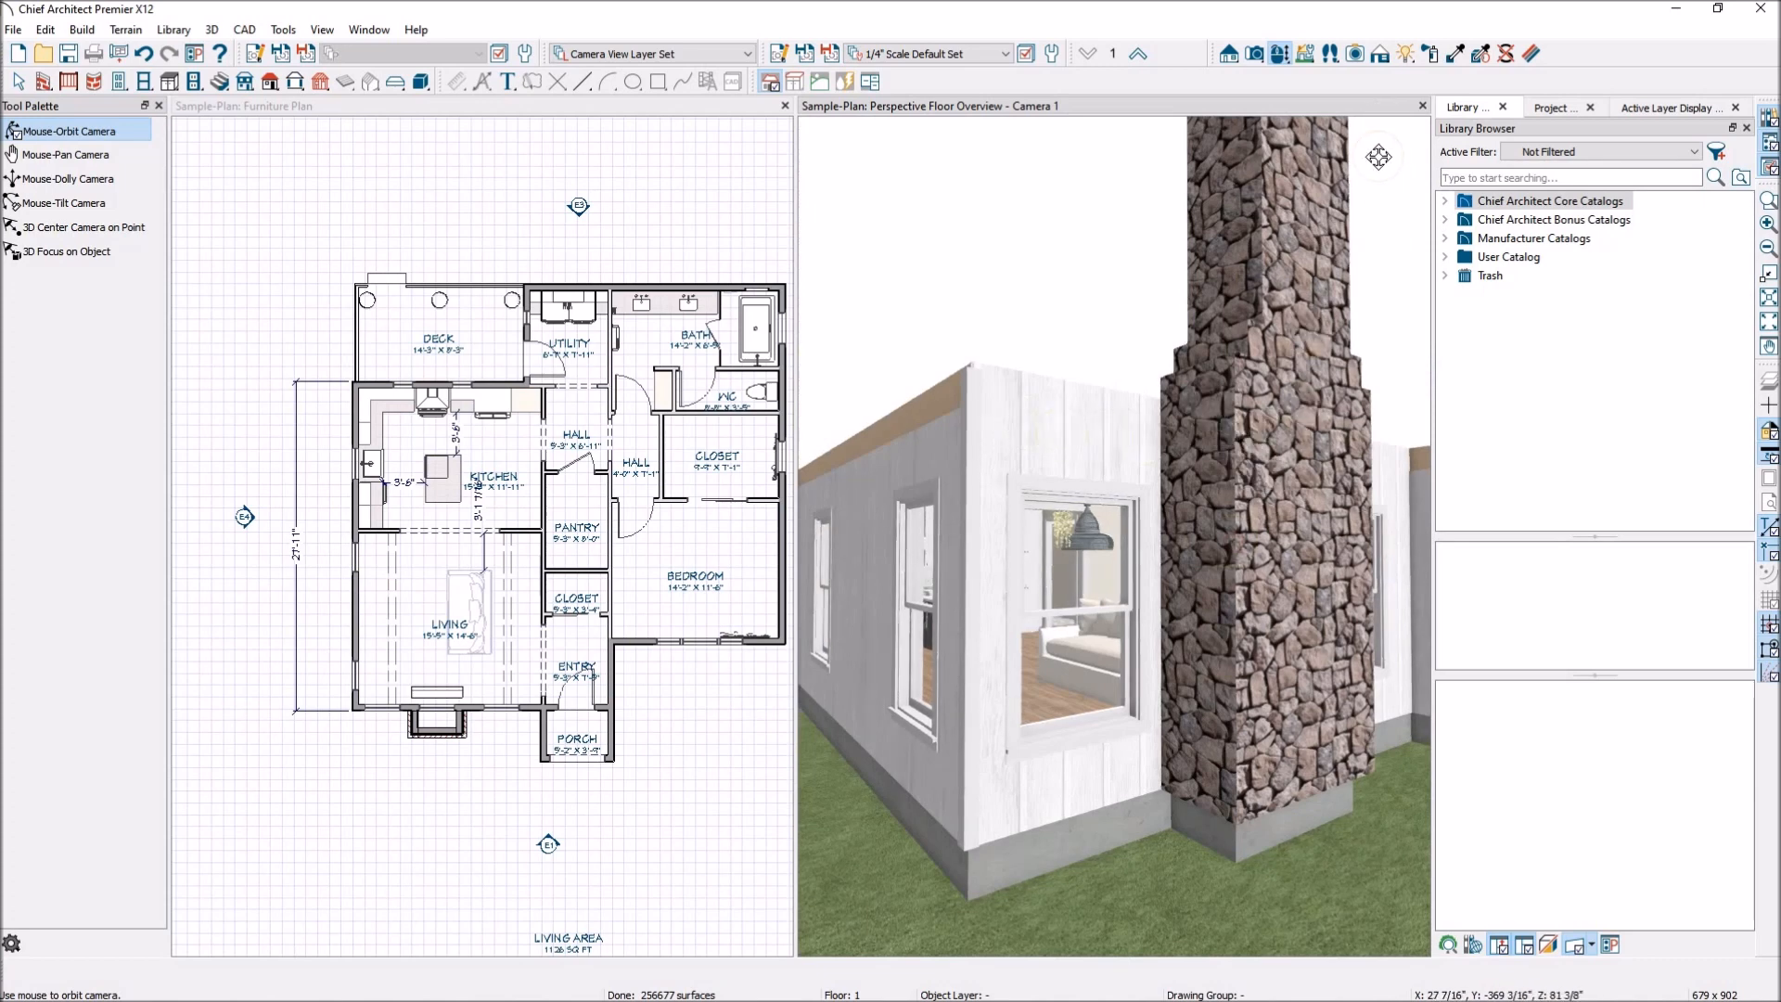
{"action": "left_click", "coordinate": [1432, 56]}
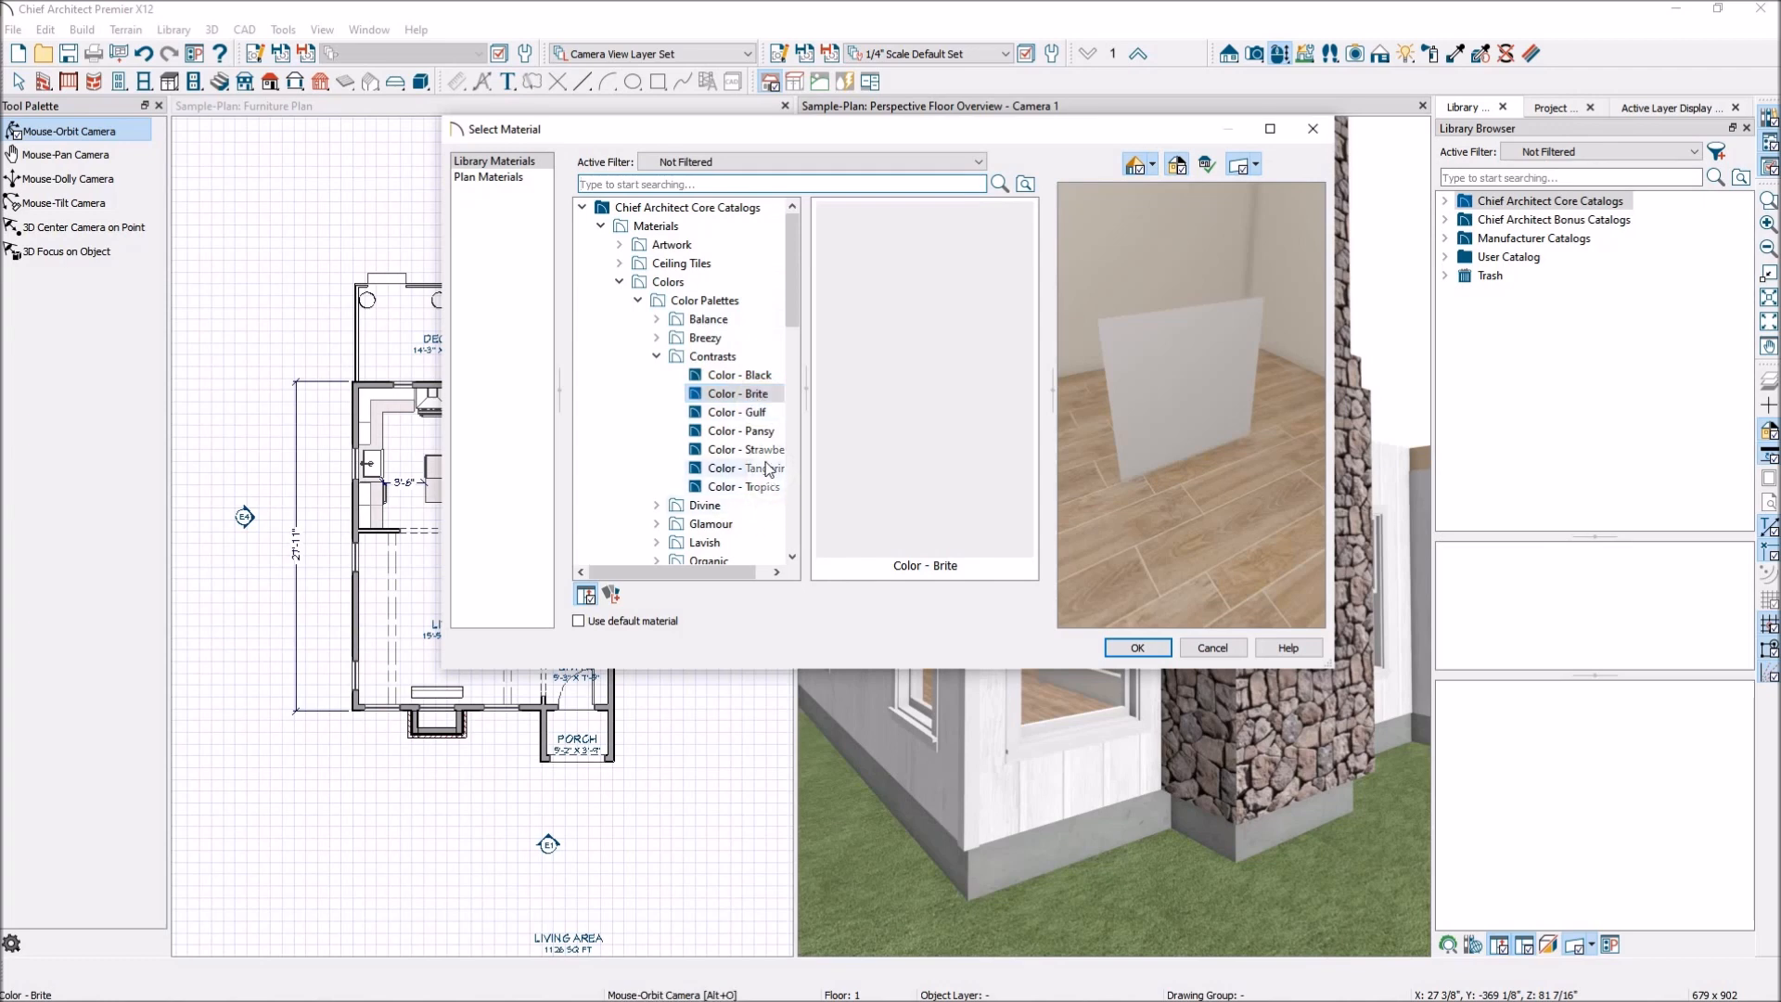
{"action": "left_click", "coordinate": [658, 356]}
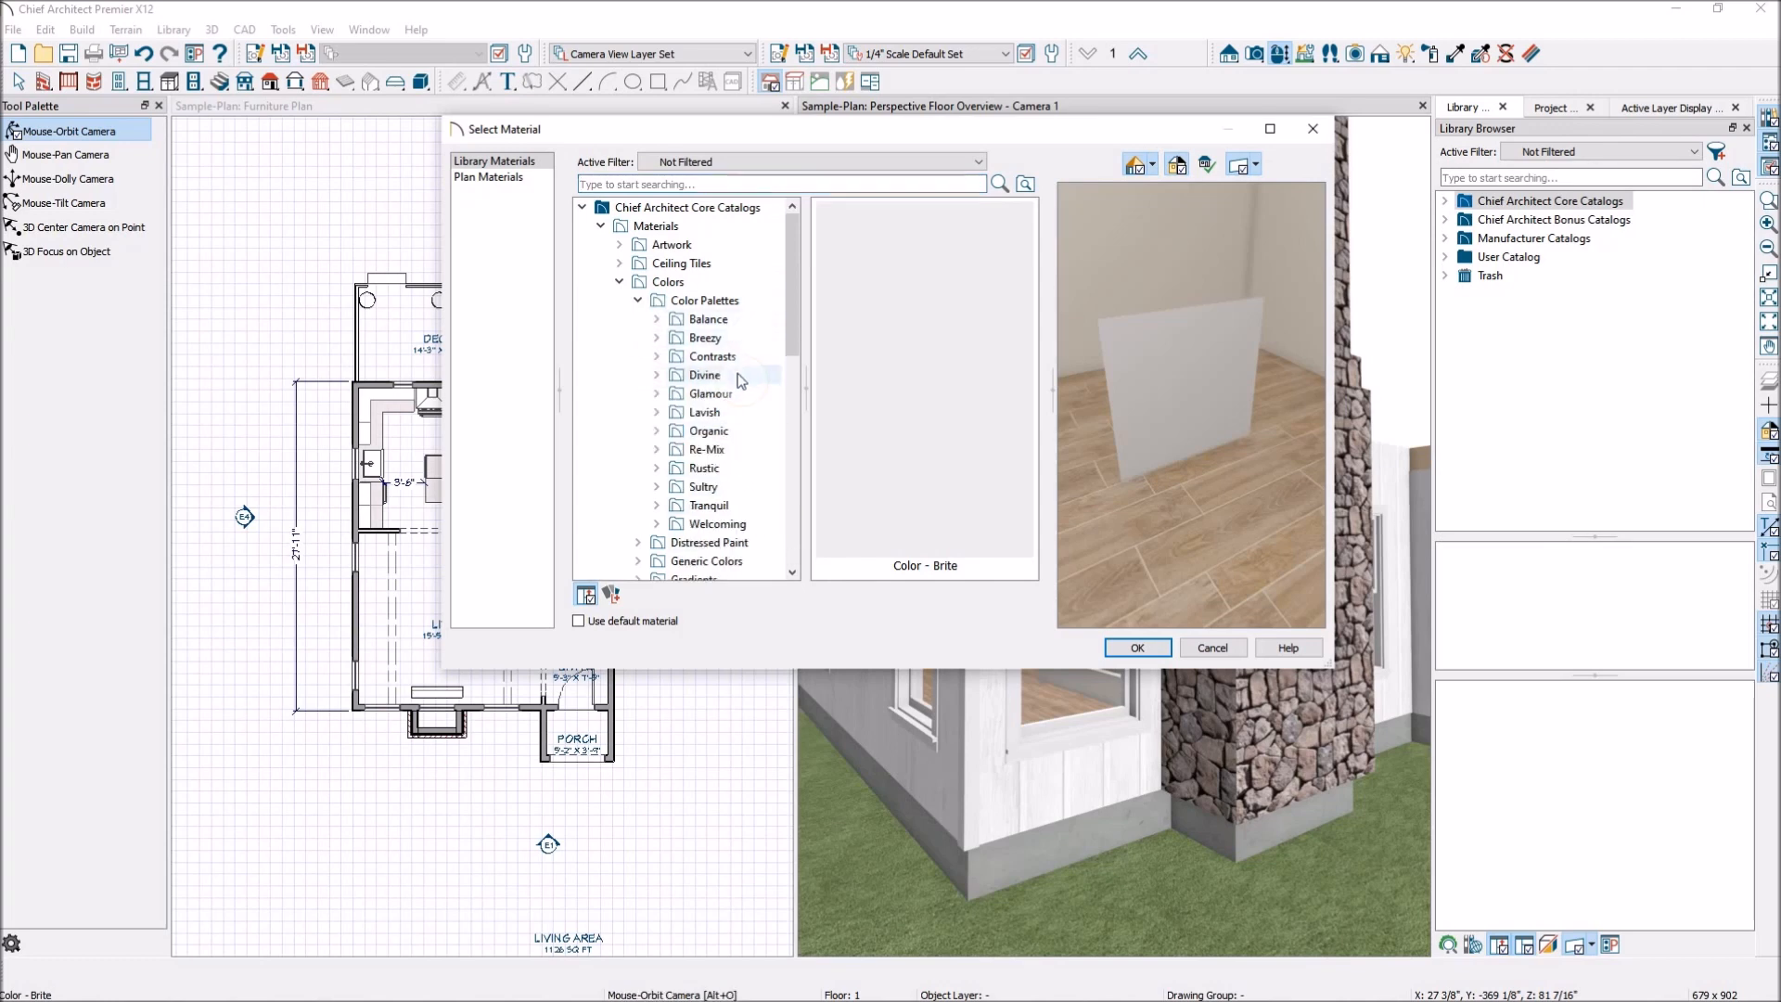
{"action": "left_click", "coordinate": [620, 282]}
{"action": "scroll", "coordinate": [742, 332], "scroll_direction": "down", "scroll_amount": 5}
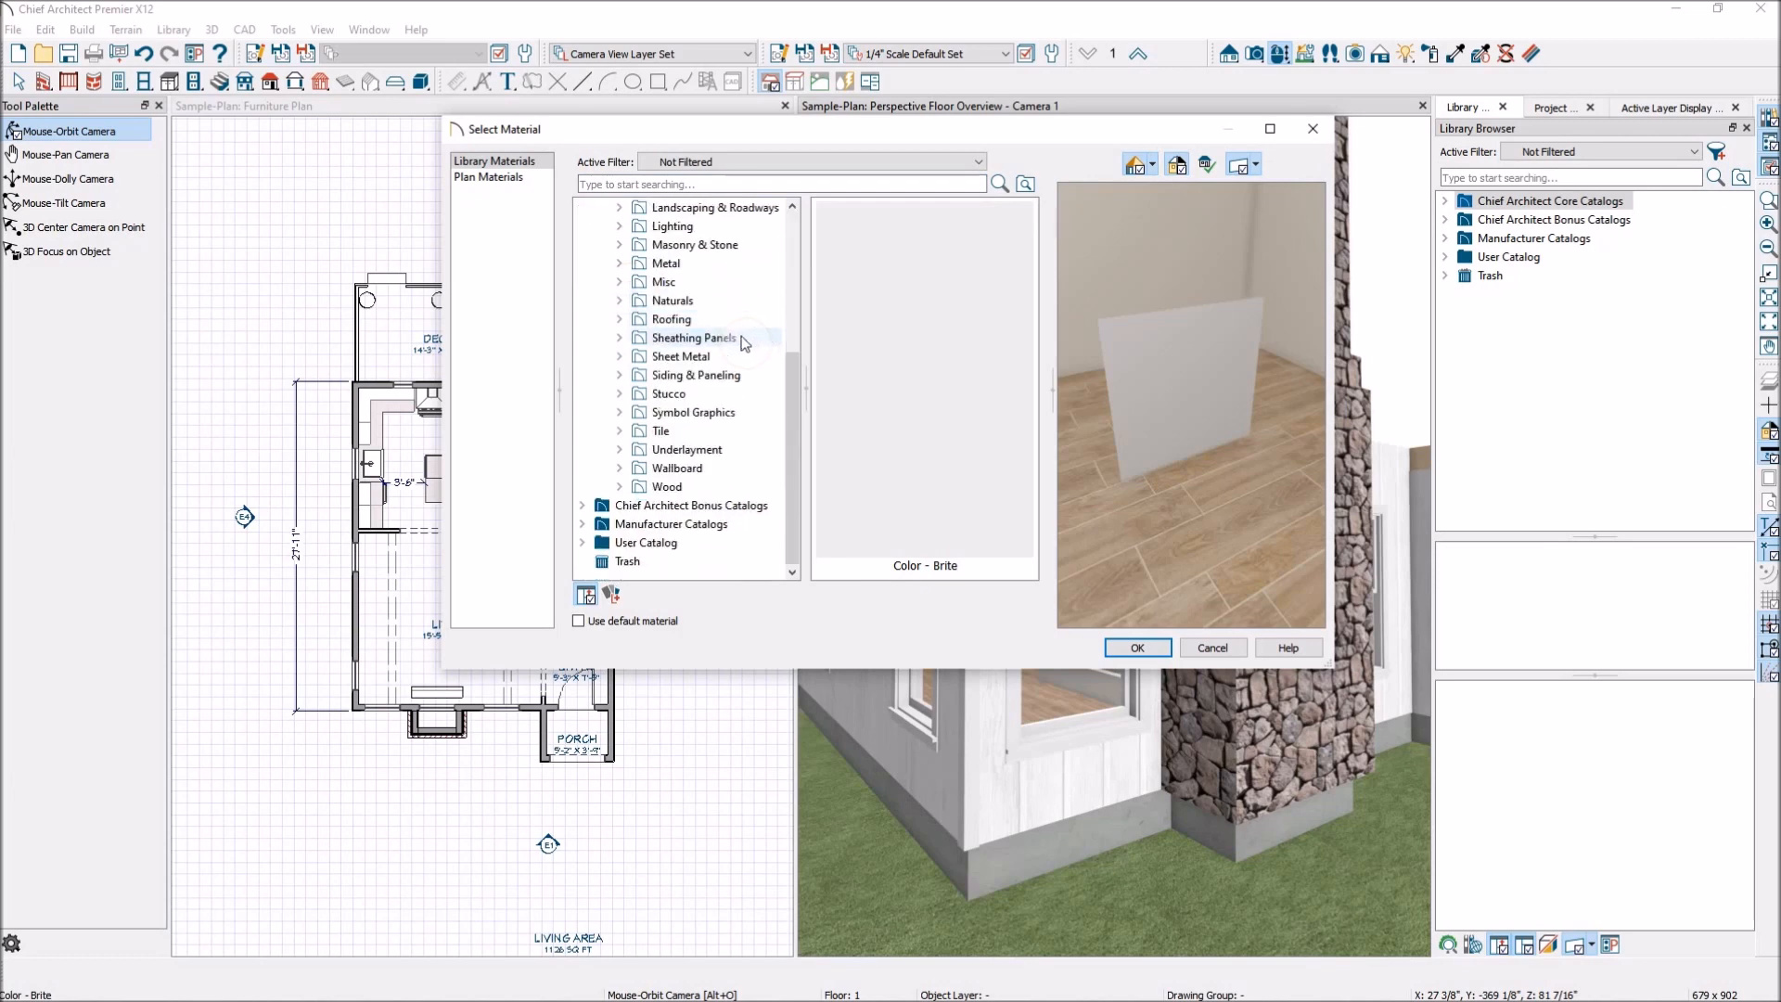
{"action": "left_click", "coordinate": [583, 524]}
{"action": "scroll", "coordinate": [748, 396], "scroll_direction": "down", "scroll_amount": 10}
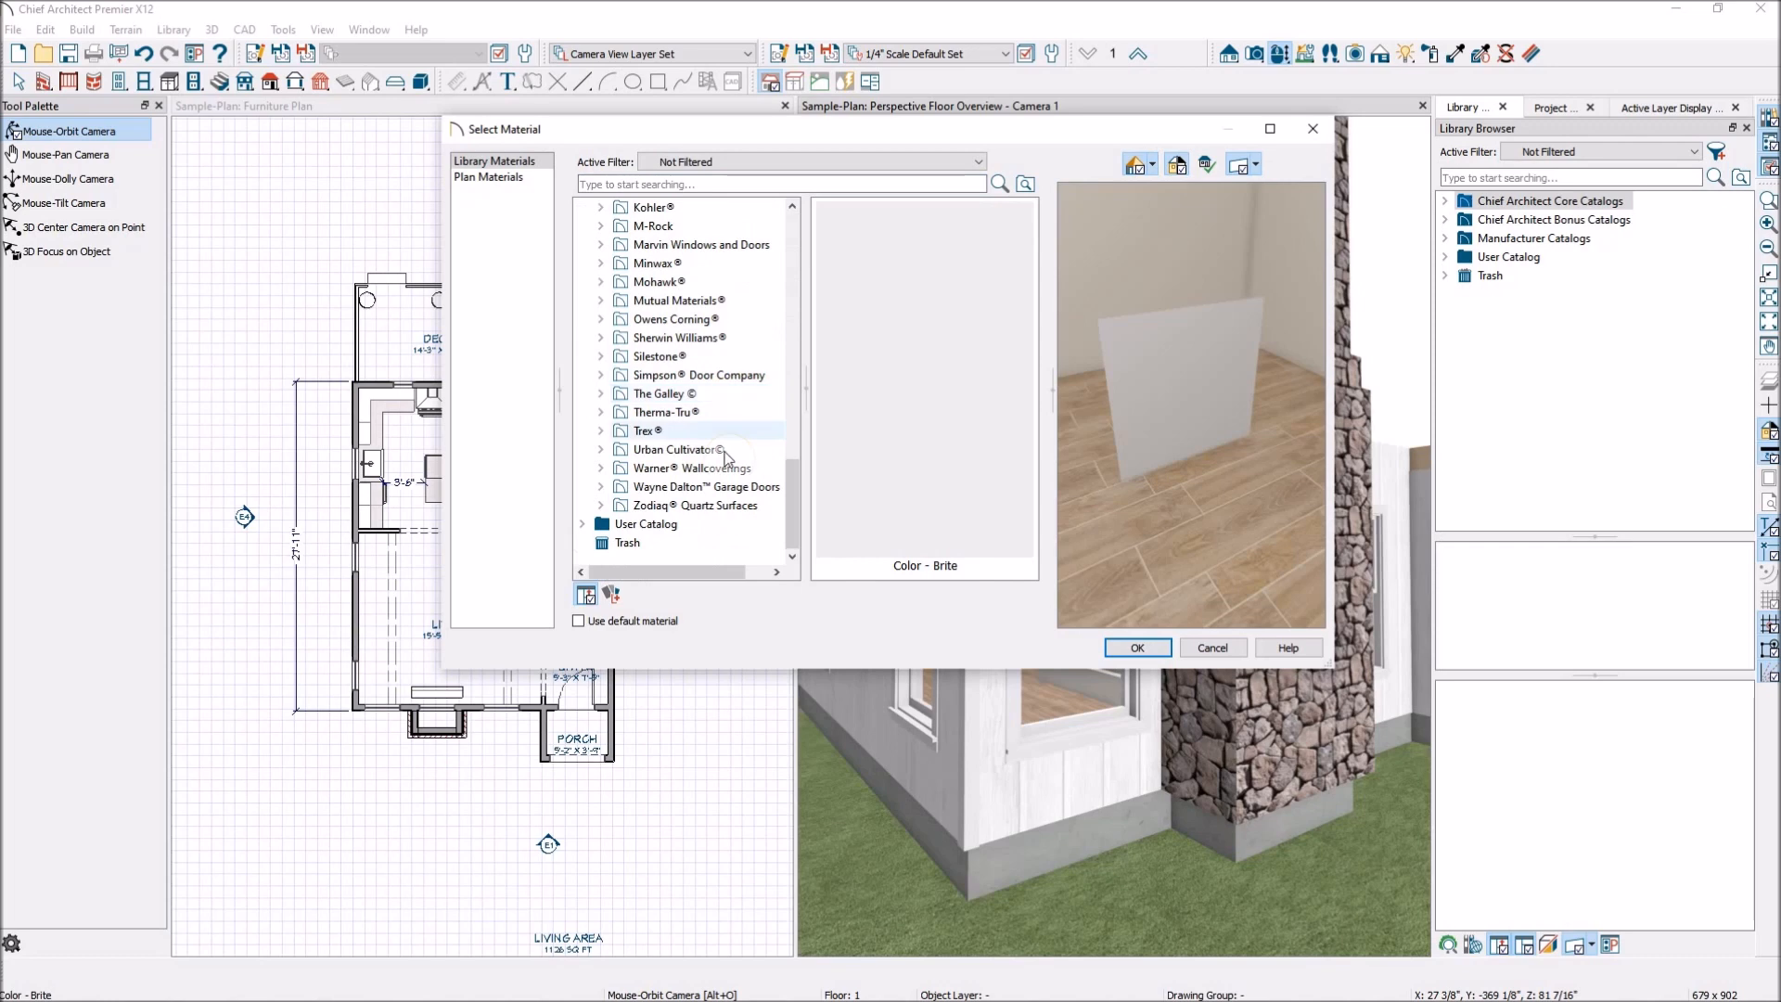
Choose the Cay (SW 6772) paint from the Blues in the Sherwin Williams Color Collection
{"action": "left_click", "coordinate": [681, 339]}
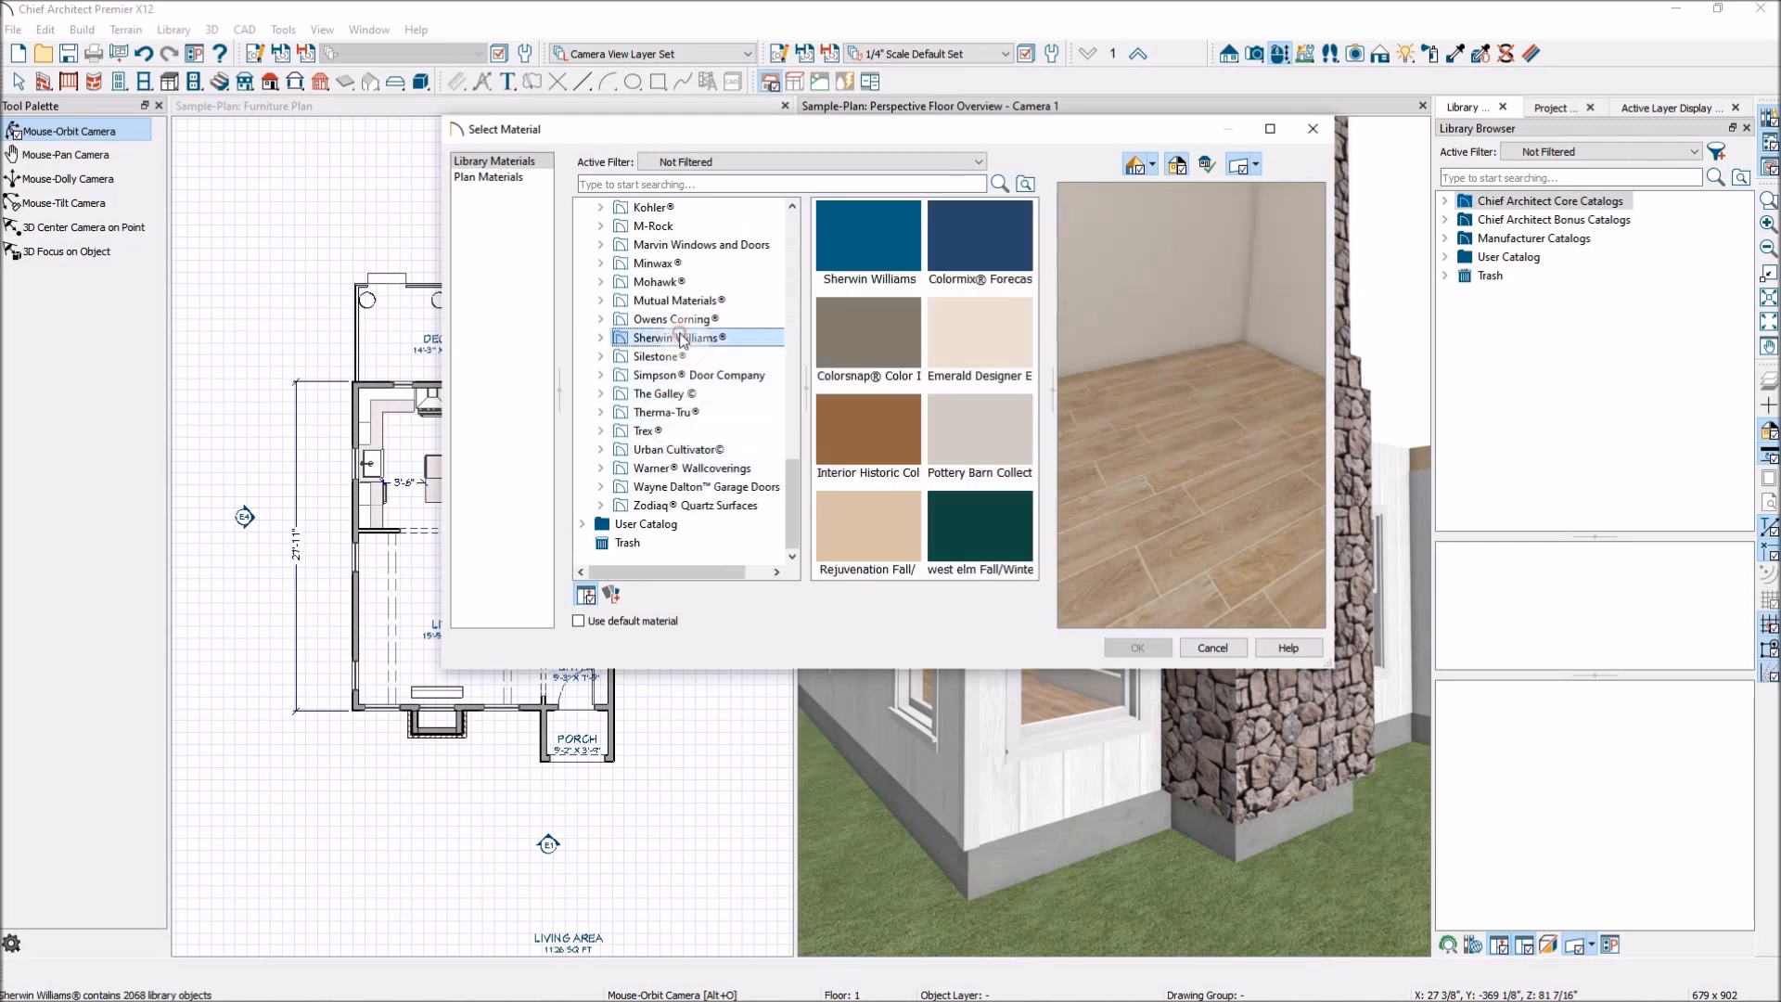
{"action": "double_click", "coordinate": [891, 234]}
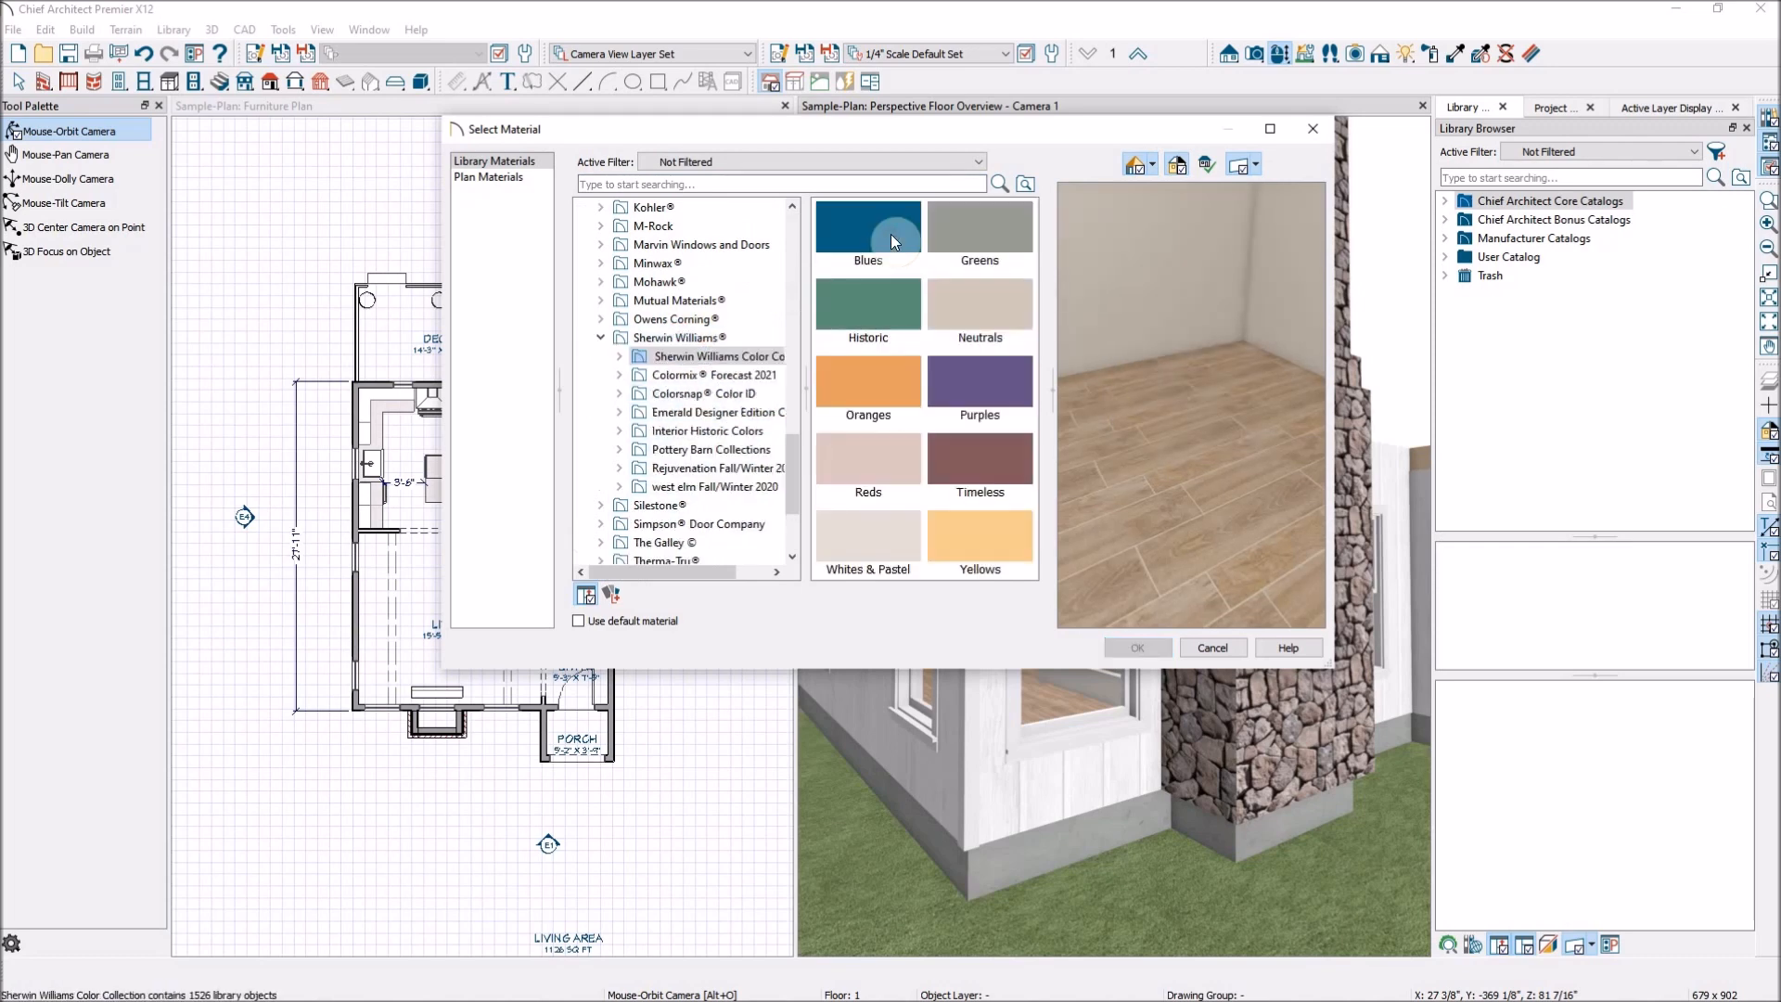
{"action": "double_click", "coordinate": [872, 212]}
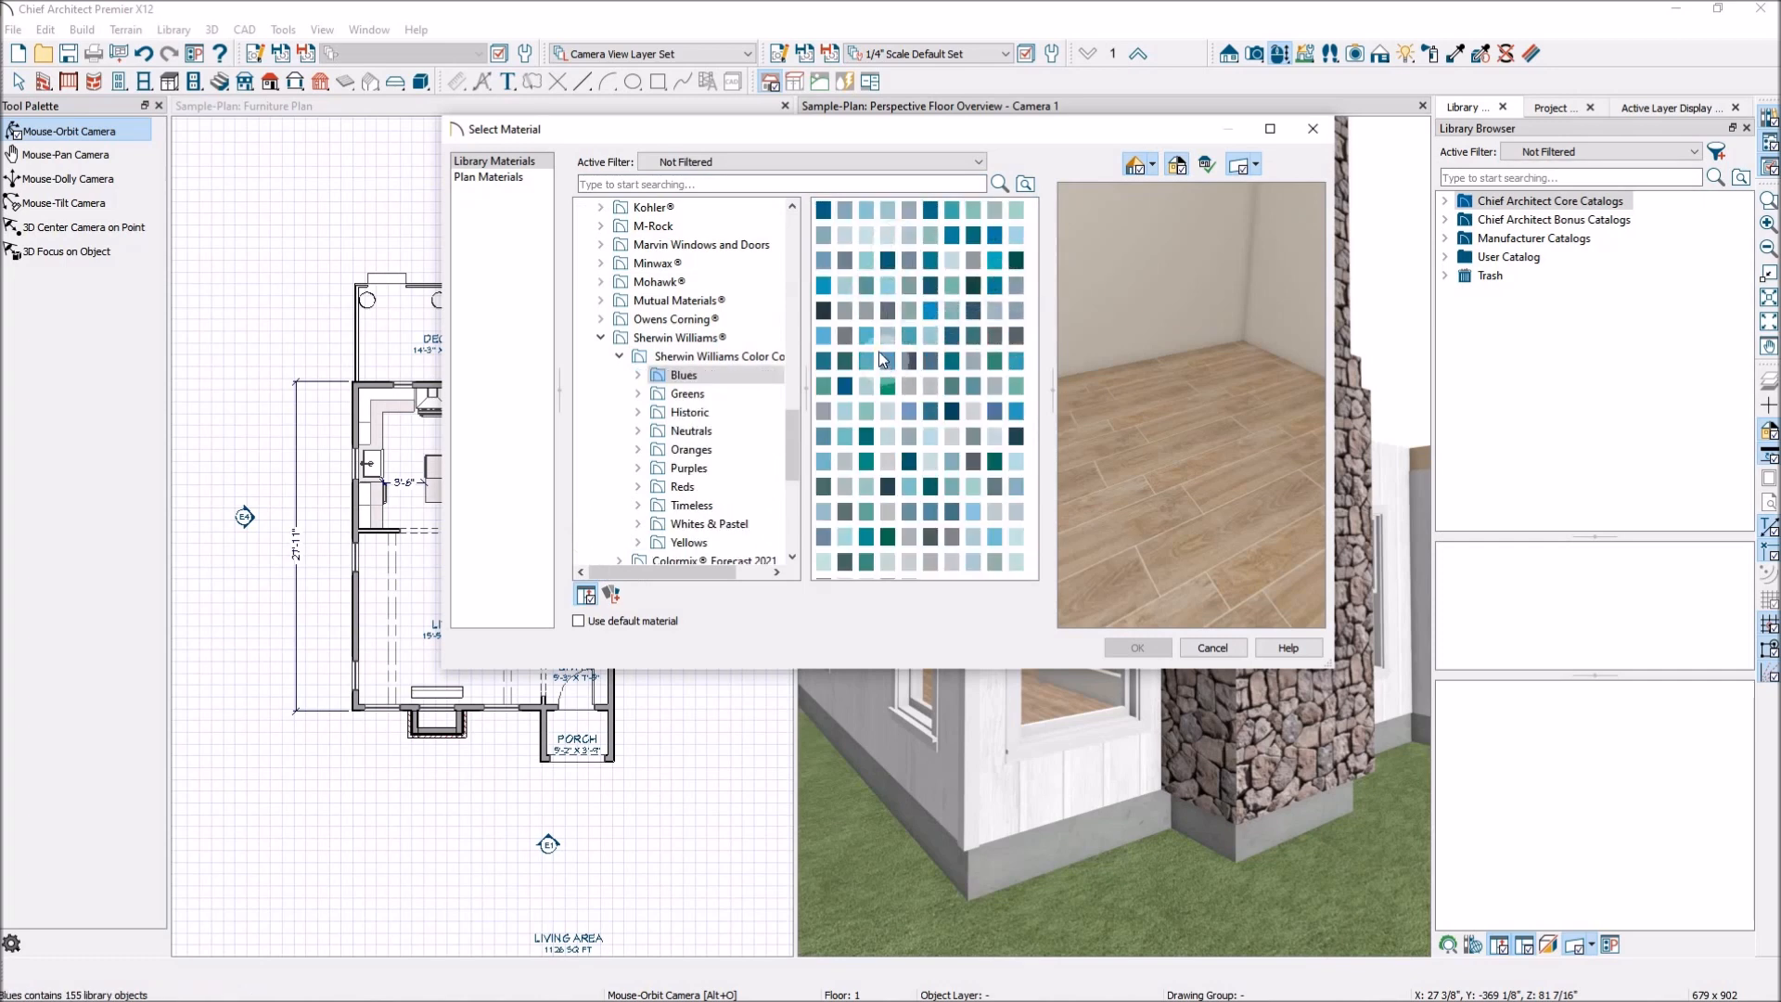
{"action": "left_click", "coordinate": [848, 287]}
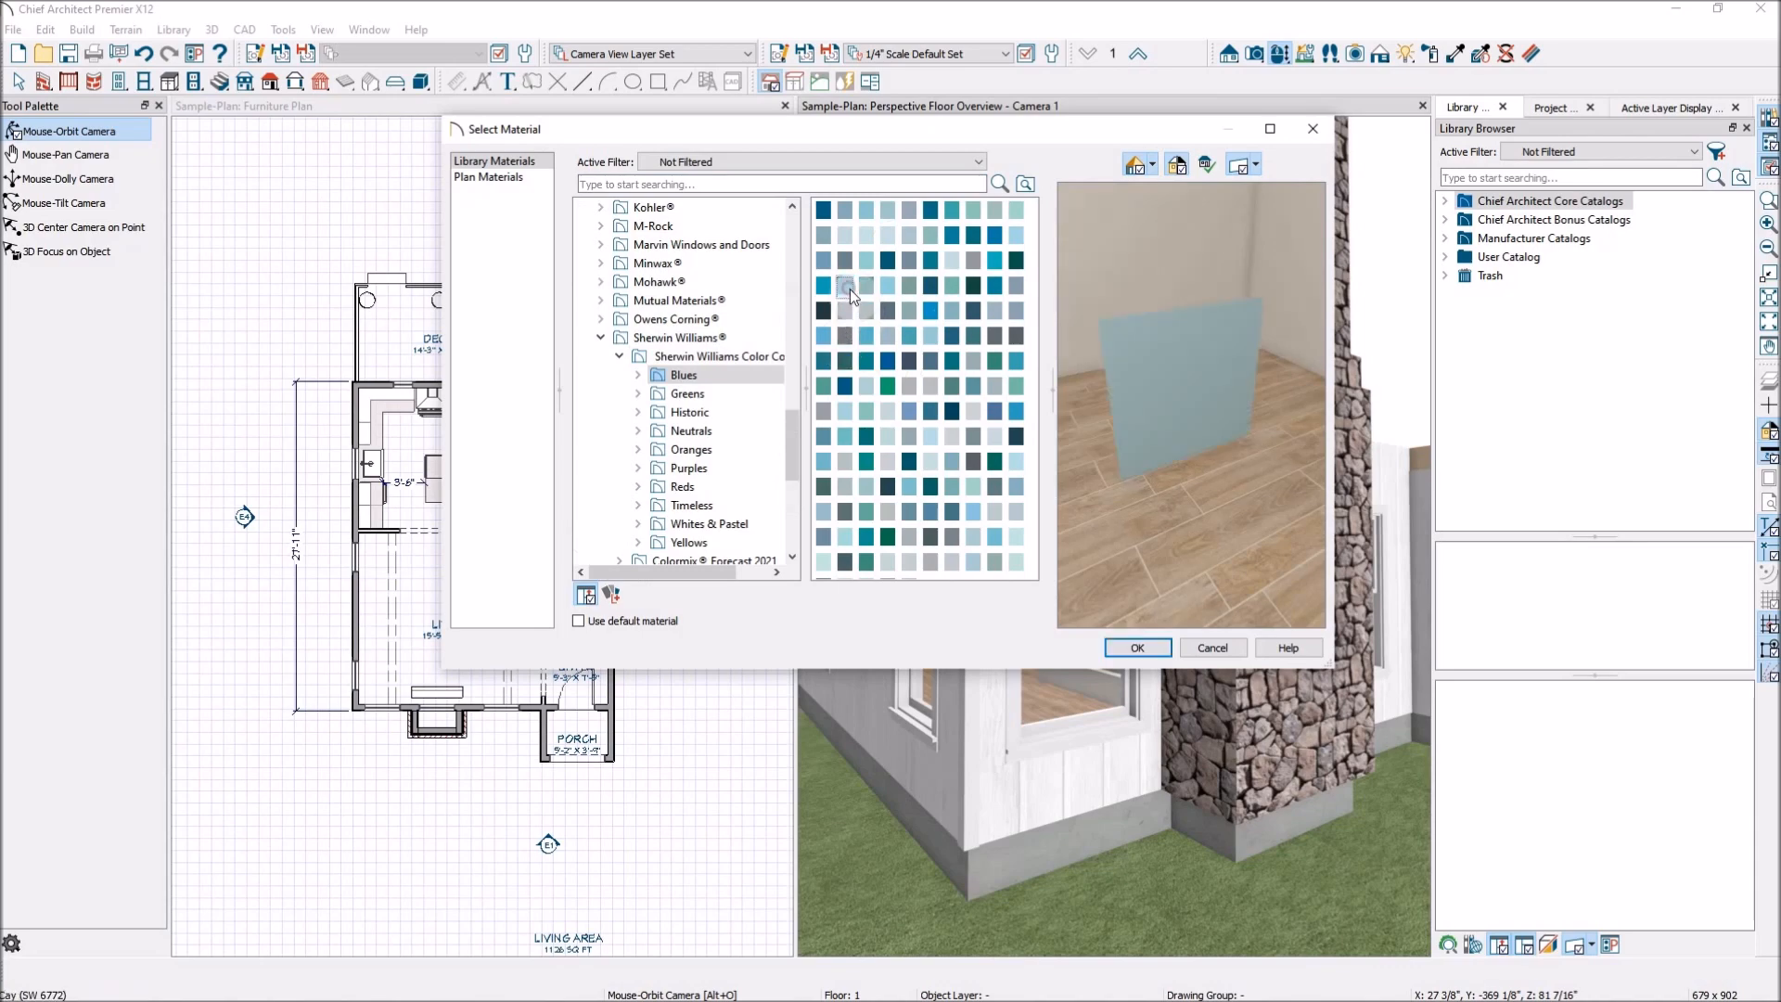
{"action": "left_click", "coordinate": [1148, 650]}
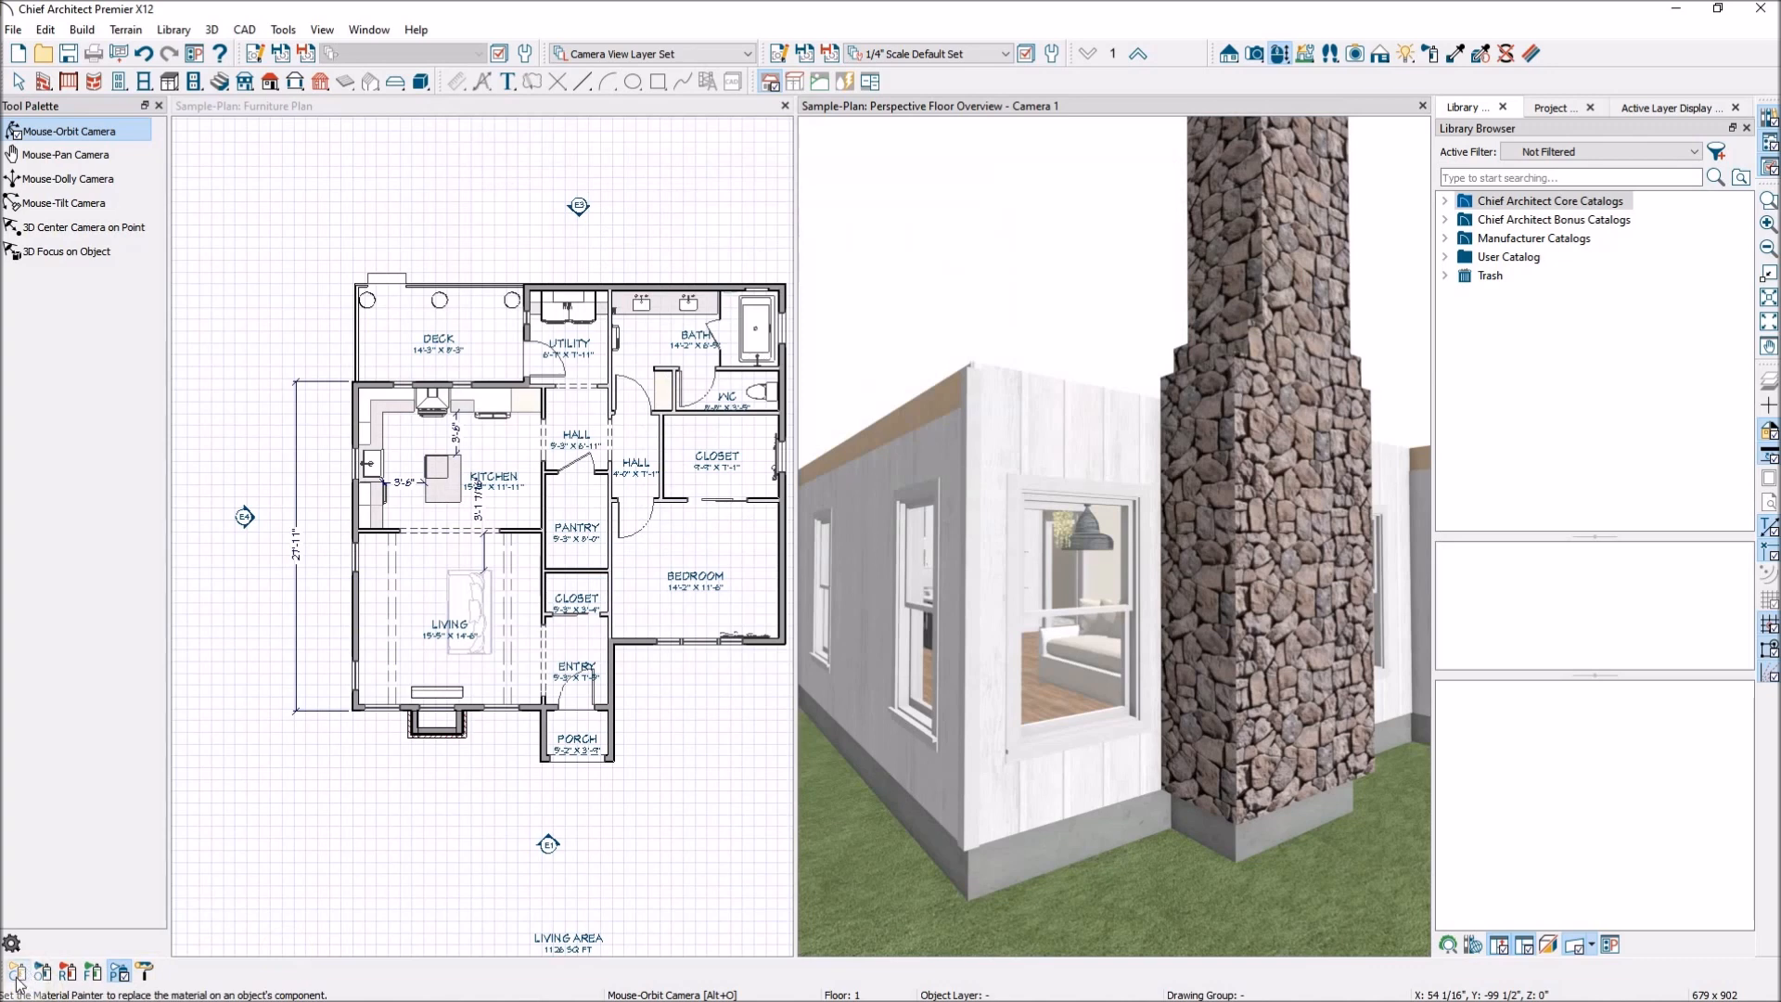
Paint the exterior siding beside the chimney with Cay (SW 6772) in component mode, blending the color with the existing material
{"action": "left_click", "coordinate": [146, 971]}
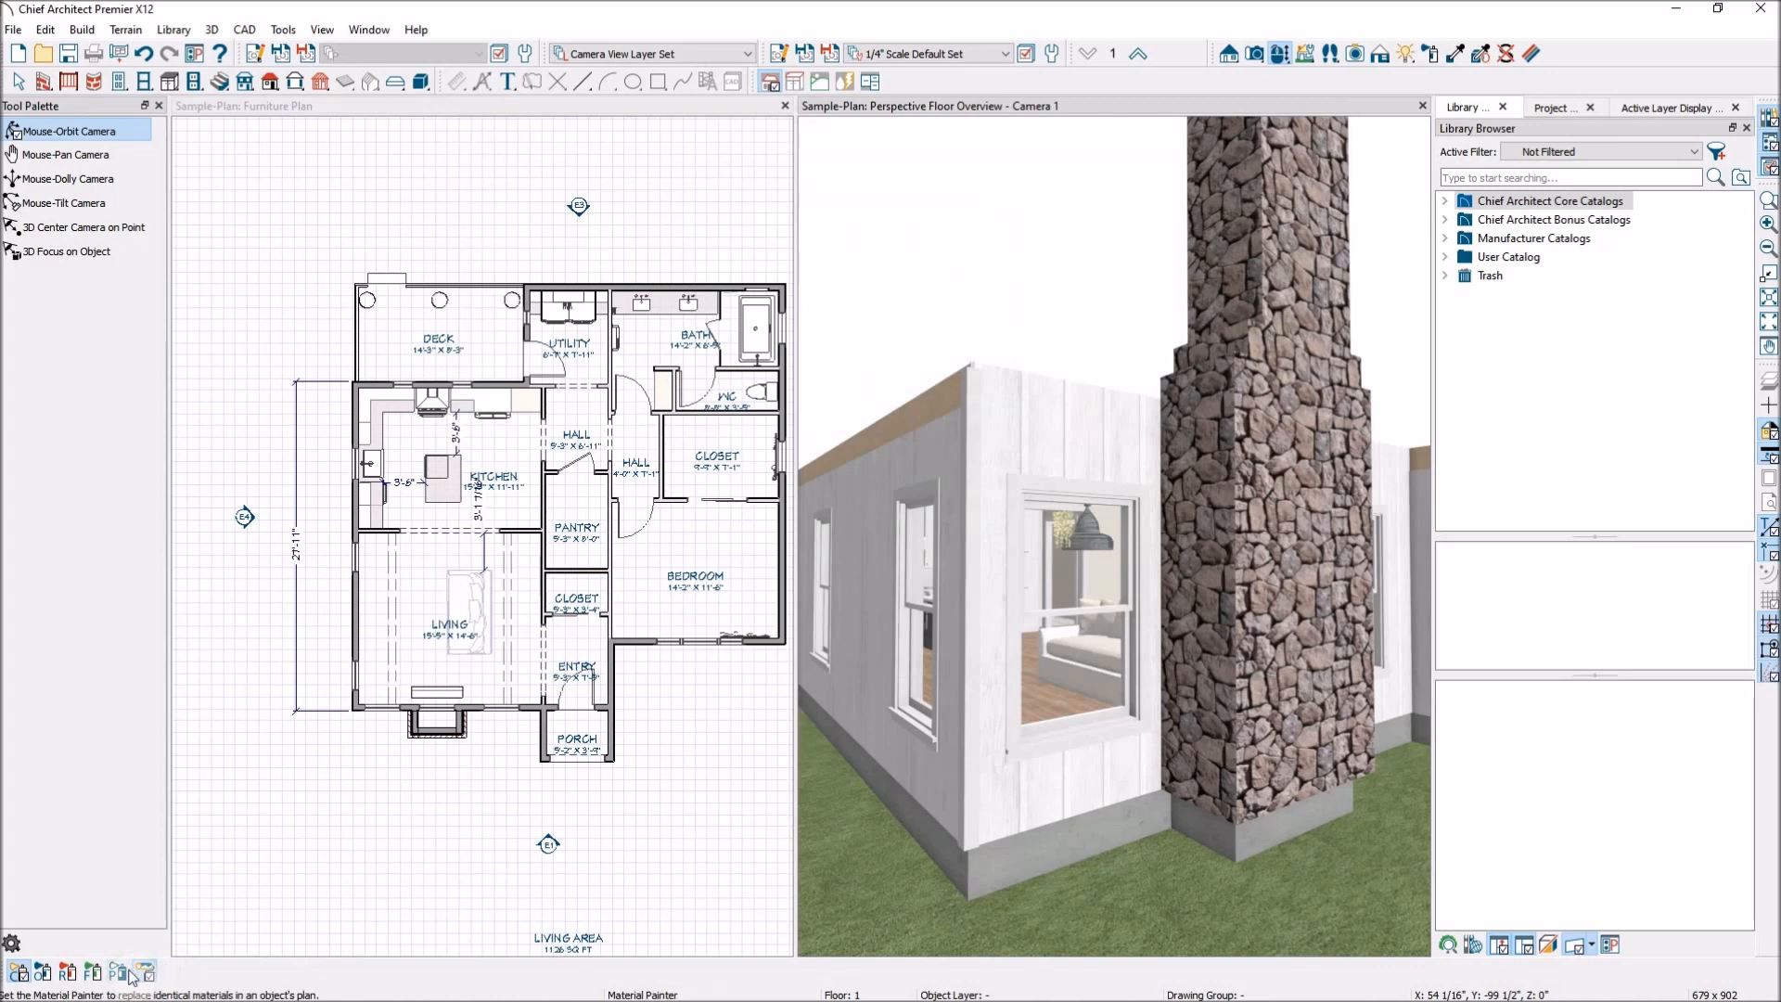
{"action": "left_click", "coordinate": [1039, 432]}
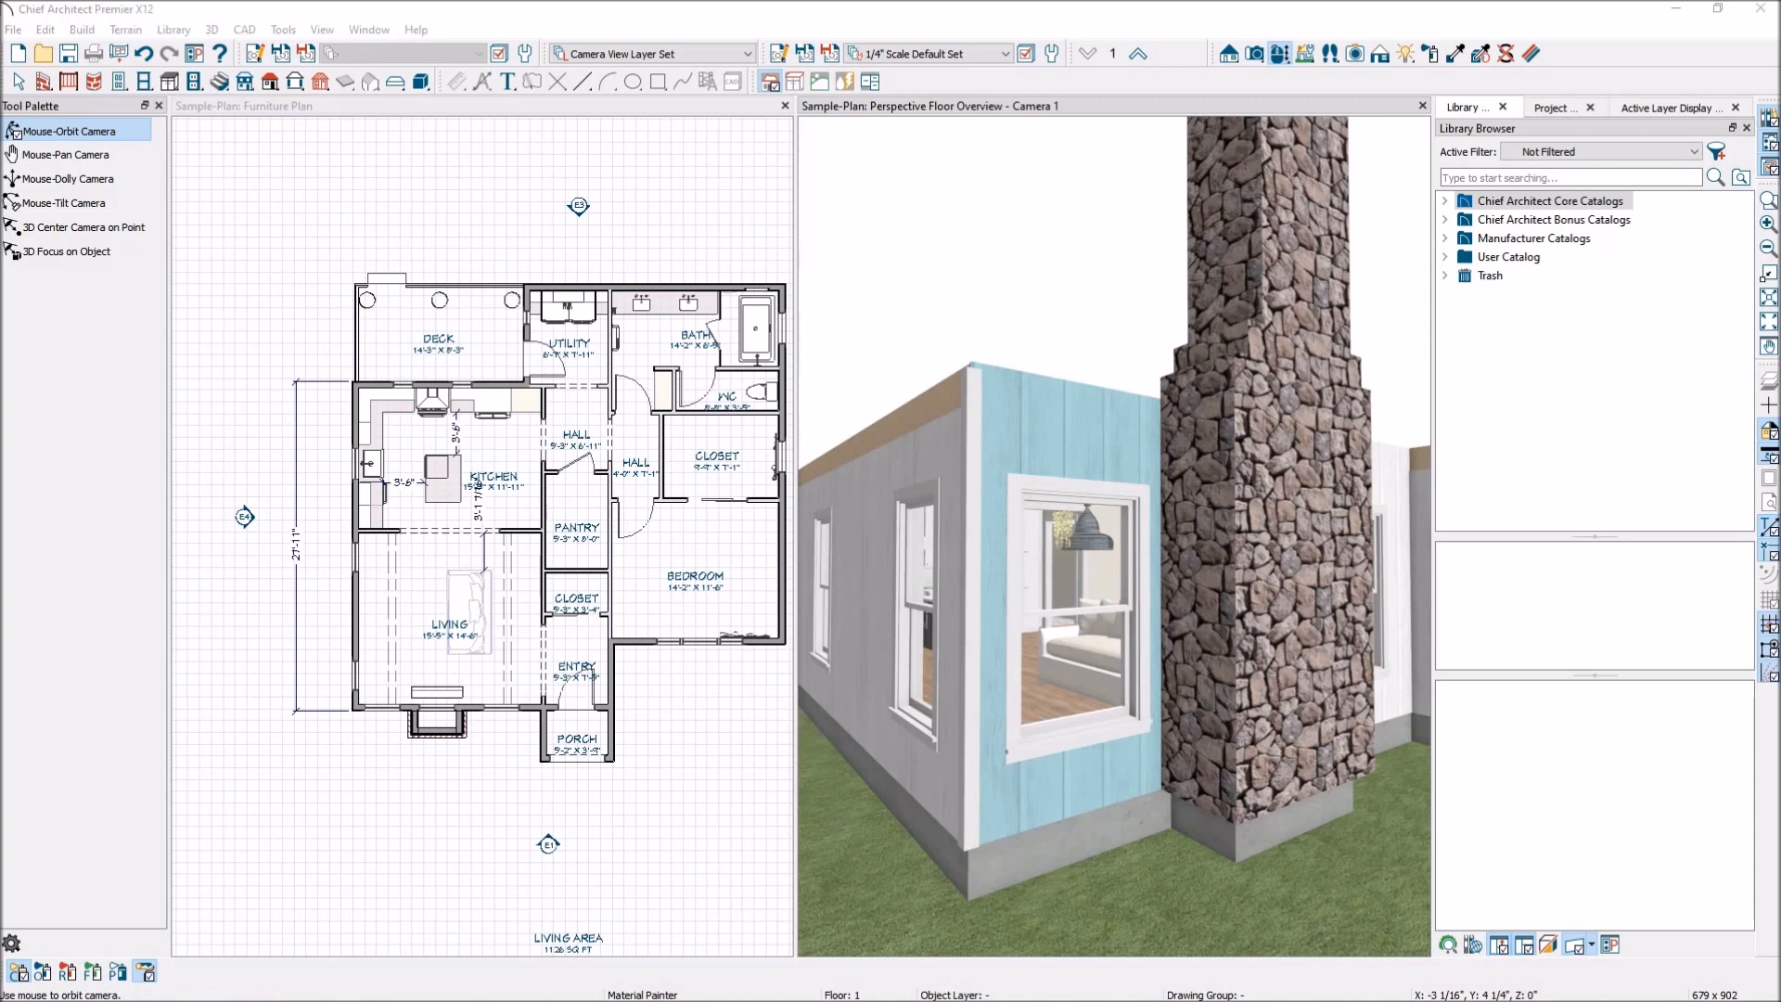
Try the blended Cay (SW 6772) color on the front of the stone chimney, and undo it
{"action": "left_click", "coordinate": [1290, 478]}
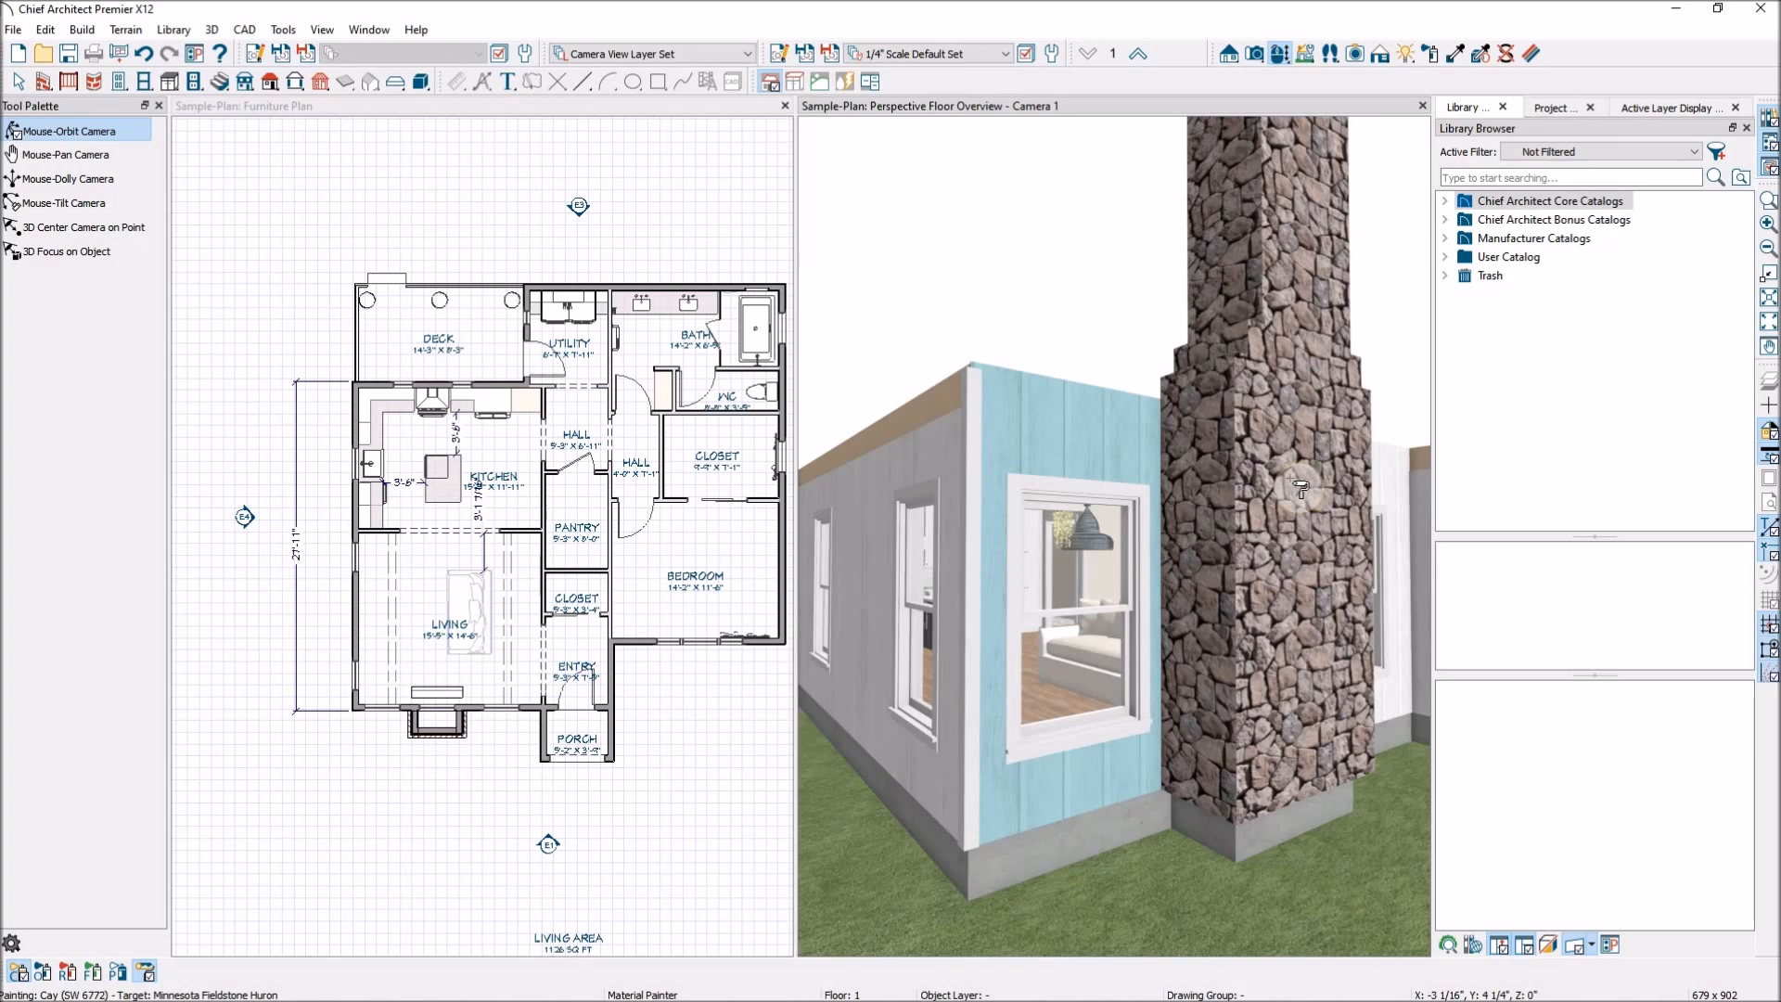
{"action": "left_click", "coordinate": [1302, 489]}
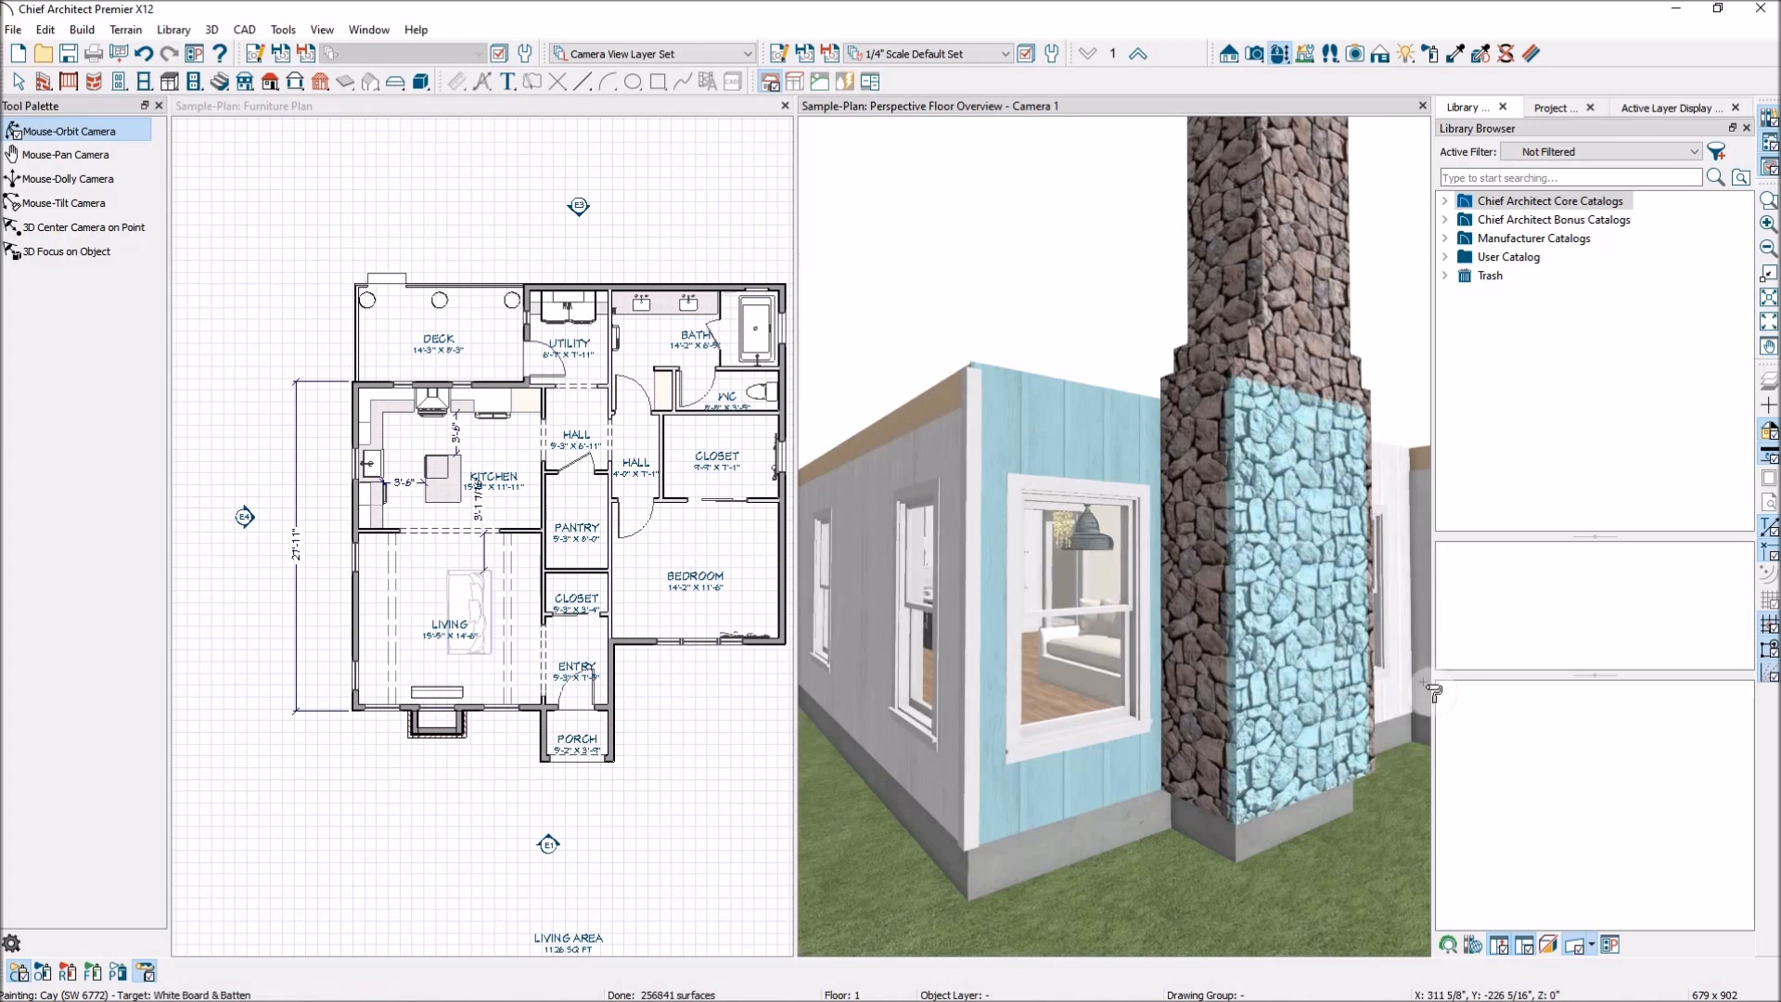
{"action": "left_click", "coordinate": [144, 55]}
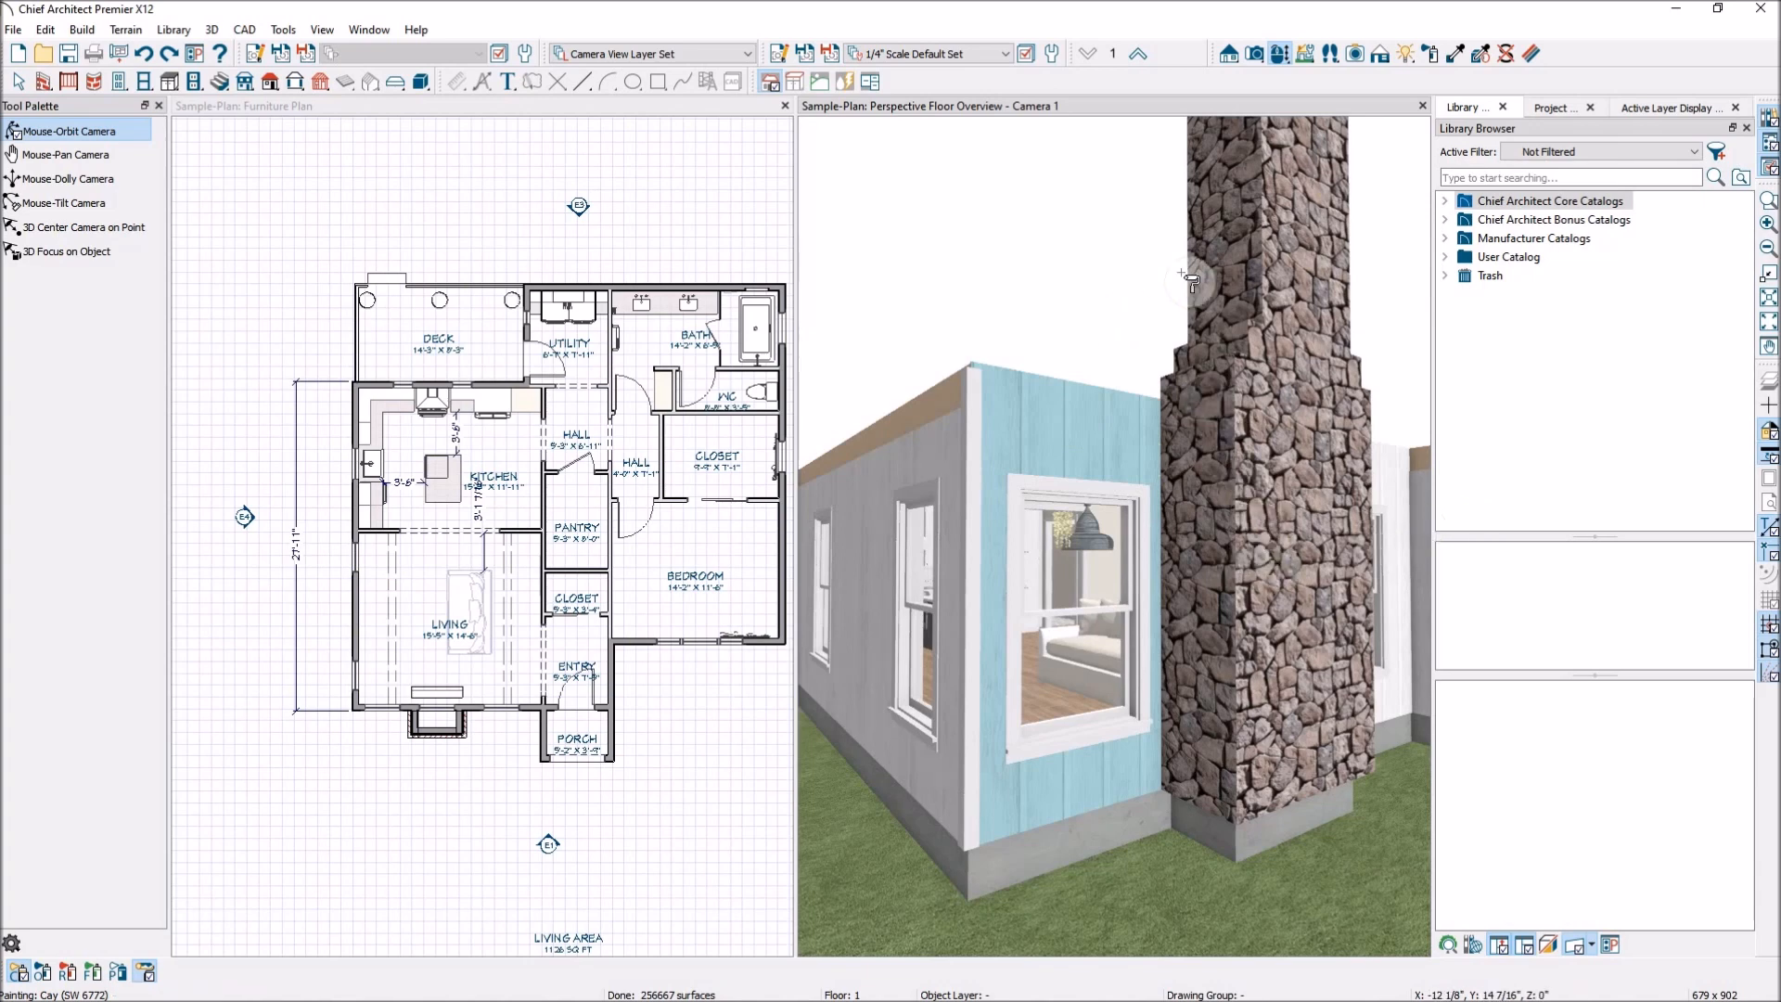
Pick up the painted board and batten siding with the Material Eyedropper and apply it to the adjoining long exterior wall
{"action": "left_click", "coordinate": [1456, 54]}
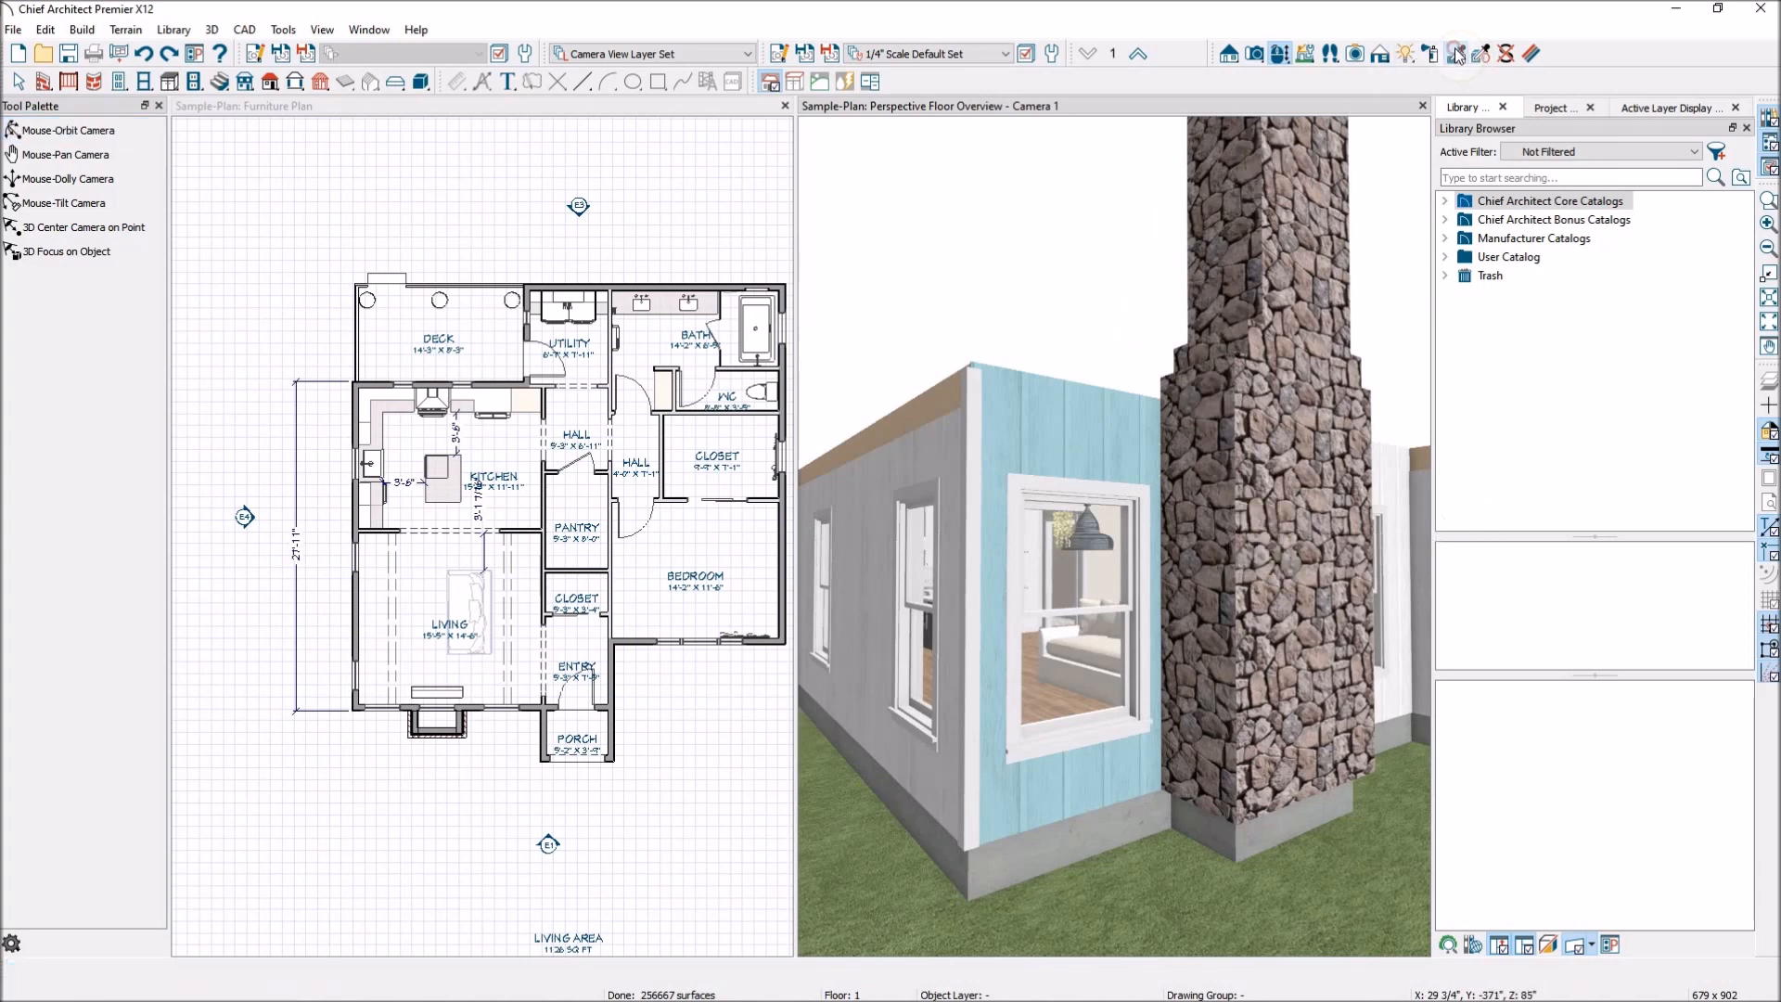
{"action": "left_click", "coordinate": [1082, 434]}
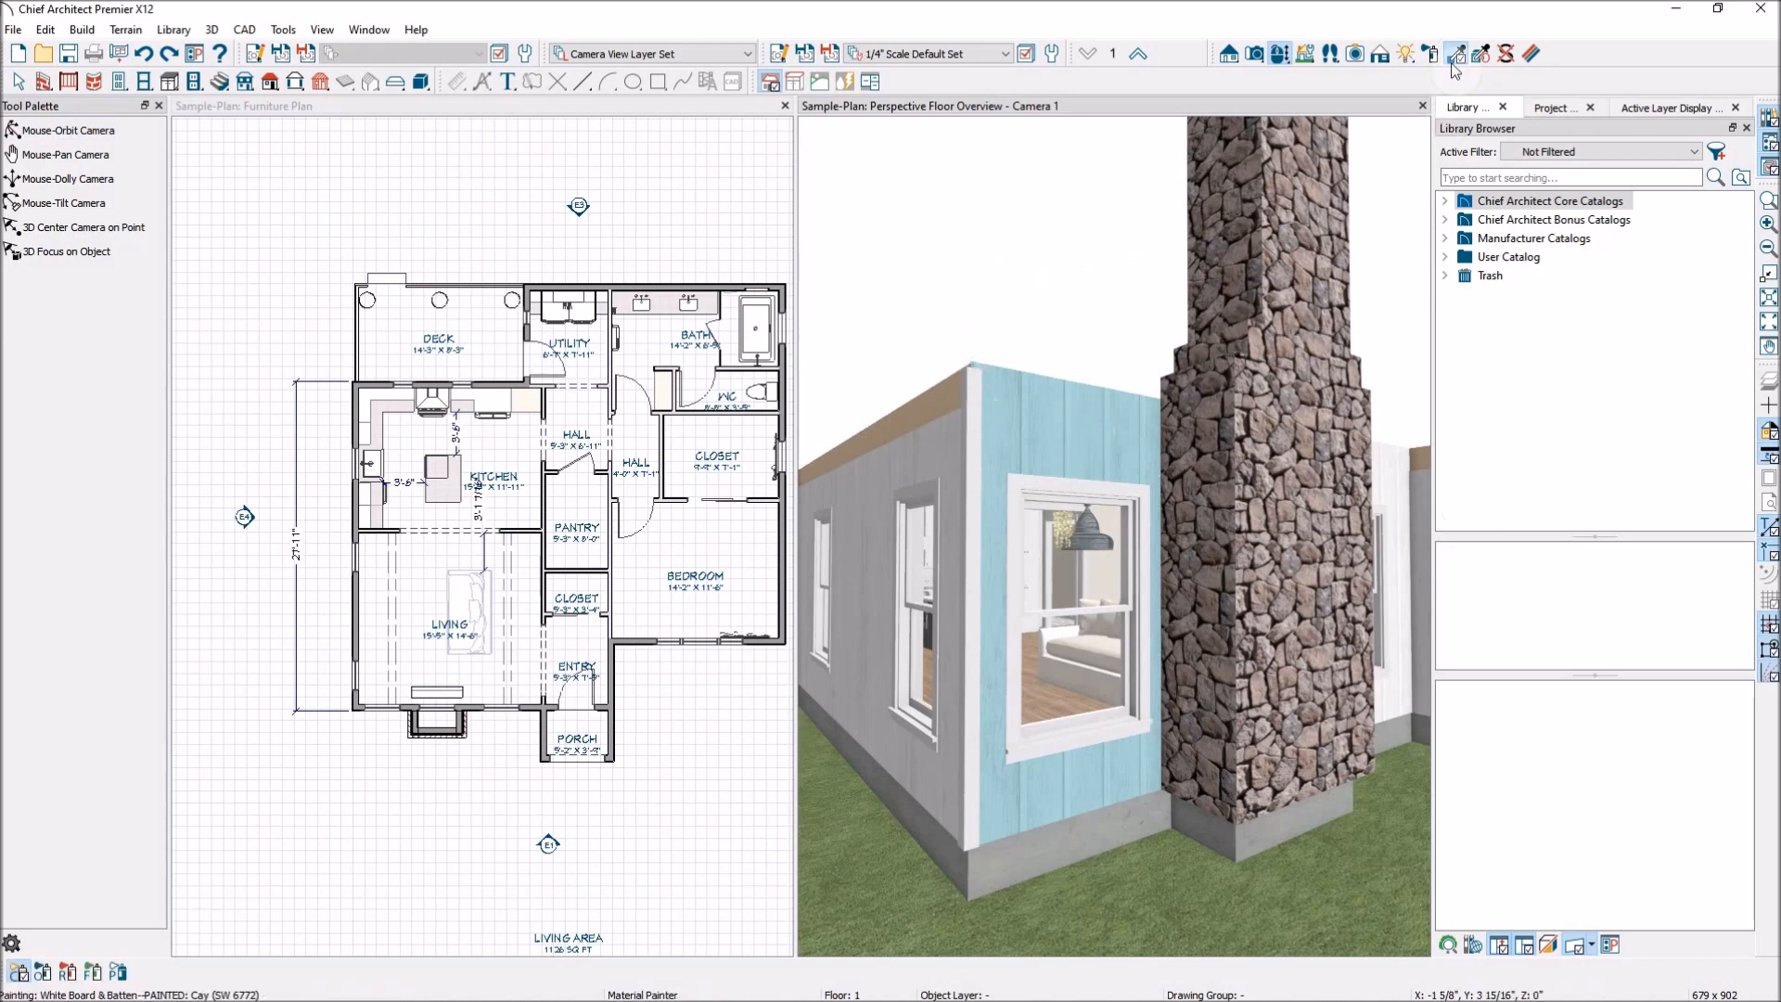
{"action": "scroll", "coordinate": [1231, 612], "scroll_direction": "down", "scroll_amount": 3}
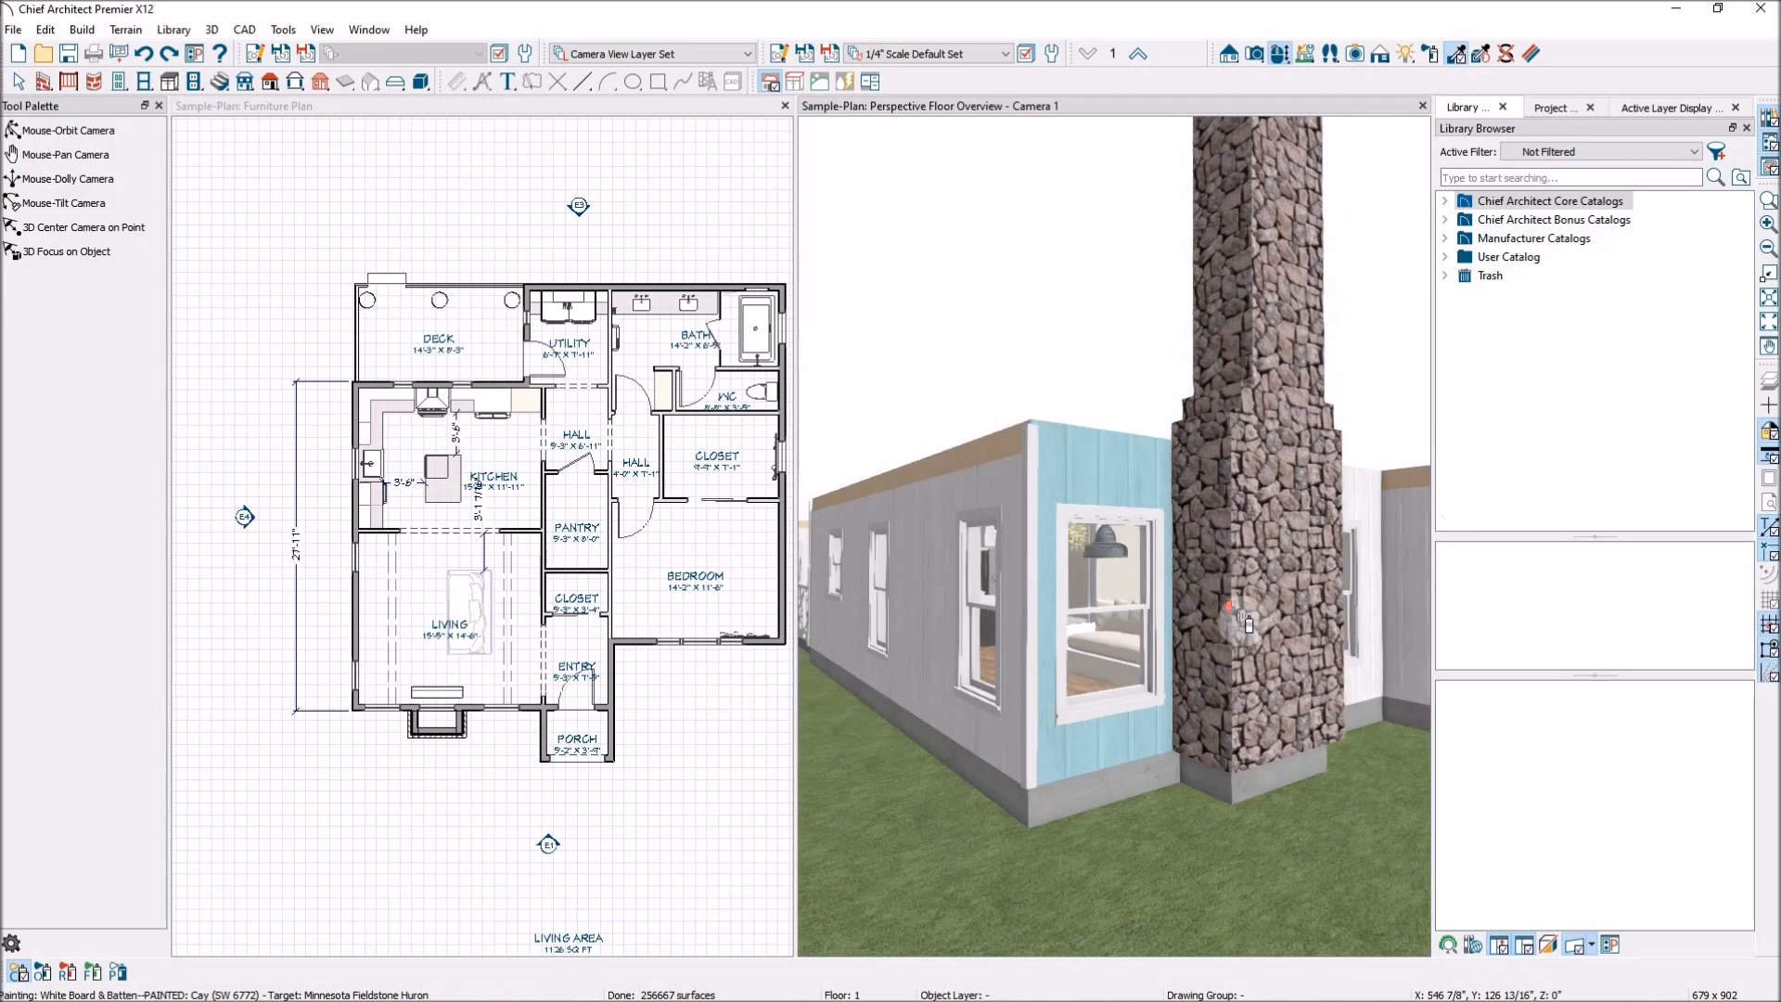
{"action": "scroll", "coordinate": [1032, 547], "scroll_direction": "up", "scroll_amount": 3}
{"action": "left_click", "coordinate": [1042, 490]}
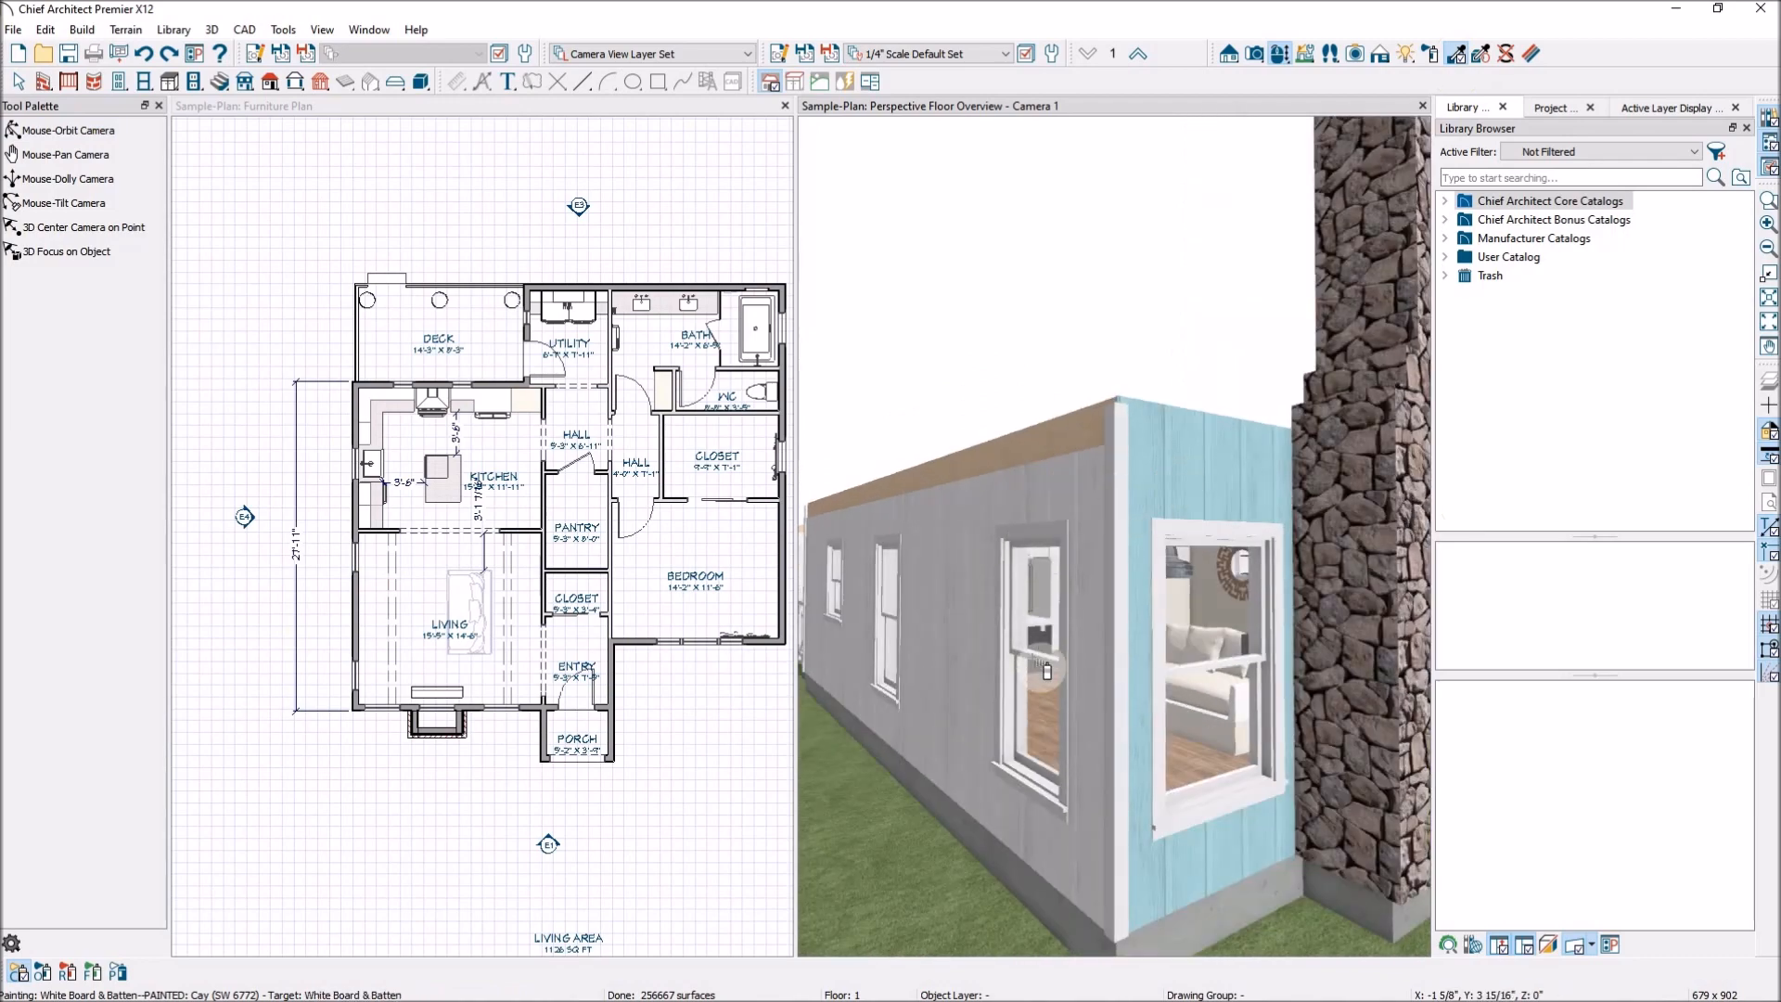
{"action": "left_click", "coordinate": [929, 546]}
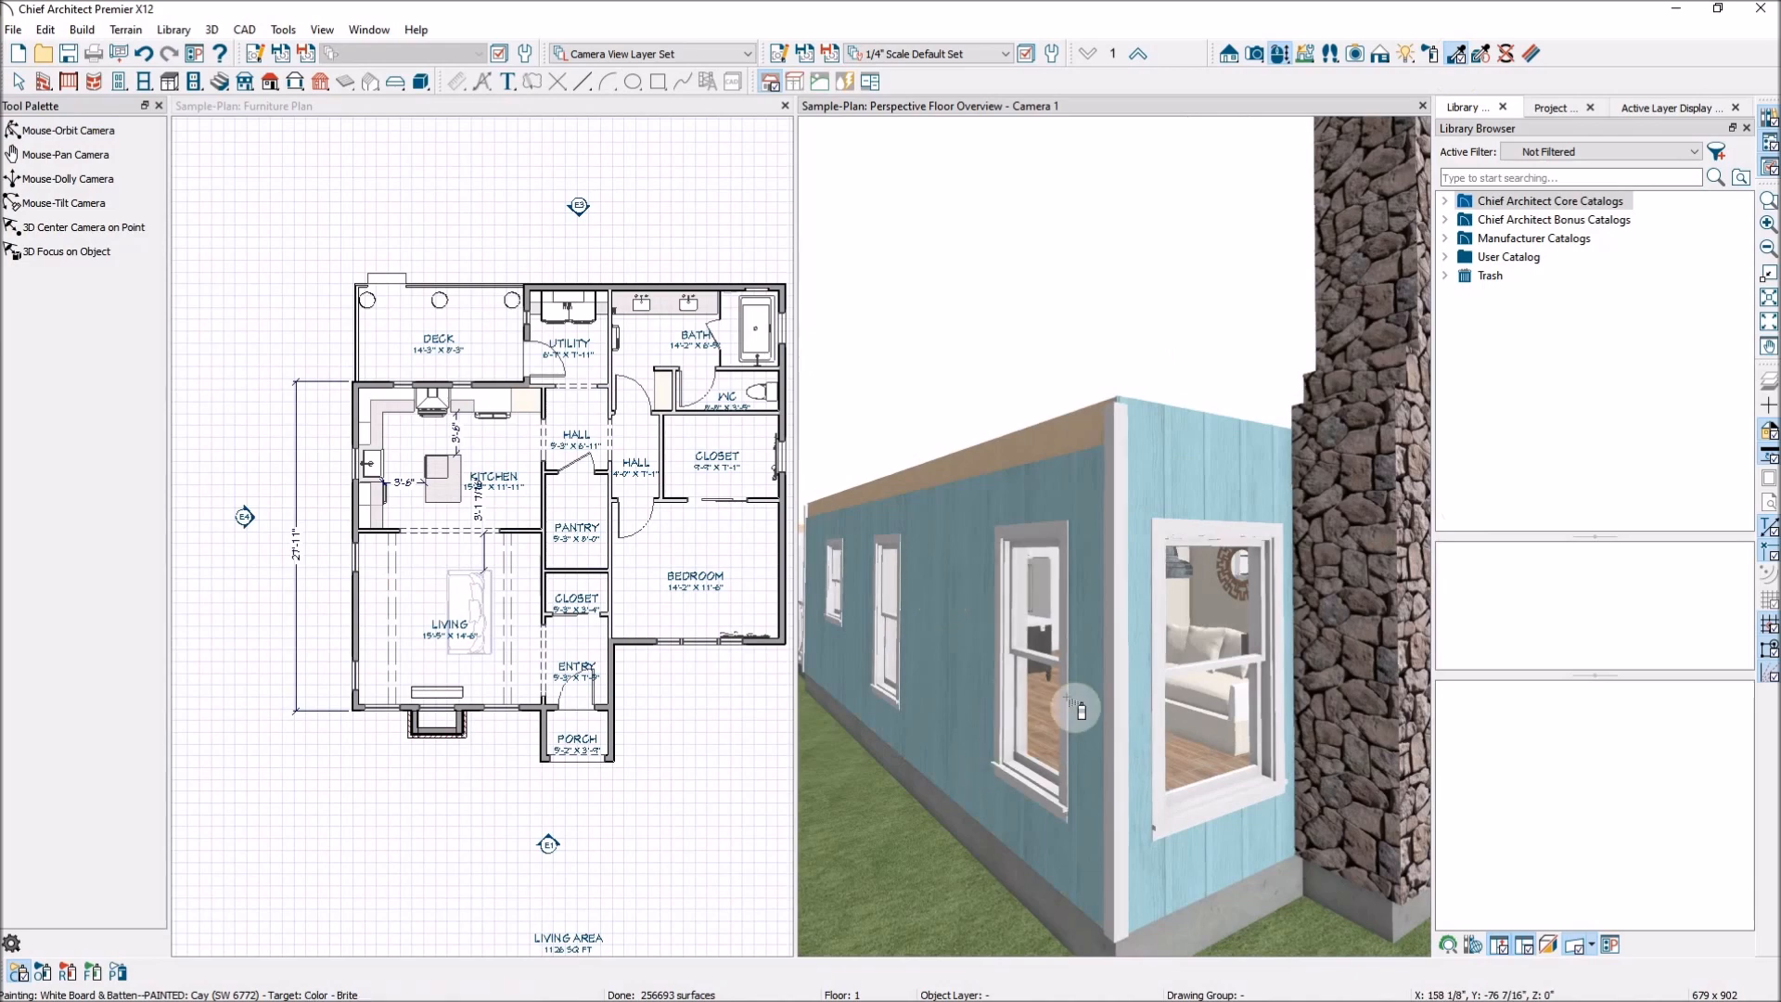
Replace the White Board & Batten siding with the painted material throughout the house in plan mode, starting from the porch wall
{"action": "scroll", "coordinate": [1062, 649], "scroll_direction": "down", "scroll_amount": 3}
{"action": "scroll", "coordinate": [1031, 676], "scroll_direction": "up", "scroll_amount": 3}
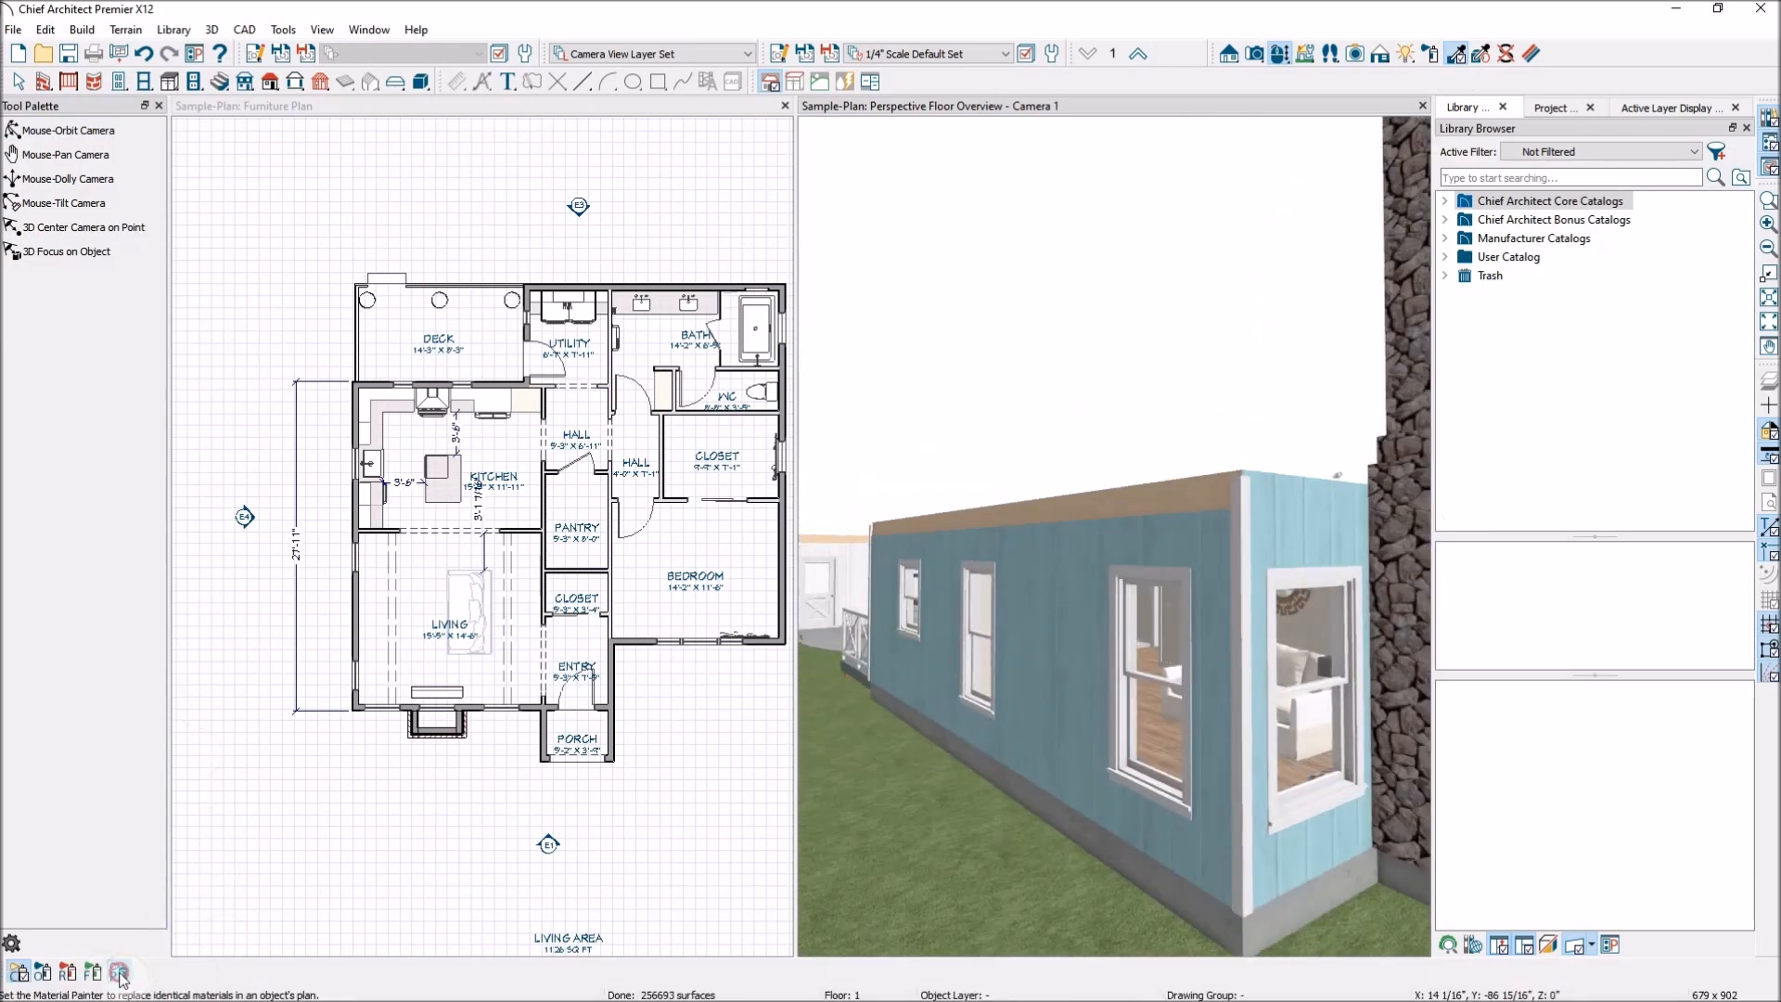
{"action": "scroll", "coordinate": [983, 672], "scroll_direction": "down", "scroll_amount": 3}
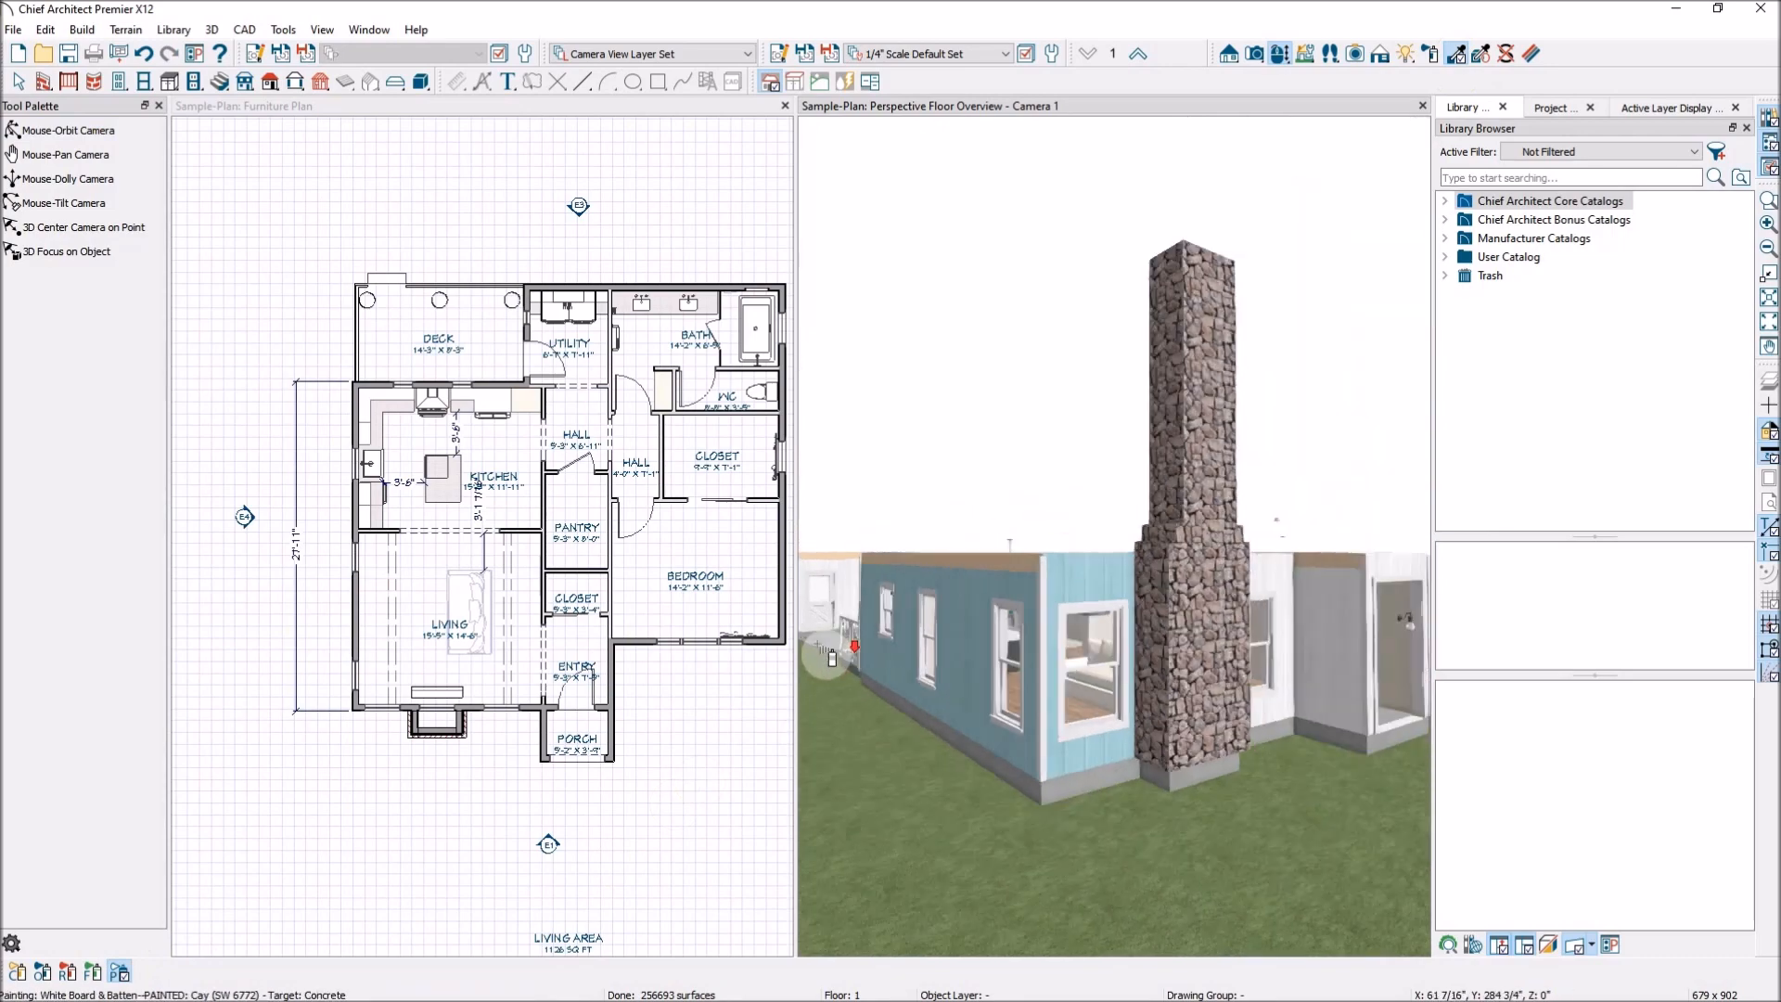
{"action": "scroll", "coordinate": [1270, 666], "scroll_direction": "up", "scroll_amount": 3}
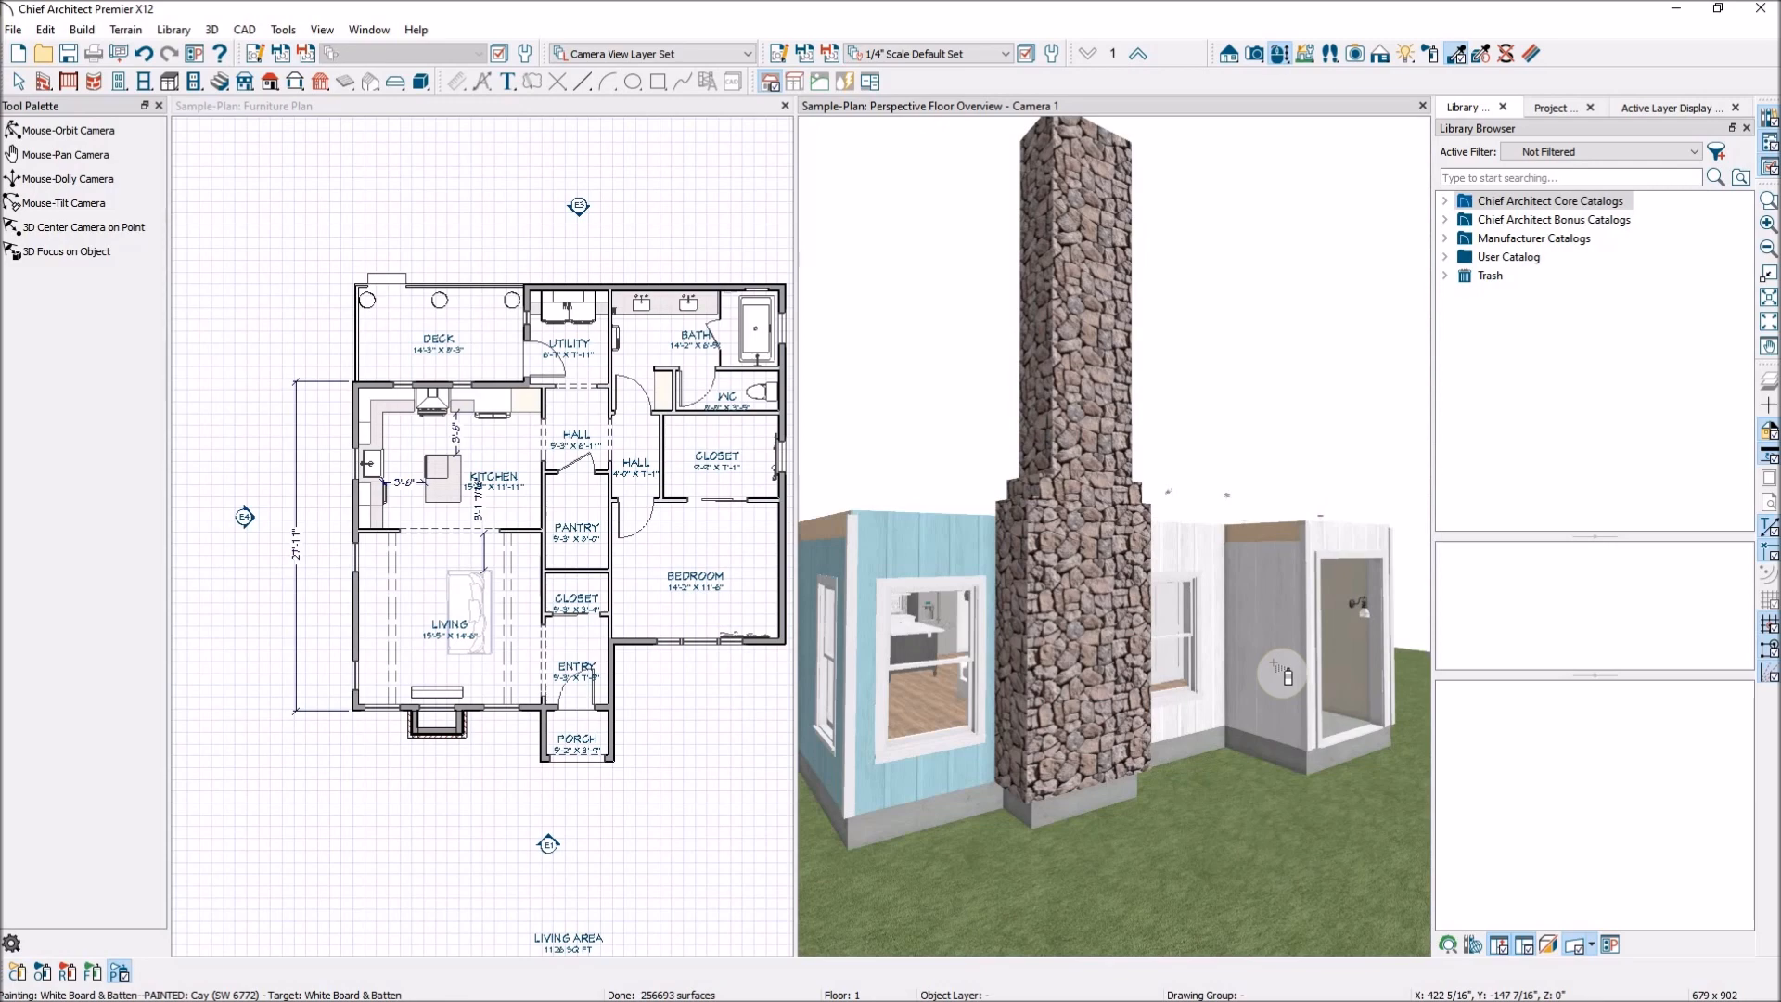
{"action": "left_click", "coordinate": [1287, 674]}
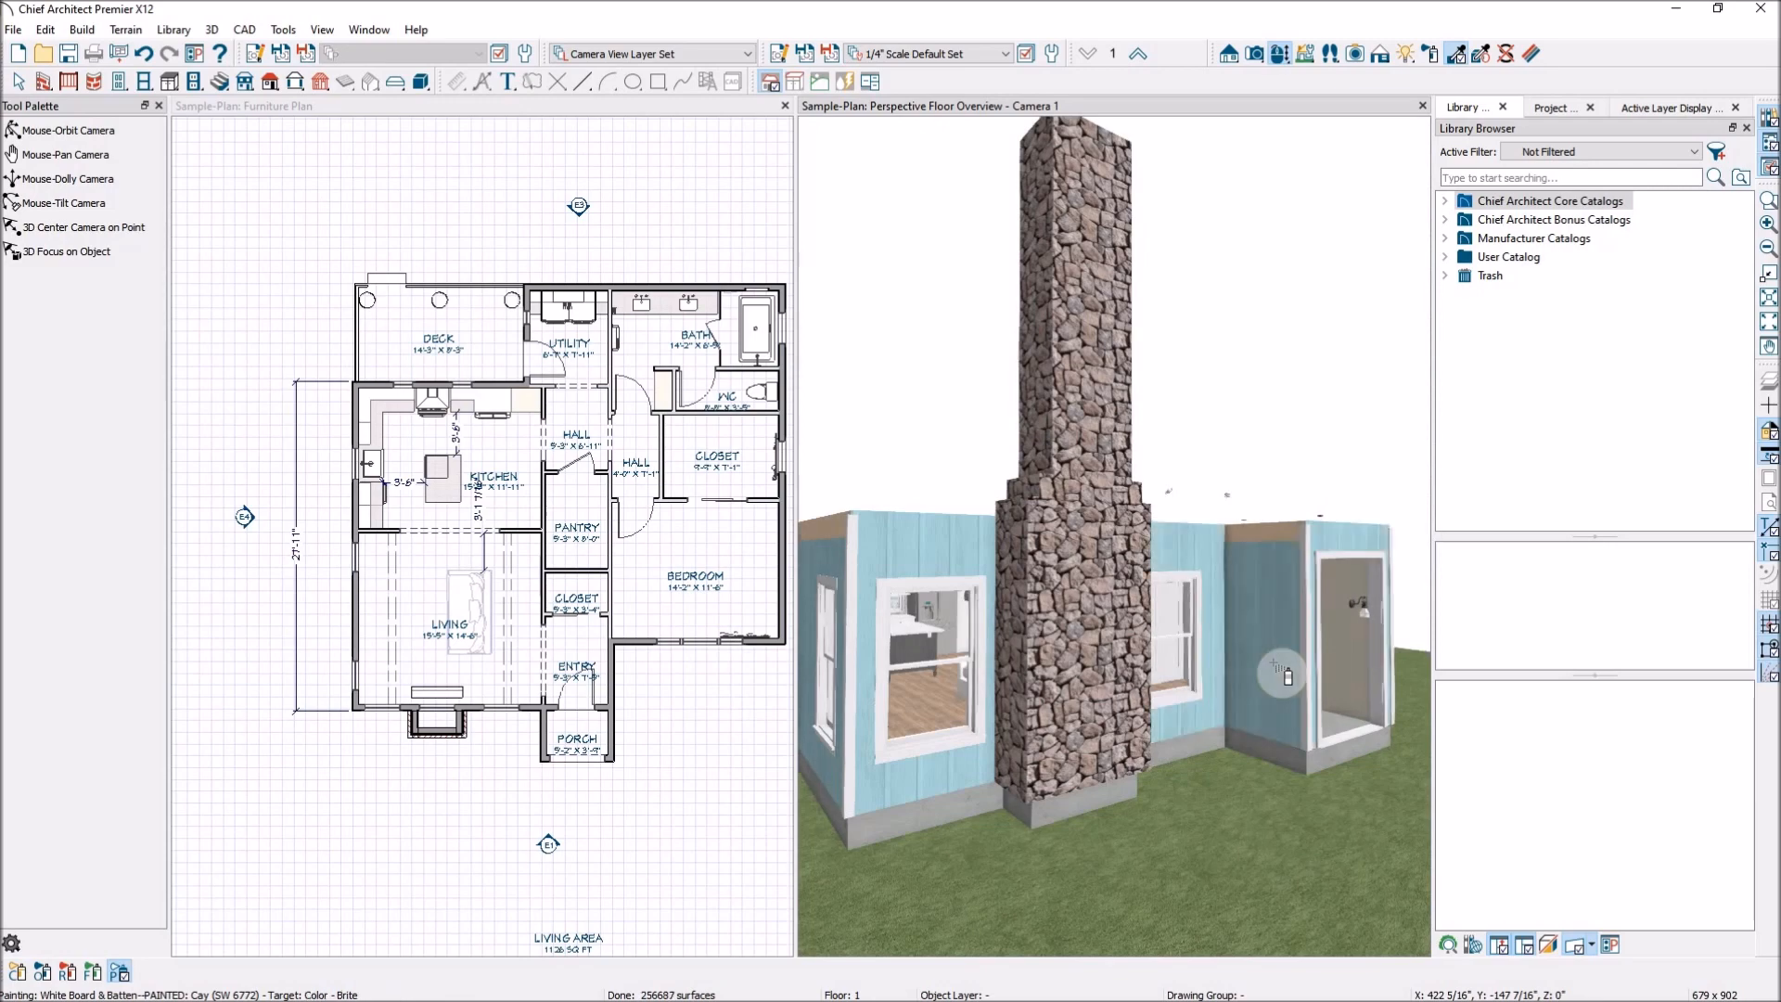
Examine the repainted siding around the house exterior and the detached building from several angles
{"action": "scroll", "coordinate": [1298, 675], "scroll_direction": "down", "scroll_amount": 3}
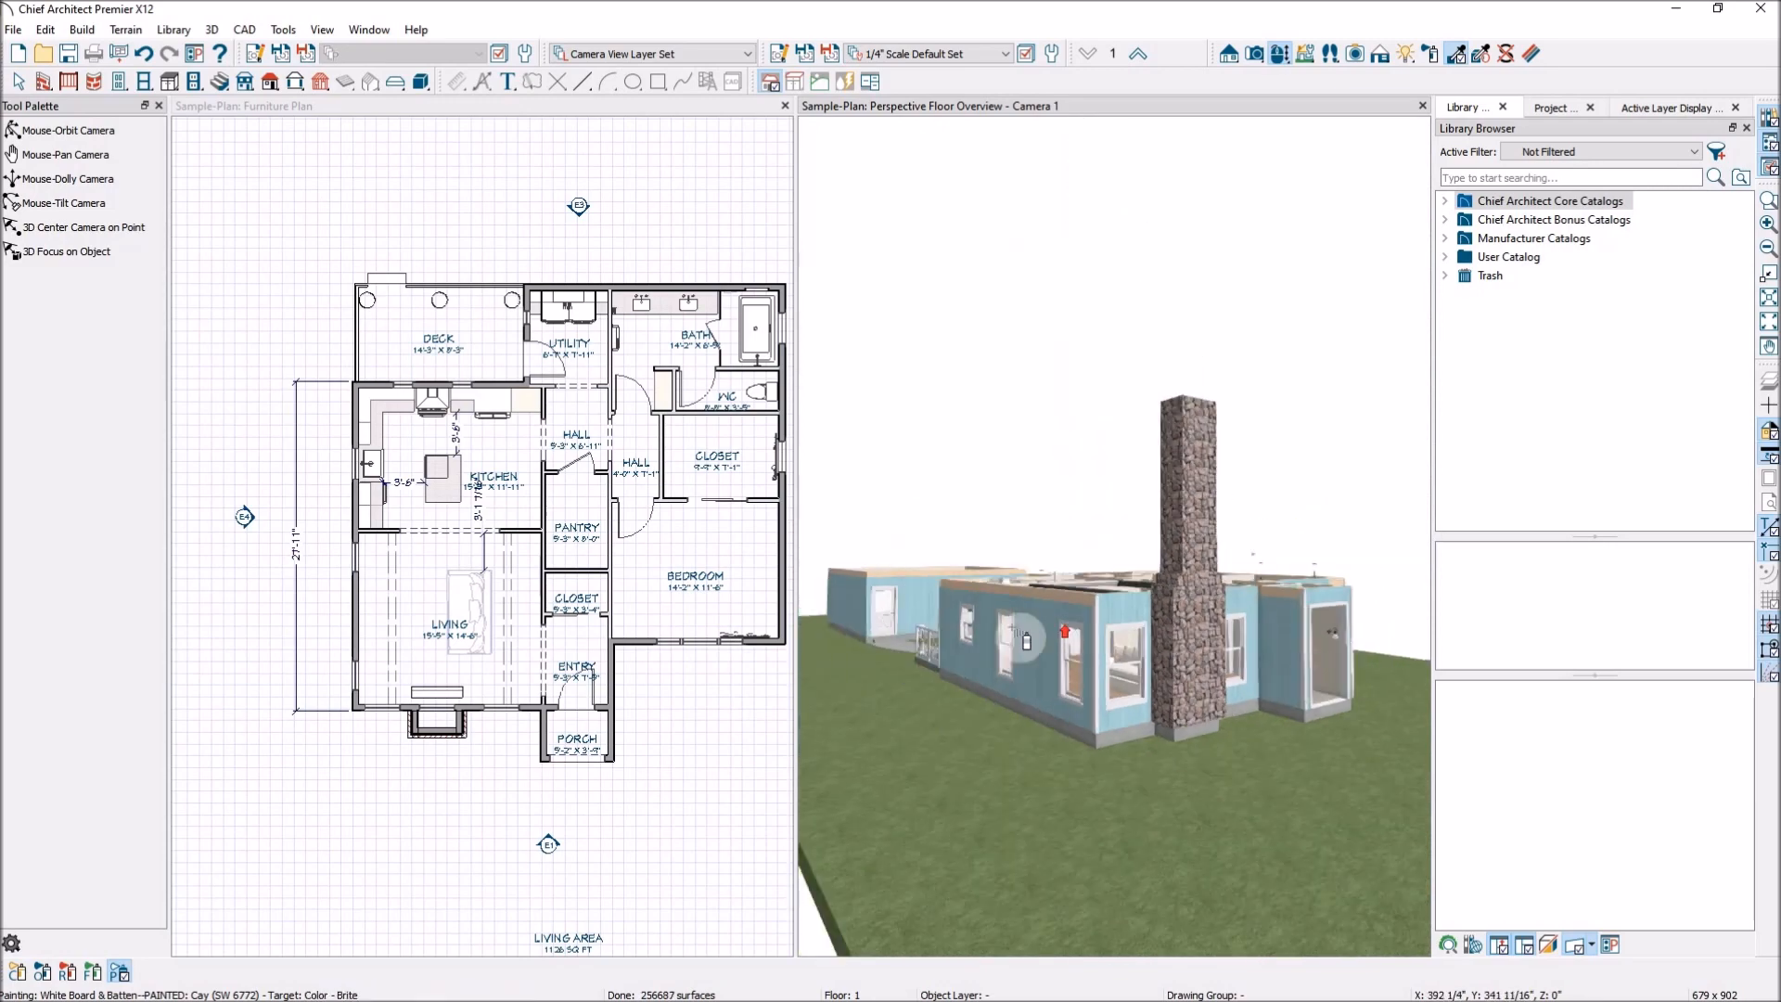
{"action": "scroll", "coordinate": [1104, 654], "scroll_direction": "up", "scroll_amount": 5}
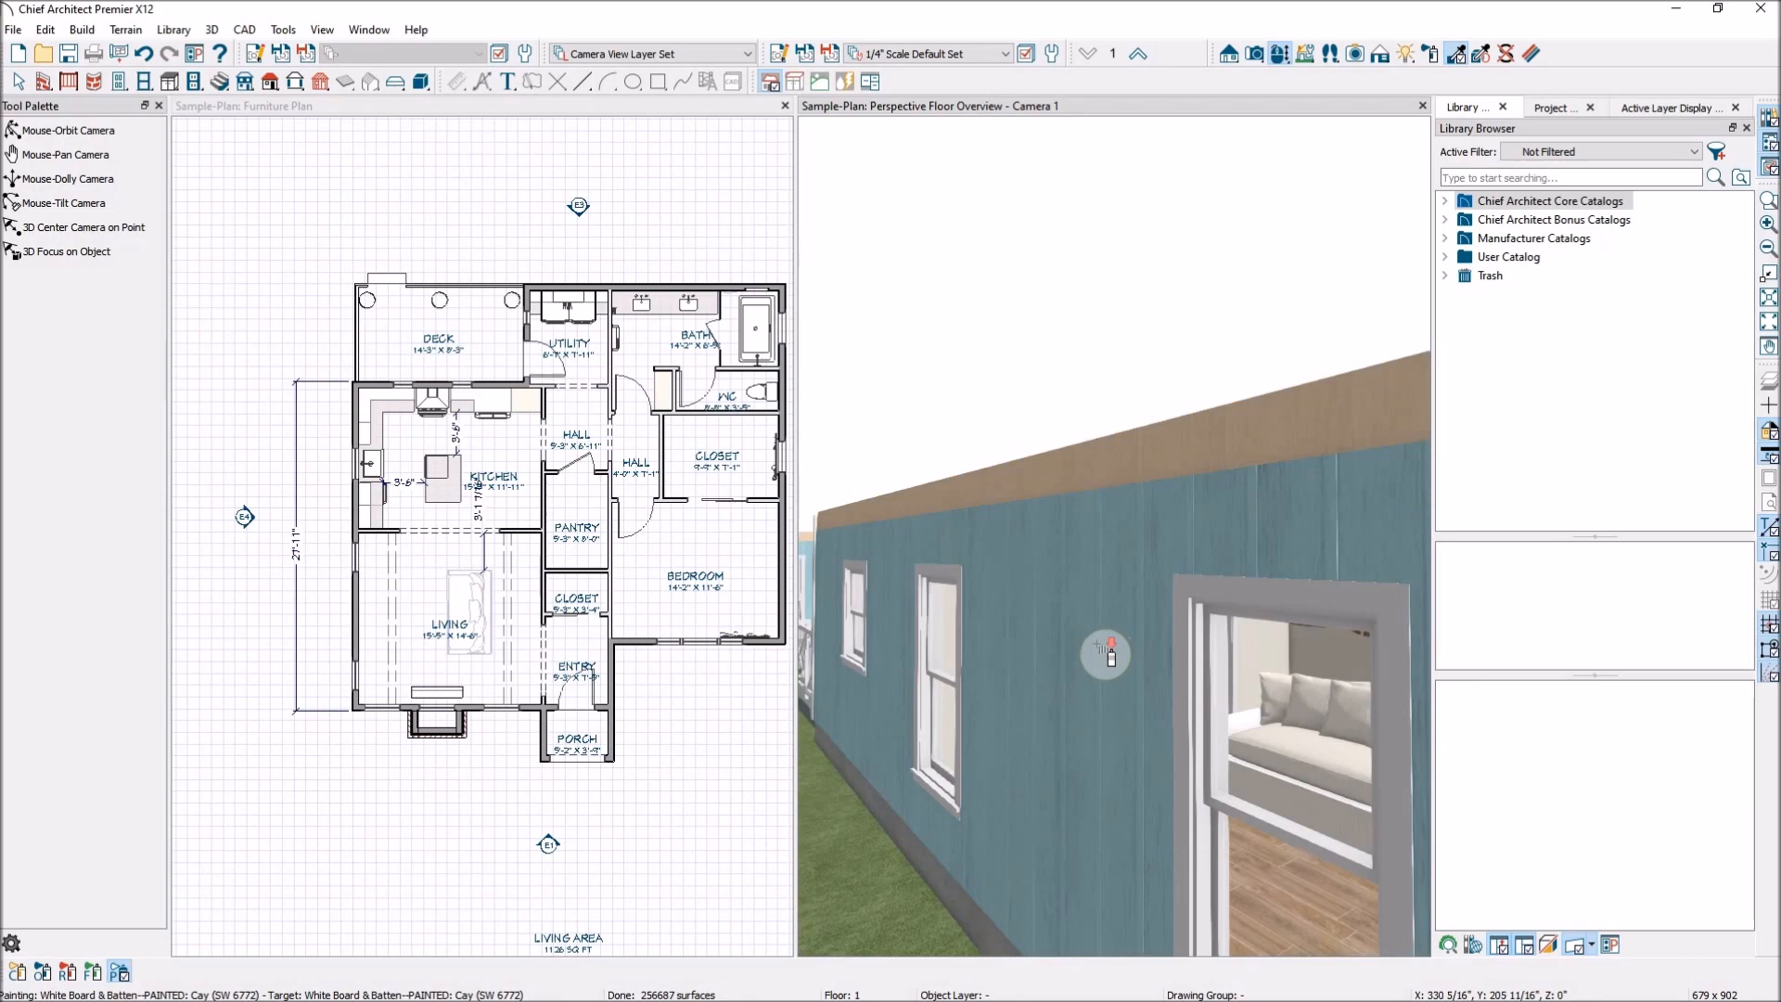
{"action": "scroll", "coordinate": [1106, 654], "scroll_direction": "down", "scroll_amount": 5}
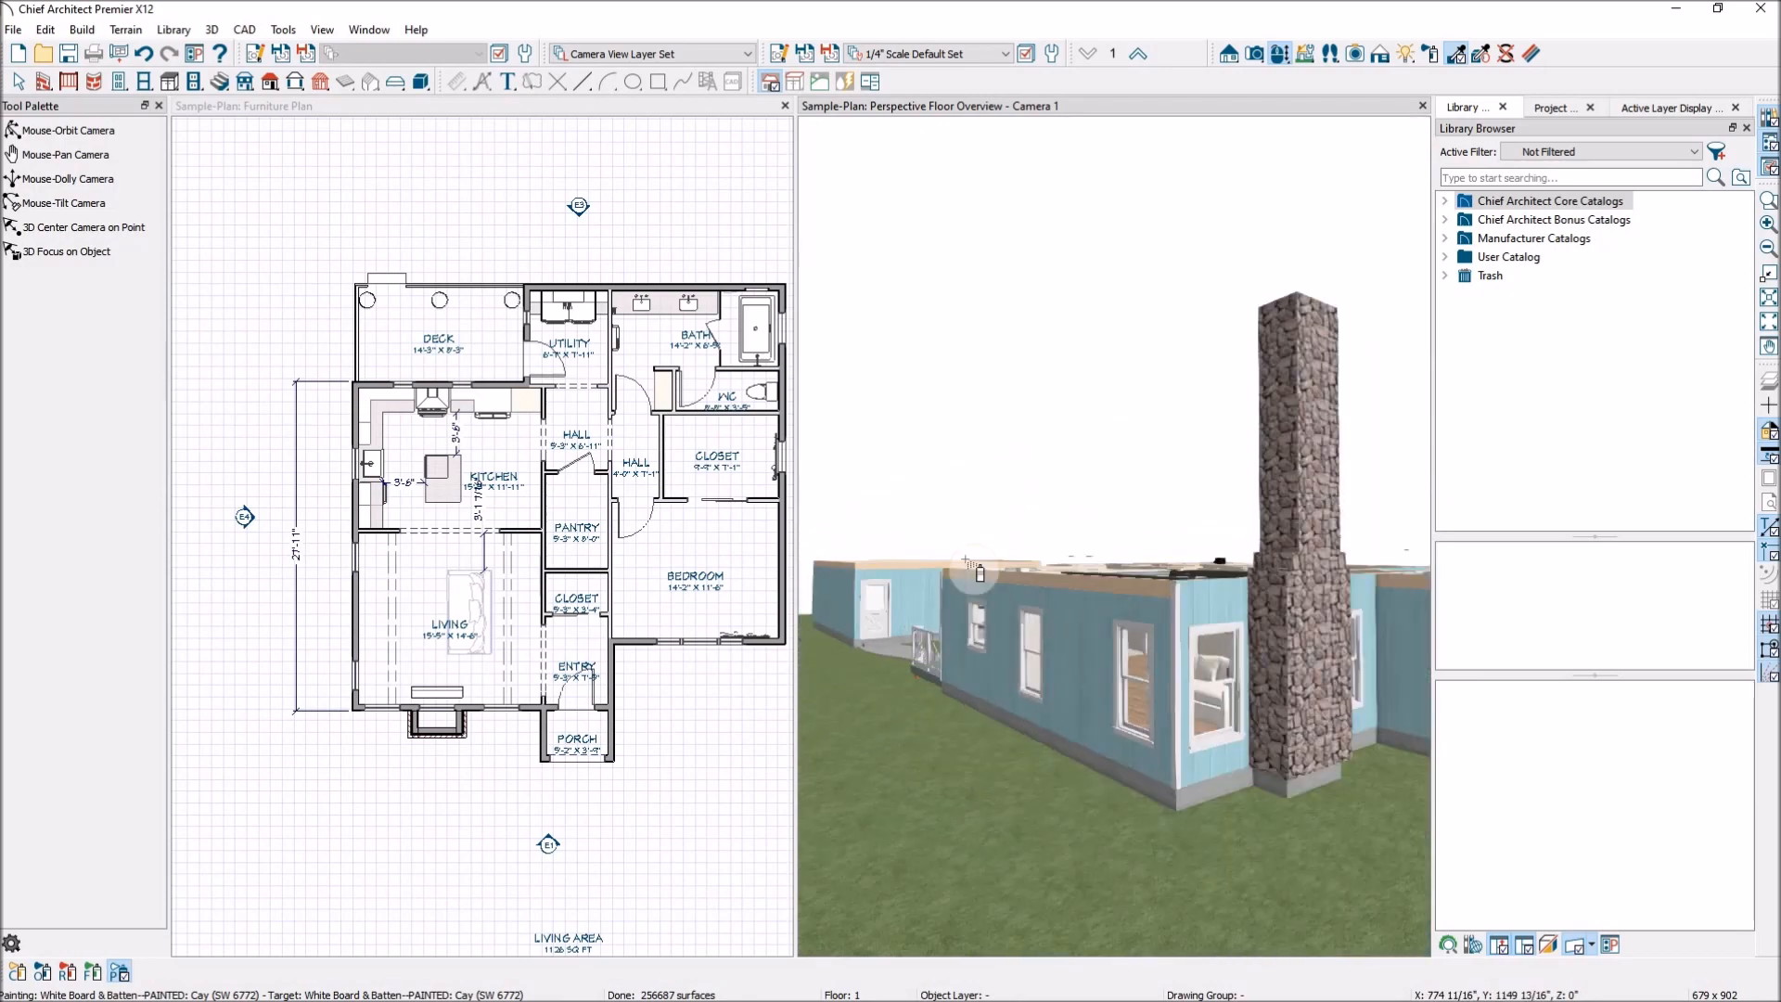
{"action": "left_click", "coordinate": [65, 131]}
{"action": "left_click_drag", "start_coordinate": [1007, 496], "coordinate": [851, 498]}
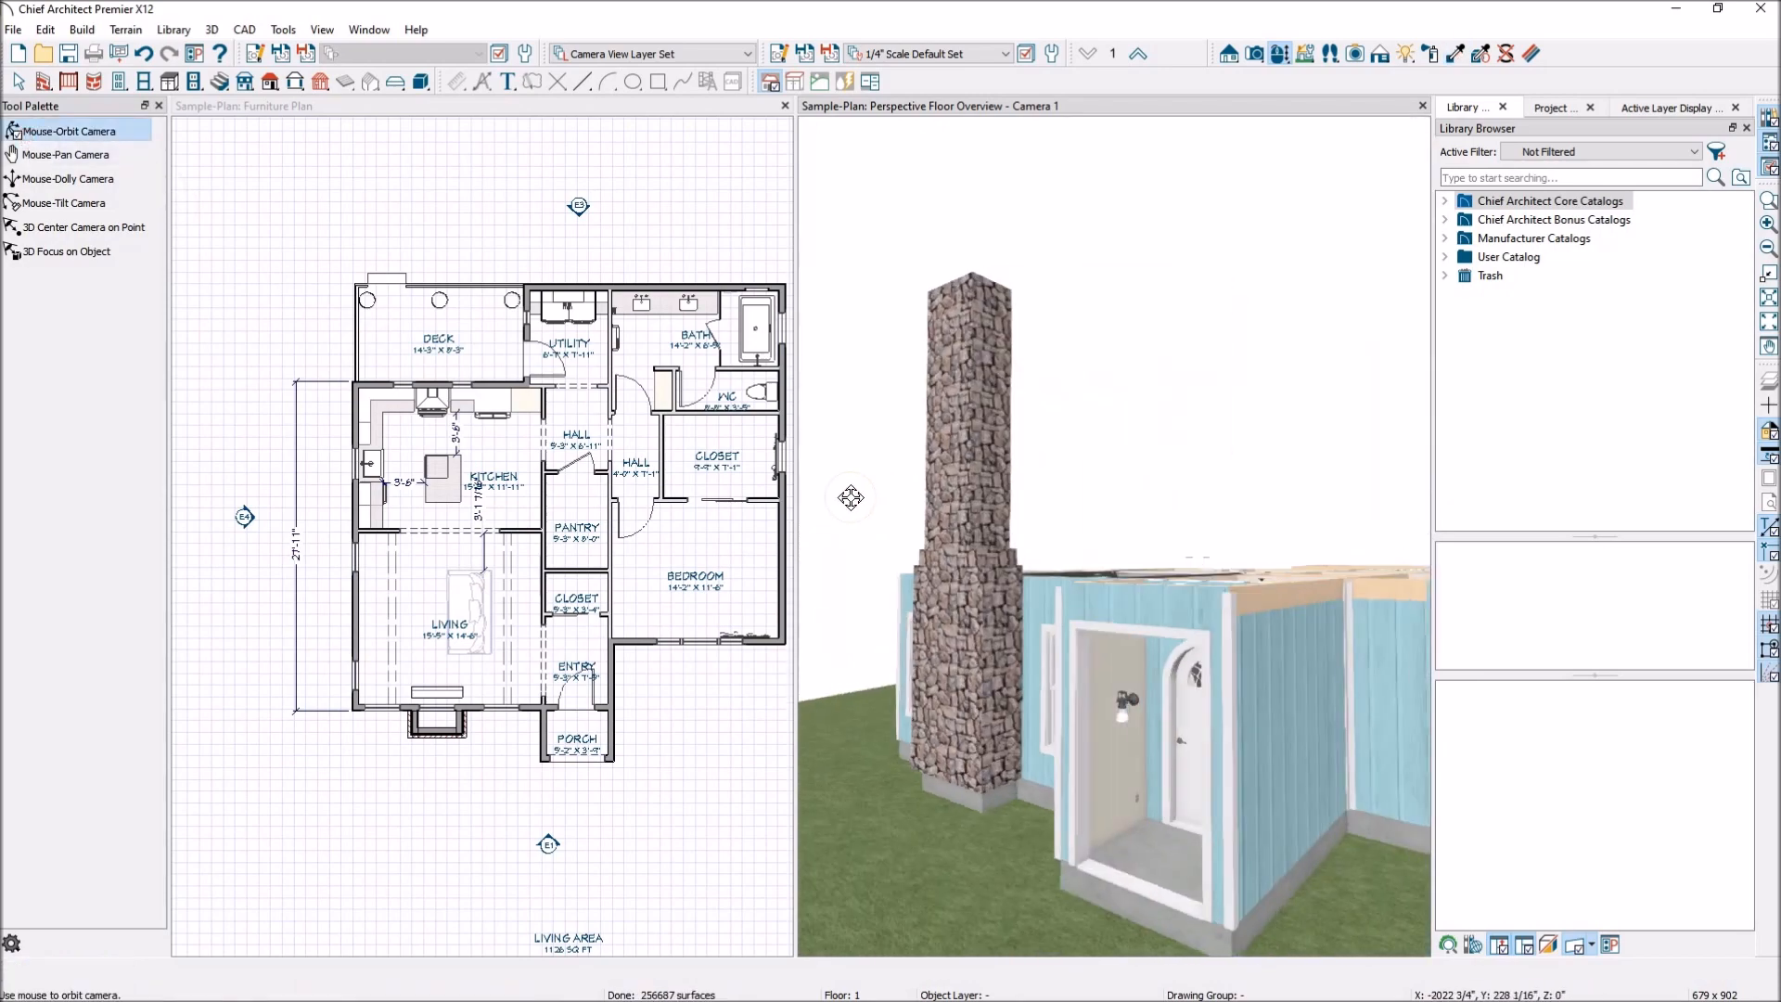
{"action": "scroll", "coordinate": [1003, 563], "scroll_direction": "down", "scroll_amount": 4}
{"action": "mouse_move", "coordinate": [1202, 556]}
{"action": "left_mouse_down"}
{"action": "mouse_move", "coordinate": [1044, 586]}
{"action": "mouse_move", "coordinate": [1170, 553]}
{"action": "left_mouse_up"}
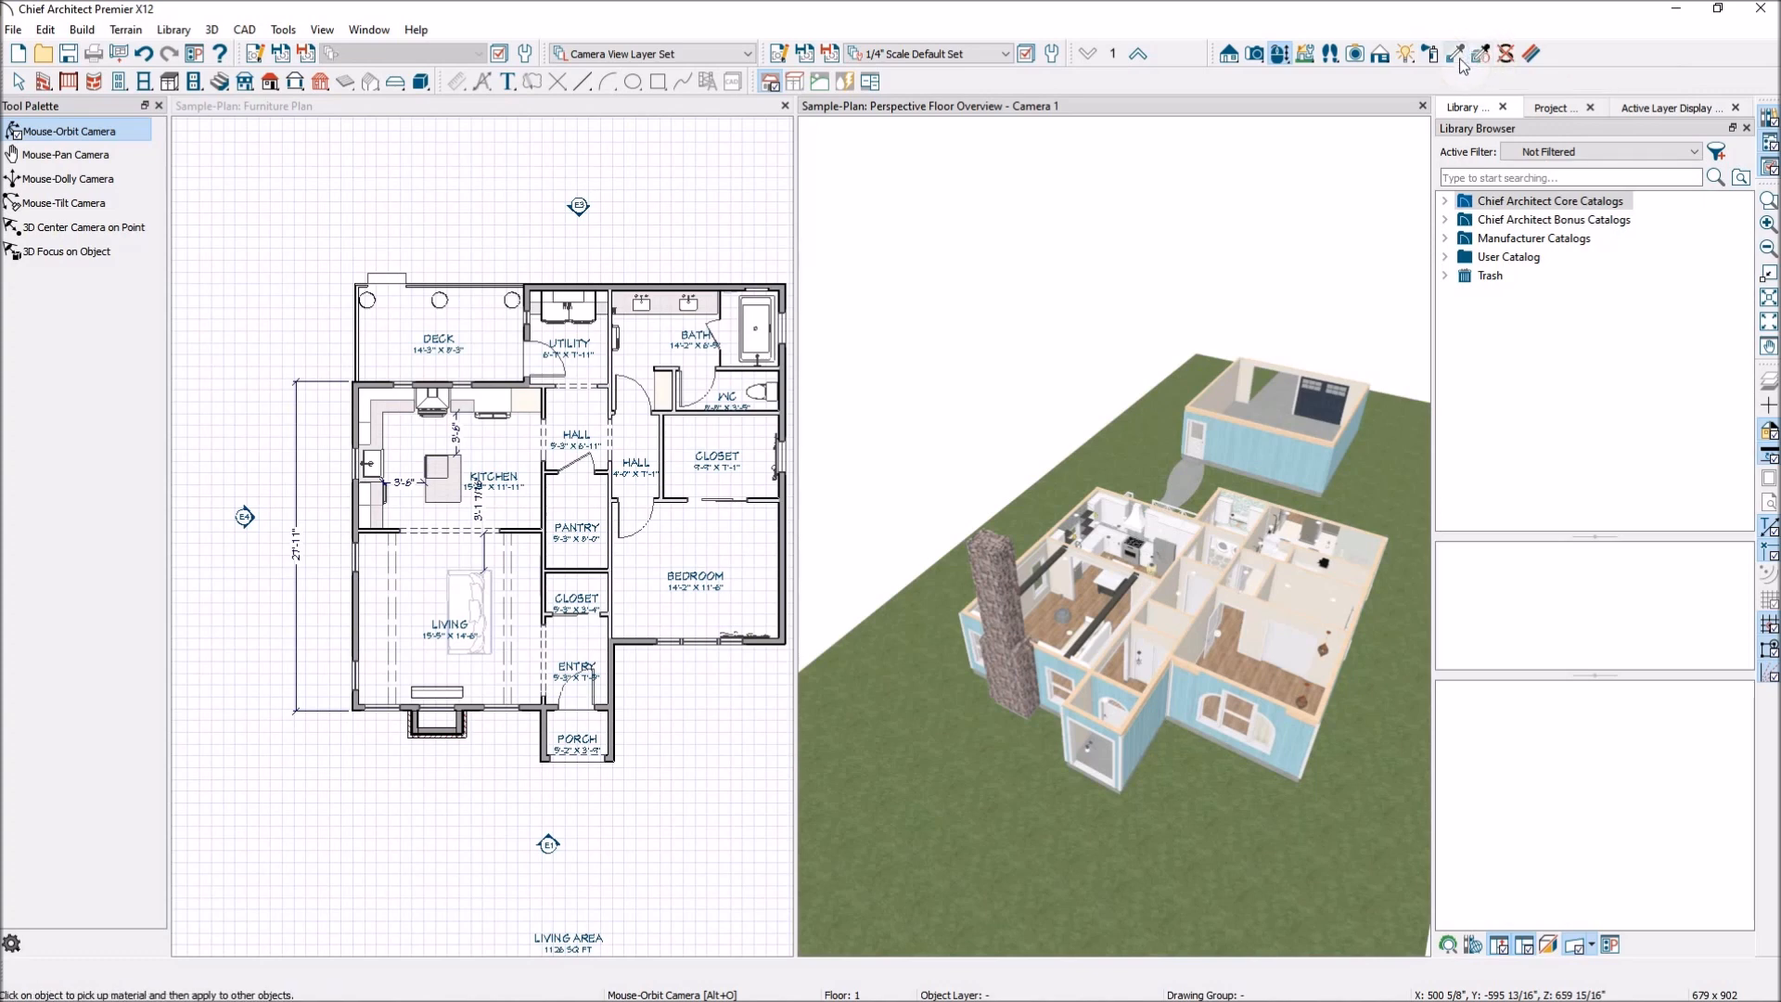
Adjust the wood floor's material definition by setting its texture angle to 45°
{"action": "left_click", "coordinate": [1531, 53]}
{"action": "scroll", "coordinate": [1176, 741], "scroll_direction": "up", "scroll_amount": 3}
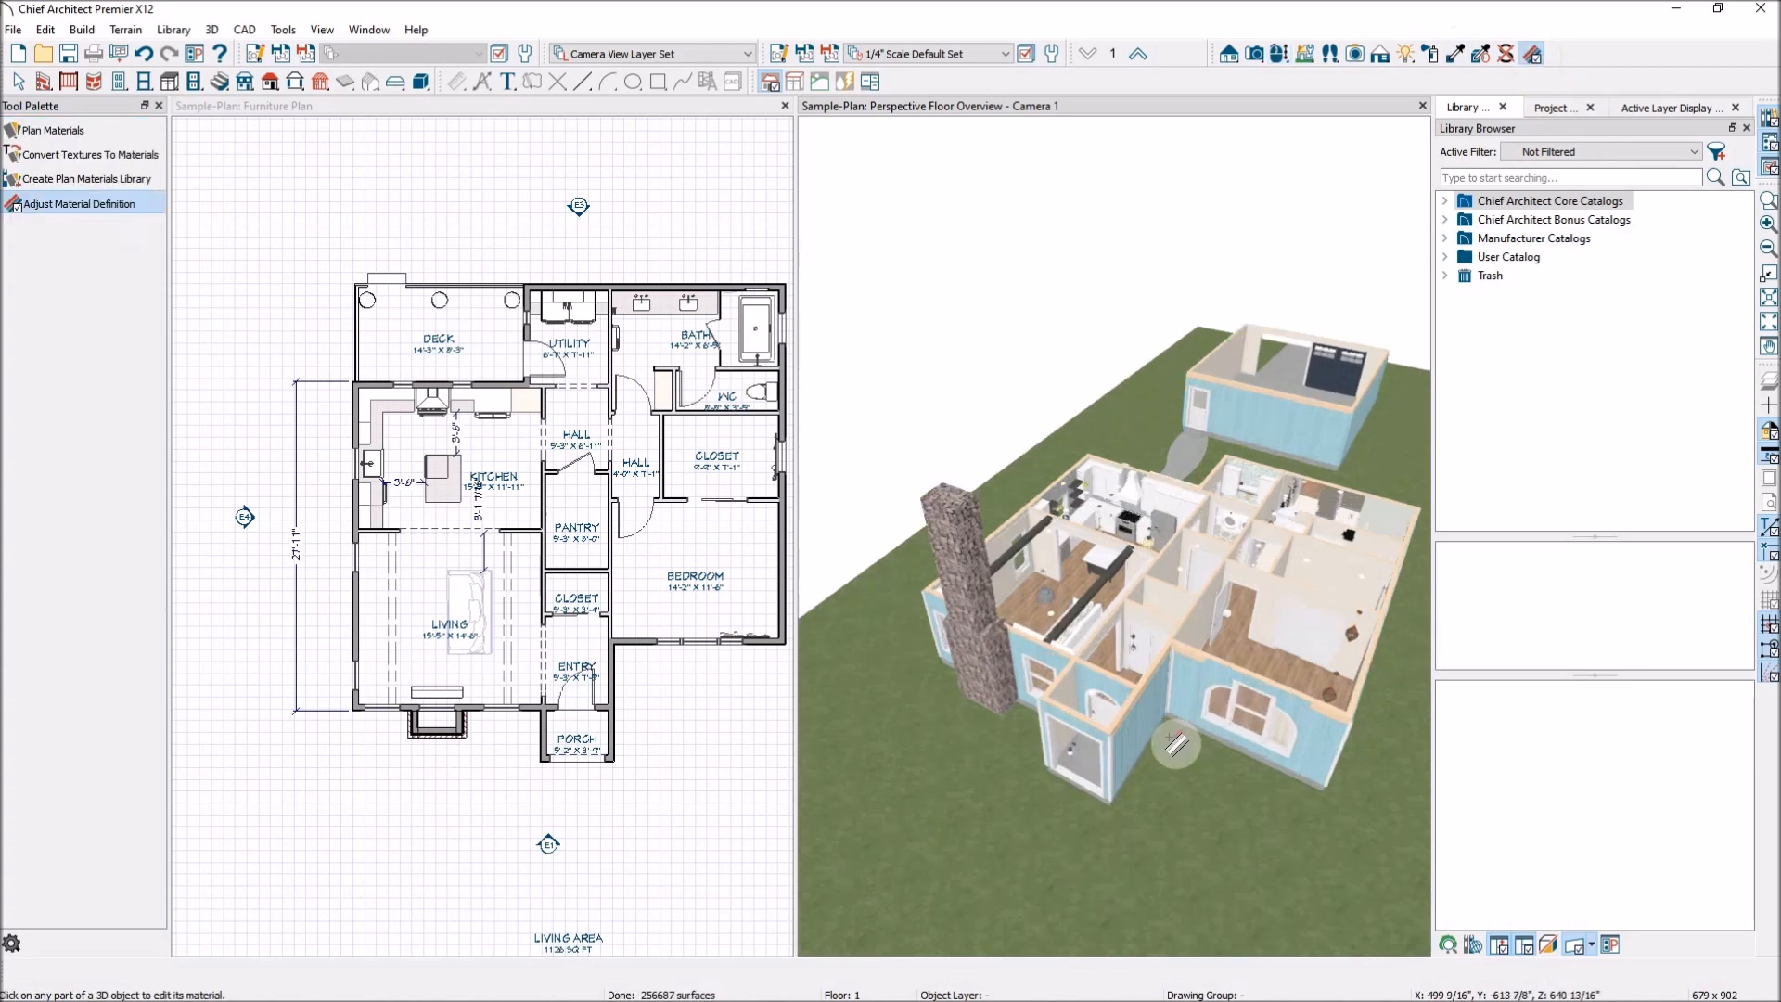
{"action": "scroll", "coordinate": [1246, 682], "scroll_direction": "down", "scroll_amount": 3}
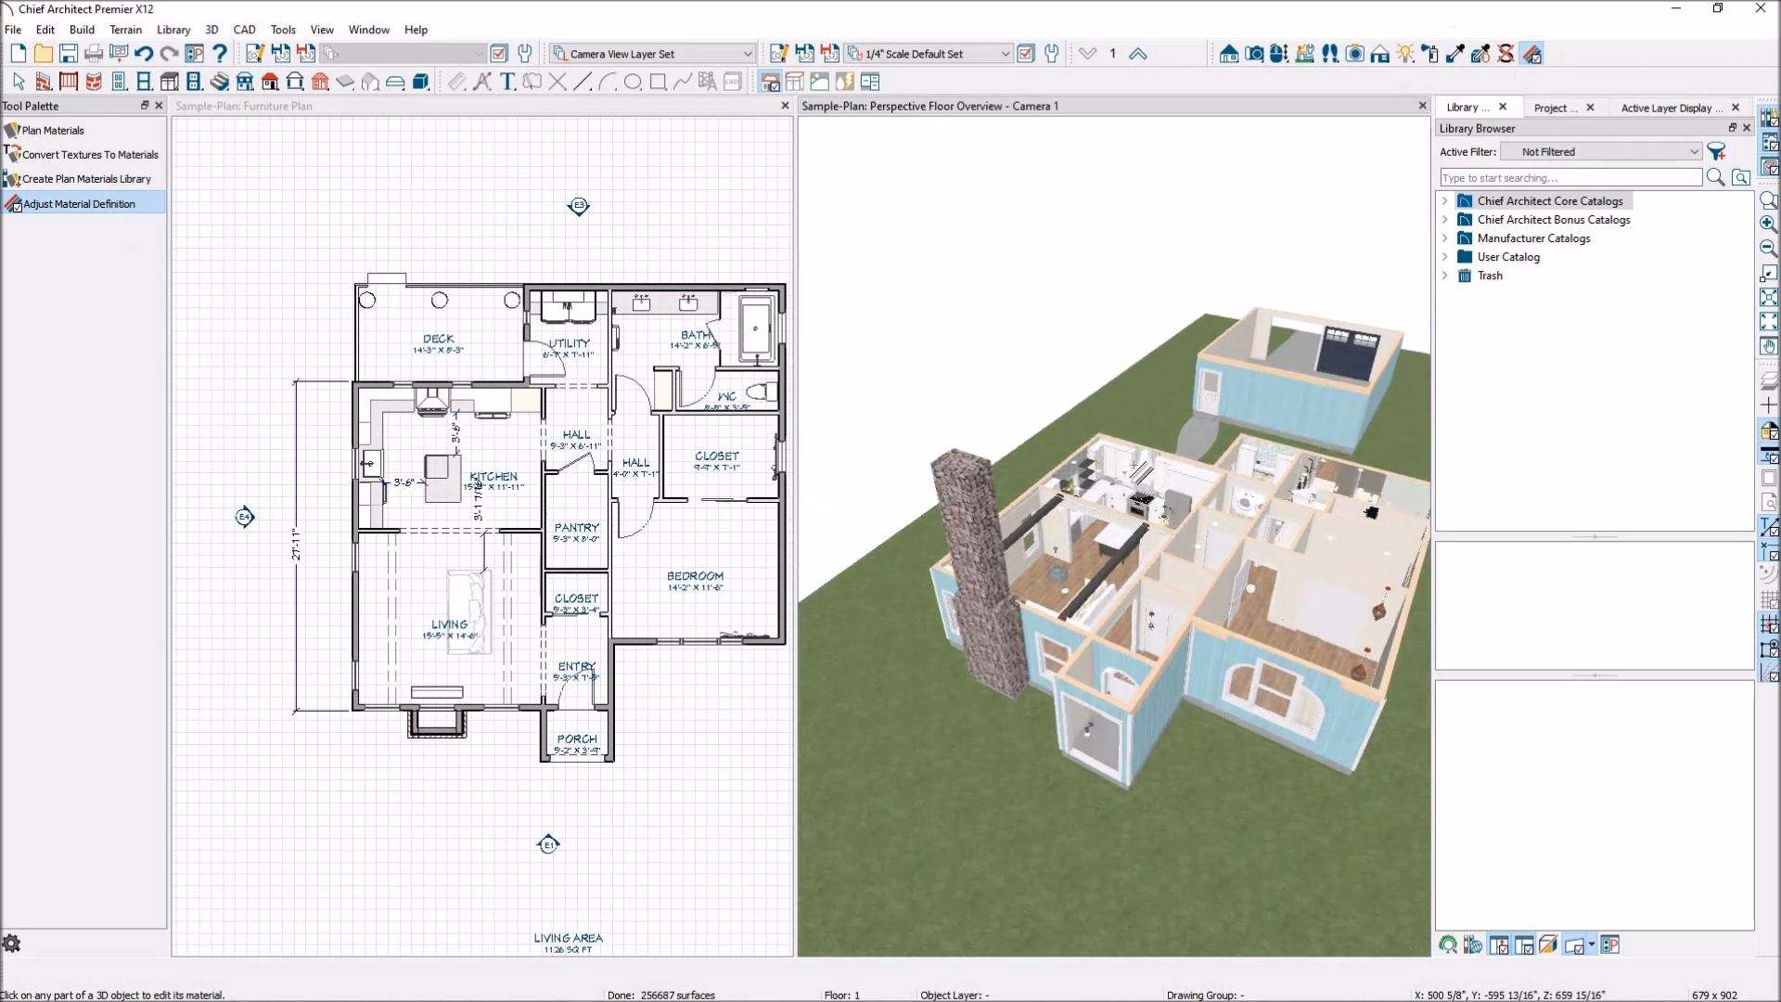
{"action": "scroll", "coordinate": [1081, 568], "scroll_direction": "up", "scroll_amount": 5}
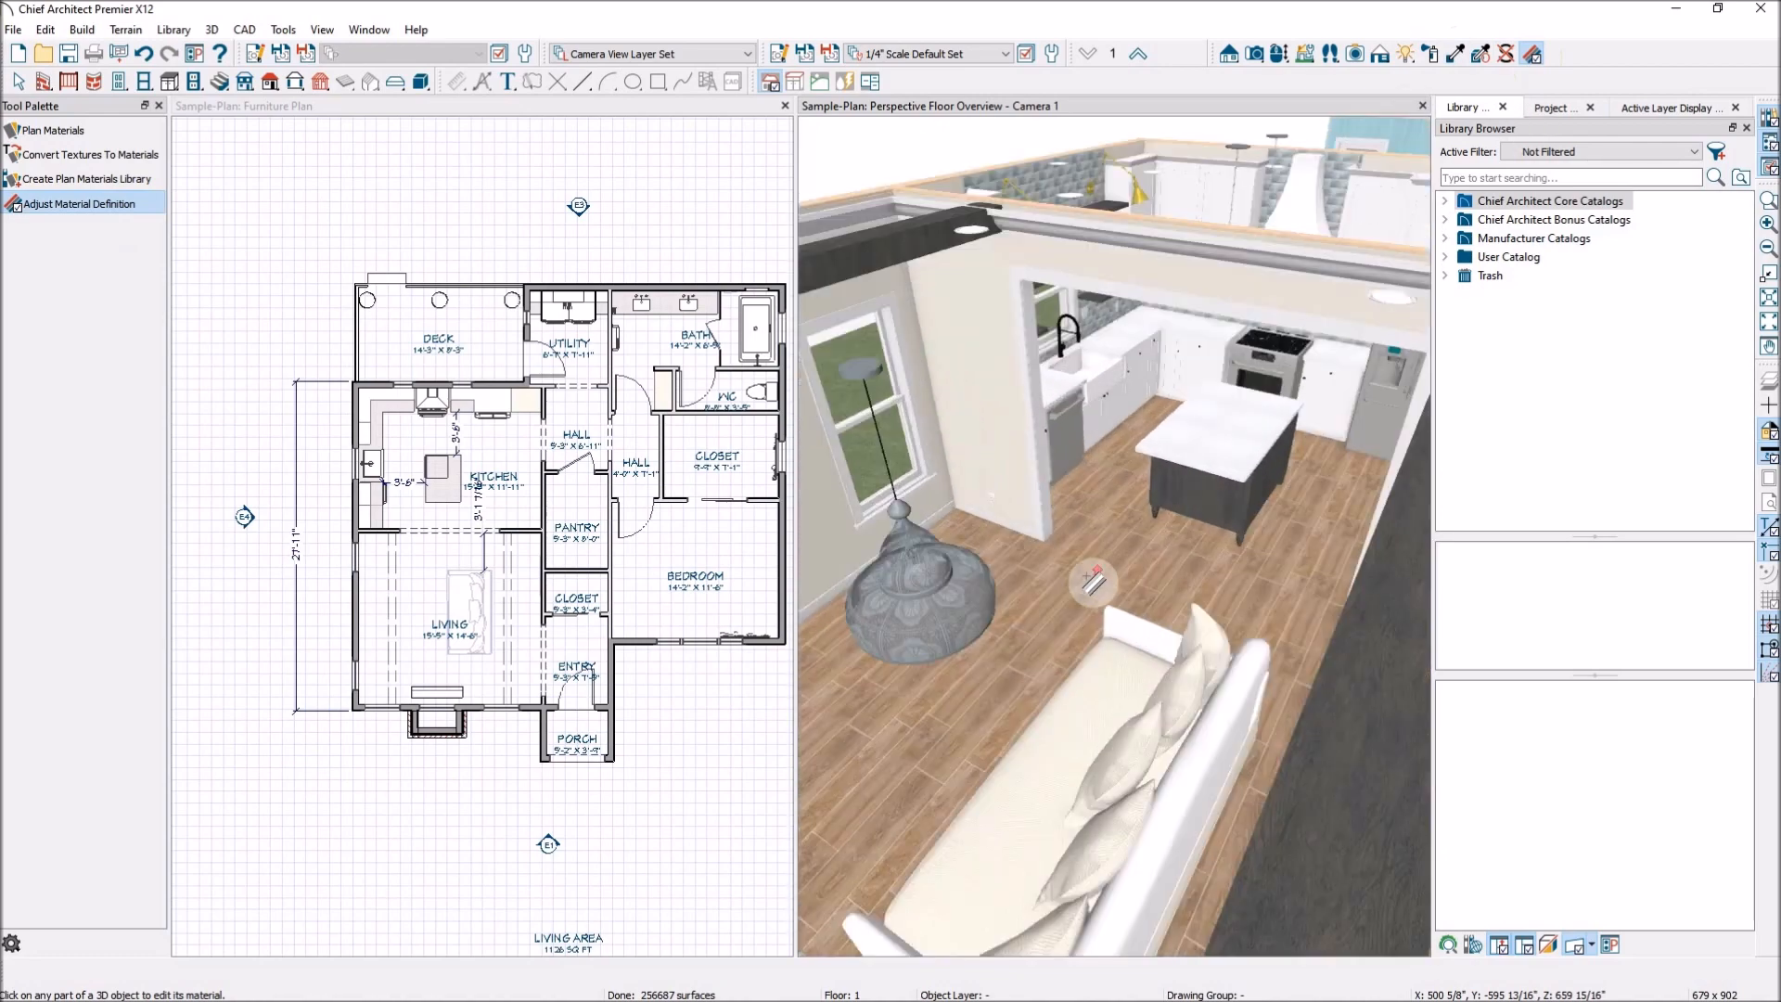
{"action": "scroll", "coordinate": [1094, 581], "scroll_direction": "up", "scroll_amount": 2}
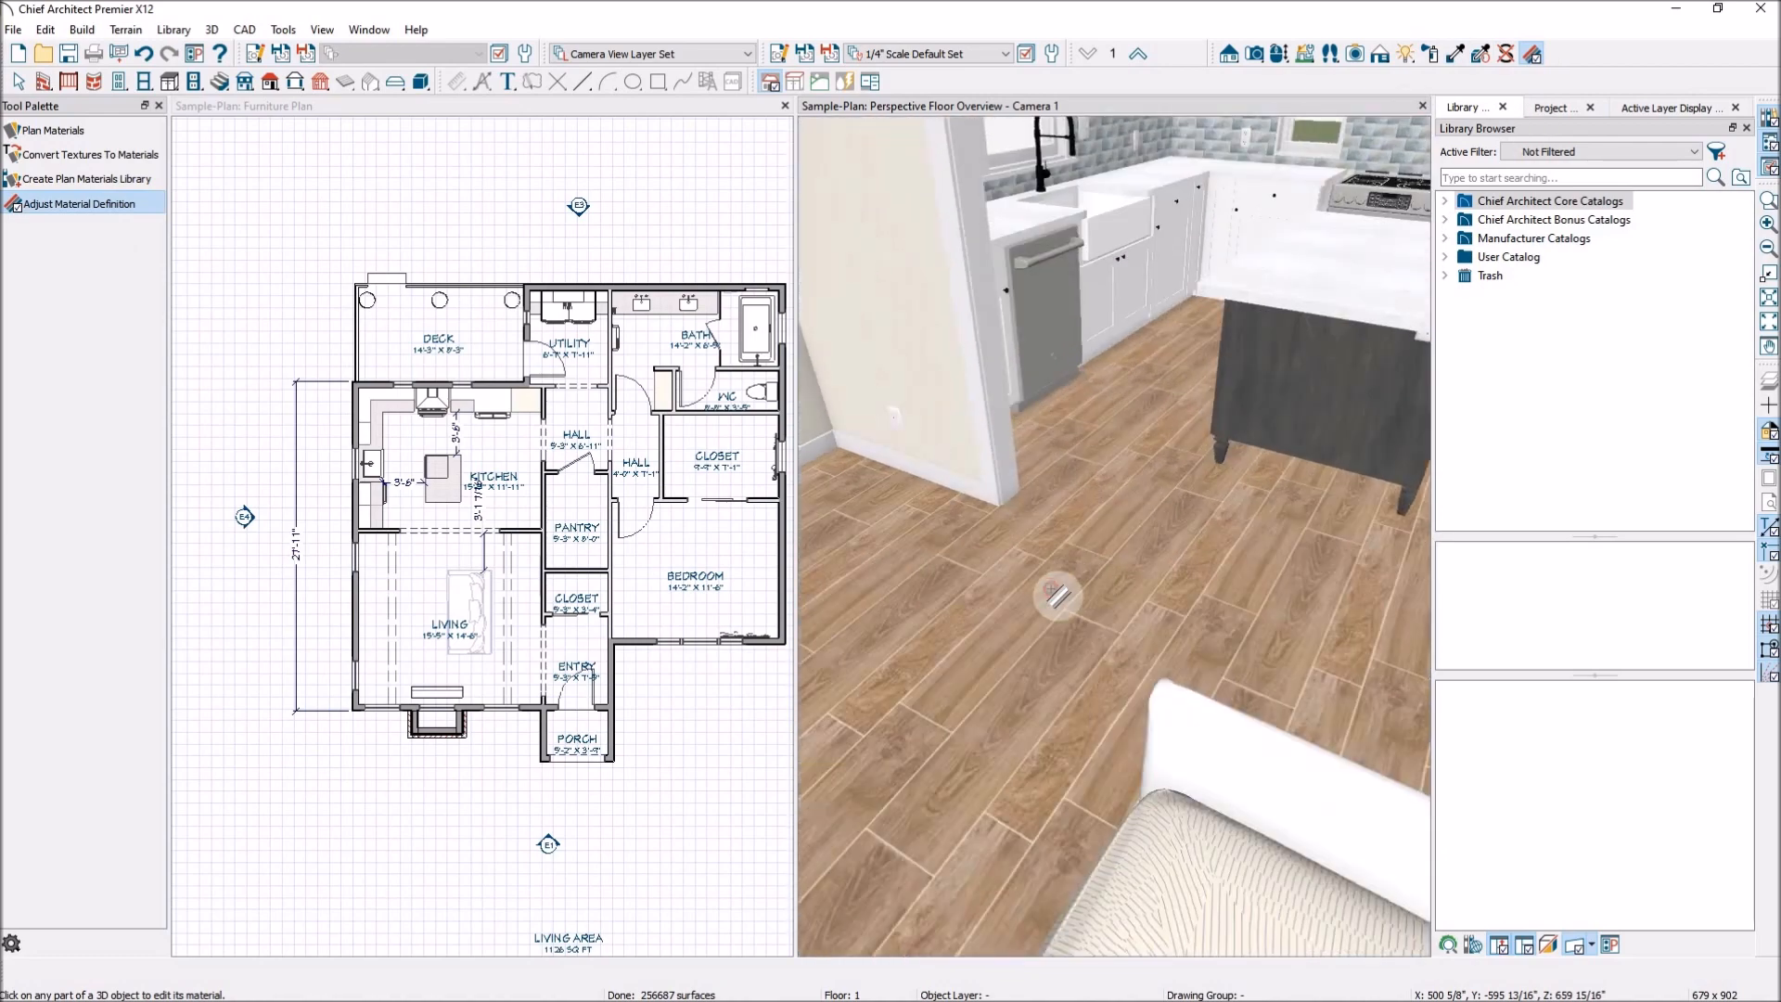
{"action": "left_click", "coordinate": [1052, 590]}
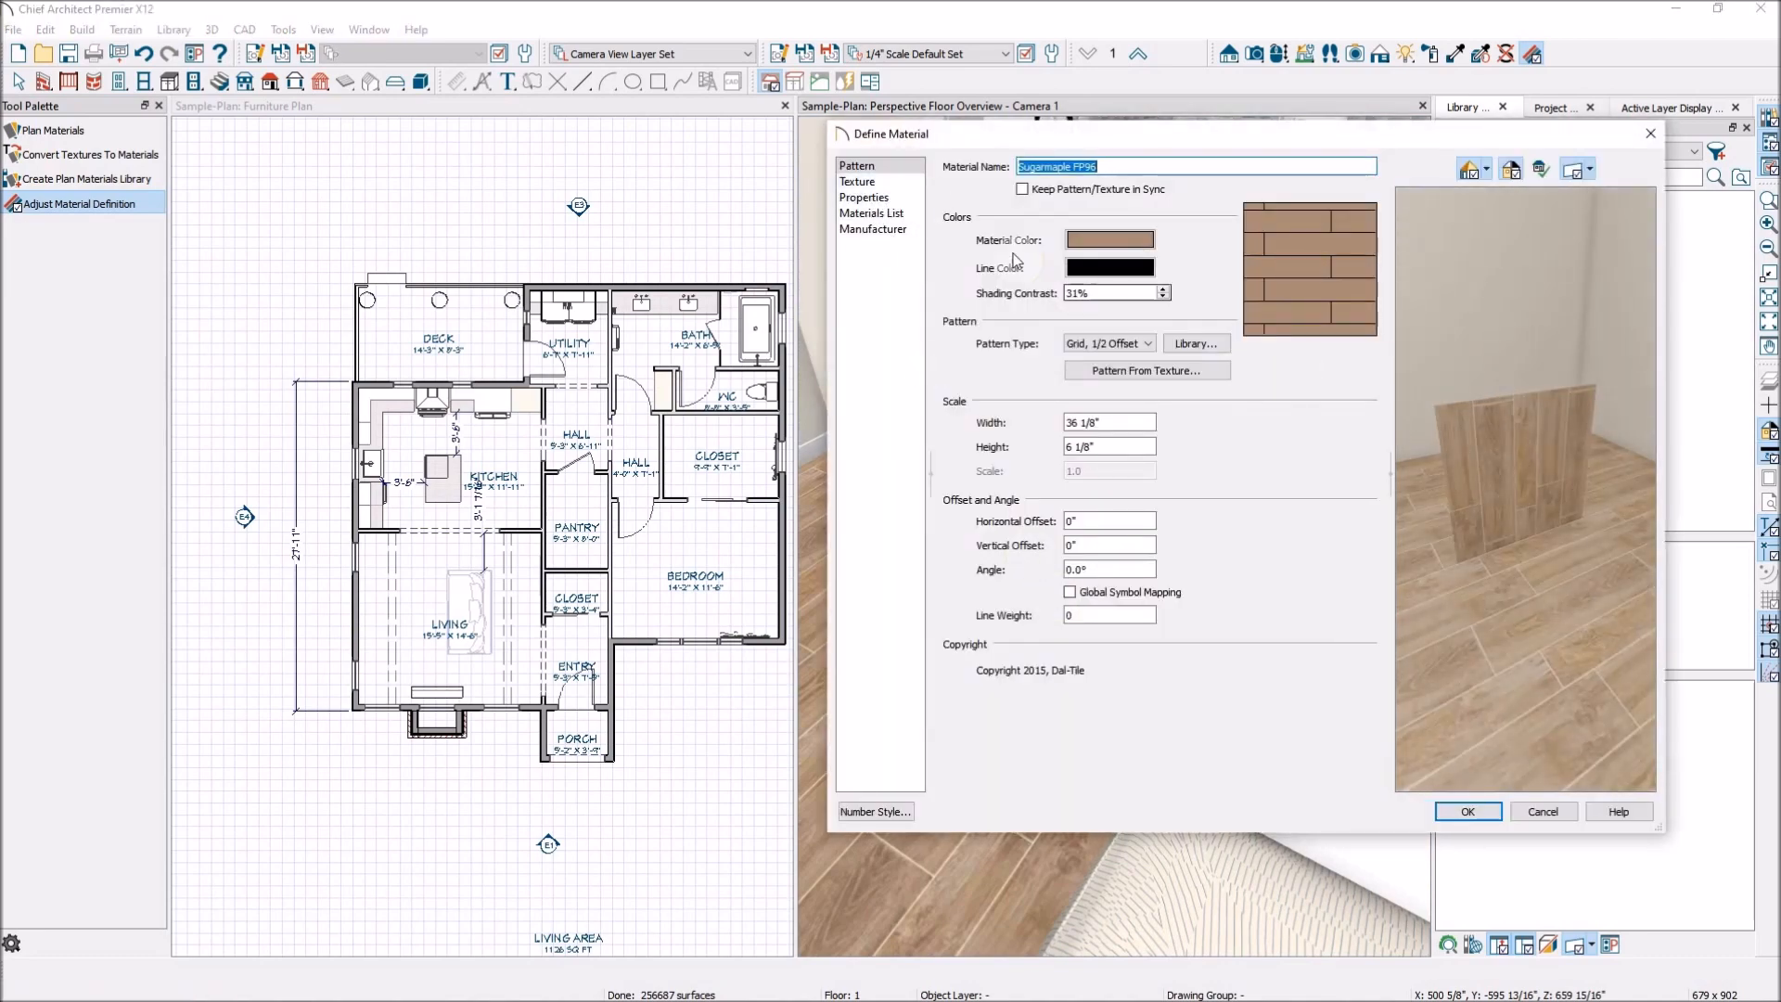
{"action": "left_click", "coordinate": [867, 182]}
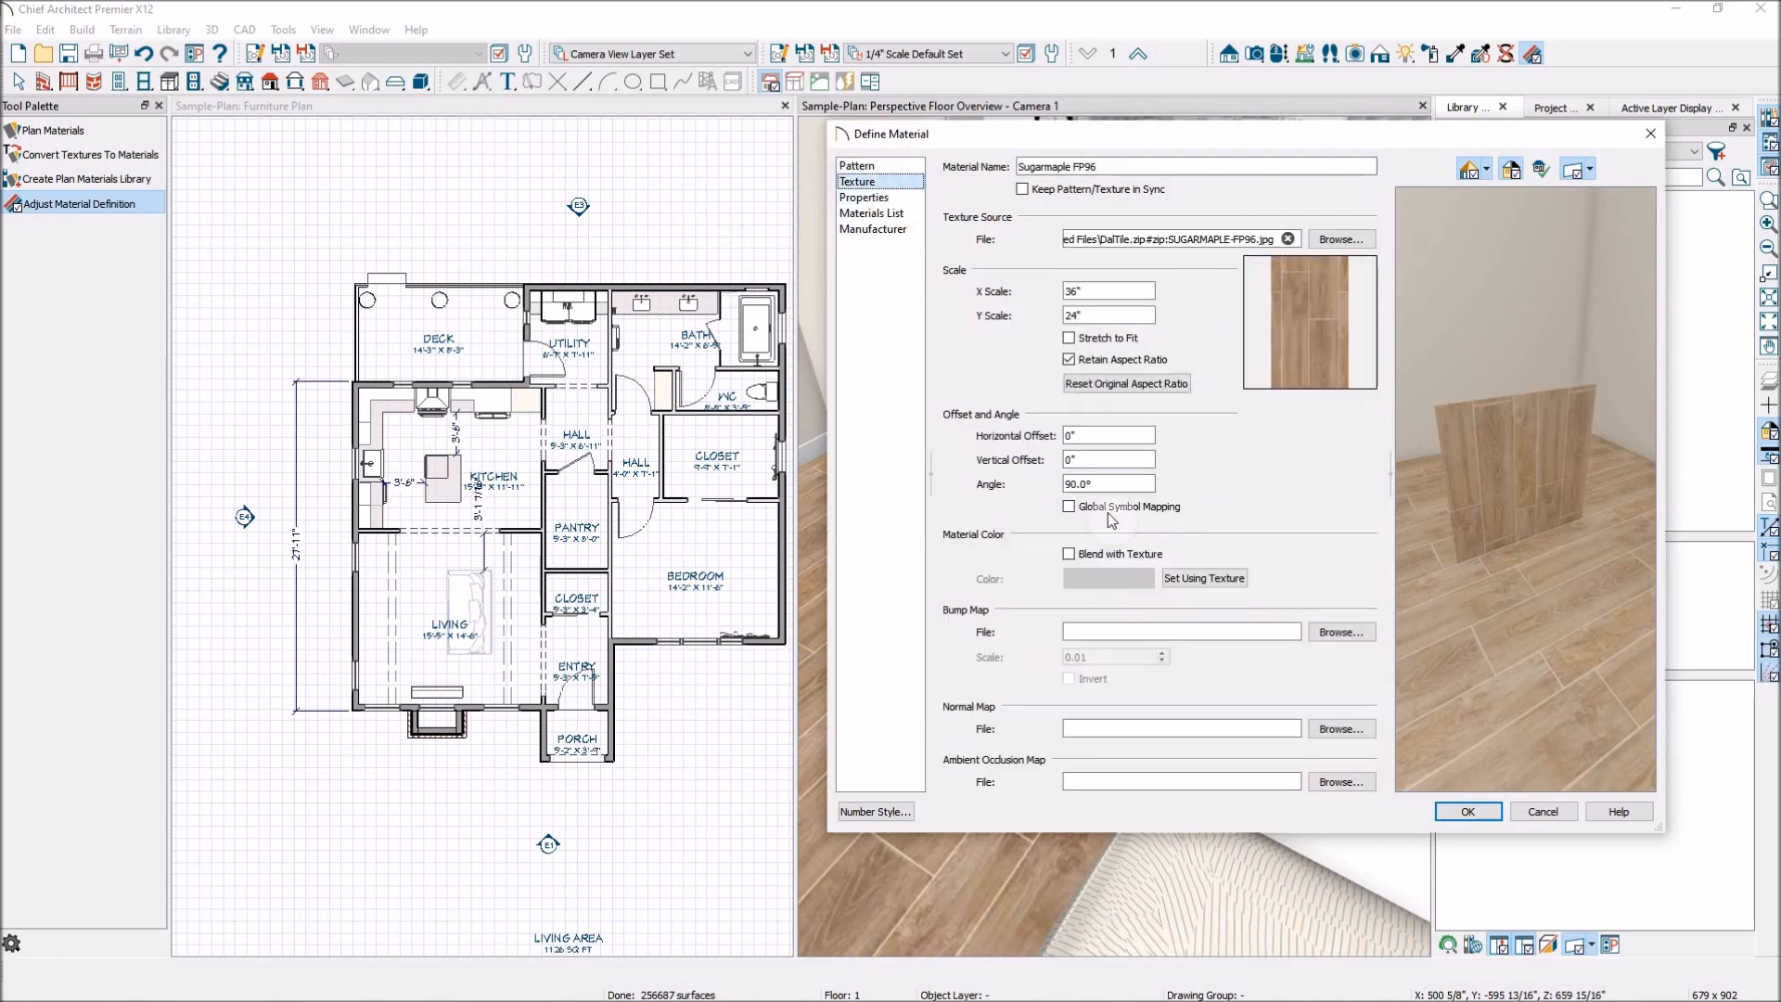
{"action": "left_click", "coordinate": [1114, 484]}
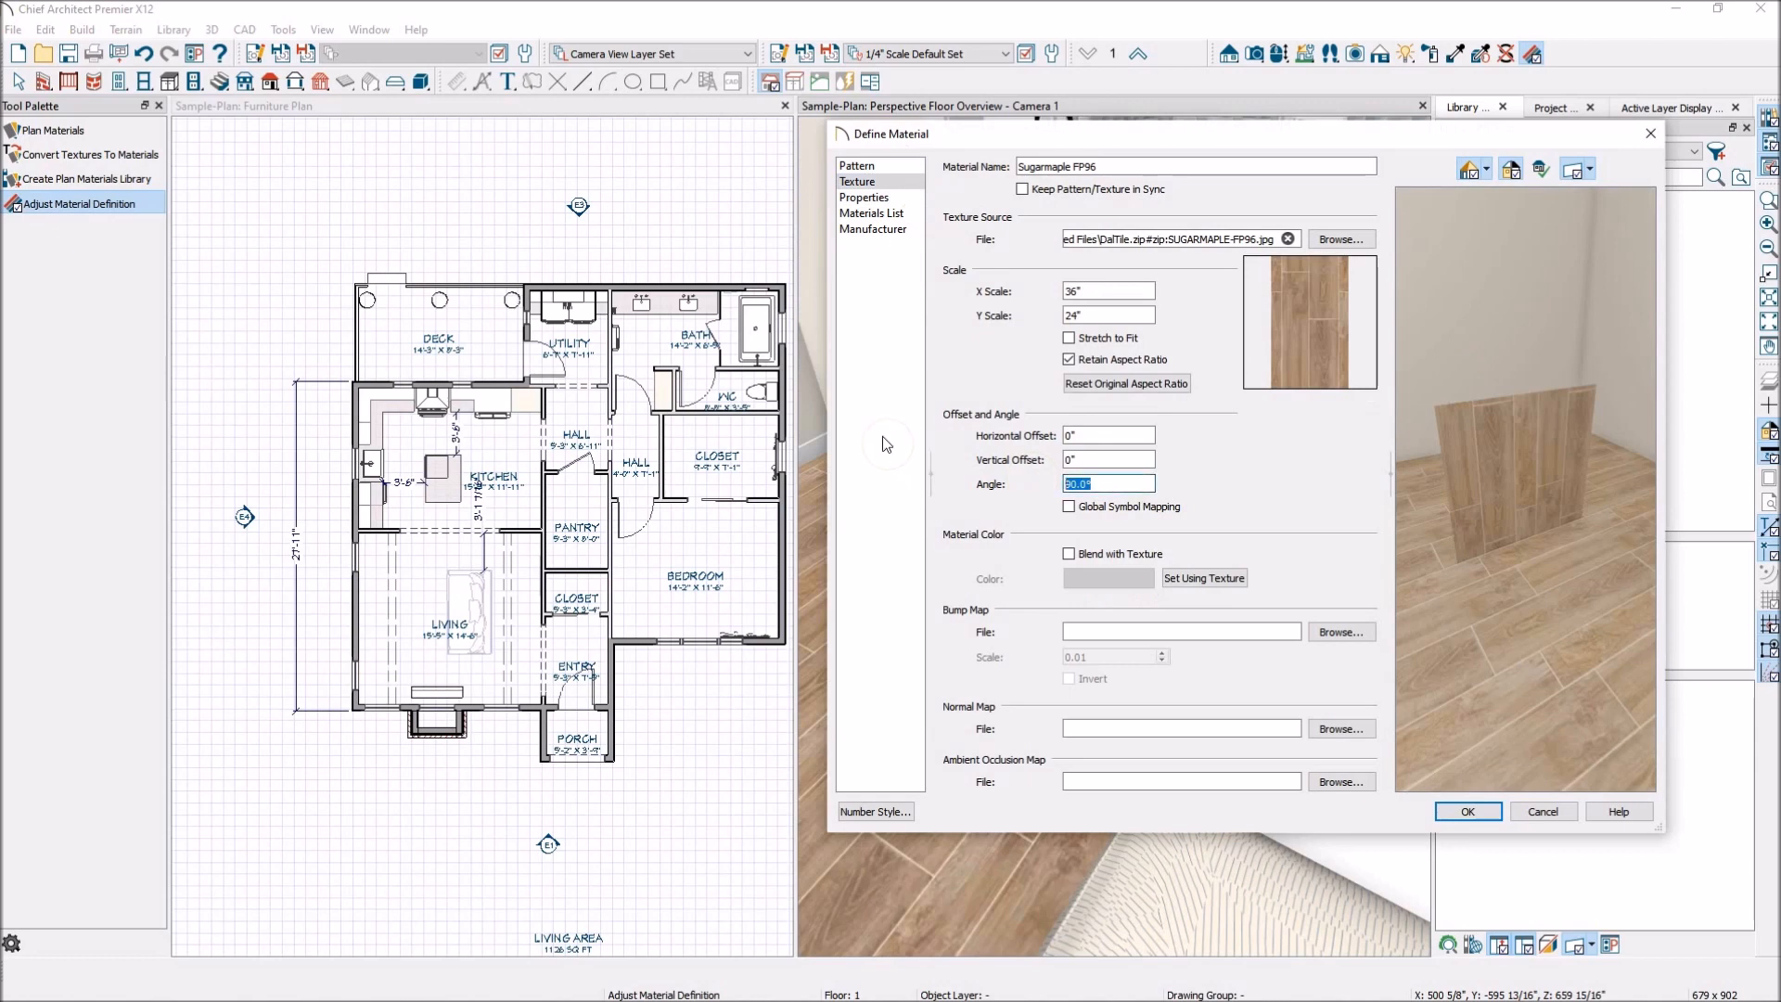
{"action": "type", "text": "45"}
{"action": "left_click", "coordinate": [1100, 459]}
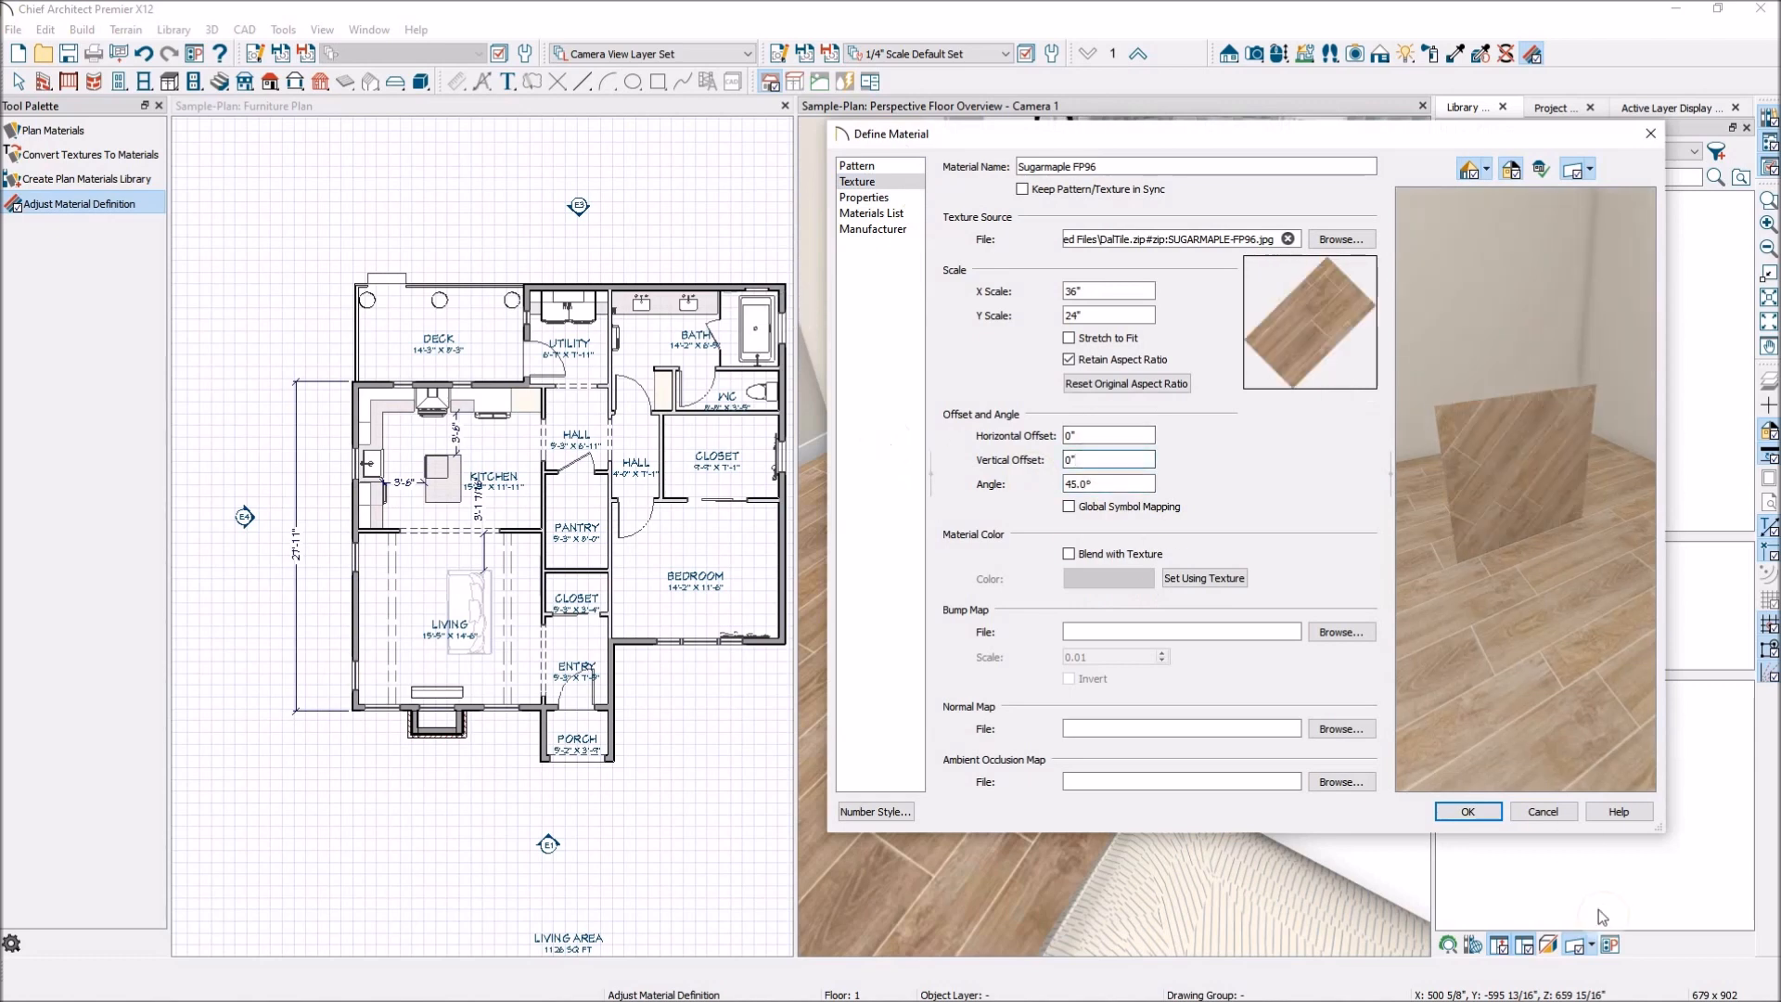
{"action": "left_click", "coordinate": [1469, 812]}
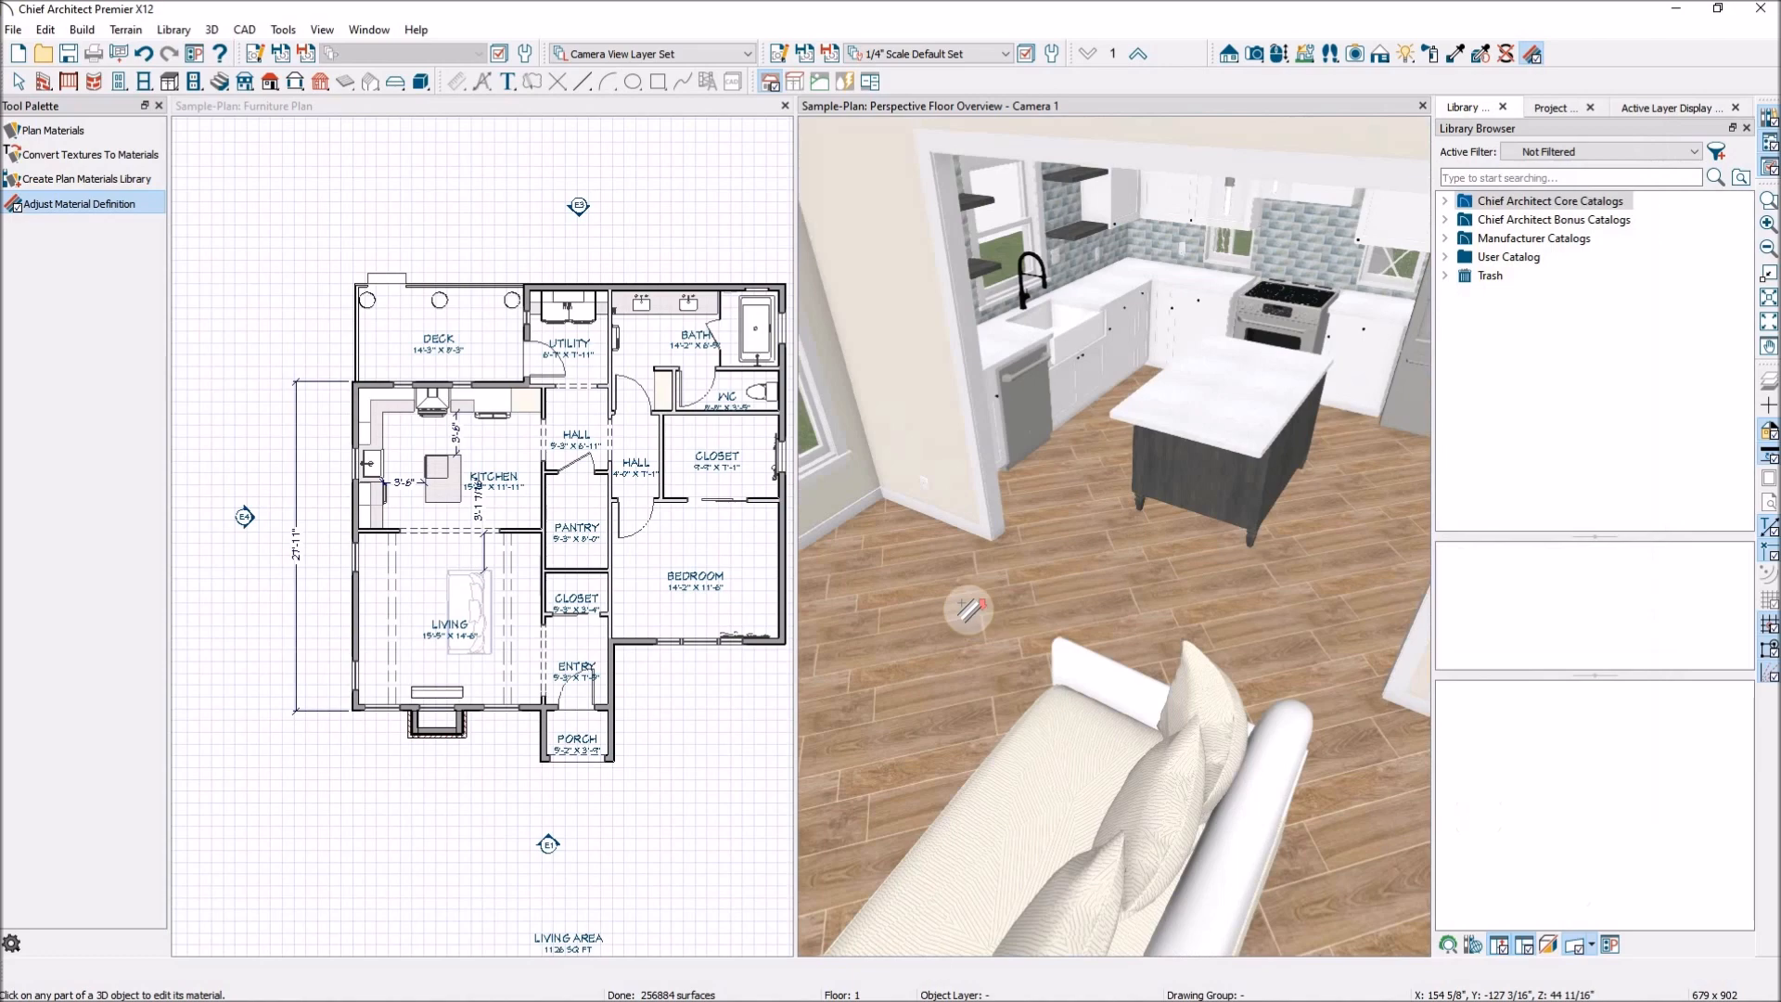
Examine the direction of the wood floor planks in the living room, kitchen and bedroom
{"action": "scroll", "coordinate": [969, 557], "scroll_direction": "down", "scroll_amount": 5}
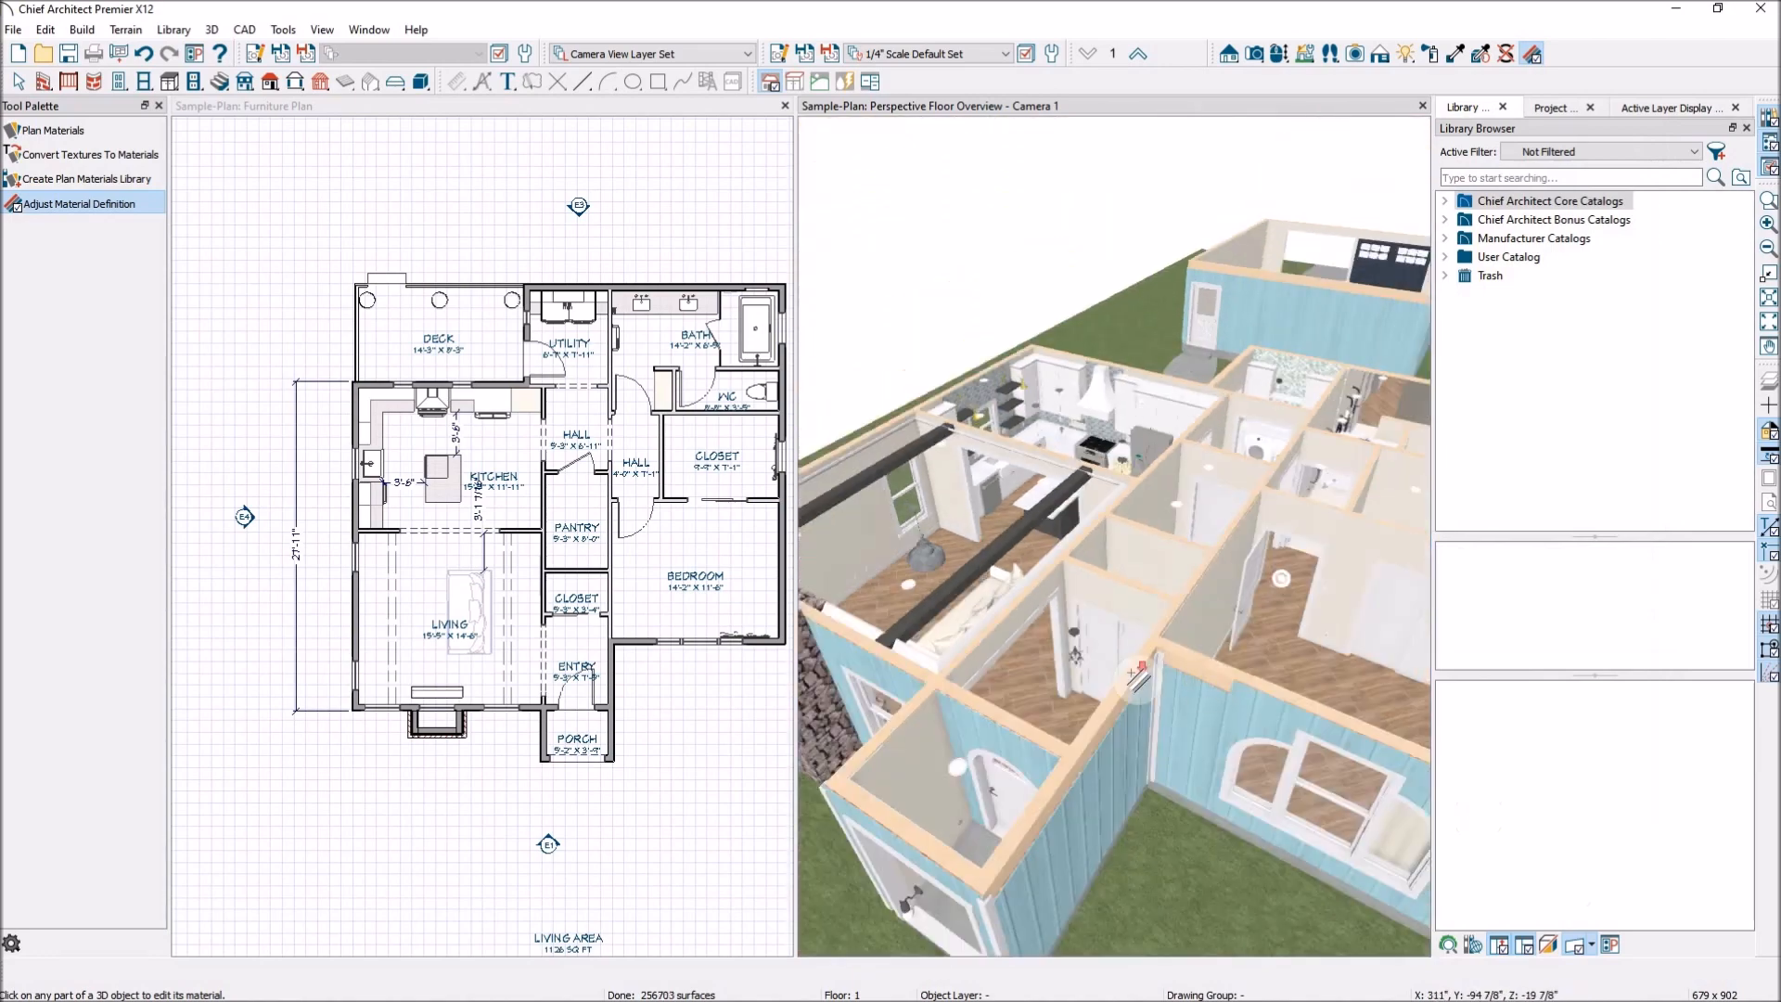
{"action": "scroll", "coordinate": [1130, 672], "scroll_direction": "down", "scroll_amount": 2}
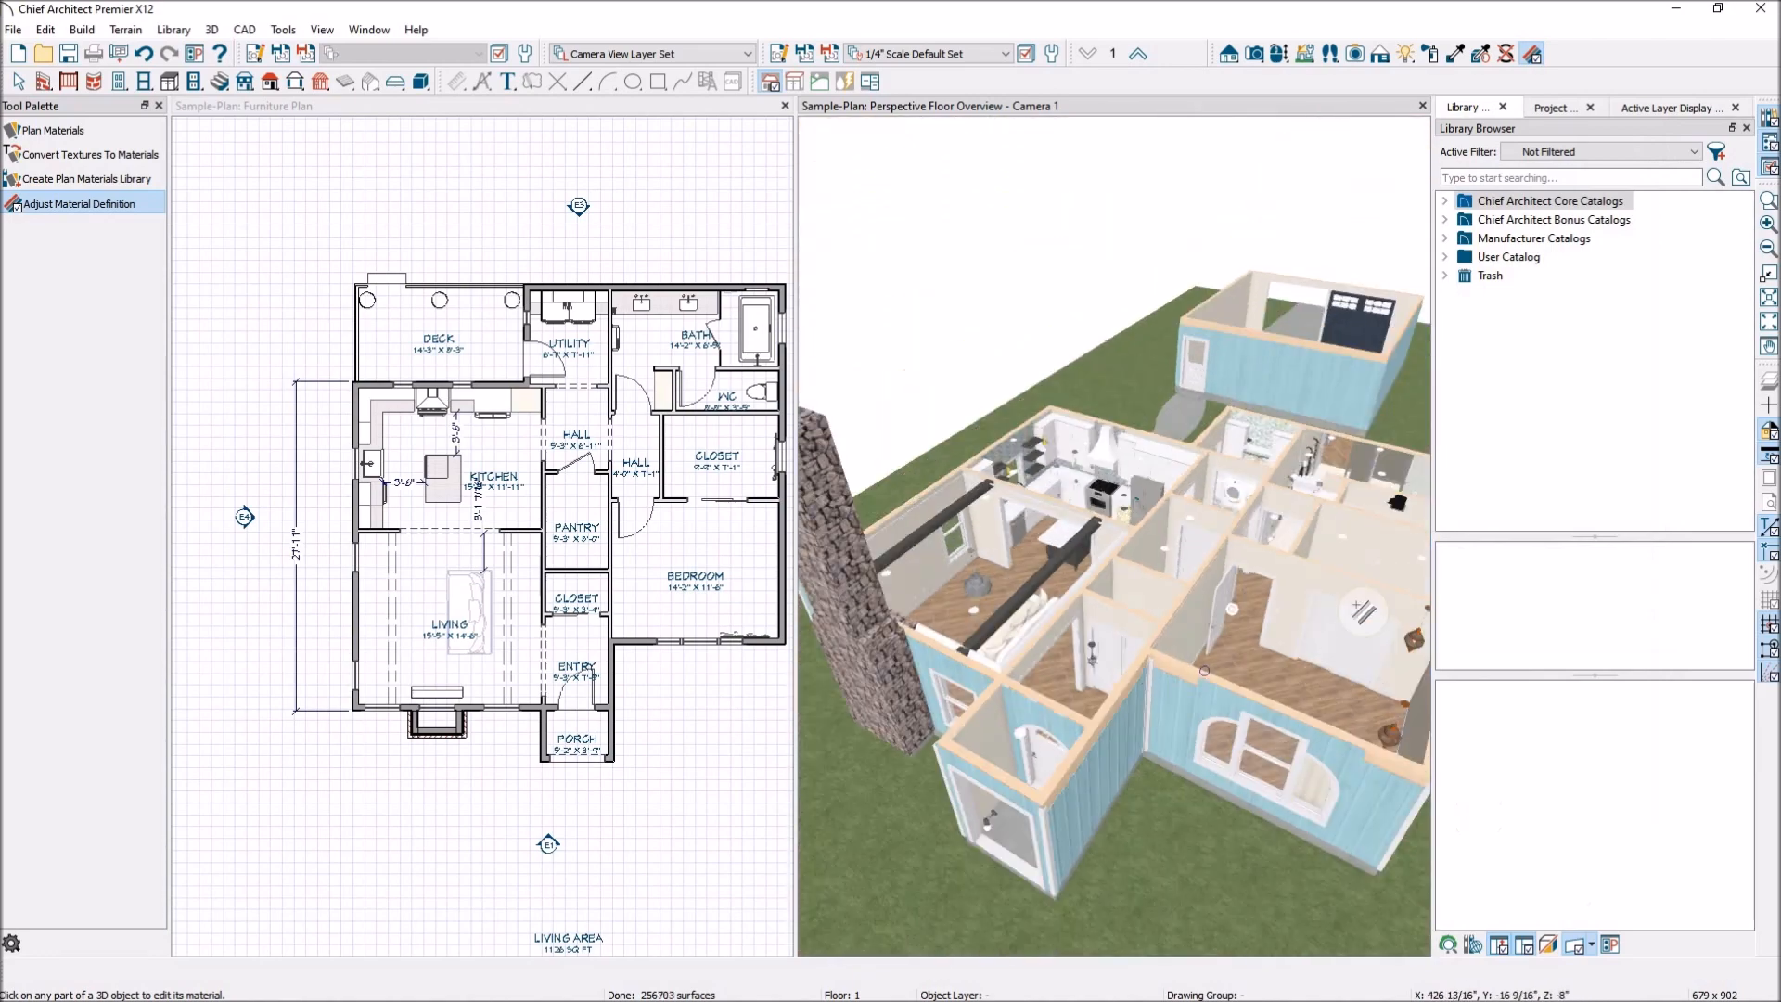
{"action": "scroll", "coordinate": [1356, 603], "scroll_direction": "up", "scroll_amount": 4}
{"action": "scroll", "coordinate": [1265, 707], "scroll_direction": "down", "scroll_amount": 2}
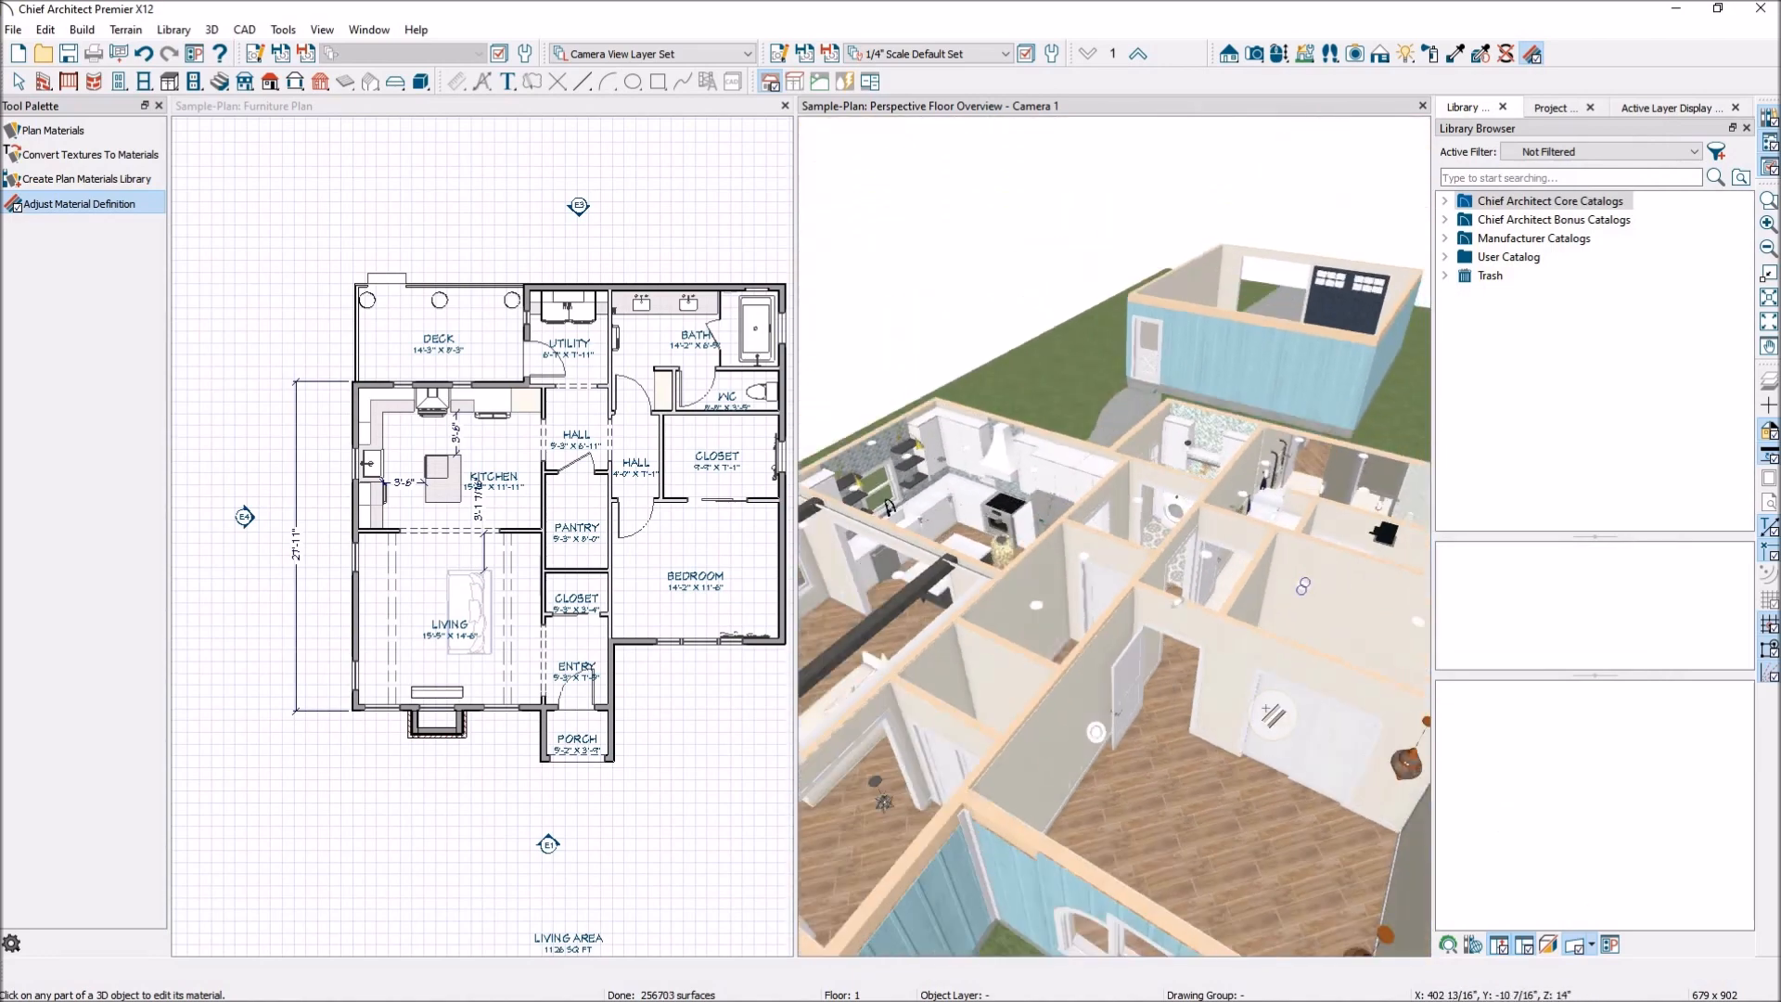
{"action": "scroll", "coordinate": [1272, 714], "scroll_direction": "down", "scroll_amount": 3}
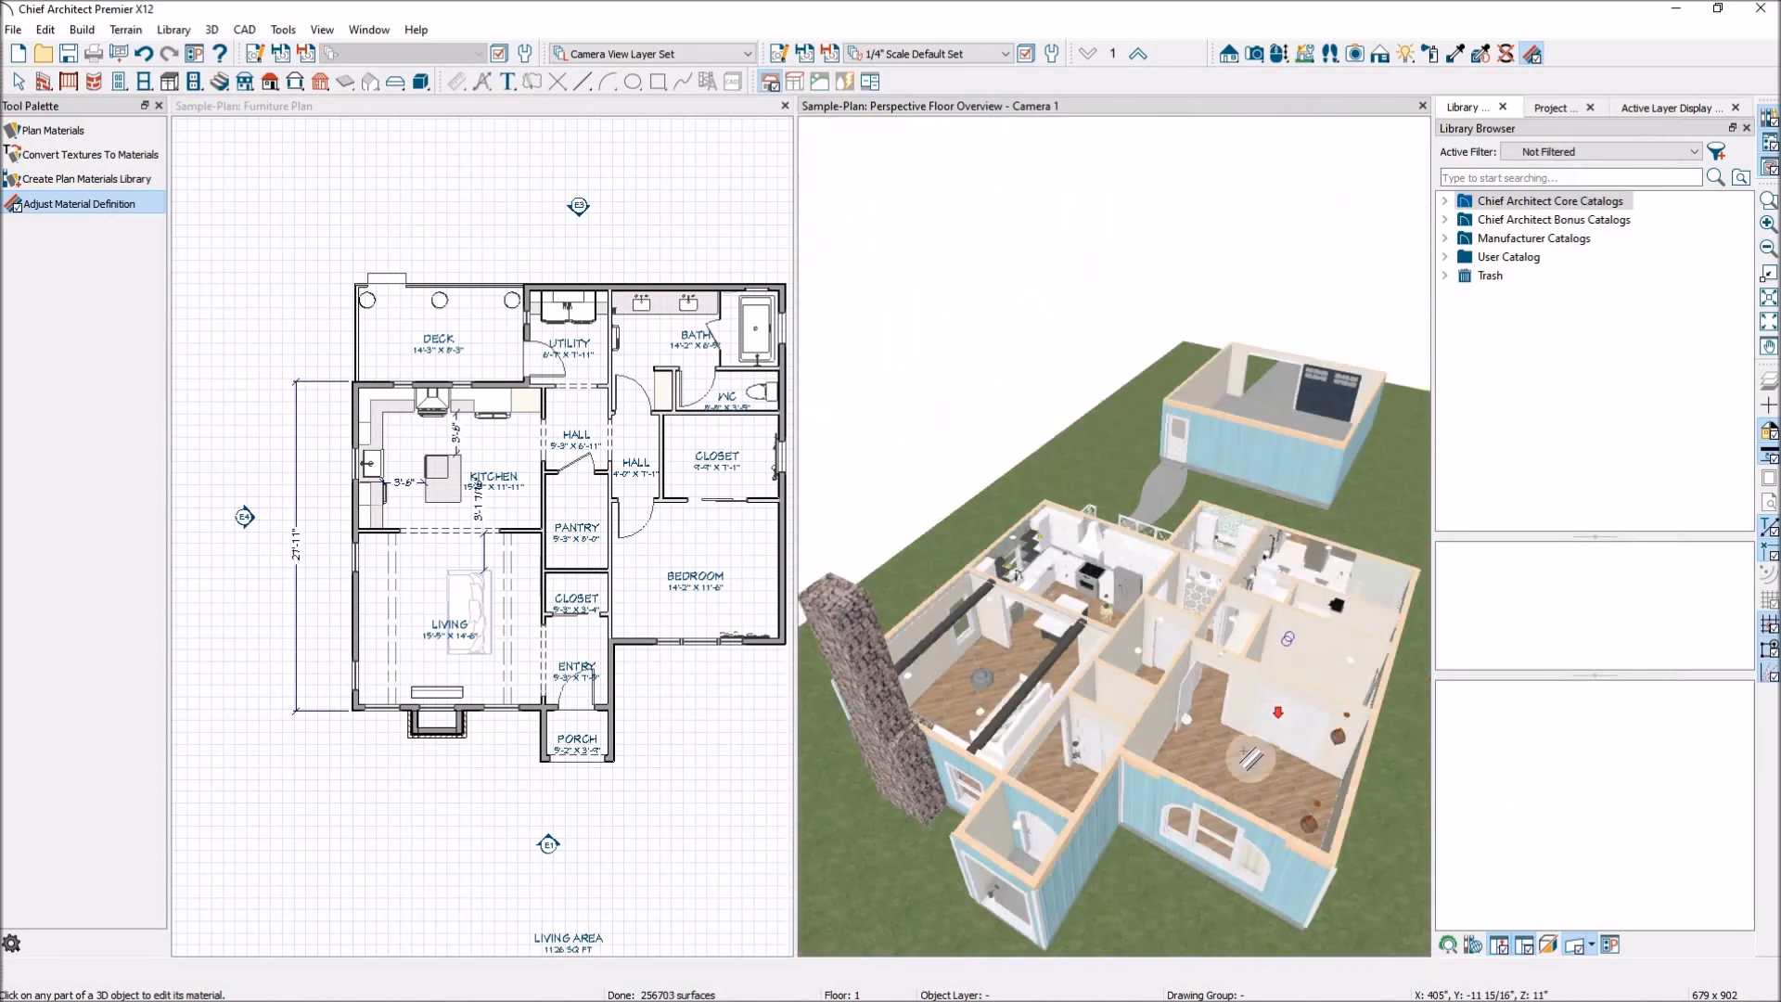
{"action": "scroll", "coordinate": [1024, 698], "scroll_direction": "up", "scroll_amount": 6}
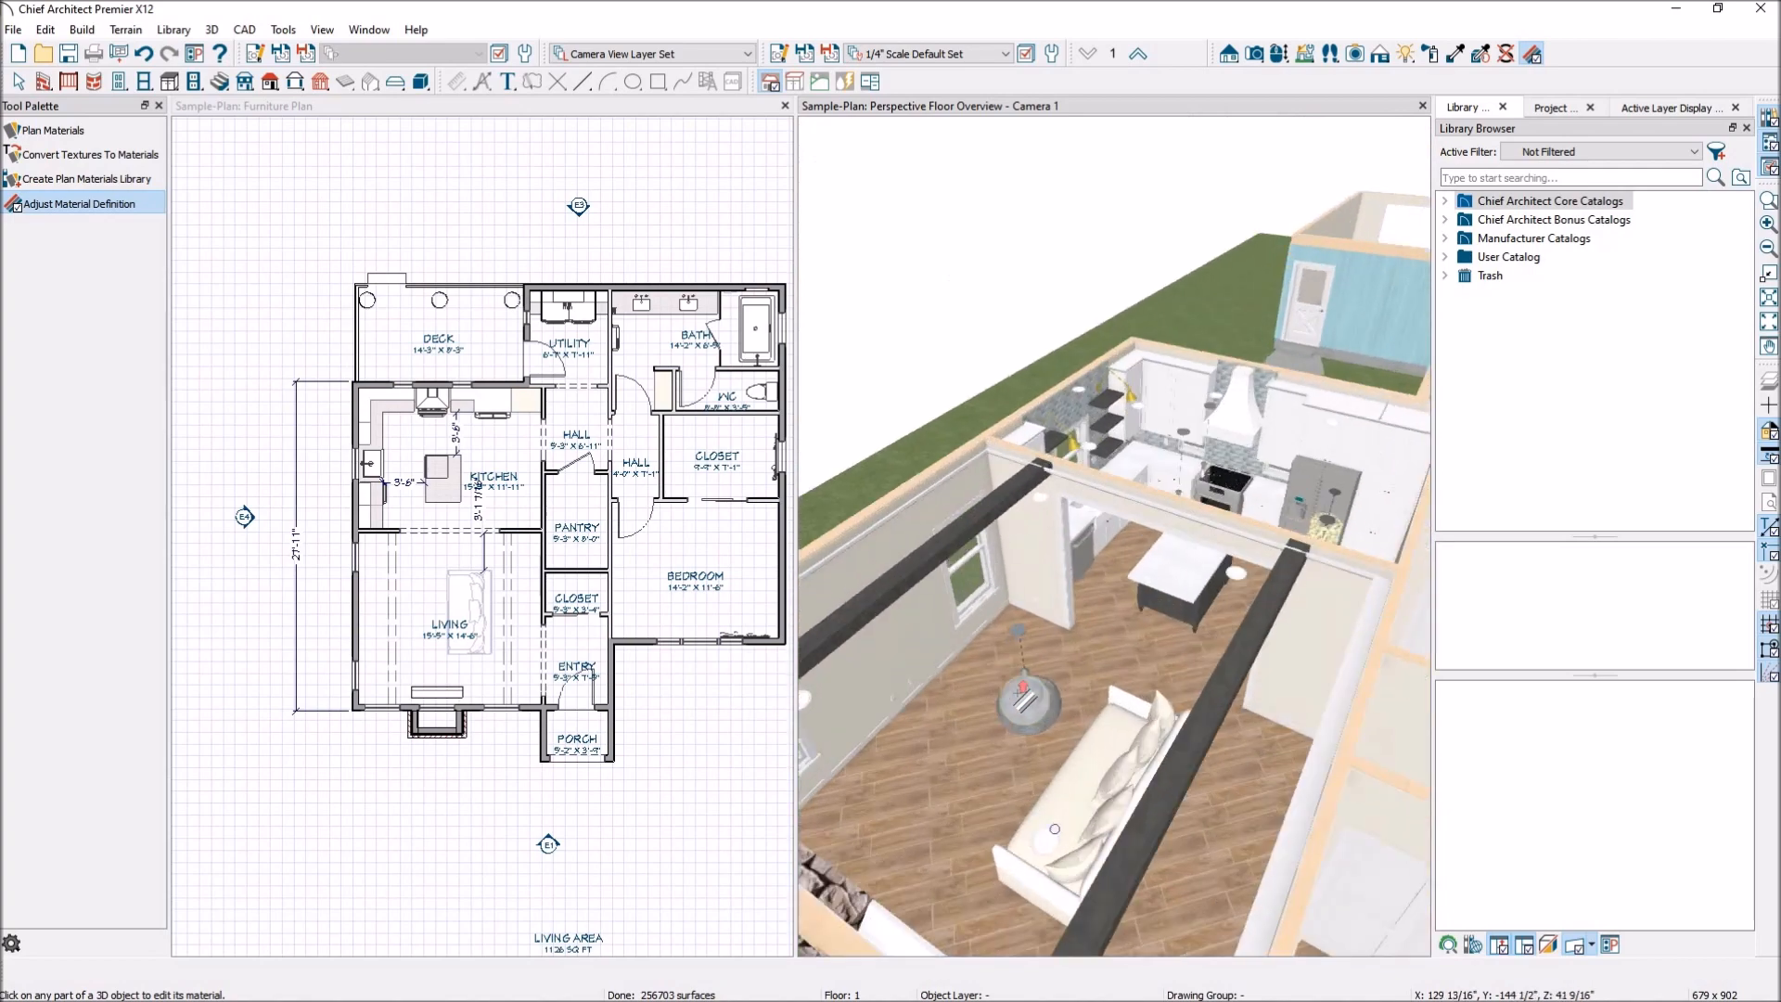
{"action": "scroll", "coordinate": [1024, 698], "scroll_direction": "up", "scroll_amount": 2}
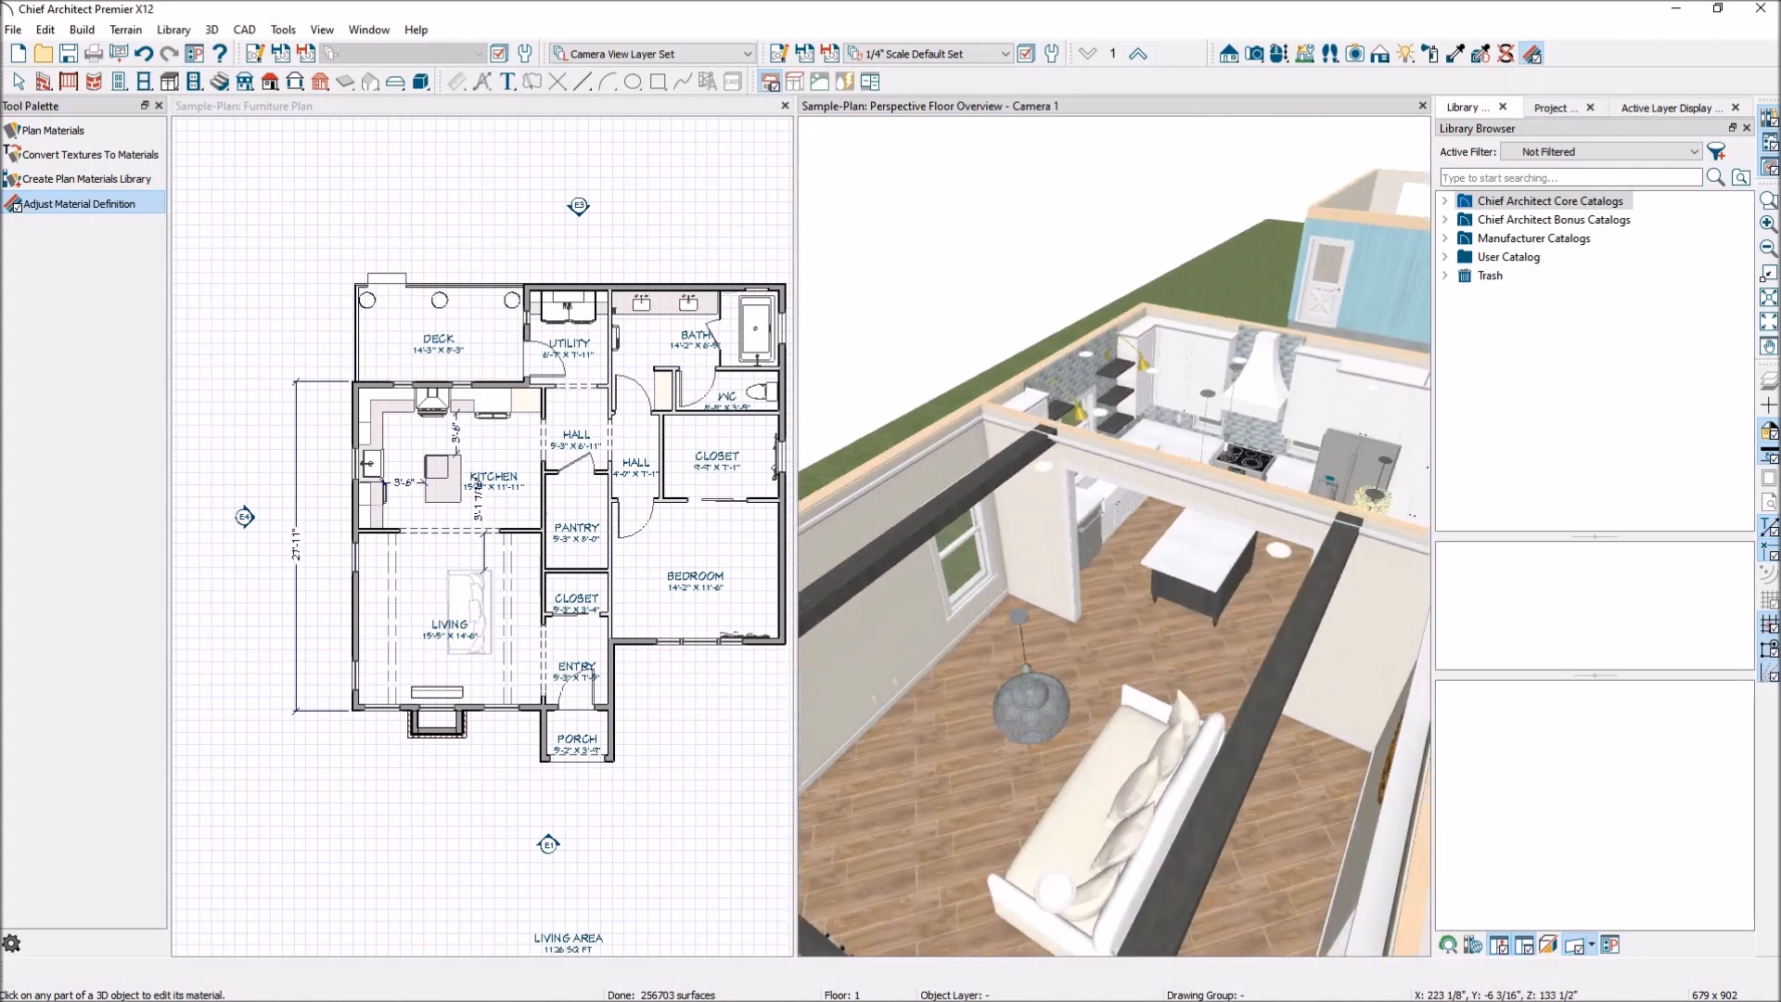
Try temporarily removing surfaces in the living room with the Delete Surface tool, and return to object selection
{"action": "left_click", "coordinate": [1505, 53]}
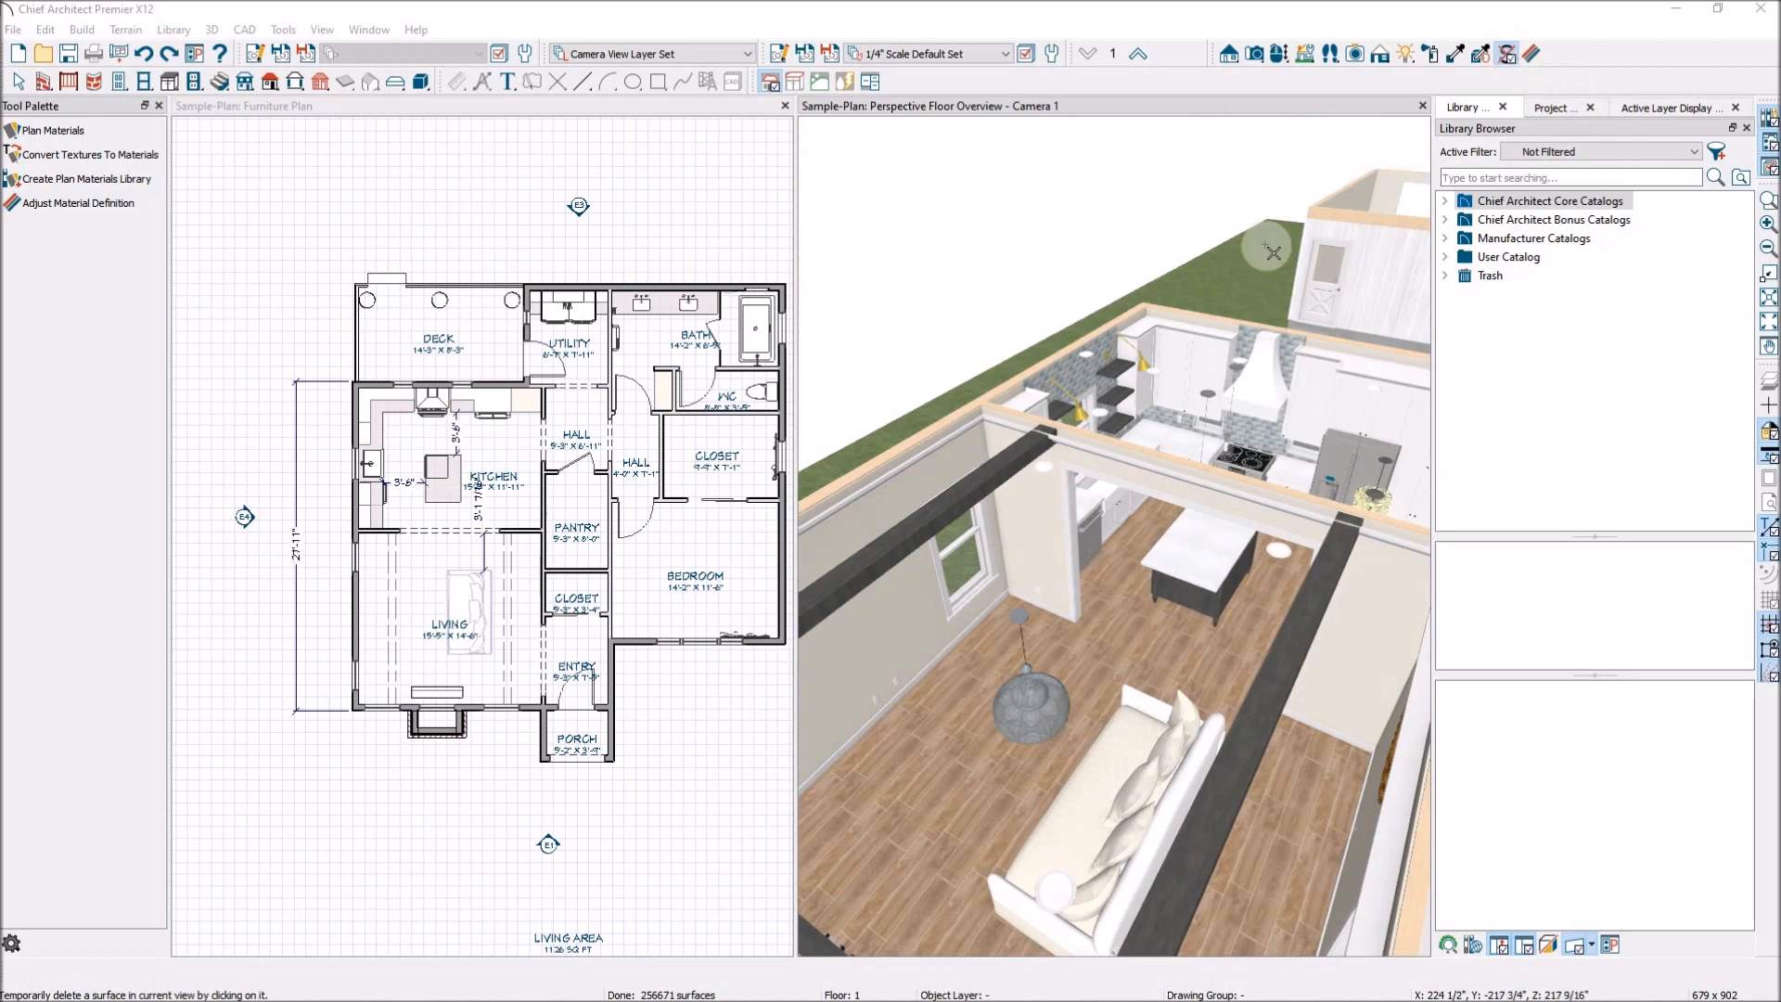
{"action": "left_click", "coordinate": [914, 588]}
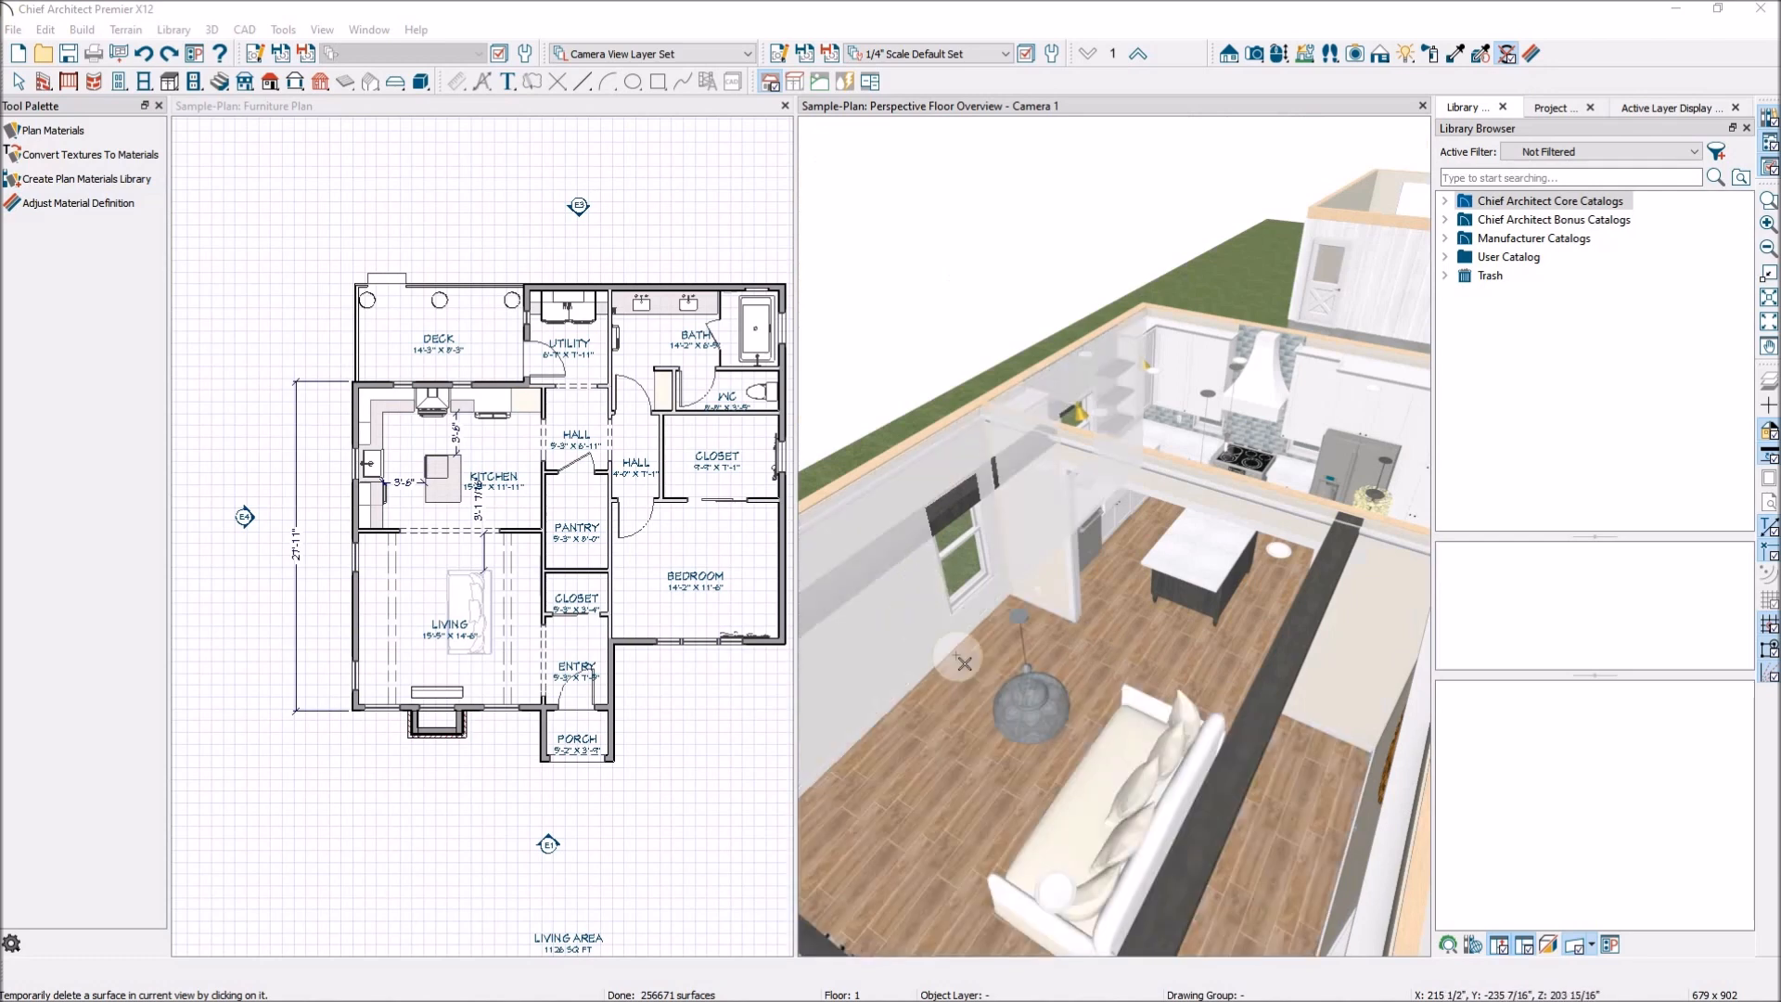
{"action": "left_click", "coordinate": [912, 615]}
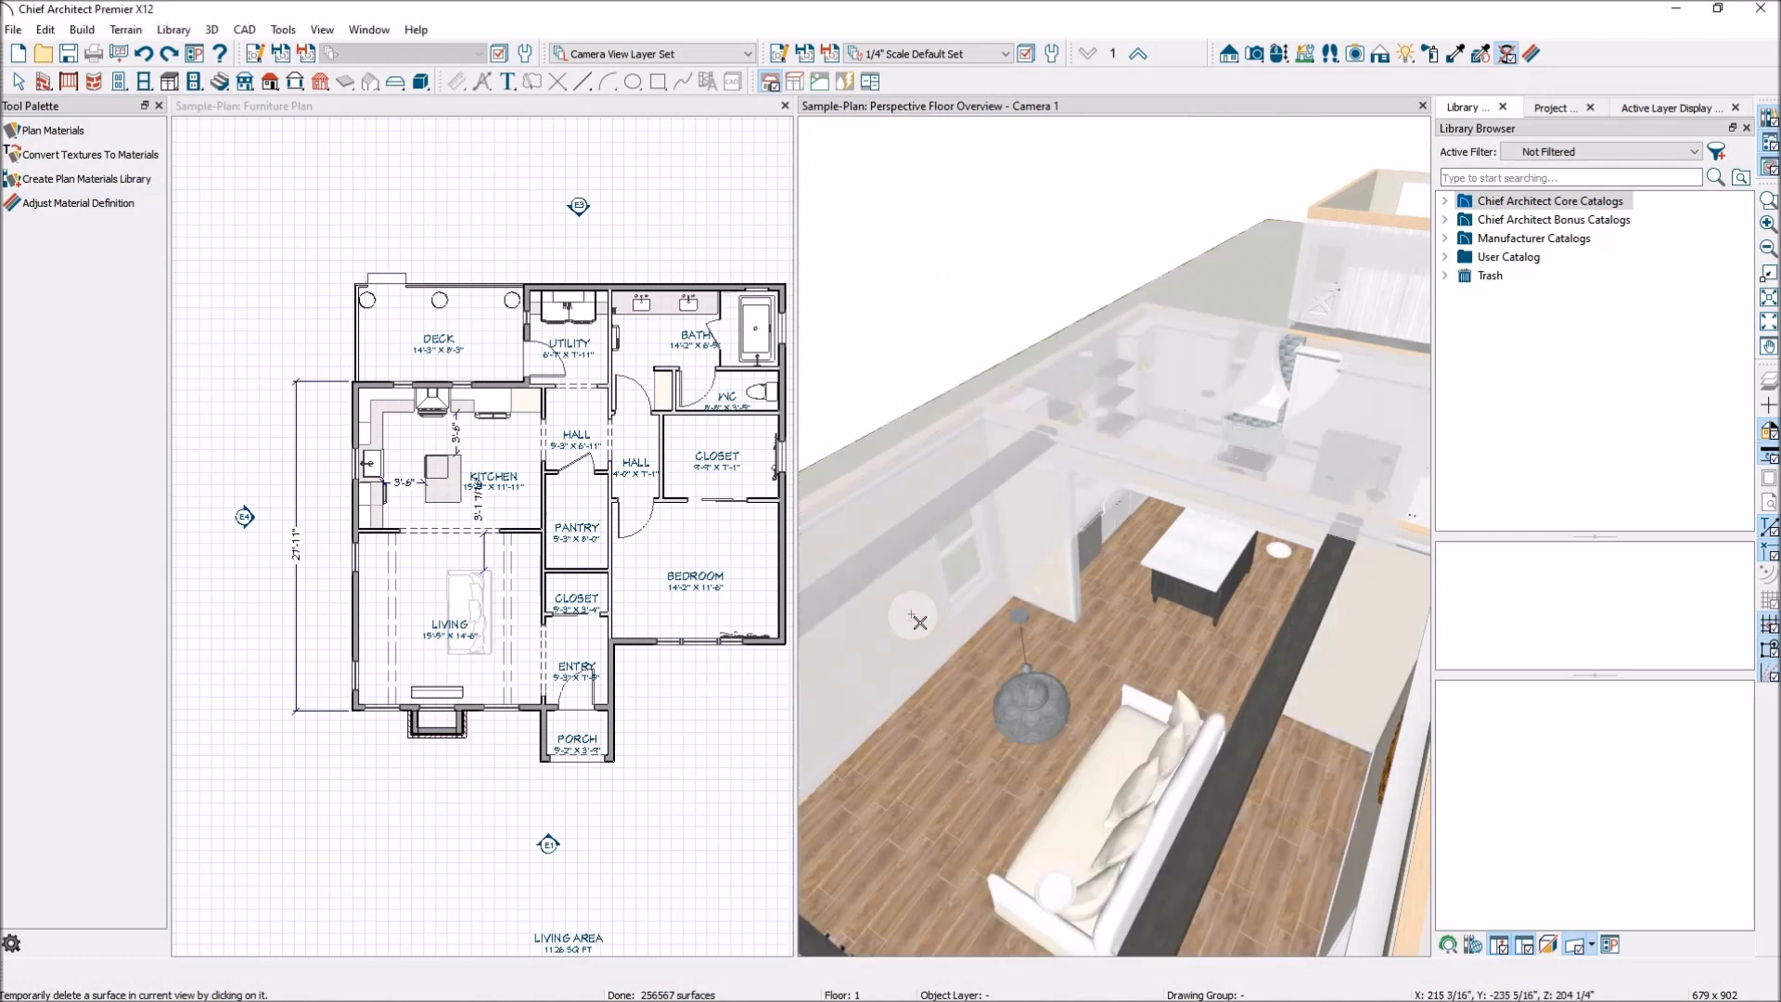
{"action": "left_click", "coordinate": [1125, 763]}
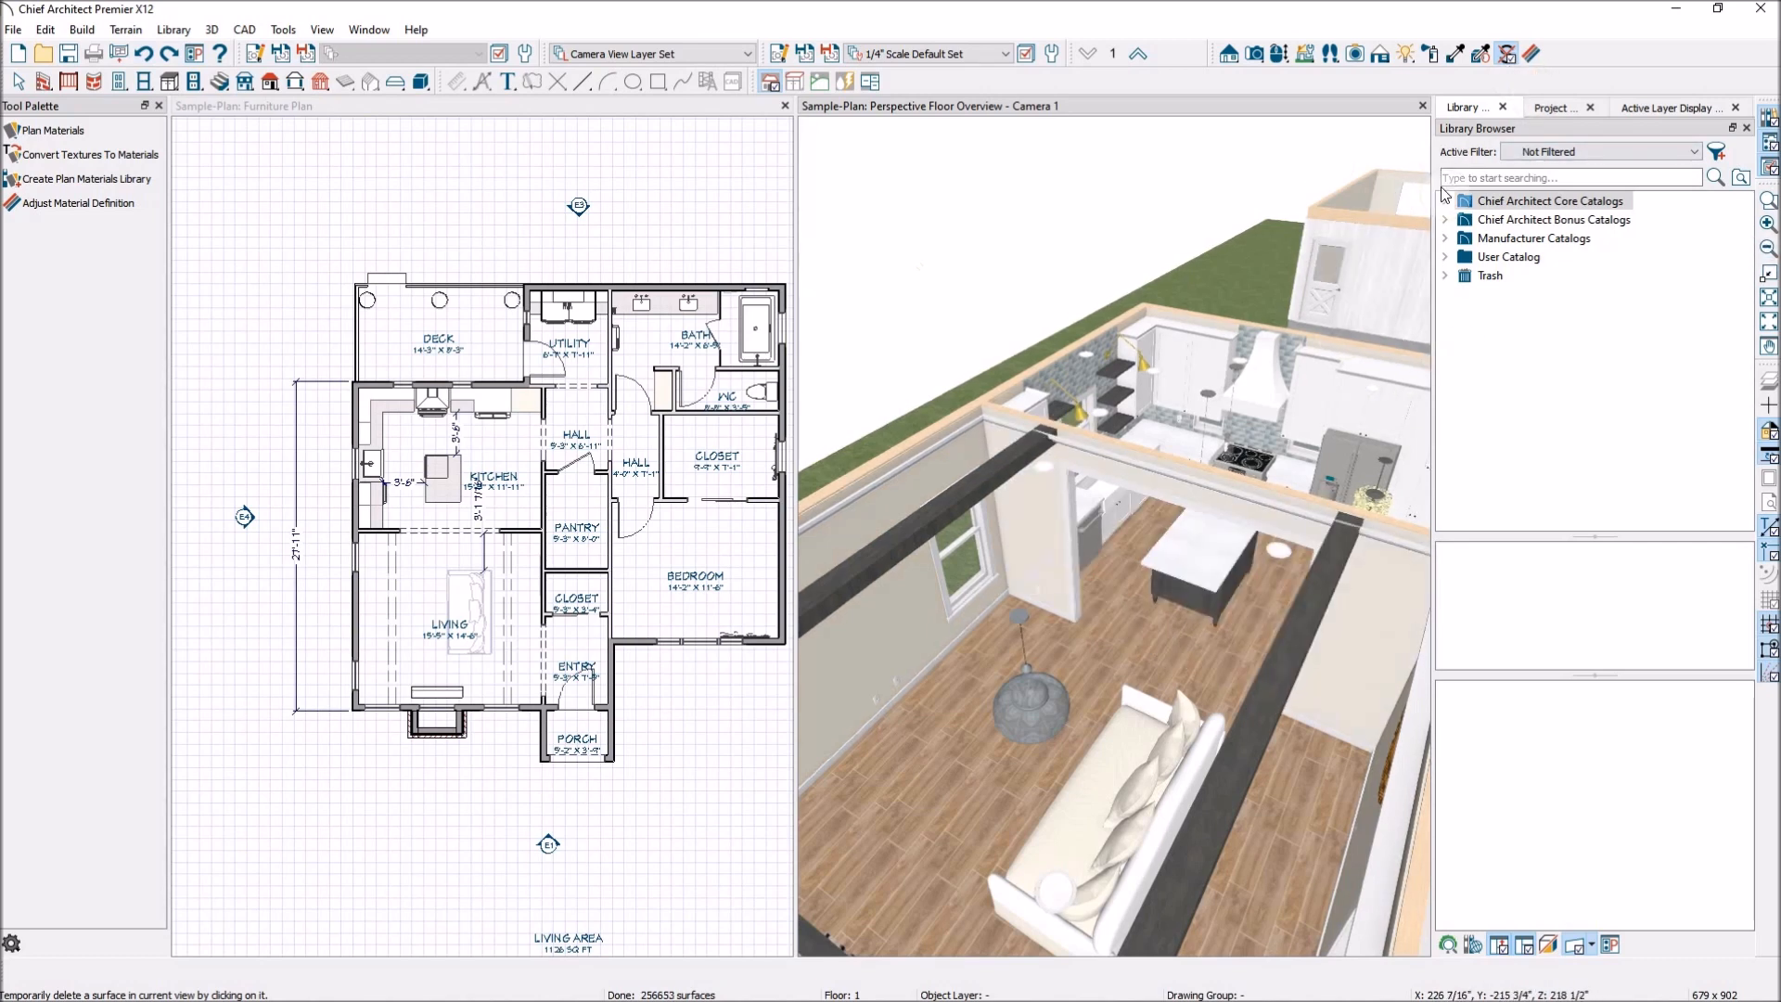
{"action": "left_click", "coordinate": [814, 717]}
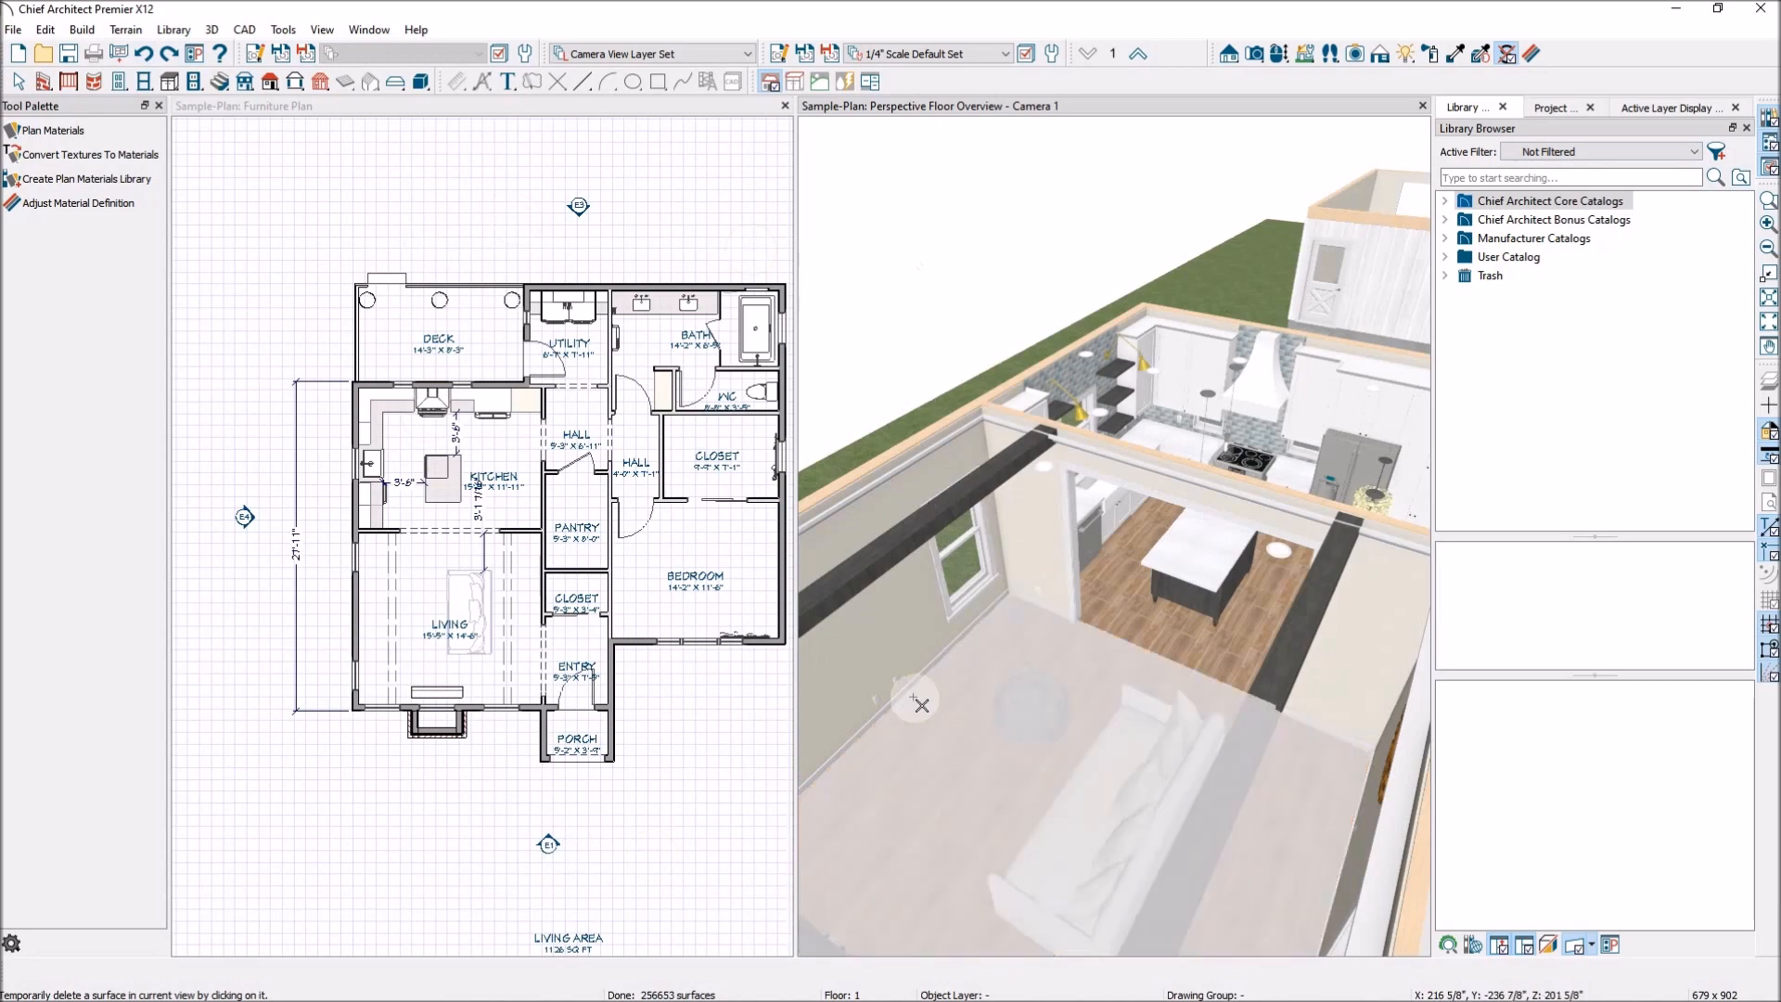
{"action": "scroll", "coordinate": [872, 617], "scroll_direction": "up", "scroll_amount": 6}
{"action": "scroll", "coordinate": [873, 601], "scroll_direction": "up", "scroll_amount": 4}
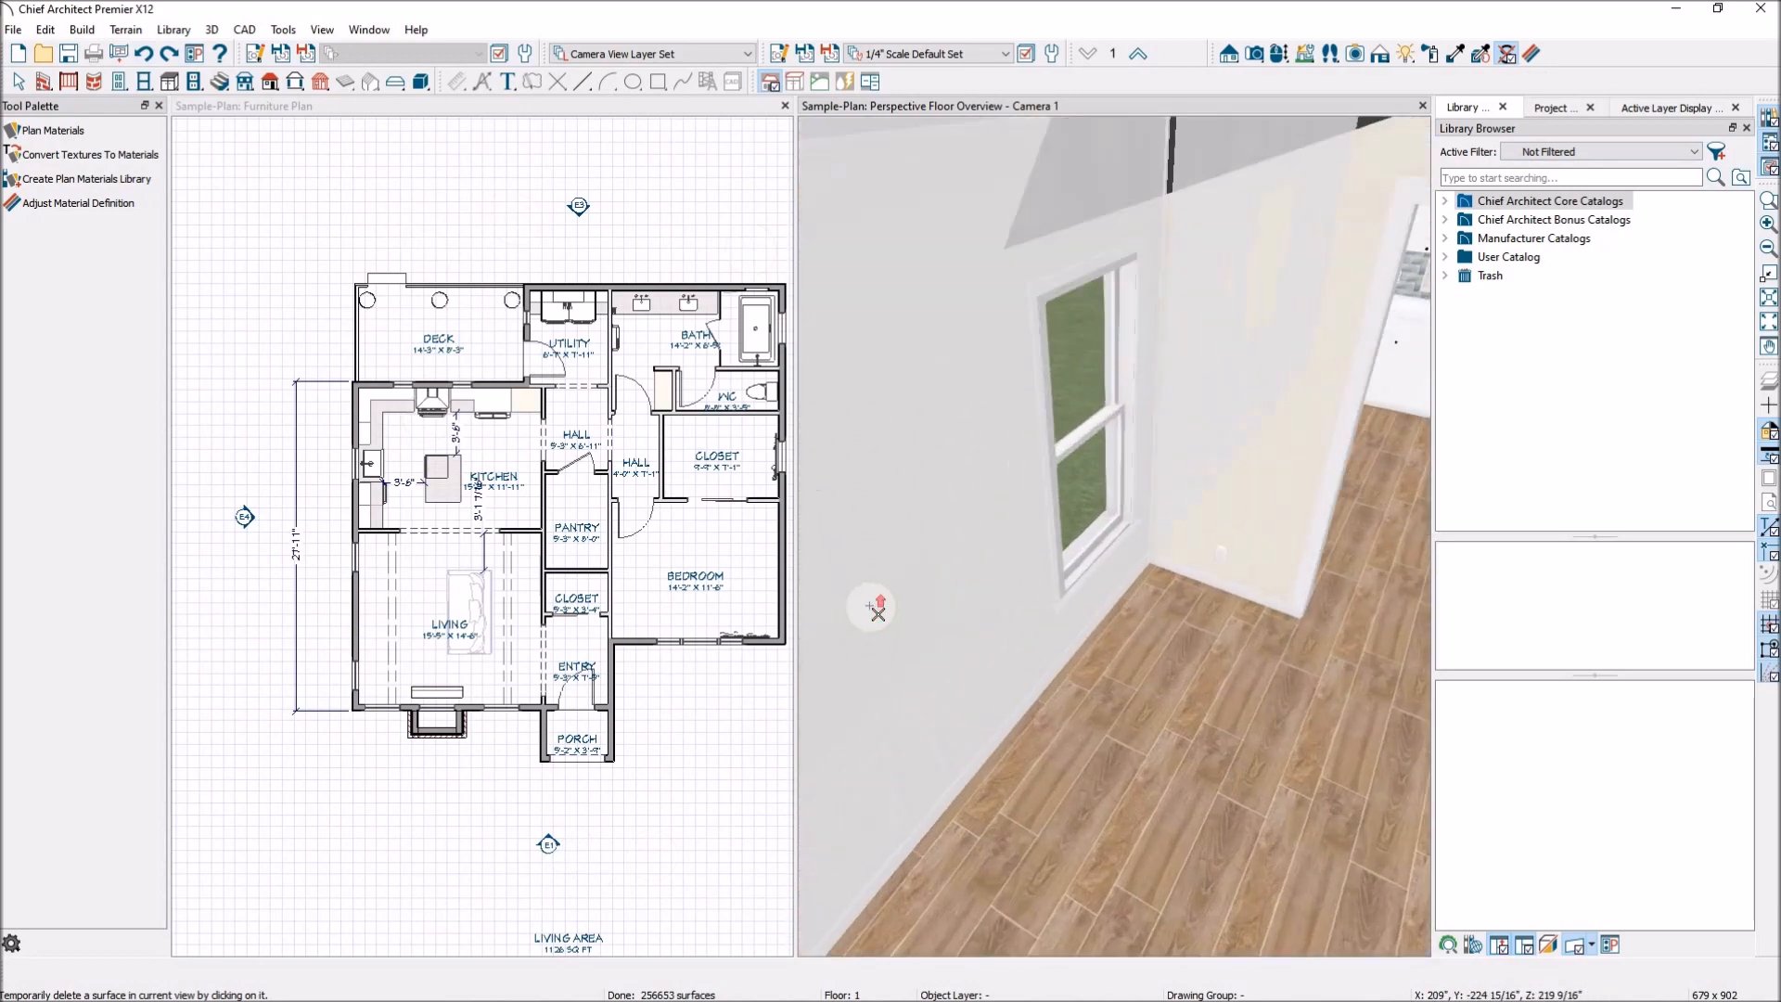
{"action": "left_click", "coordinate": [20, 82]}
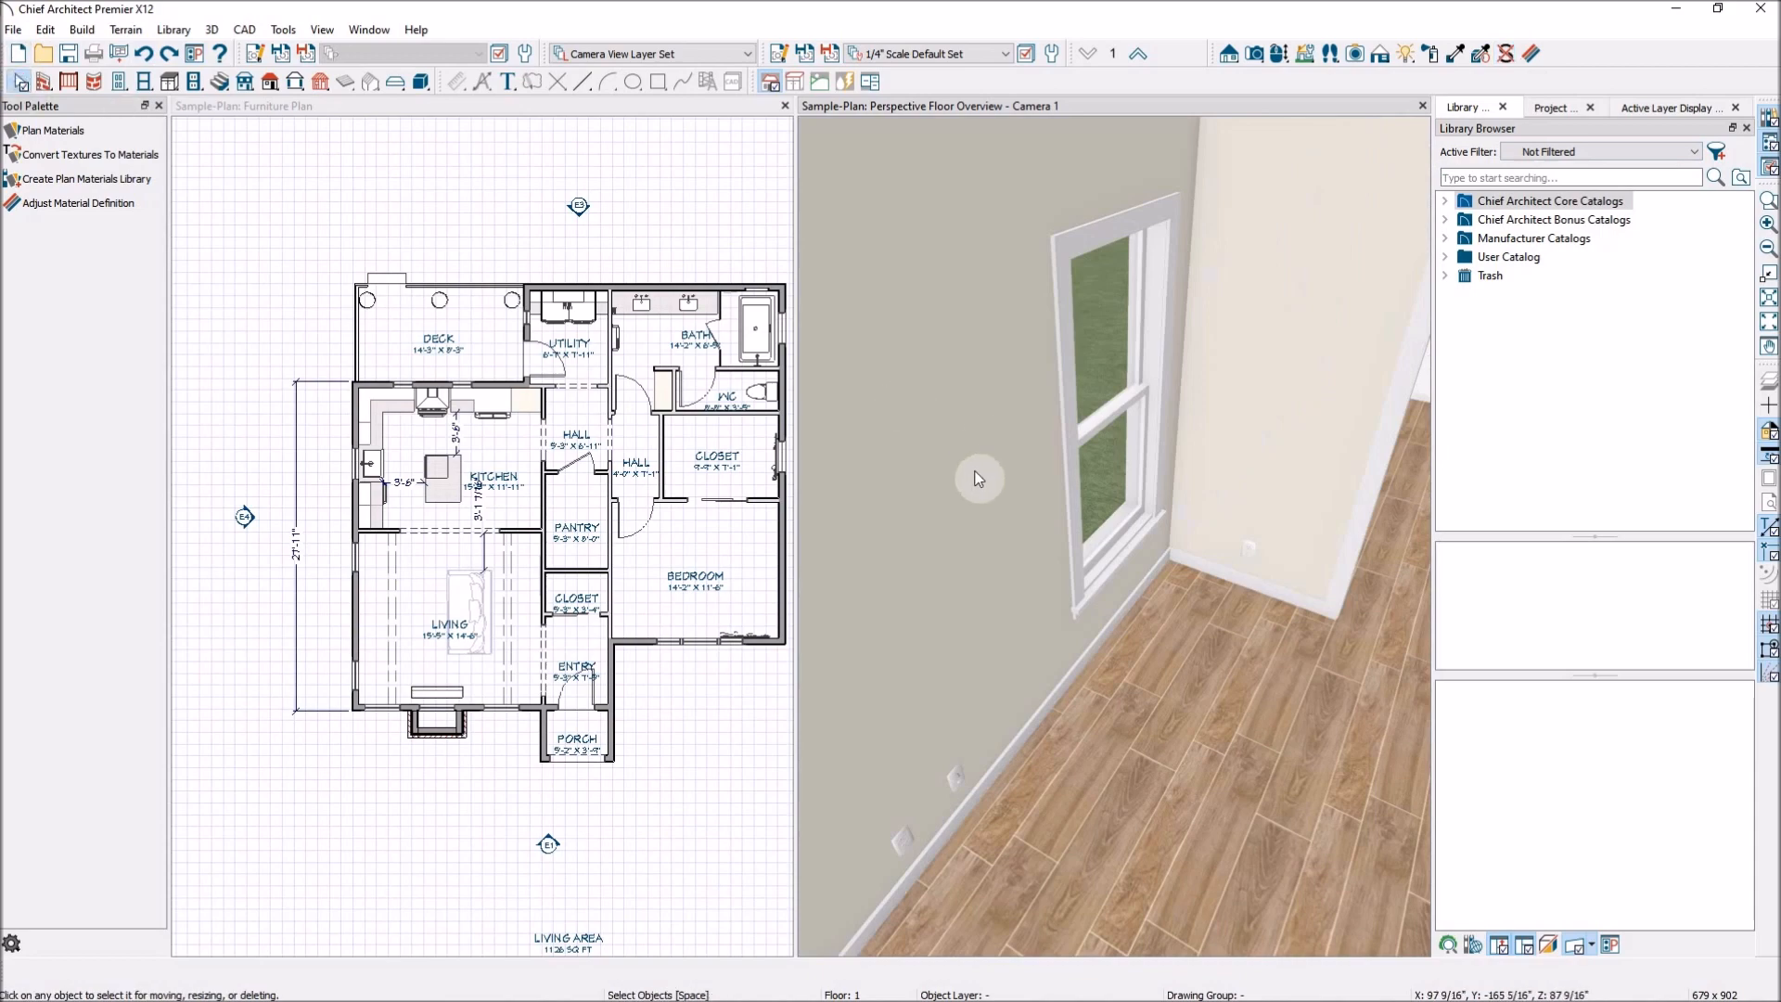
{"action": "scroll", "coordinate": [1130, 571], "scroll_direction": "down", "scroll_amount": 4}
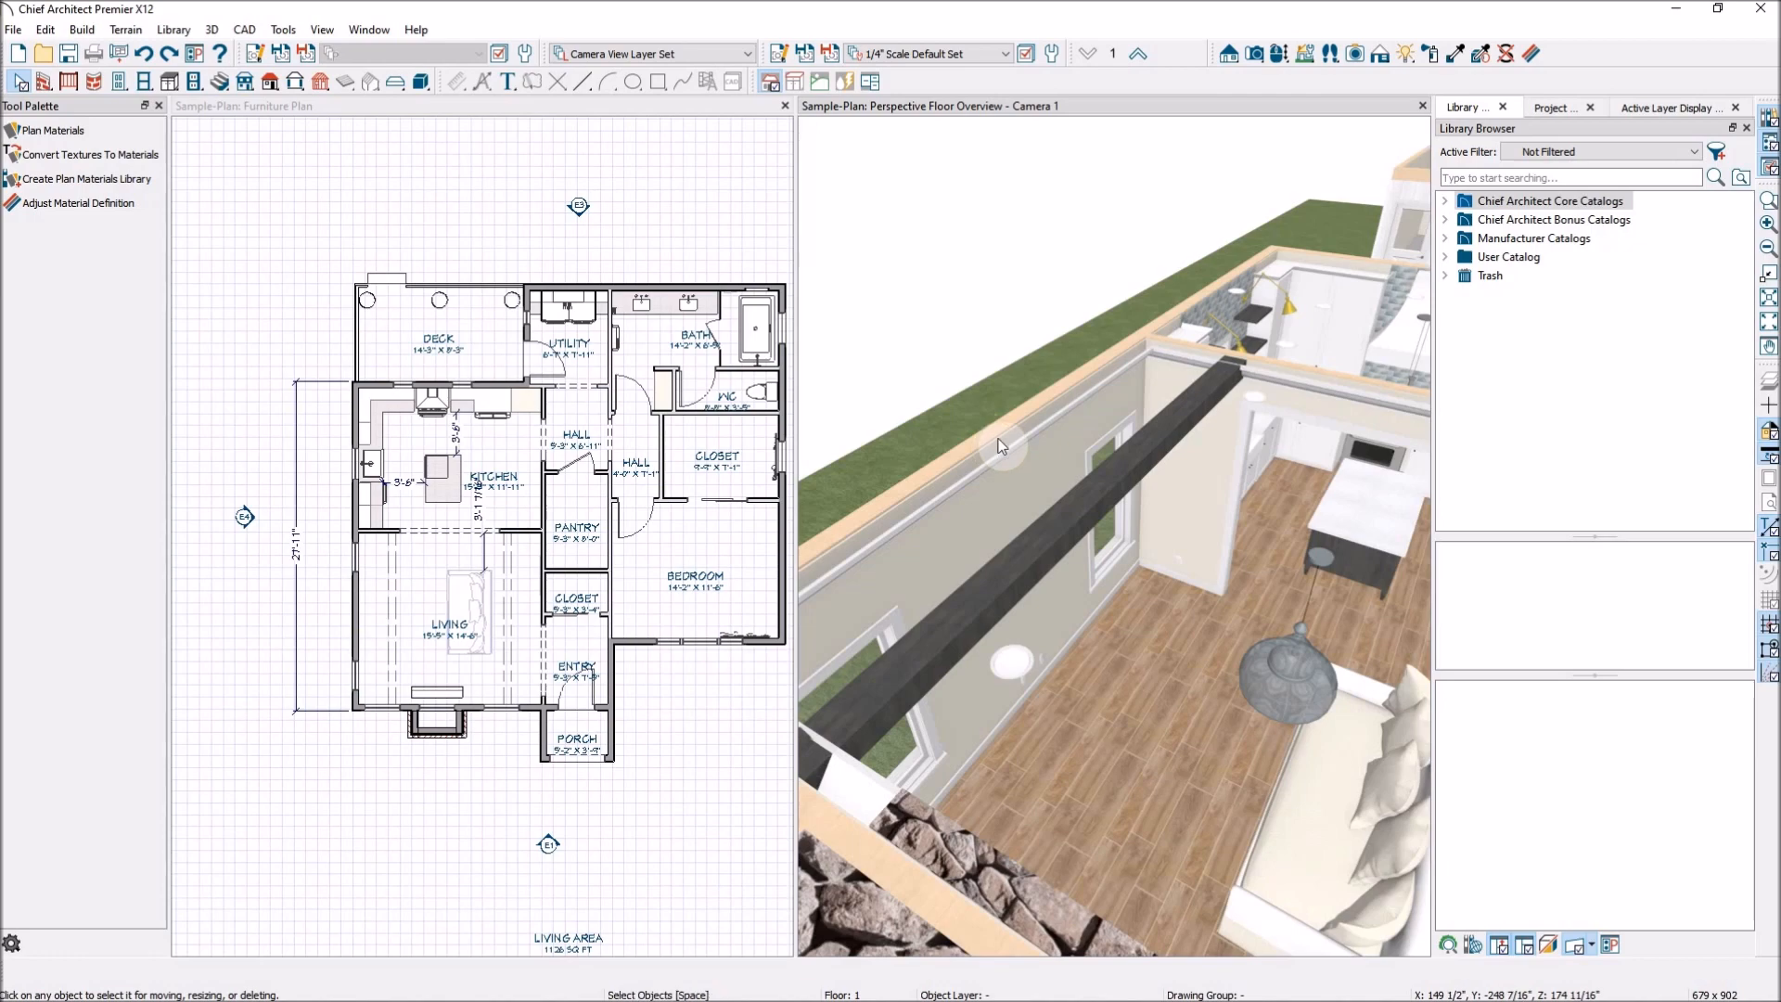
{"action": "scroll", "coordinate": [1002, 446], "scroll_direction": "down", "scroll_amount": 2}
{"action": "scroll", "coordinate": [1007, 443], "scroll_direction": "down", "scroll_amount": 1}
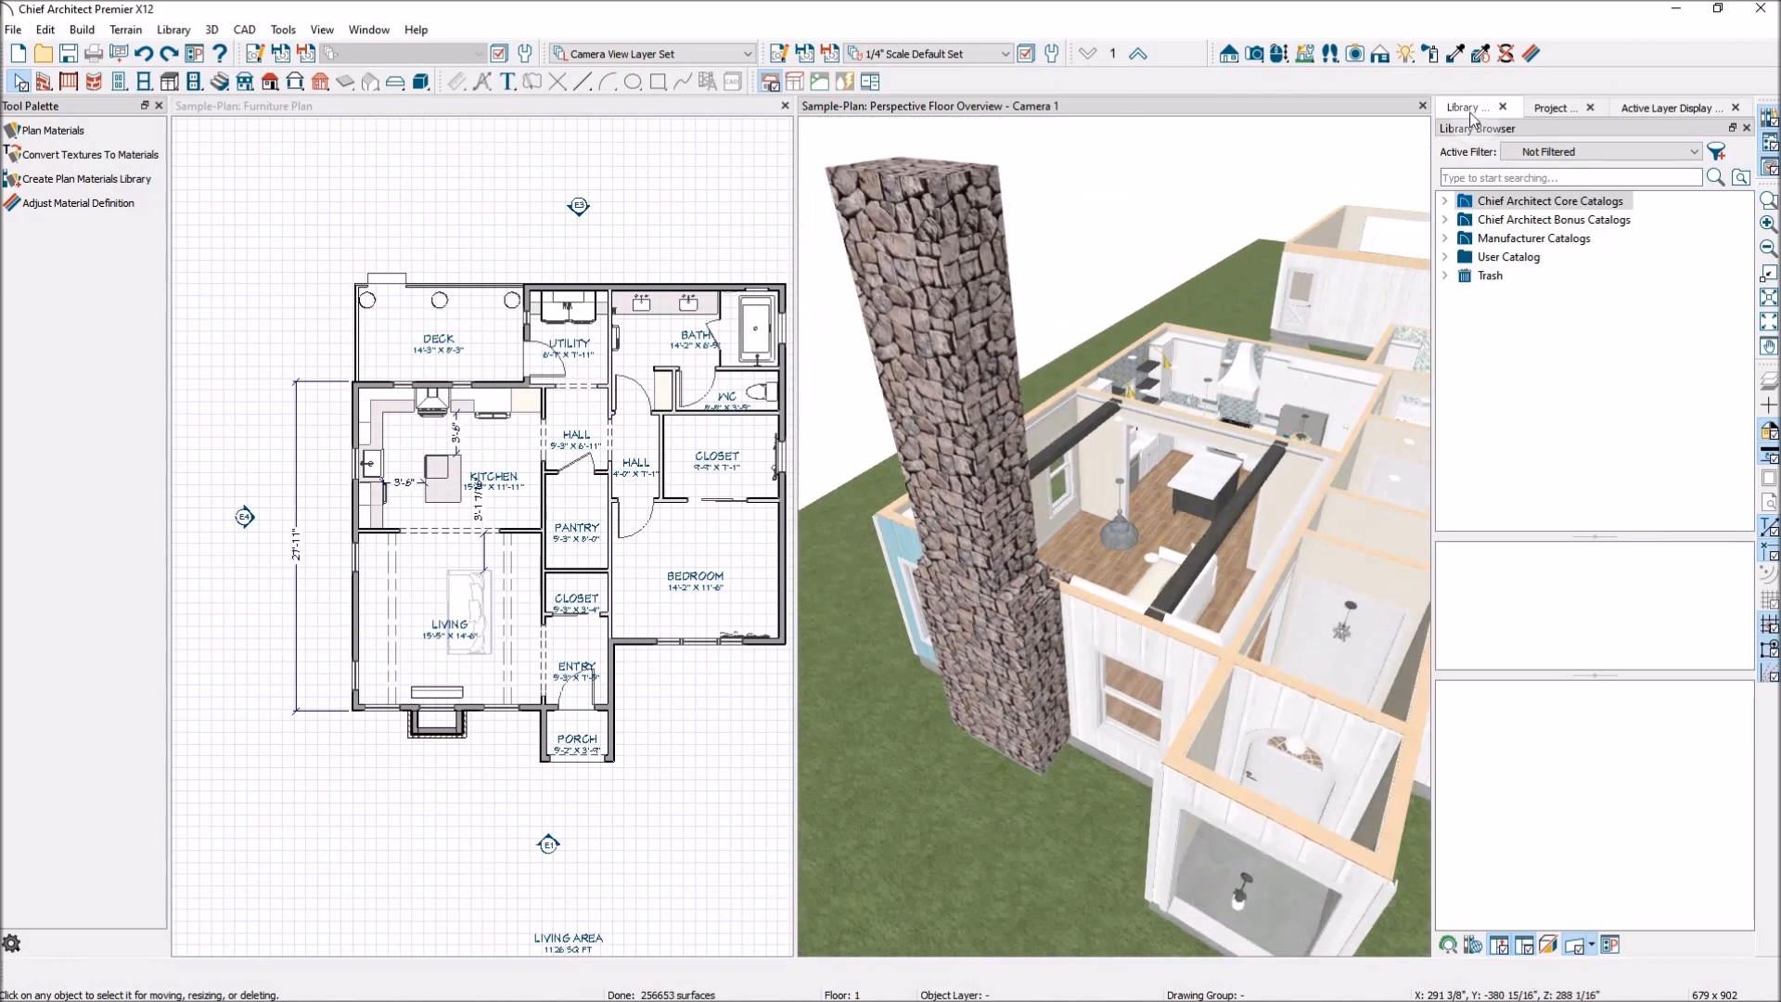
Start a new material from the Material Painter and assign "1_hexagonal stone tile texture-seamless.jpg" as its texture source
{"action": "left_click", "coordinate": [1439, 55]}
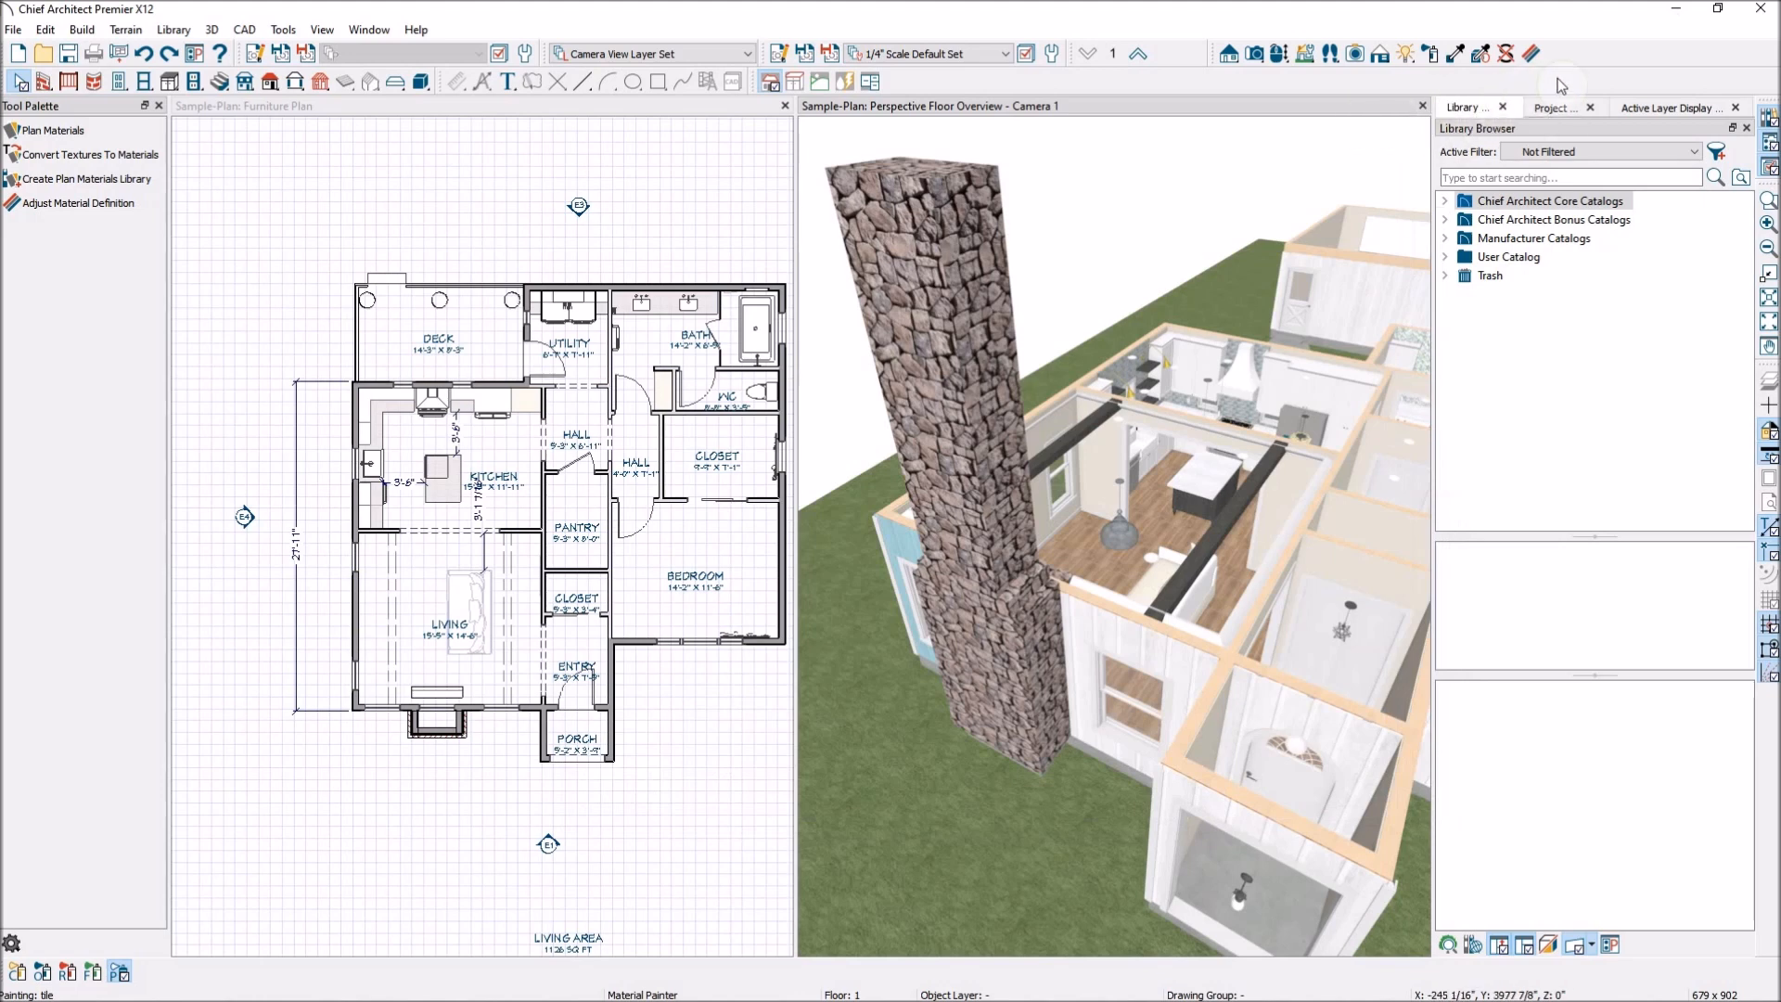
{"action": "left_click", "coordinate": [1433, 55]}
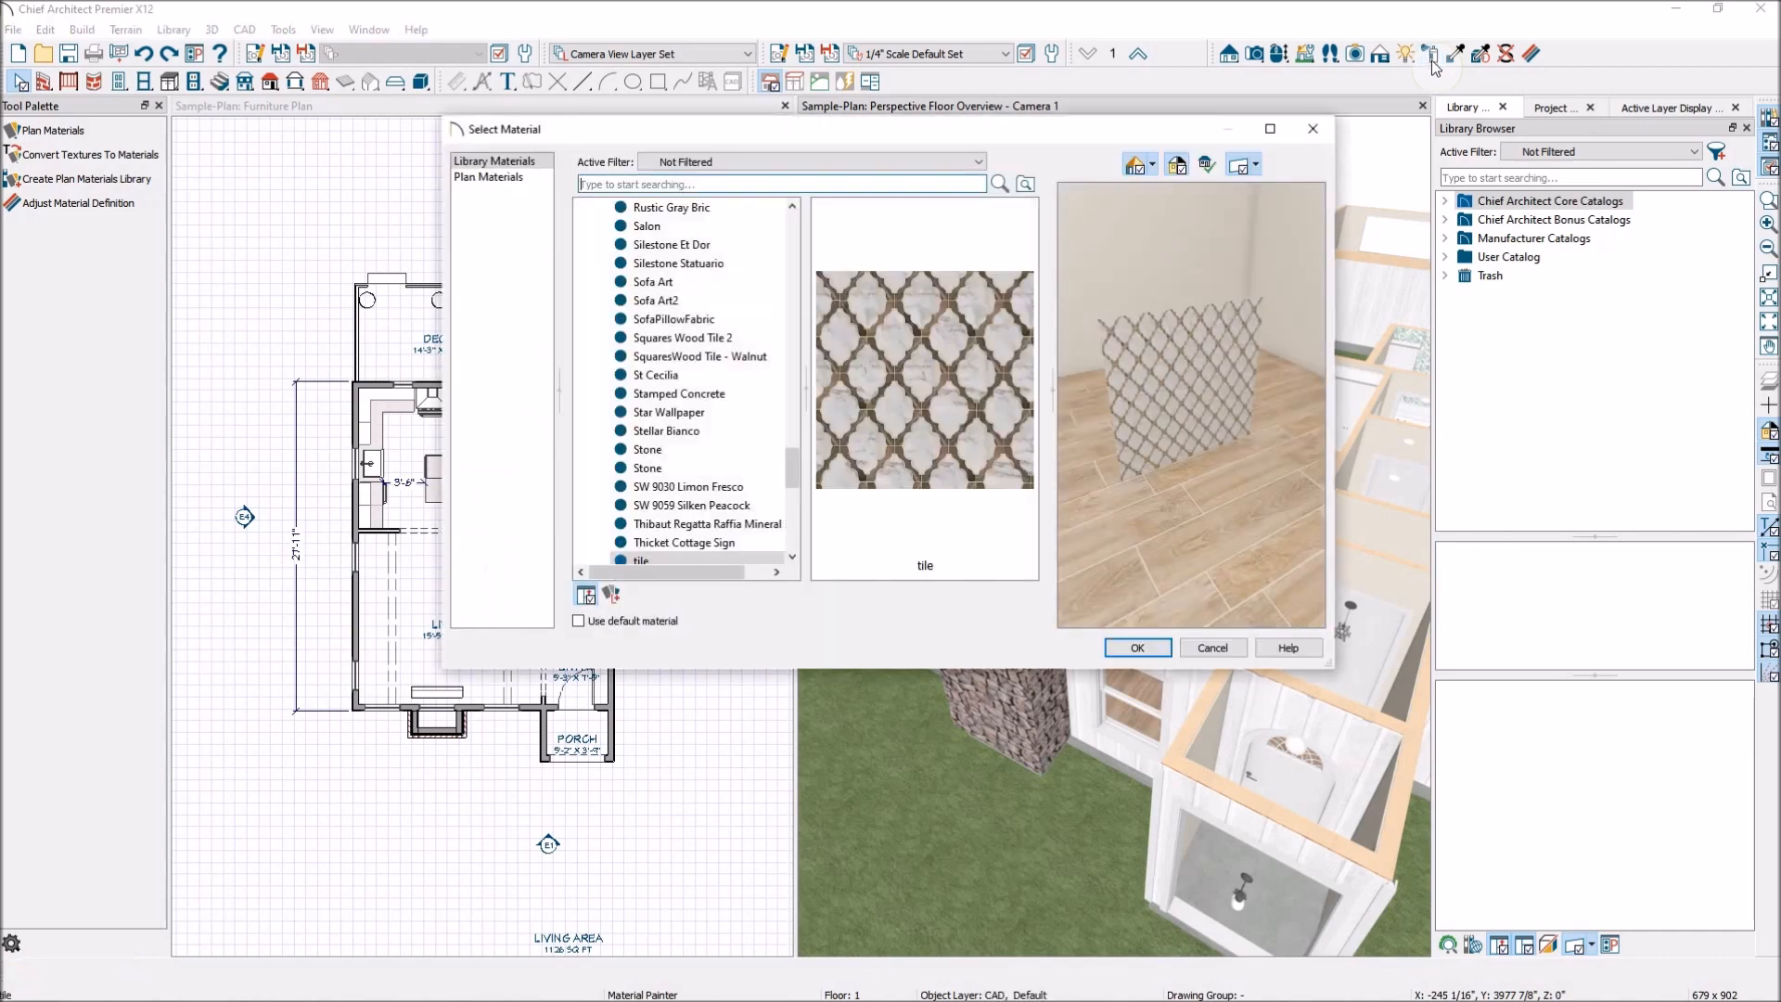
{"action": "left_click", "coordinate": [617, 593]}
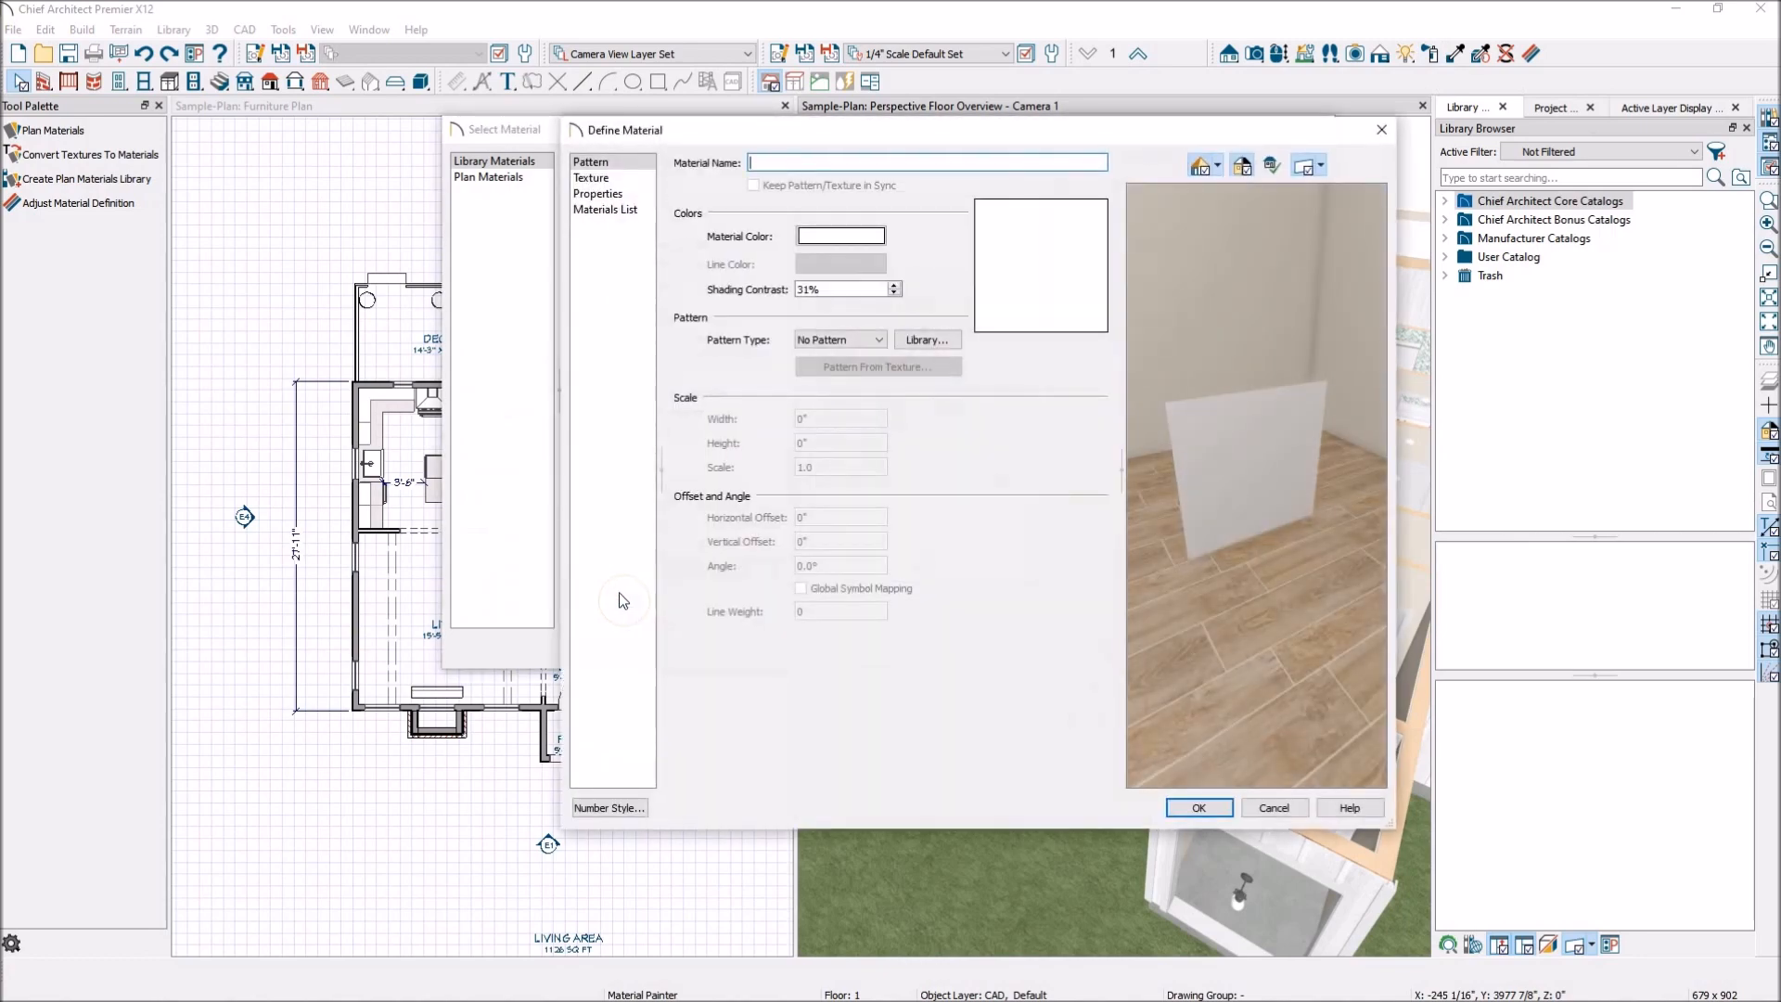
{"action": "left_click", "coordinate": [605, 178]}
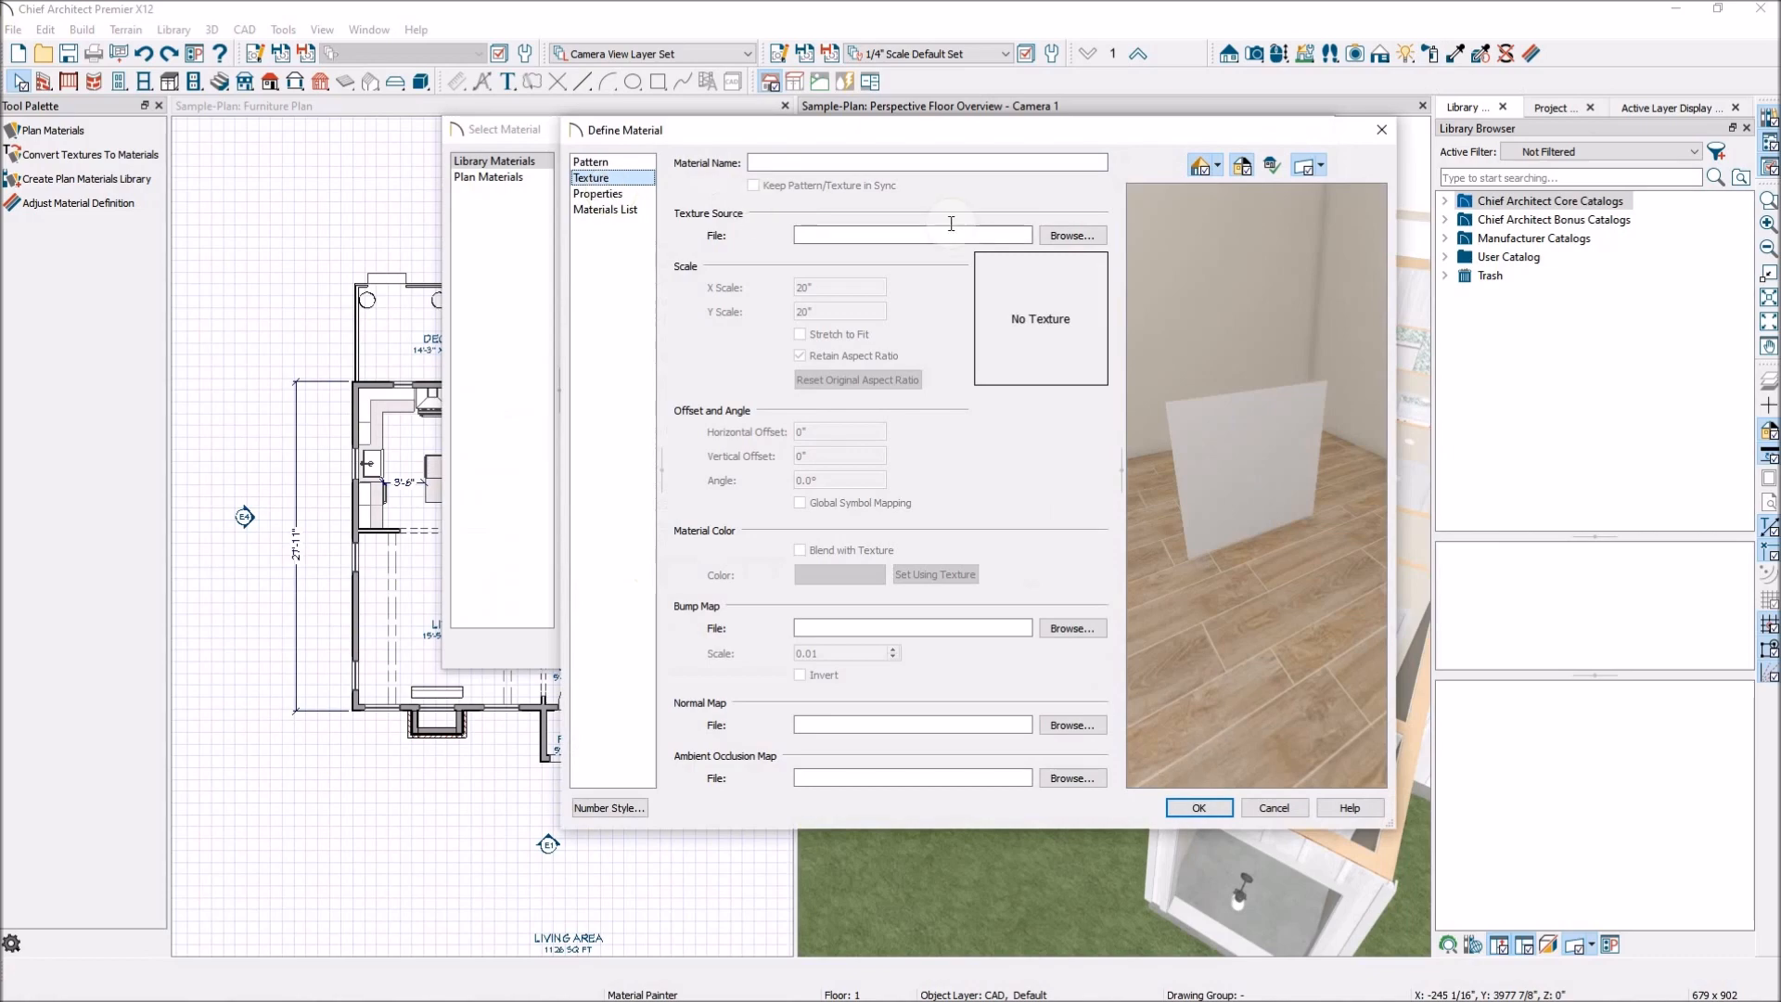
{"action": "left_click", "coordinate": [1077, 237]}
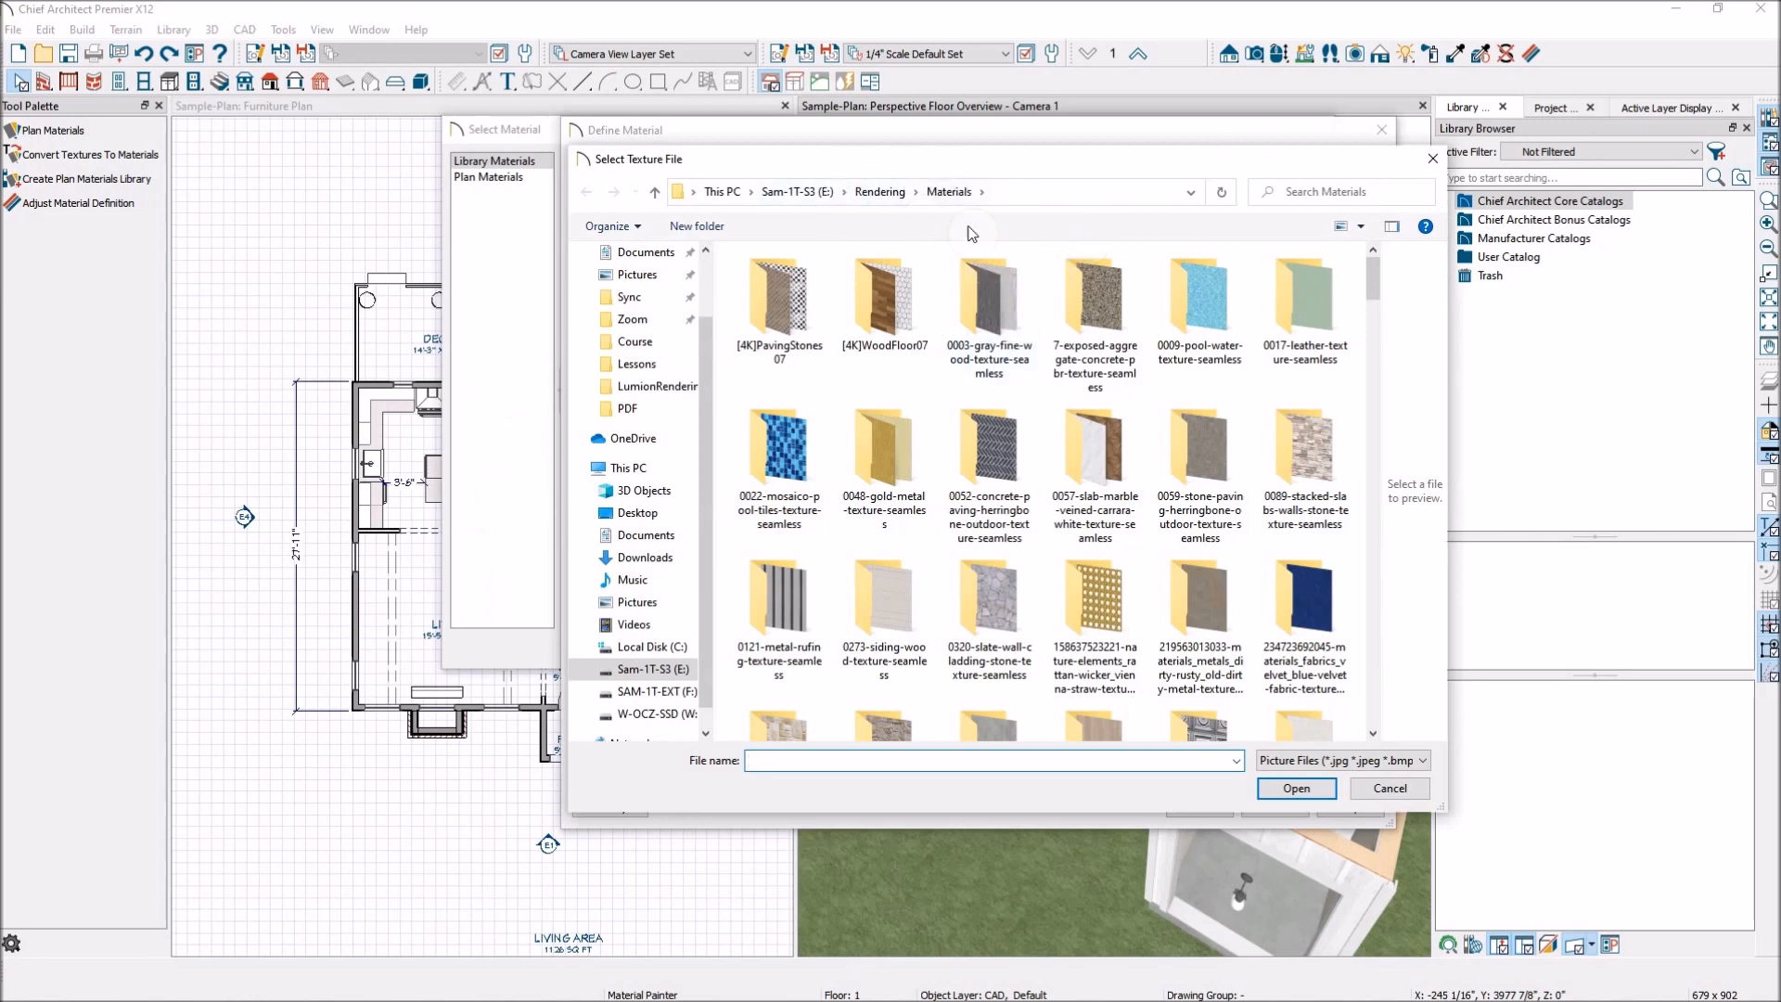
{"action": "scroll", "coordinate": [1095, 389], "scroll_direction": "down", "scroll_amount": 5}
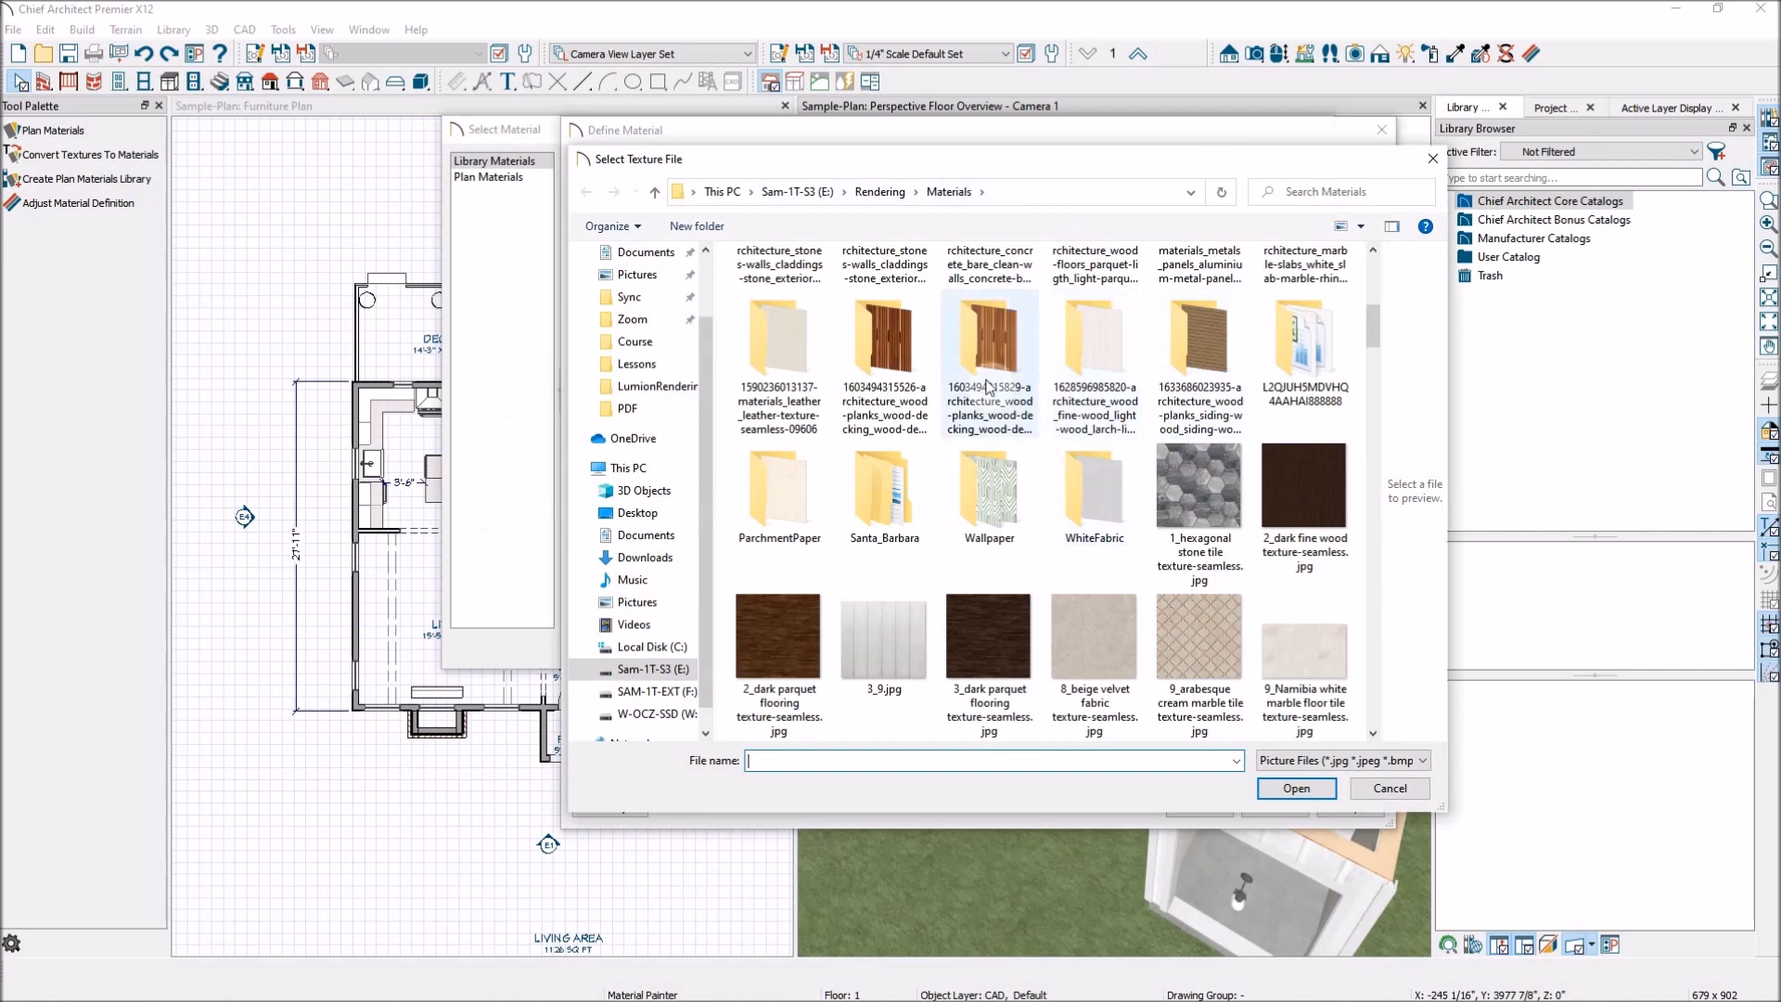
{"action": "left_click", "coordinate": [1202, 496]}
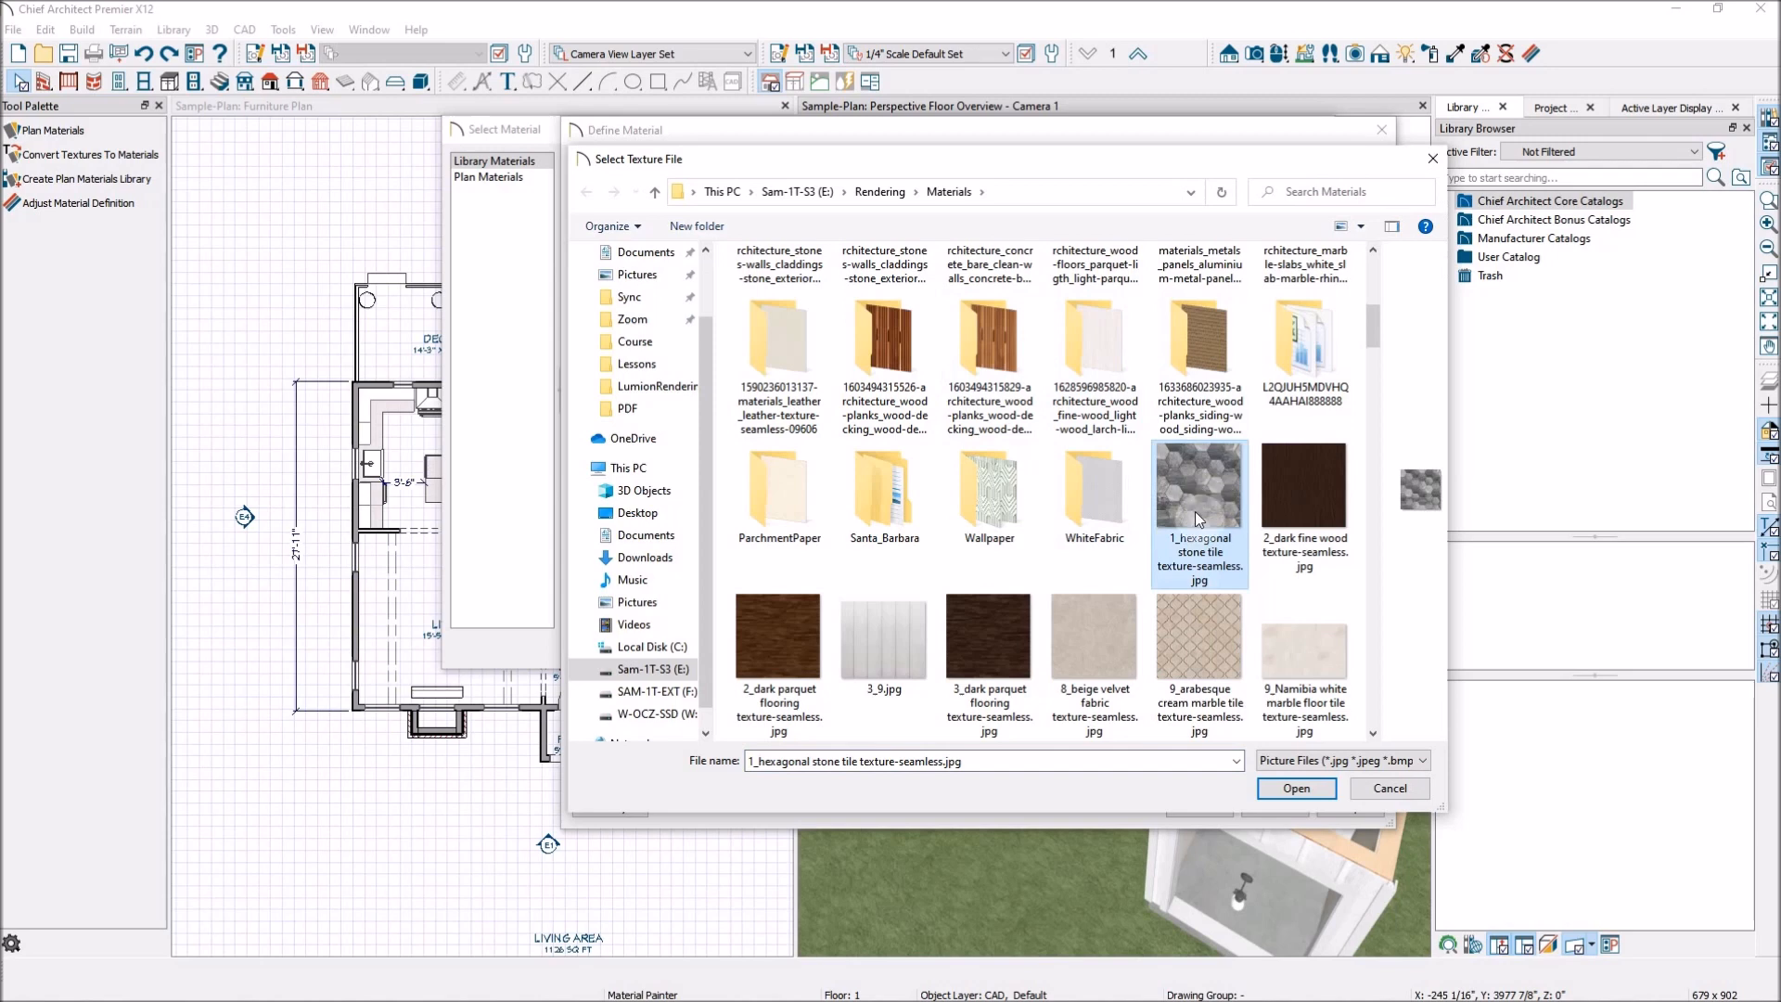
{"action": "left_click", "coordinate": [1296, 788]}
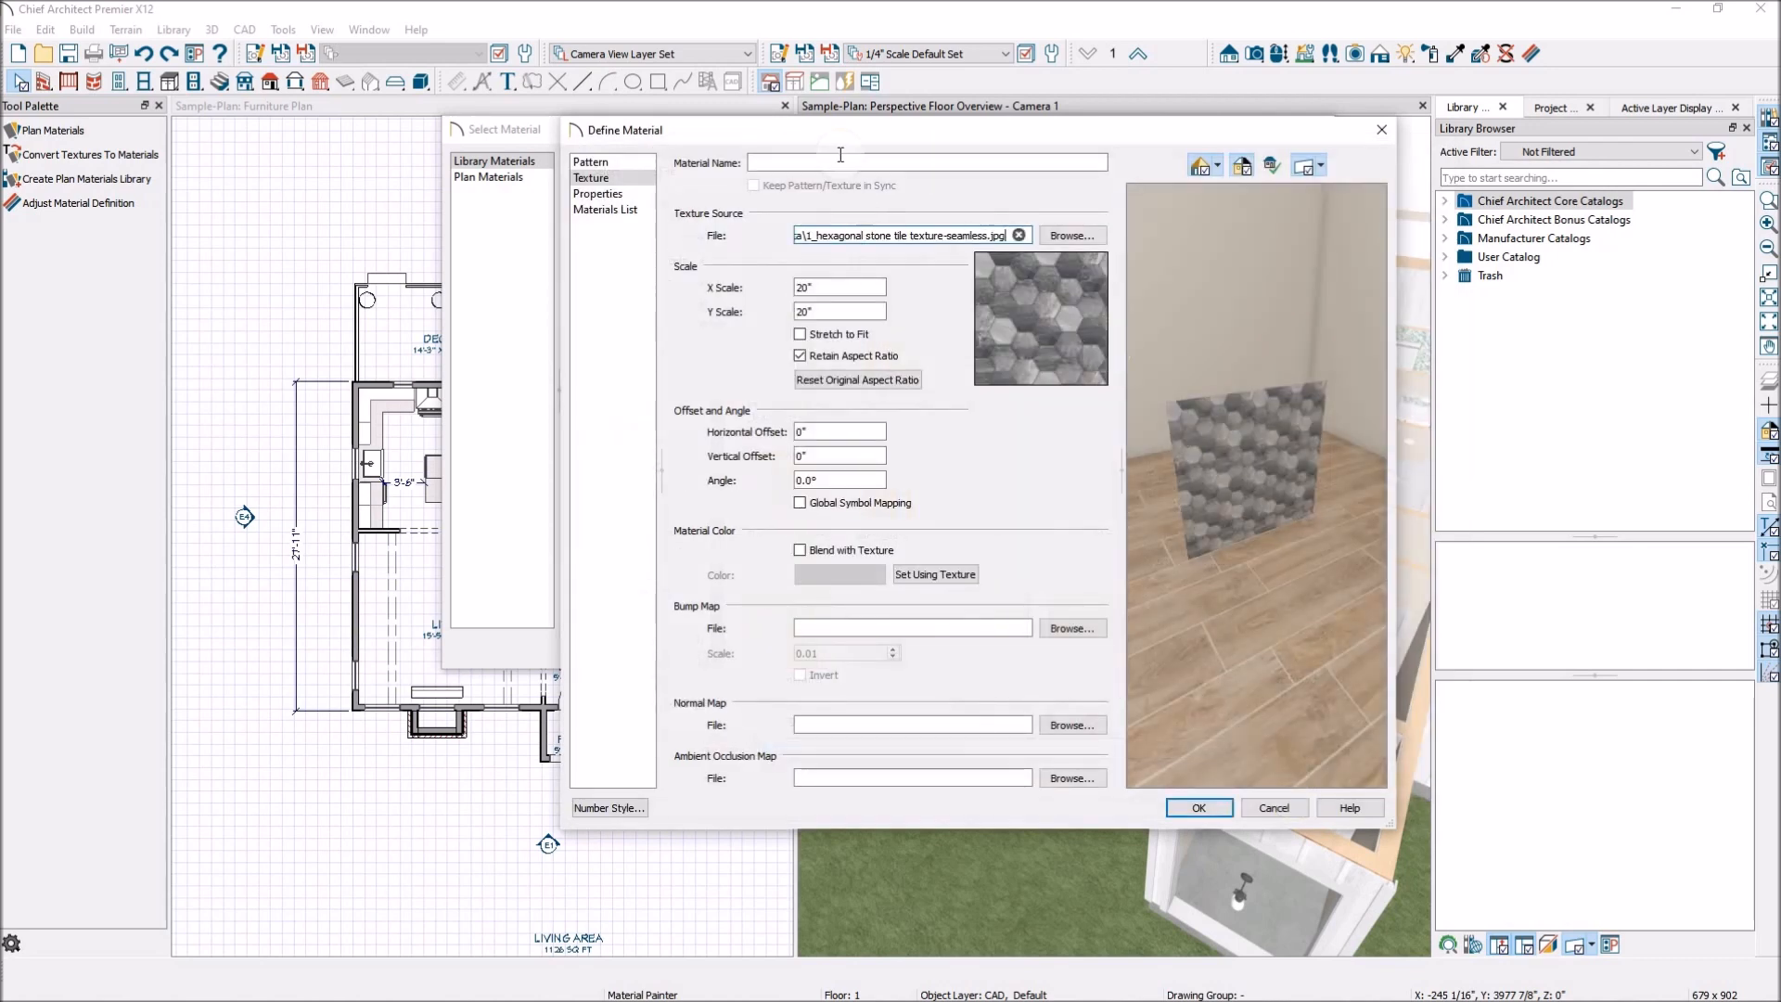
Name the new material "Grey Hex" and set its material class to Matte
{"action": "left_click", "coordinate": [839, 160]}
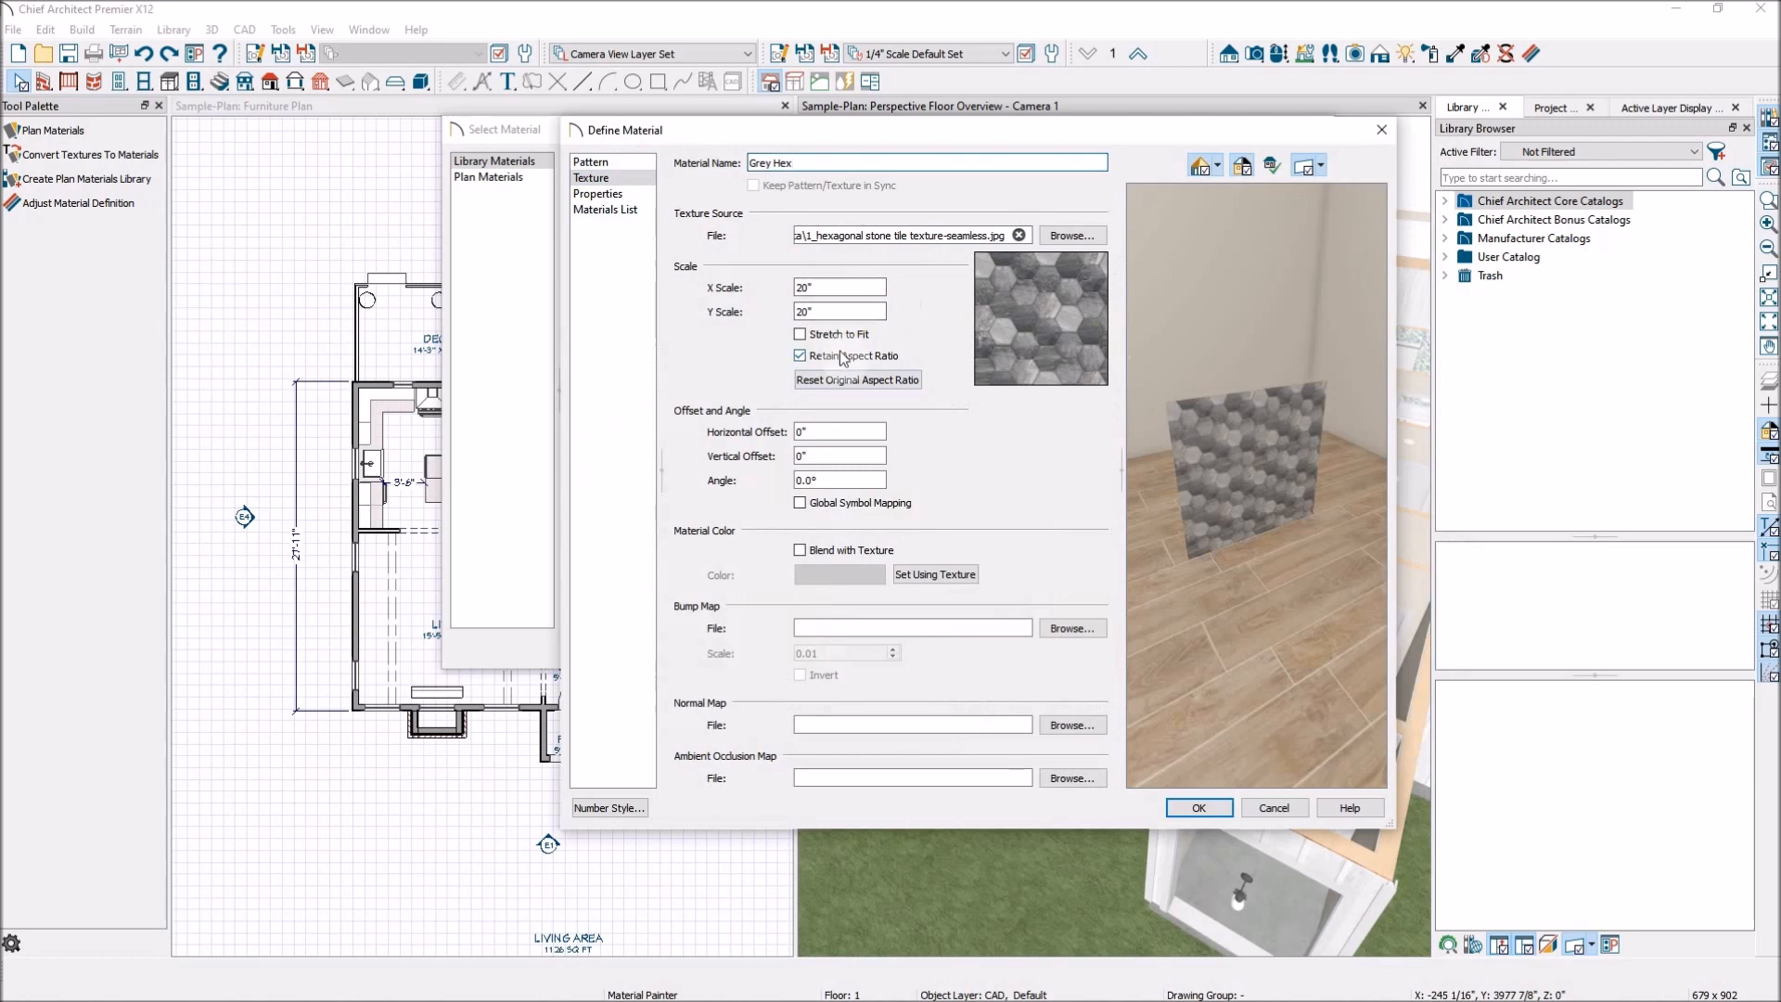
{"action": "left_click", "coordinate": [623, 194]}
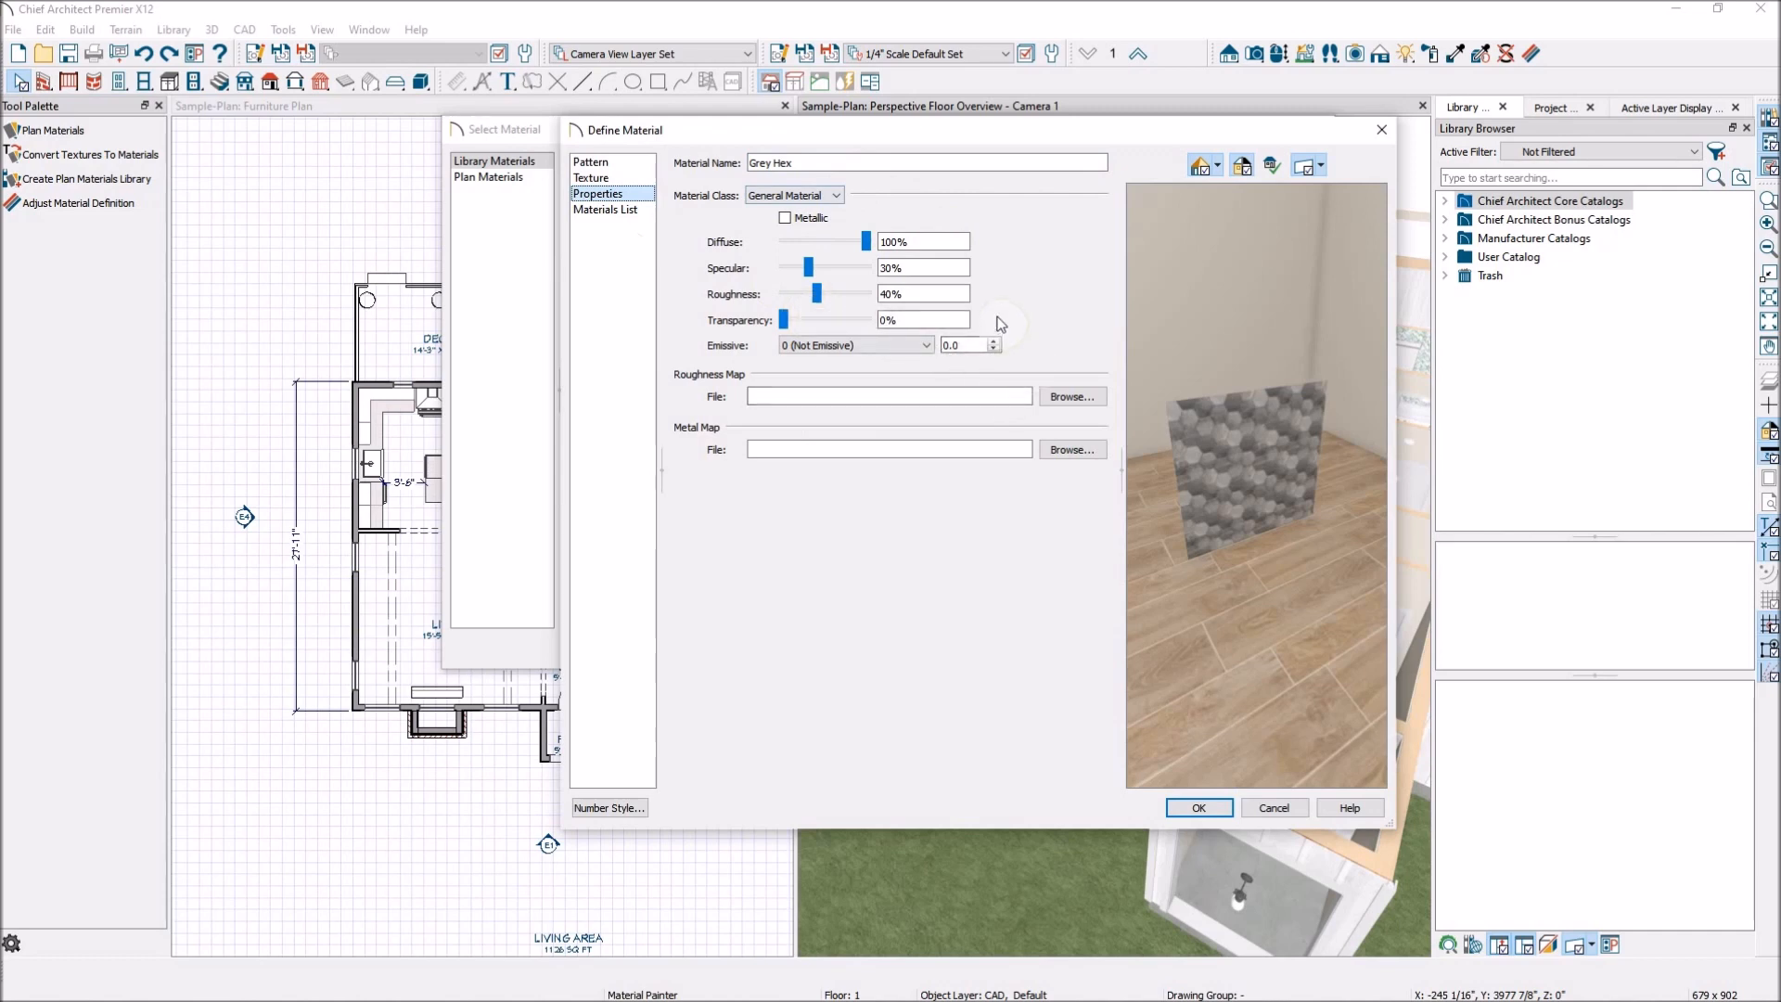
{"action": "left_click", "coordinate": [825, 196]}
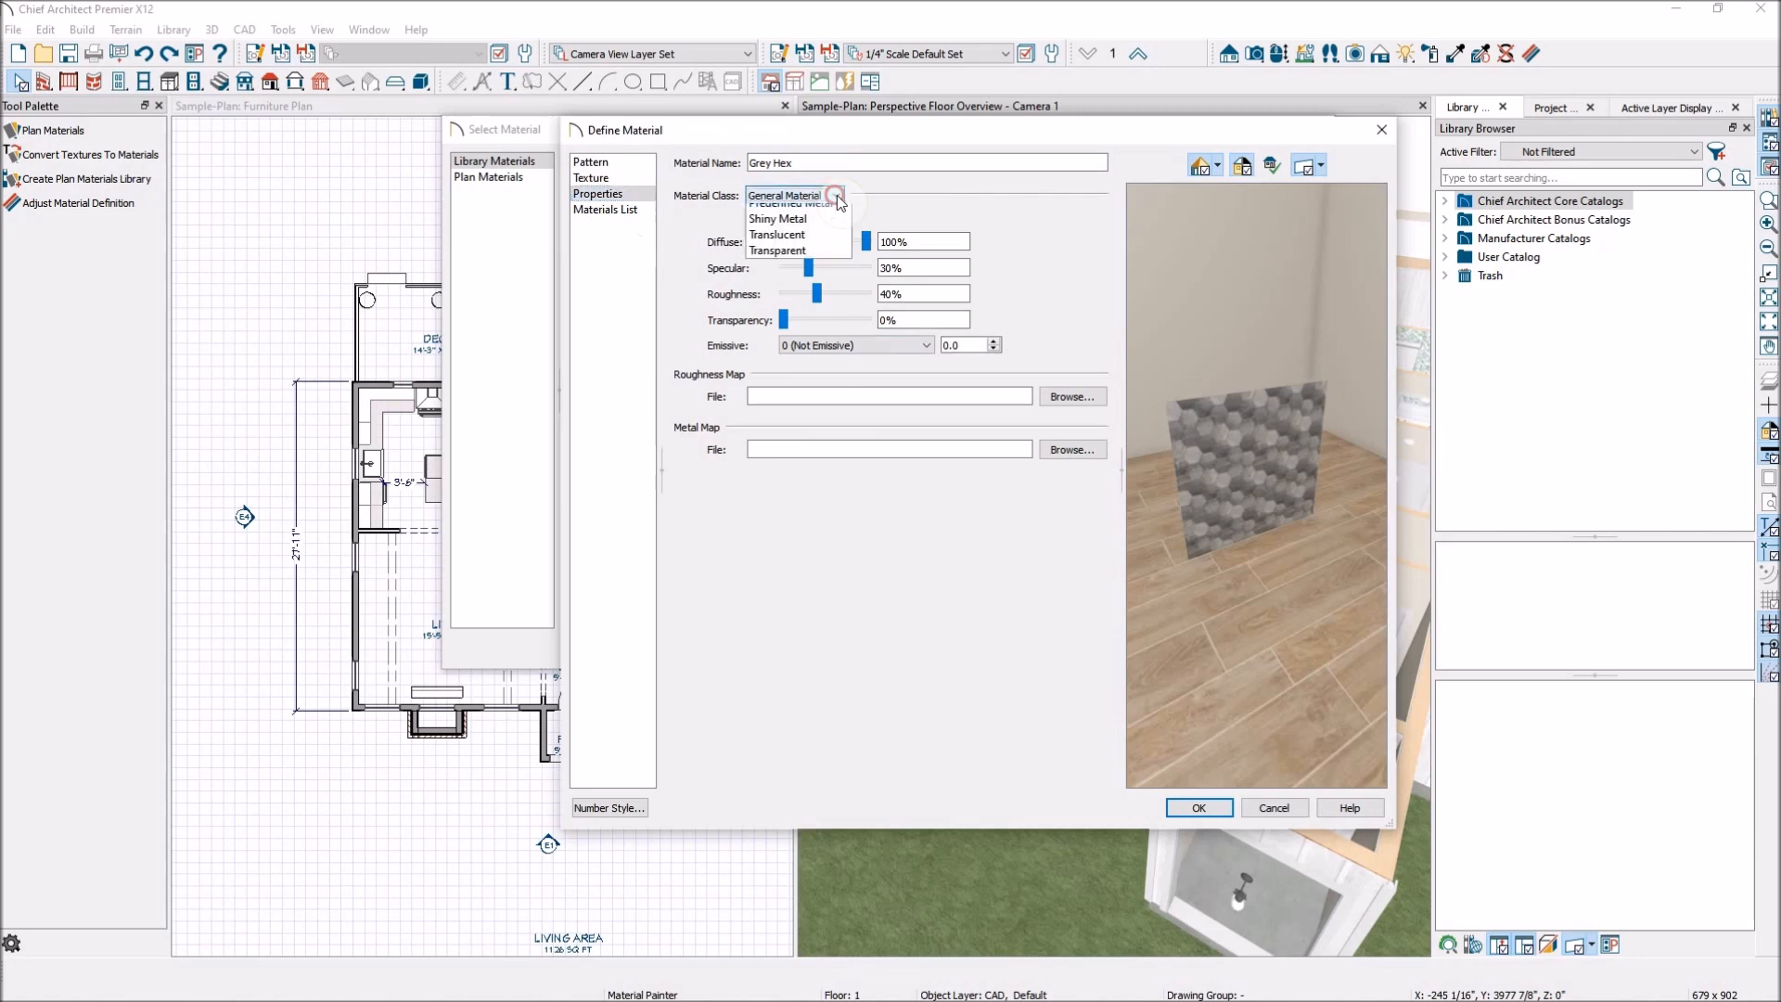
{"action": "left_click", "coordinate": [807, 227]}
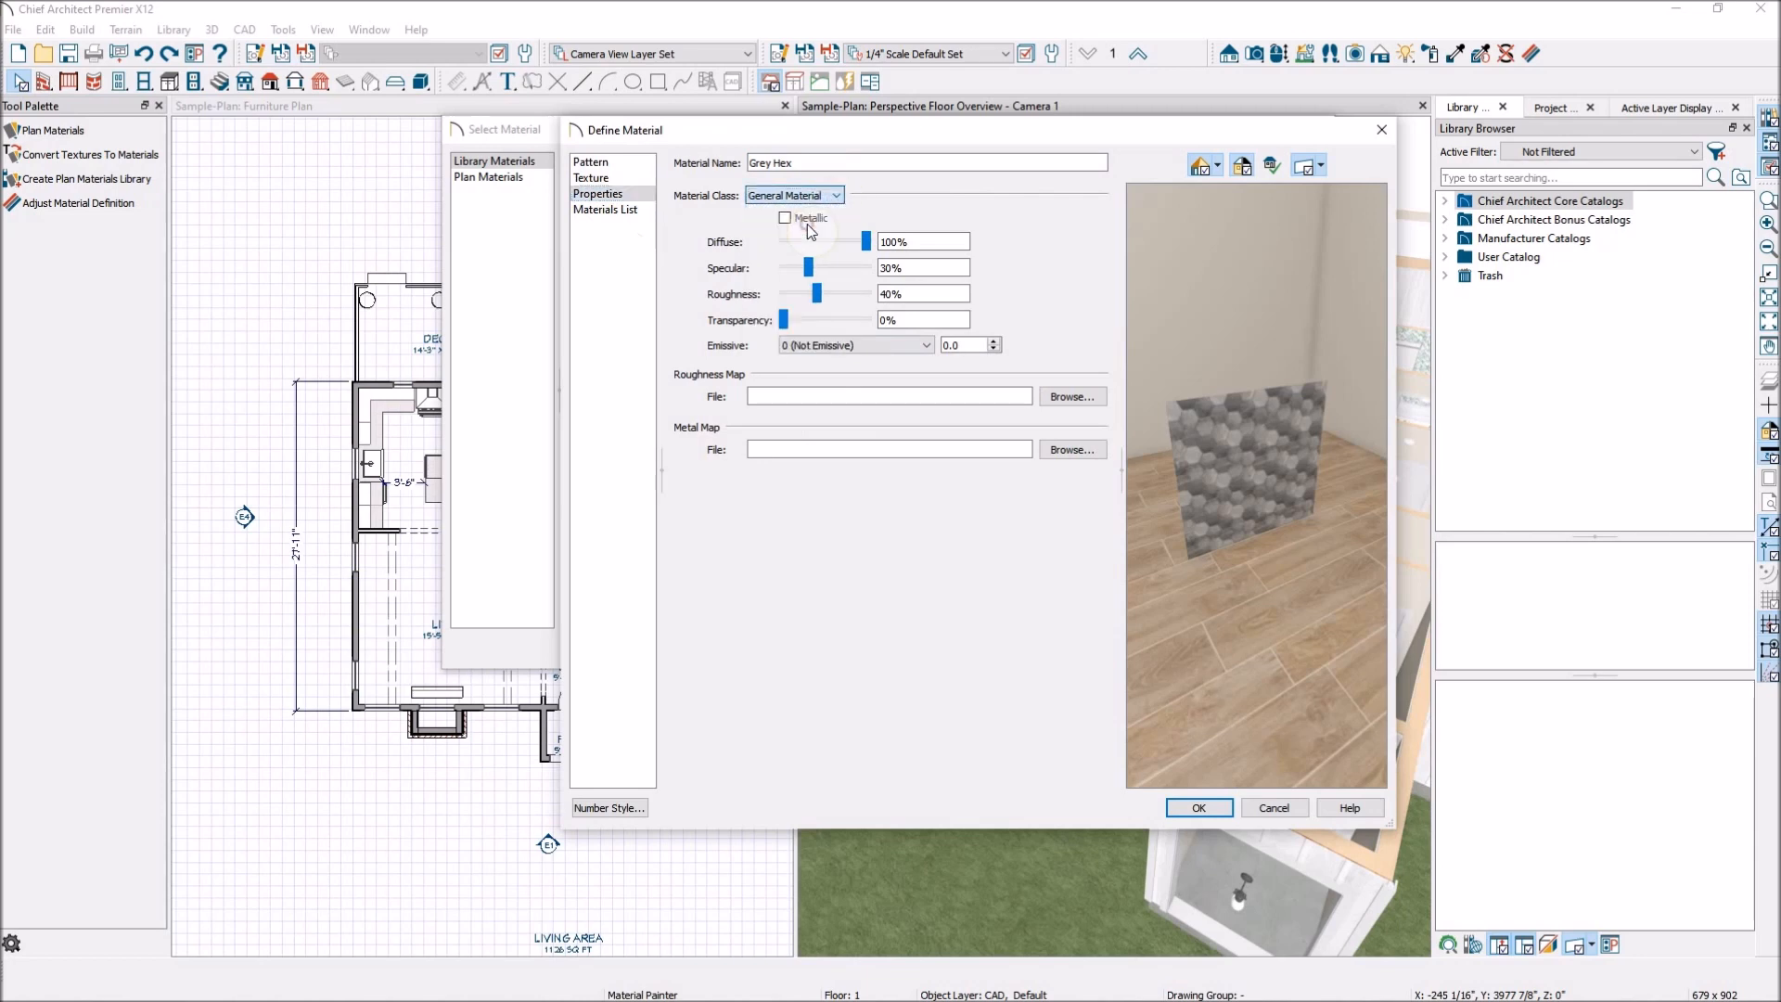
{"action": "left_click_drag", "start_coordinate": [1260, 474], "coordinate": [1250, 432]}
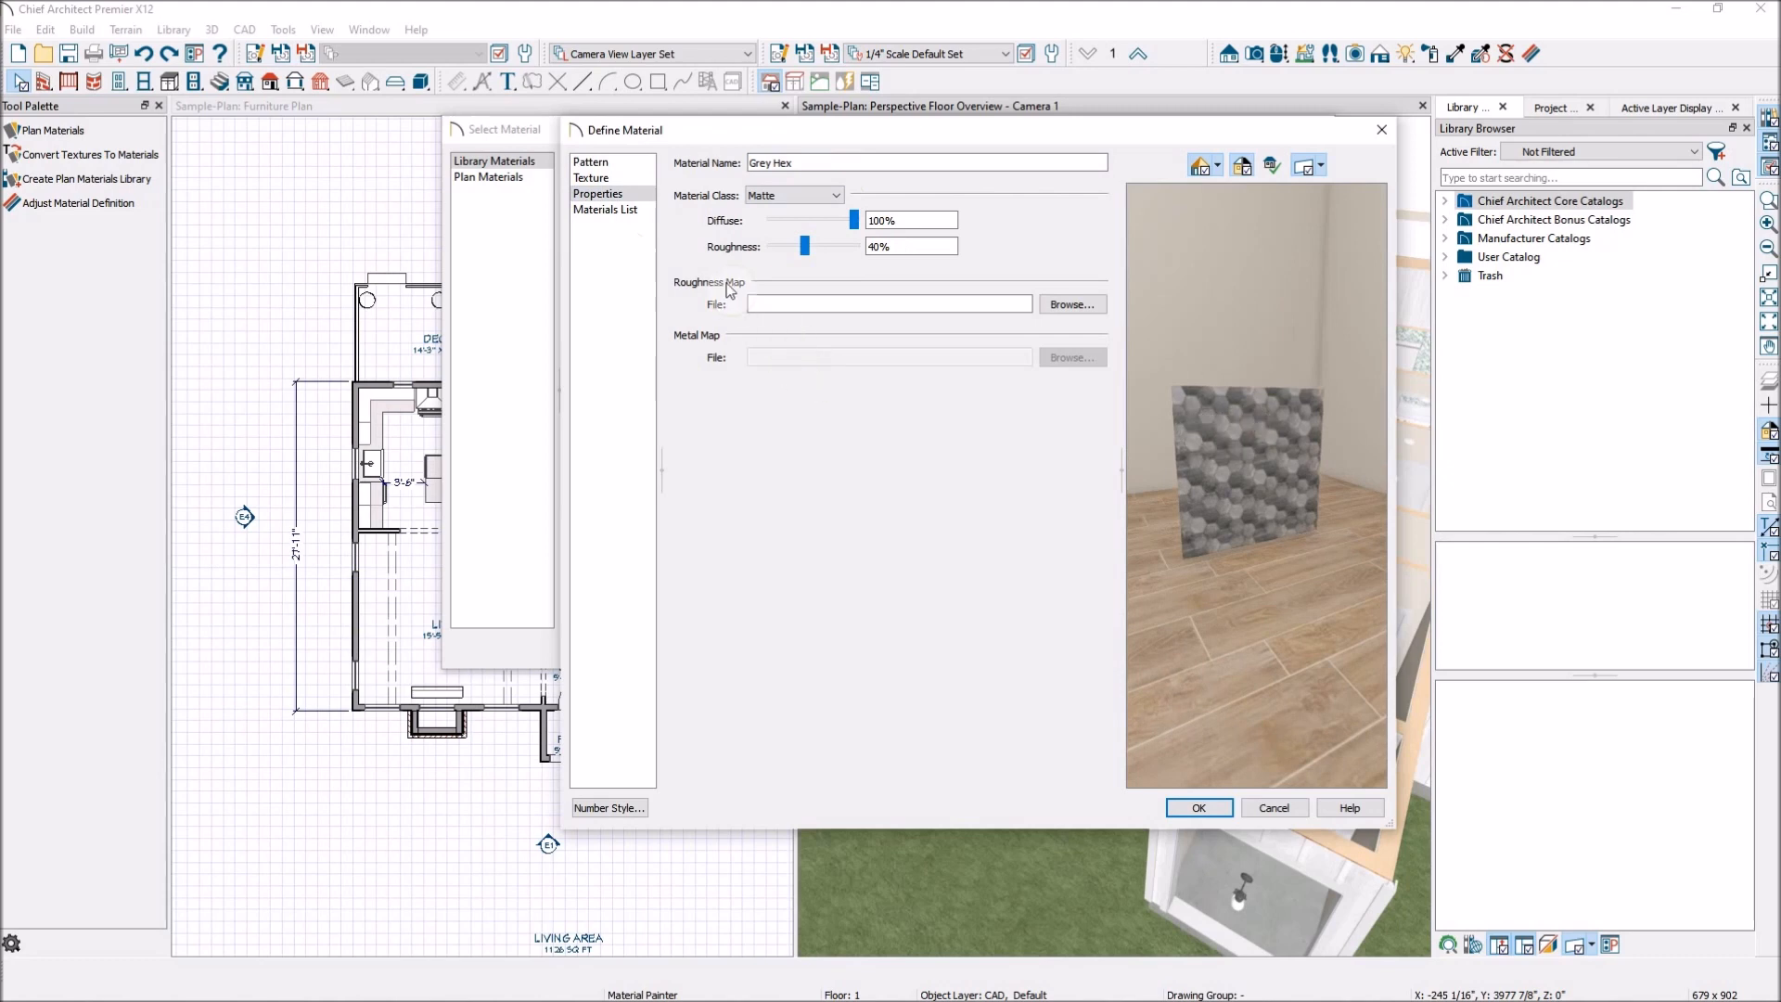
Accept the Grey Hex material definition with its current texture settings and choose it as the material to paint with
{"action": "left_click", "coordinate": [608, 178]}
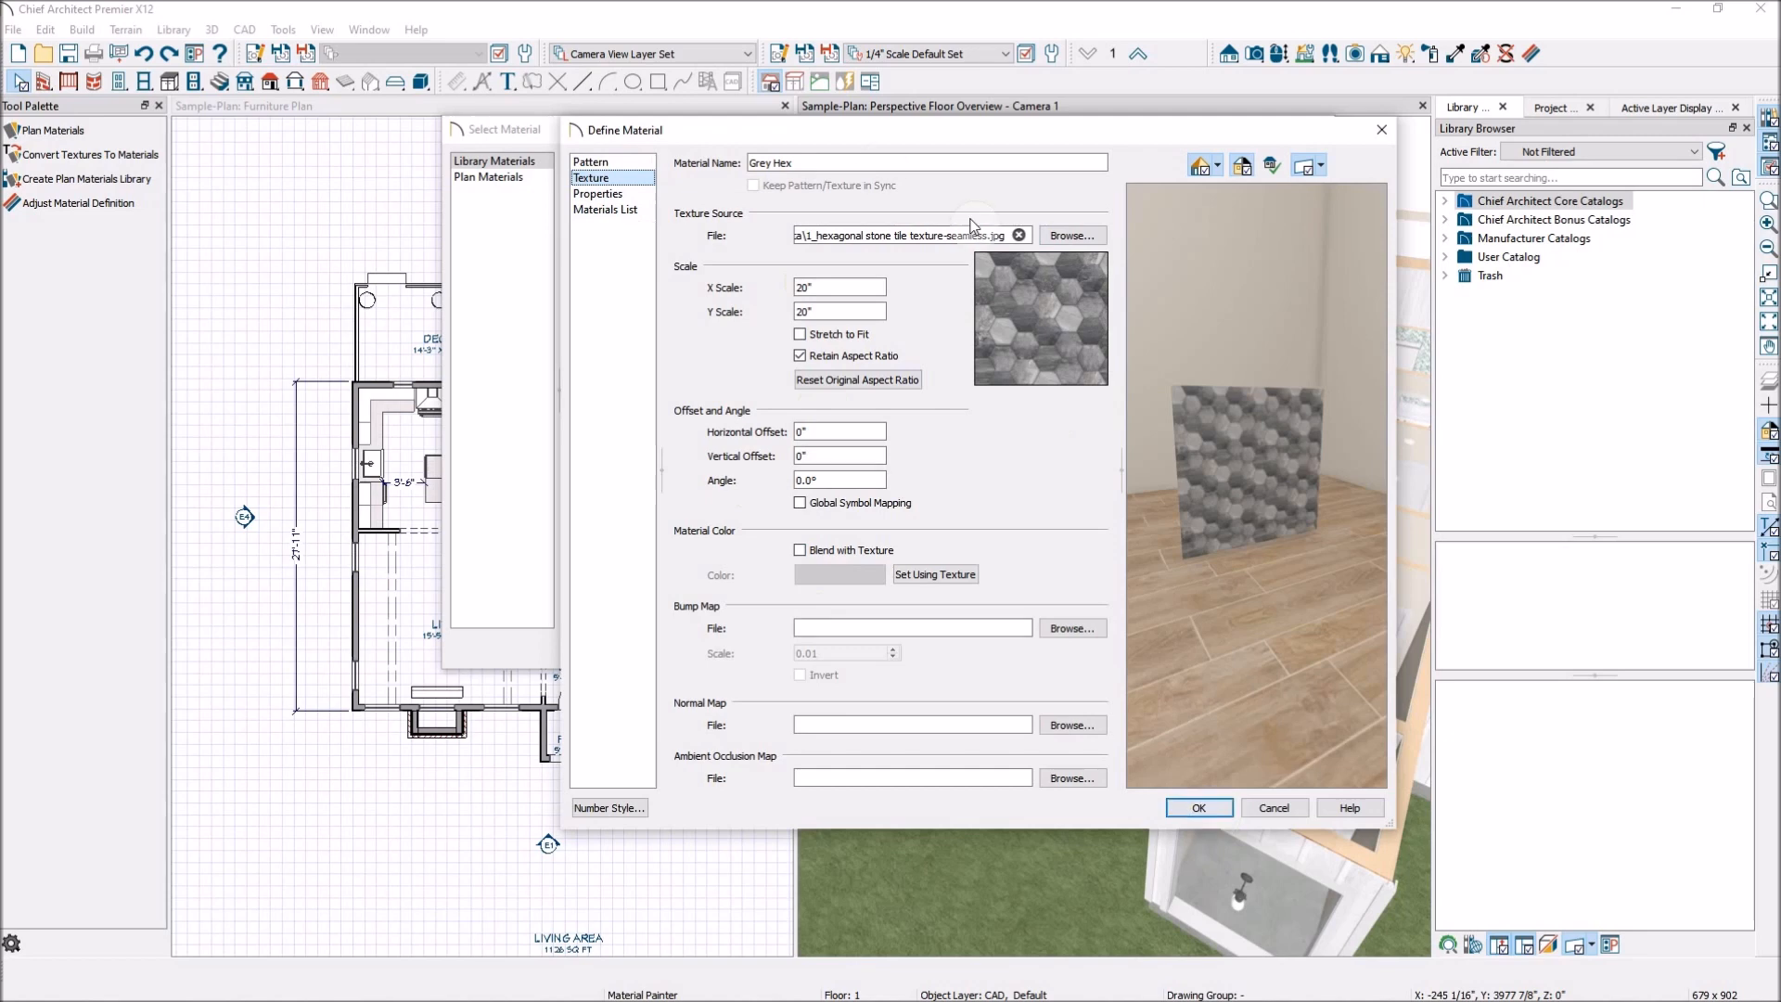
{"action": "left_click", "coordinate": [1189, 809]}
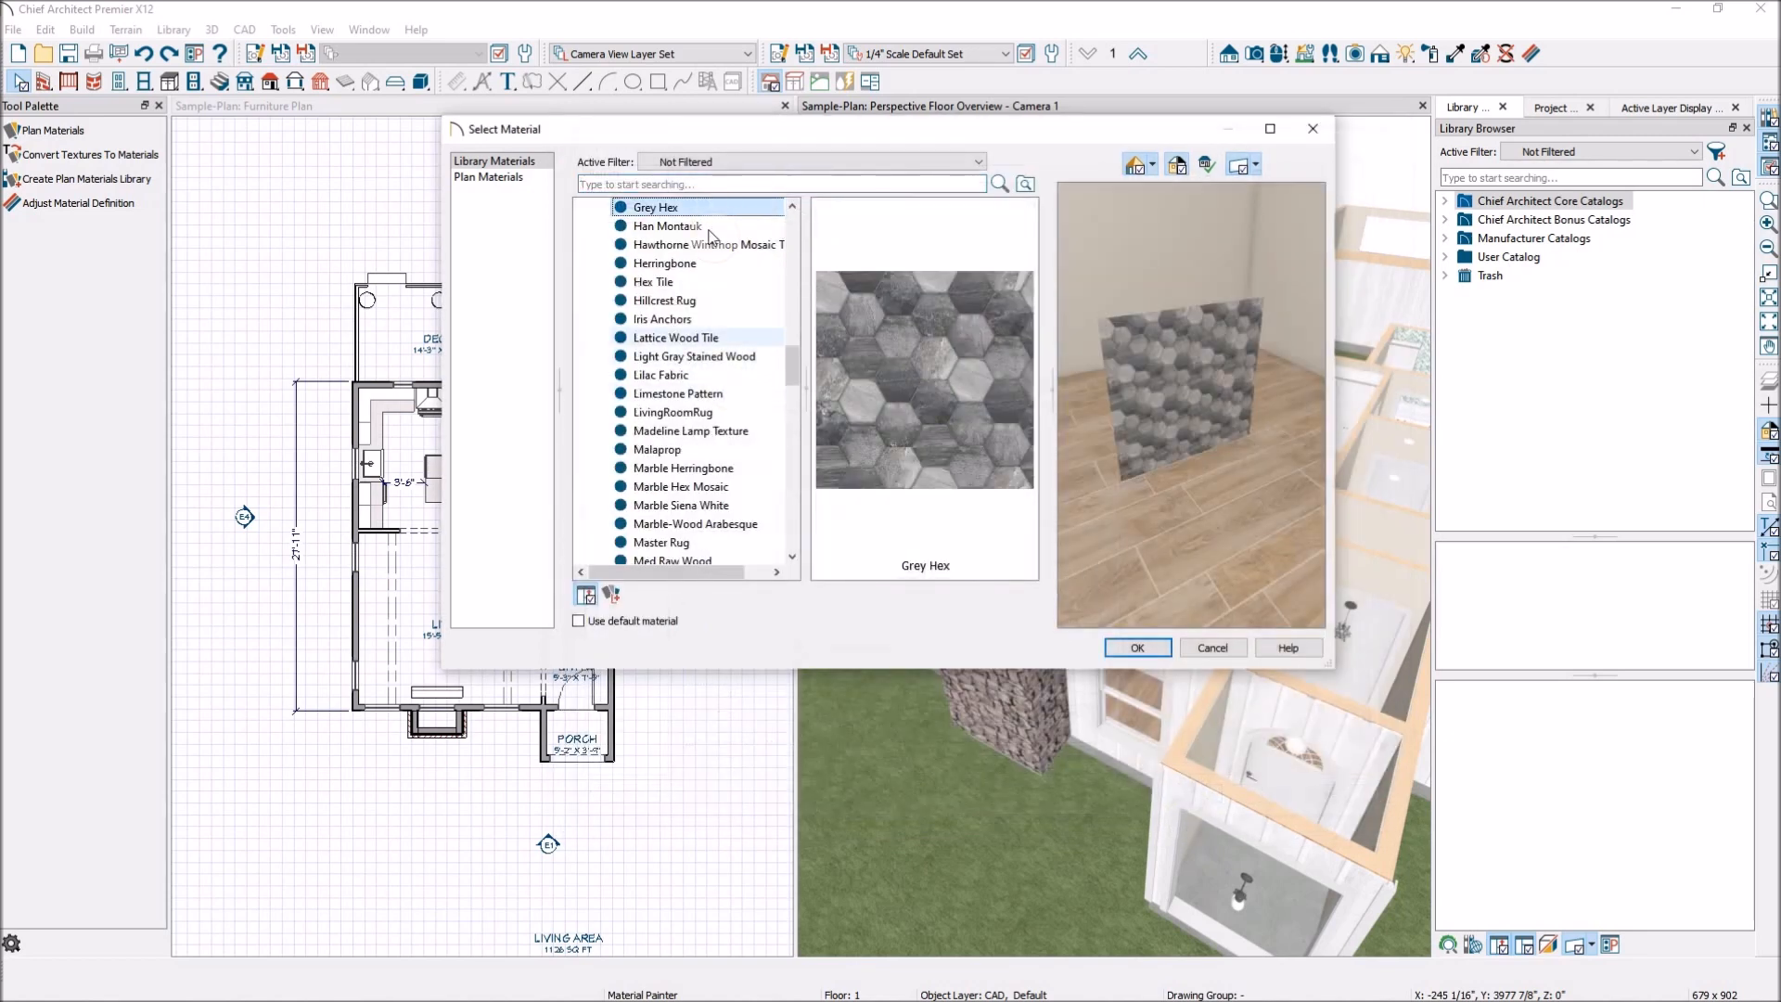
{"action": "left_click_drag", "start_coordinate": [794, 349], "coordinate": [798, 206]}
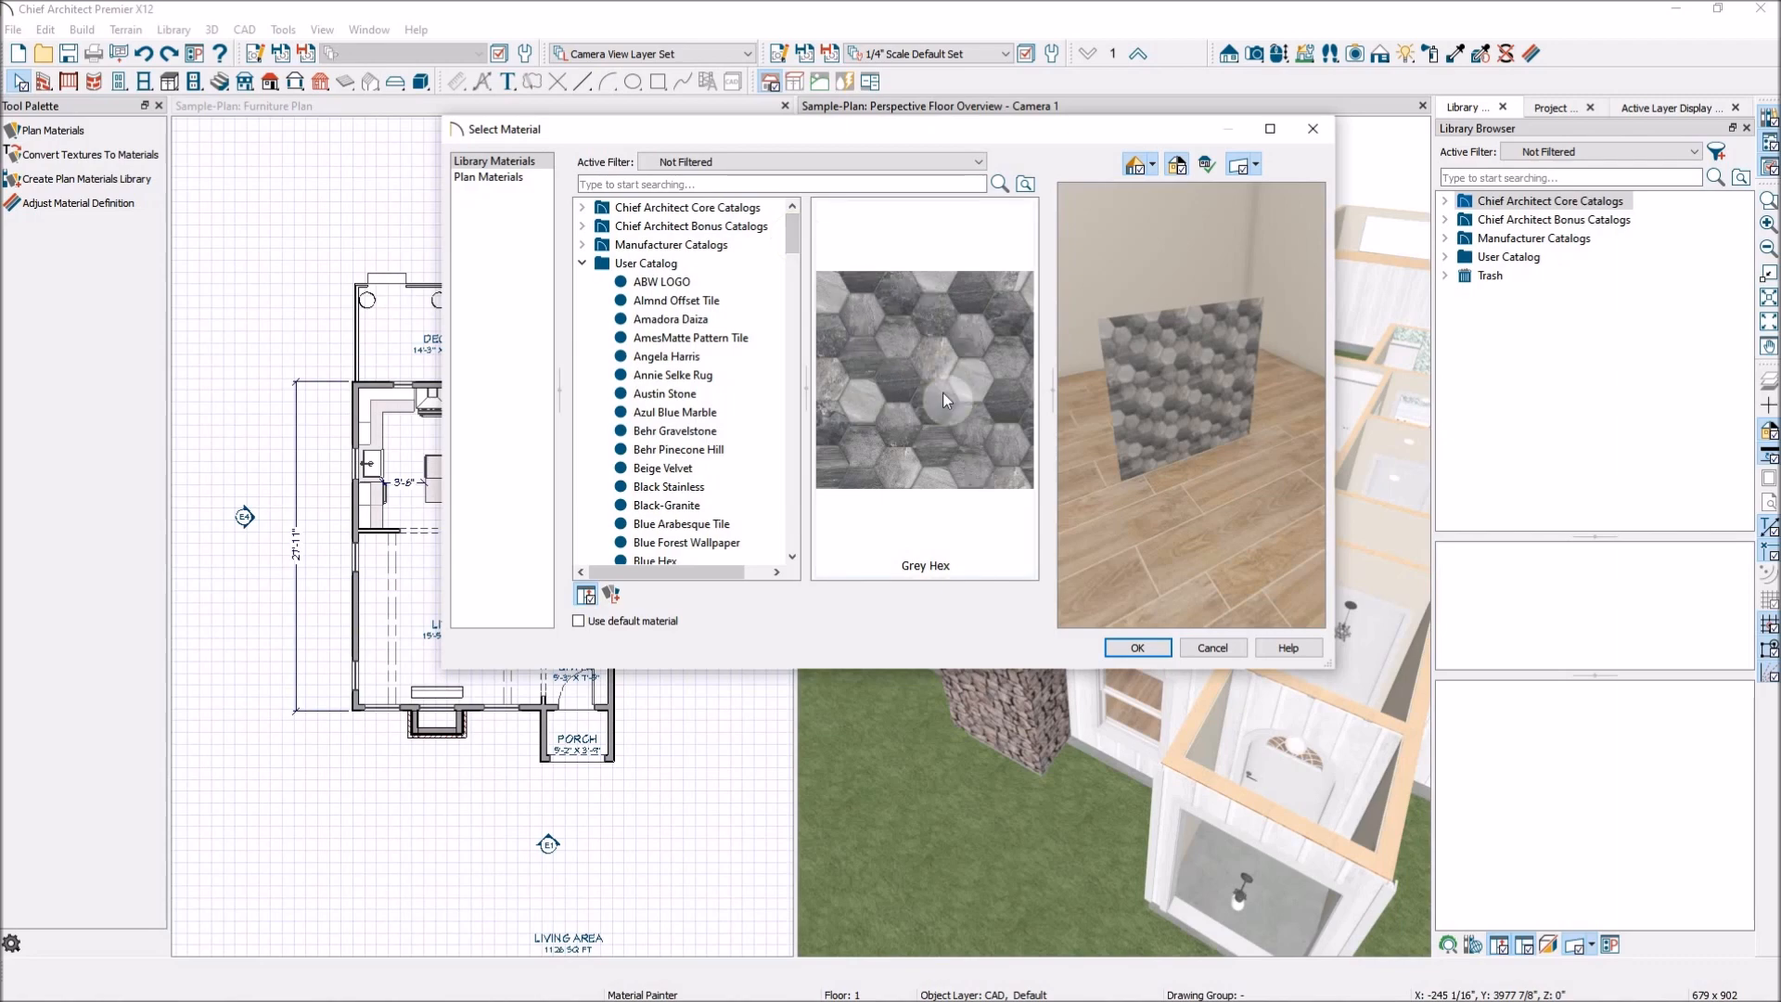
{"action": "left_click", "coordinate": [1134, 648]}
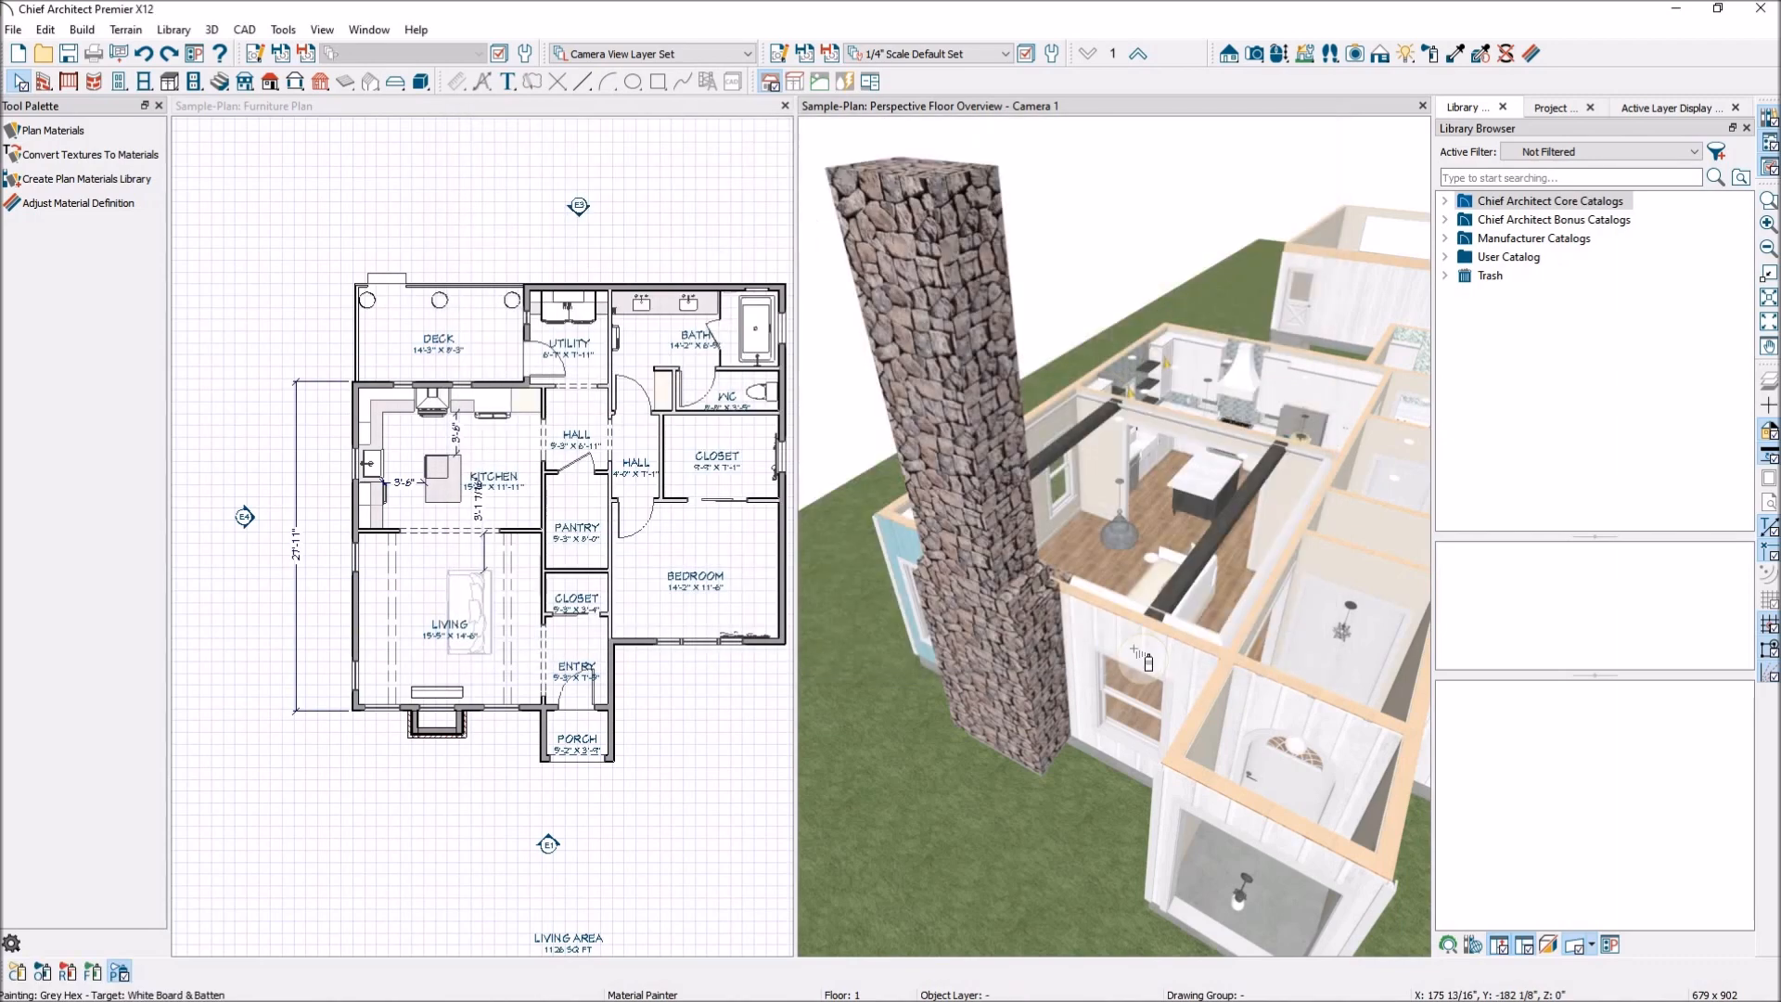
Paint the utility room's patterned tile floor with the Grey Hex material
{"action": "scroll", "coordinate": [1133, 649], "scroll_direction": "down", "scroll_amount": 5}
{"action": "scroll", "coordinate": [1170, 519], "scroll_direction": "up", "scroll_amount": 1}
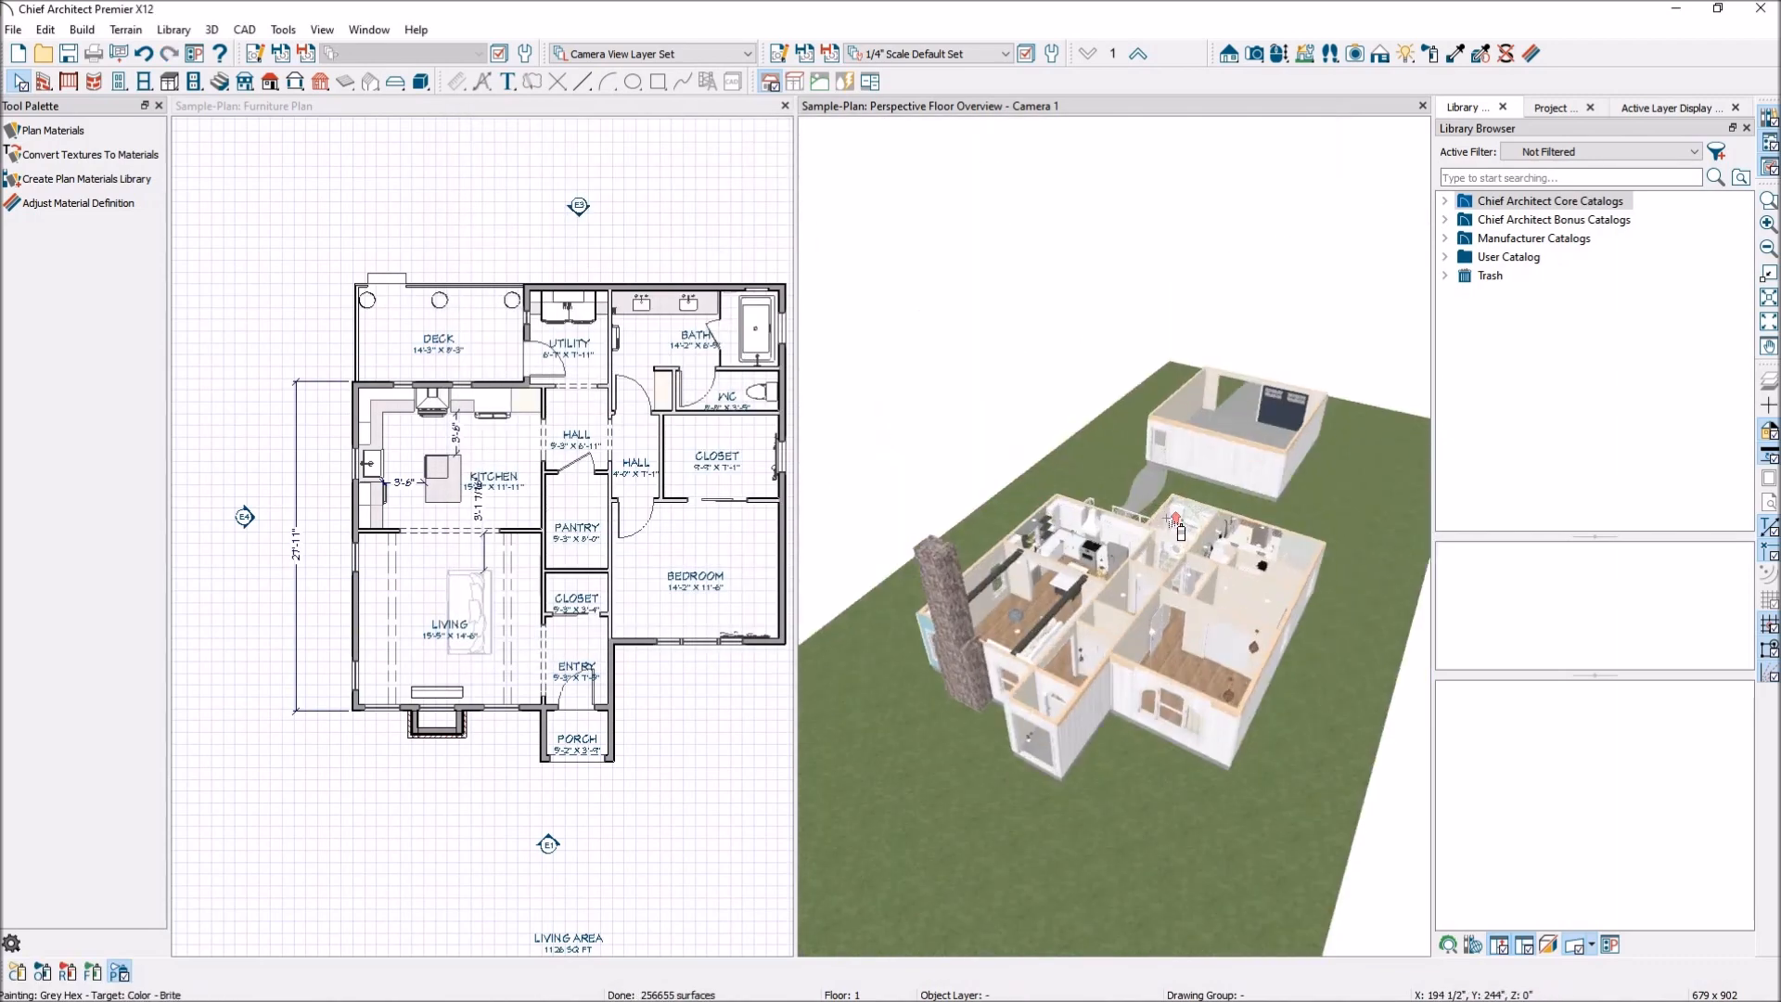
{"action": "scroll", "coordinate": [1171, 521], "scroll_direction": "up", "scroll_amount": 3}
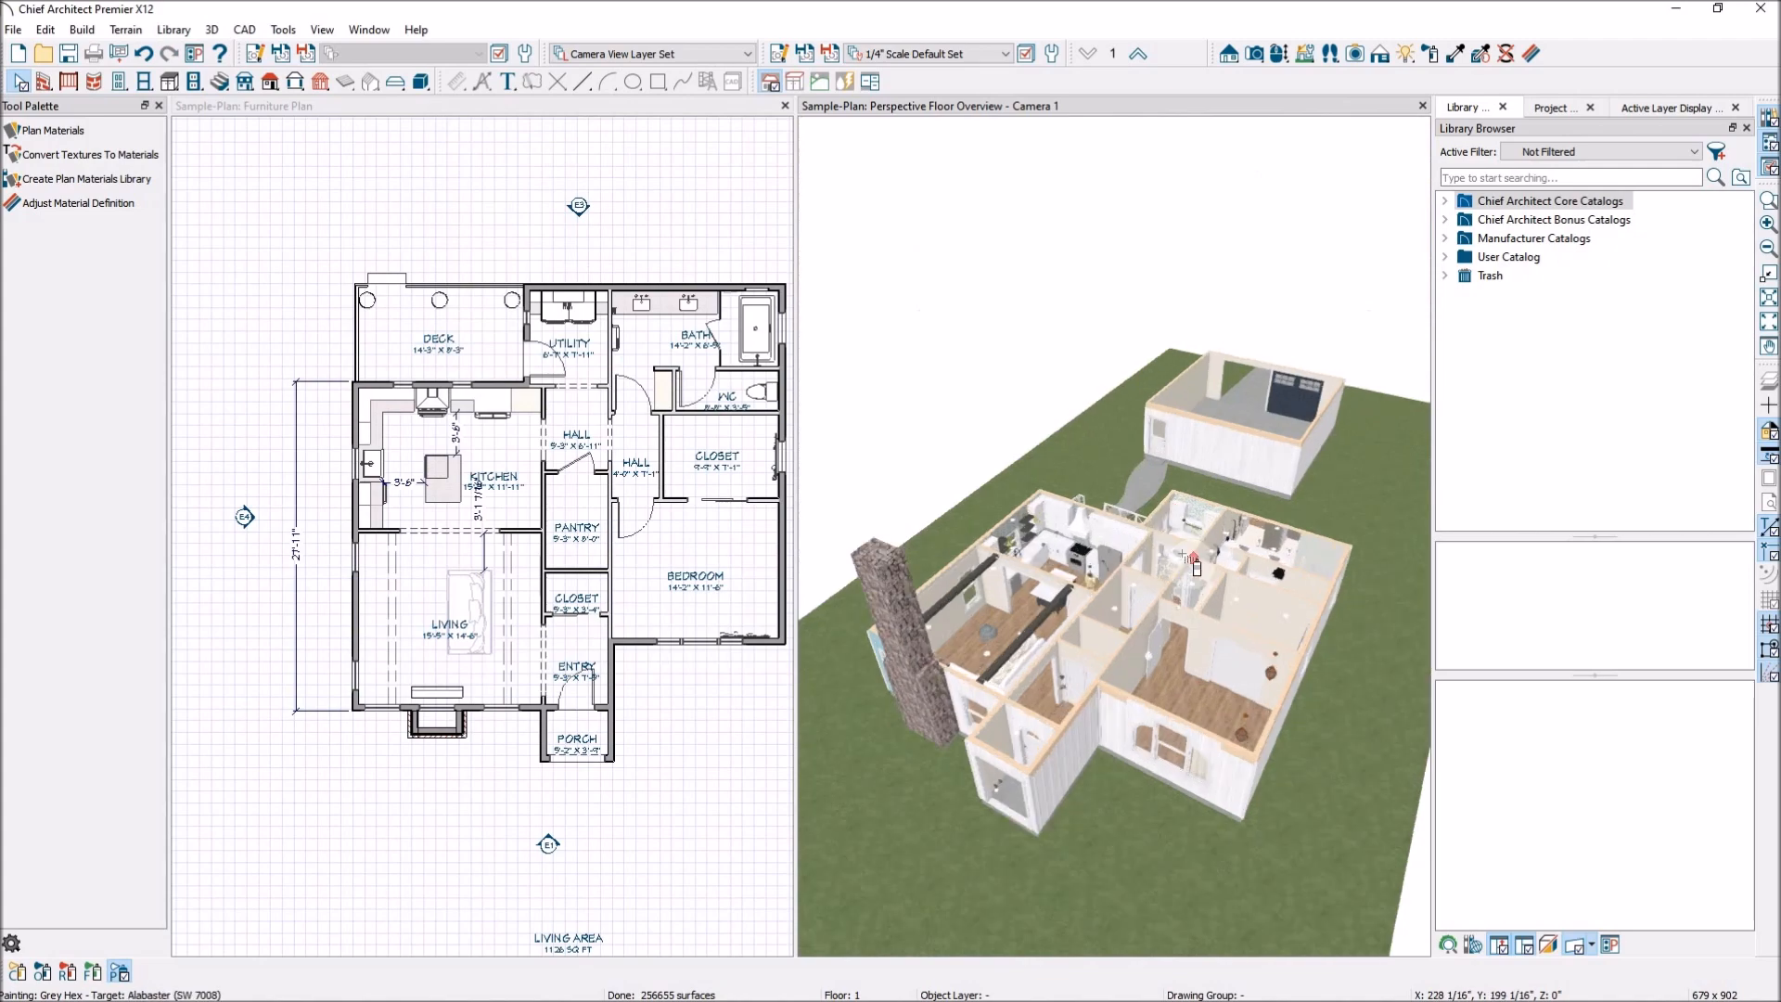
{"action": "scroll", "coordinate": [1172, 556], "scroll_direction": "up", "scroll_amount": 2}
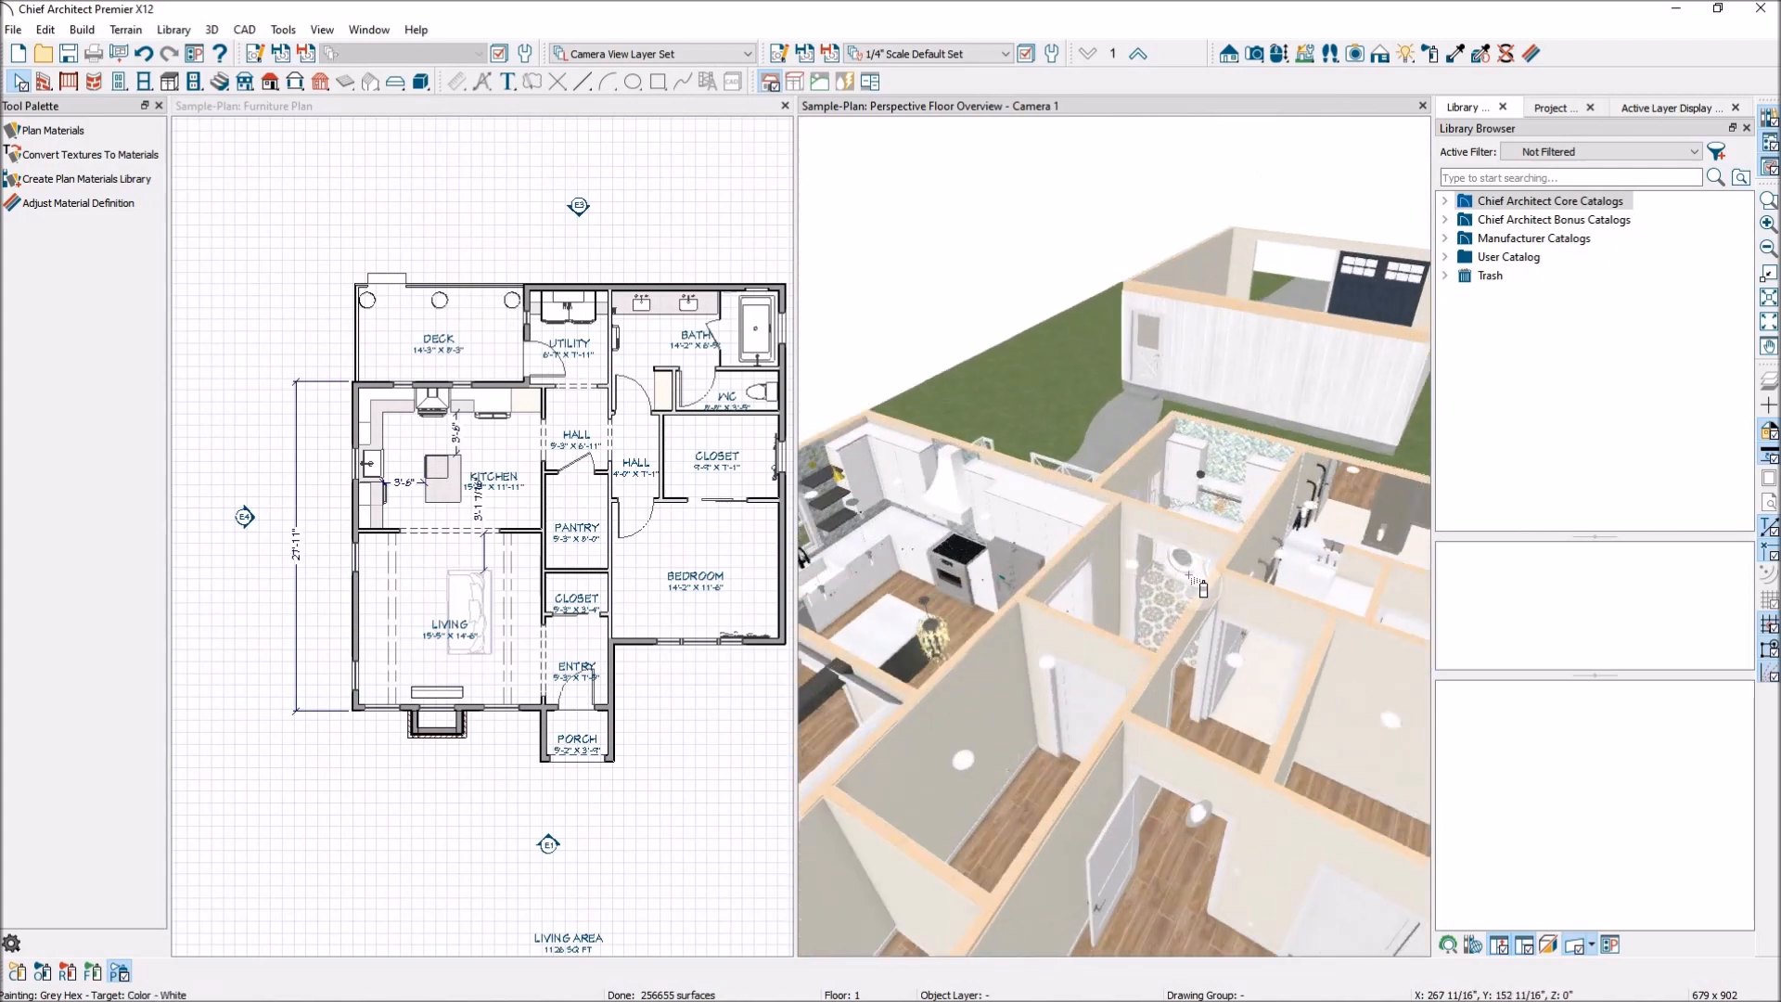
{"action": "scroll", "coordinate": [1182, 589], "scroll_direction": "up", "scroll_amount": 2}
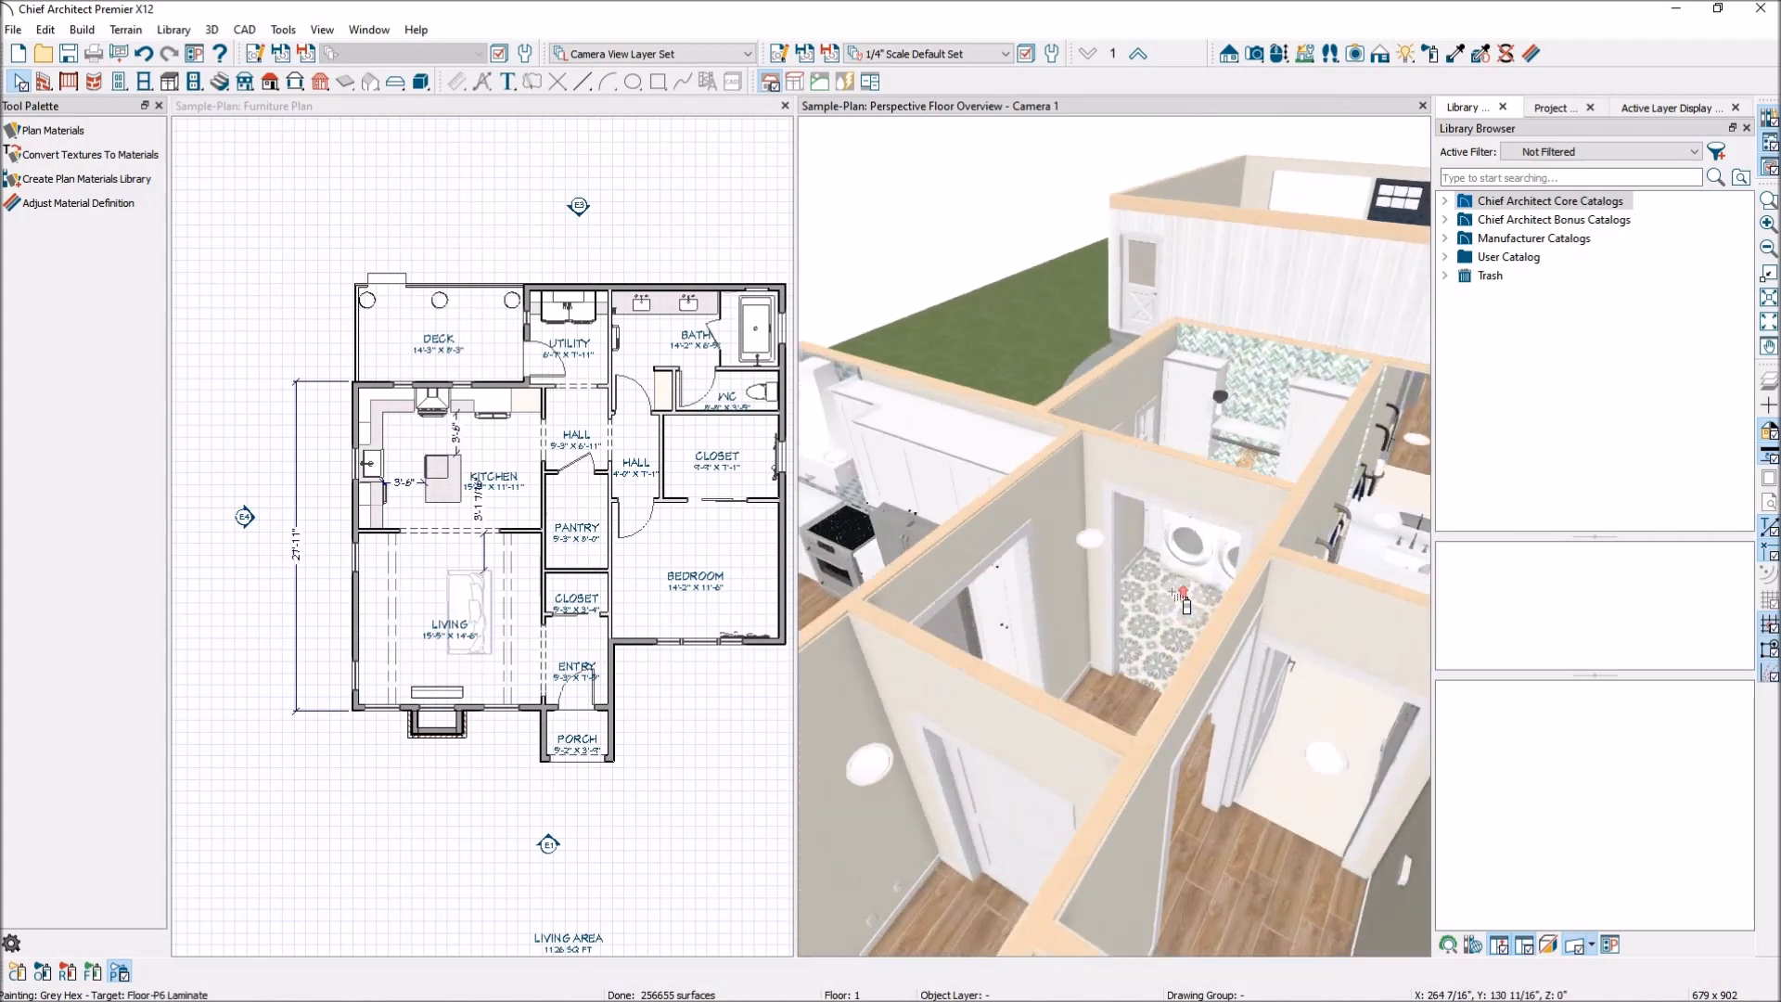
{"action": "scroll", "coordinate": [1183, 598], "scroll_direction": "up", "scroll_amount": 5}
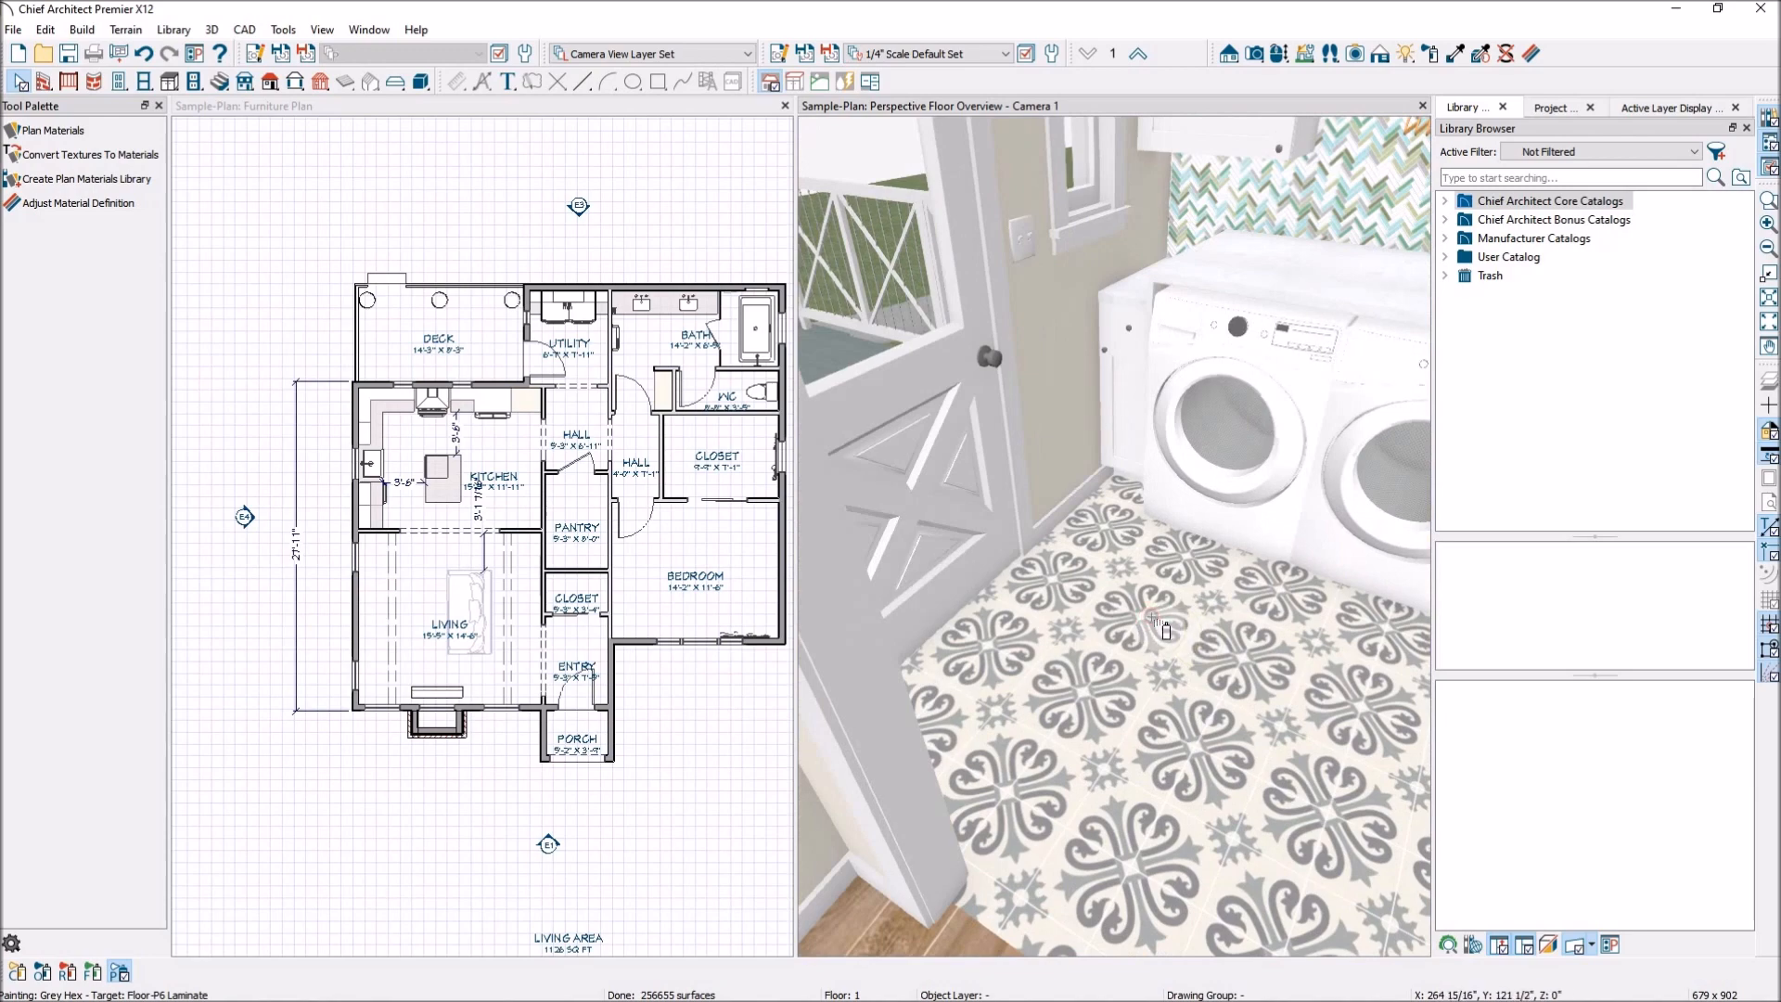
{"action": "left_click", "coordinate": [1166, 629]}
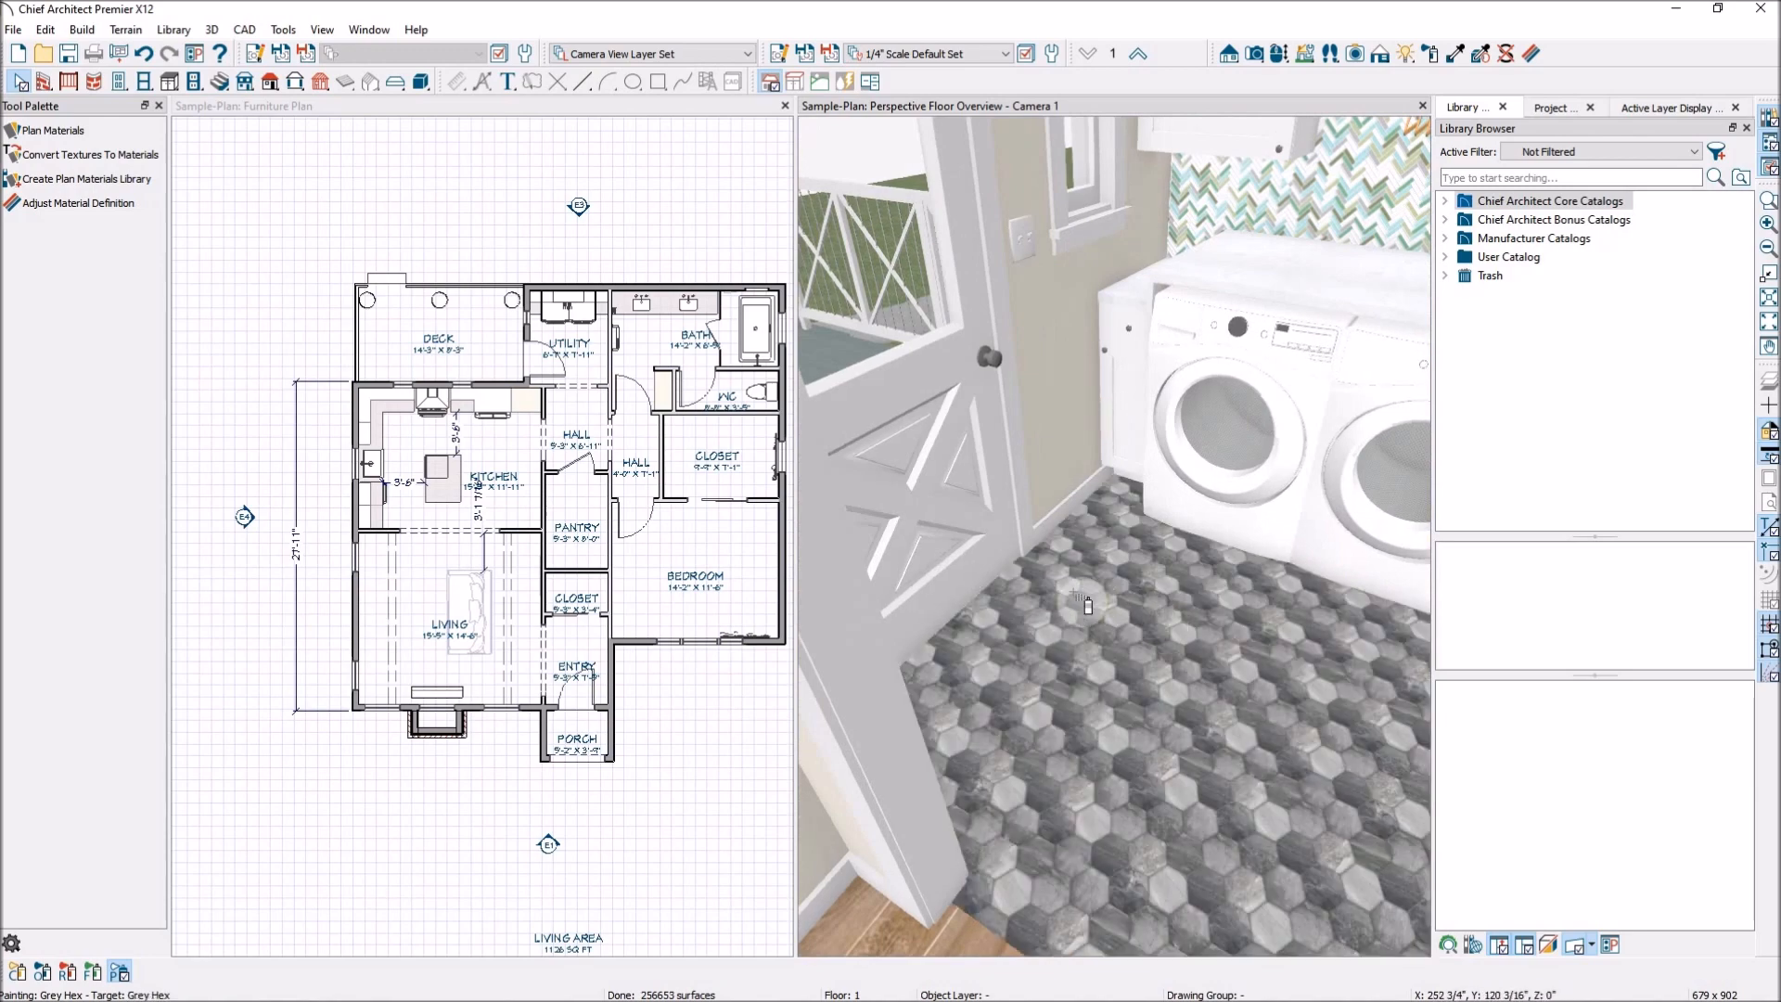
{"action": "scroll", "coordinate": [1076, 599], "scroll_direction": "down", "scroll_amount": 4}
{"action": "scroll", "coordinate": [1064, 585], "scroll_direction": "down", "scroll_amount": 5}
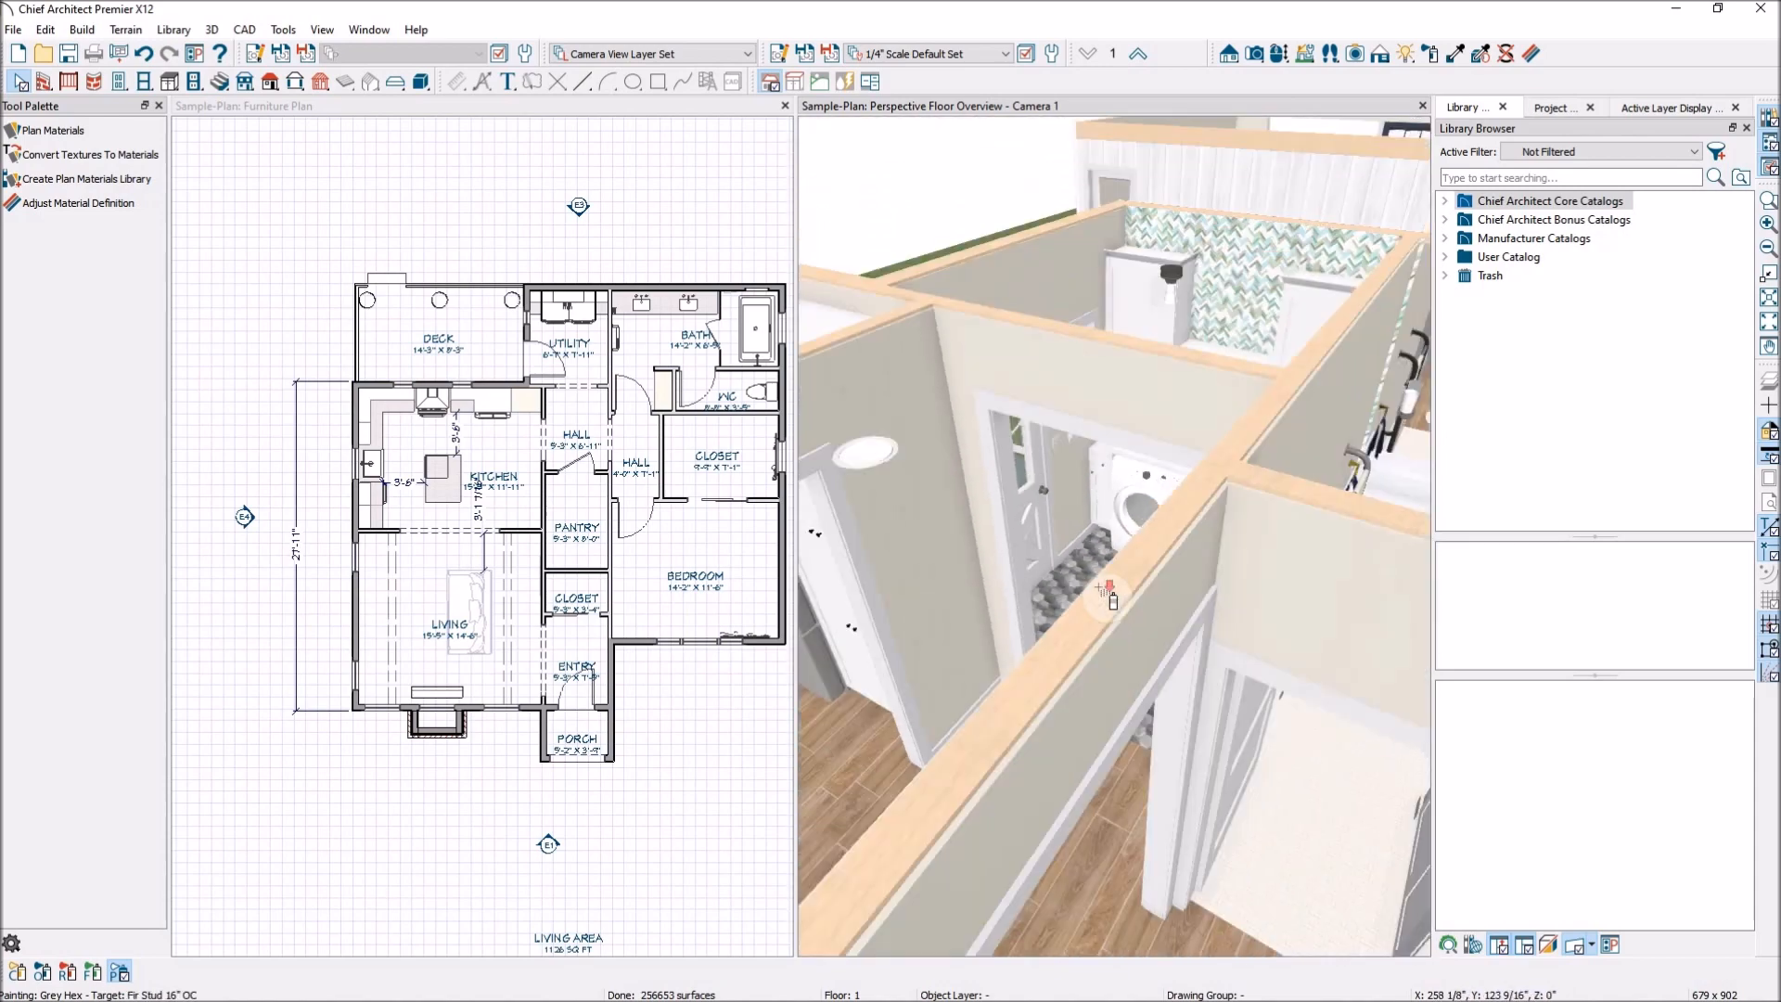